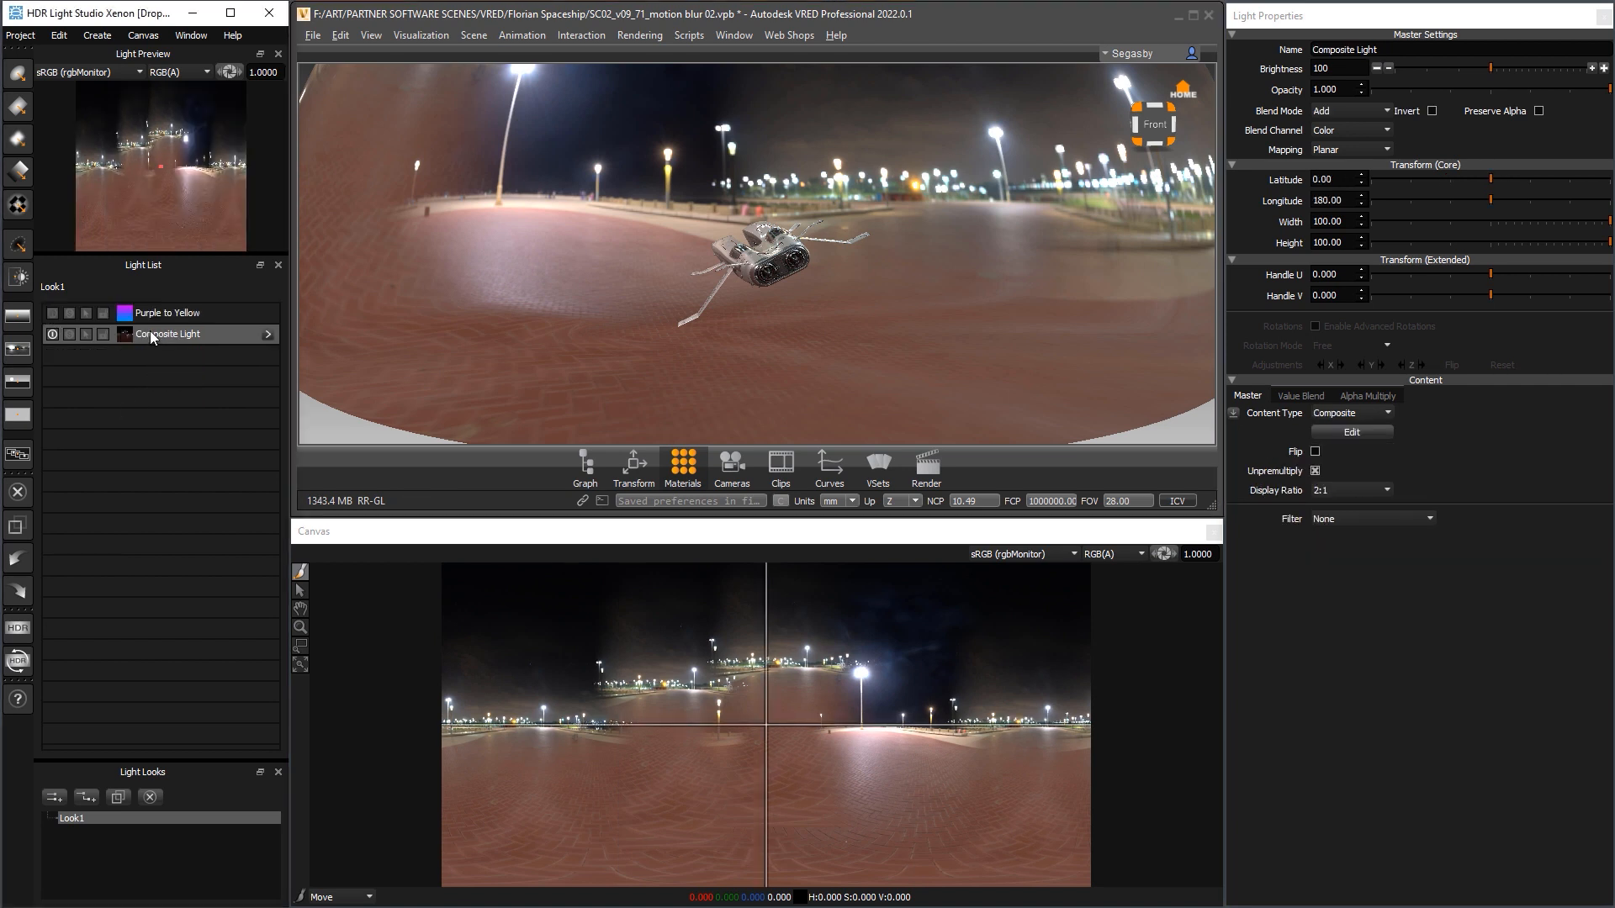
Apply the Motion Blur (Advanced) filter to the Composite Light
left_click(1346, 519)
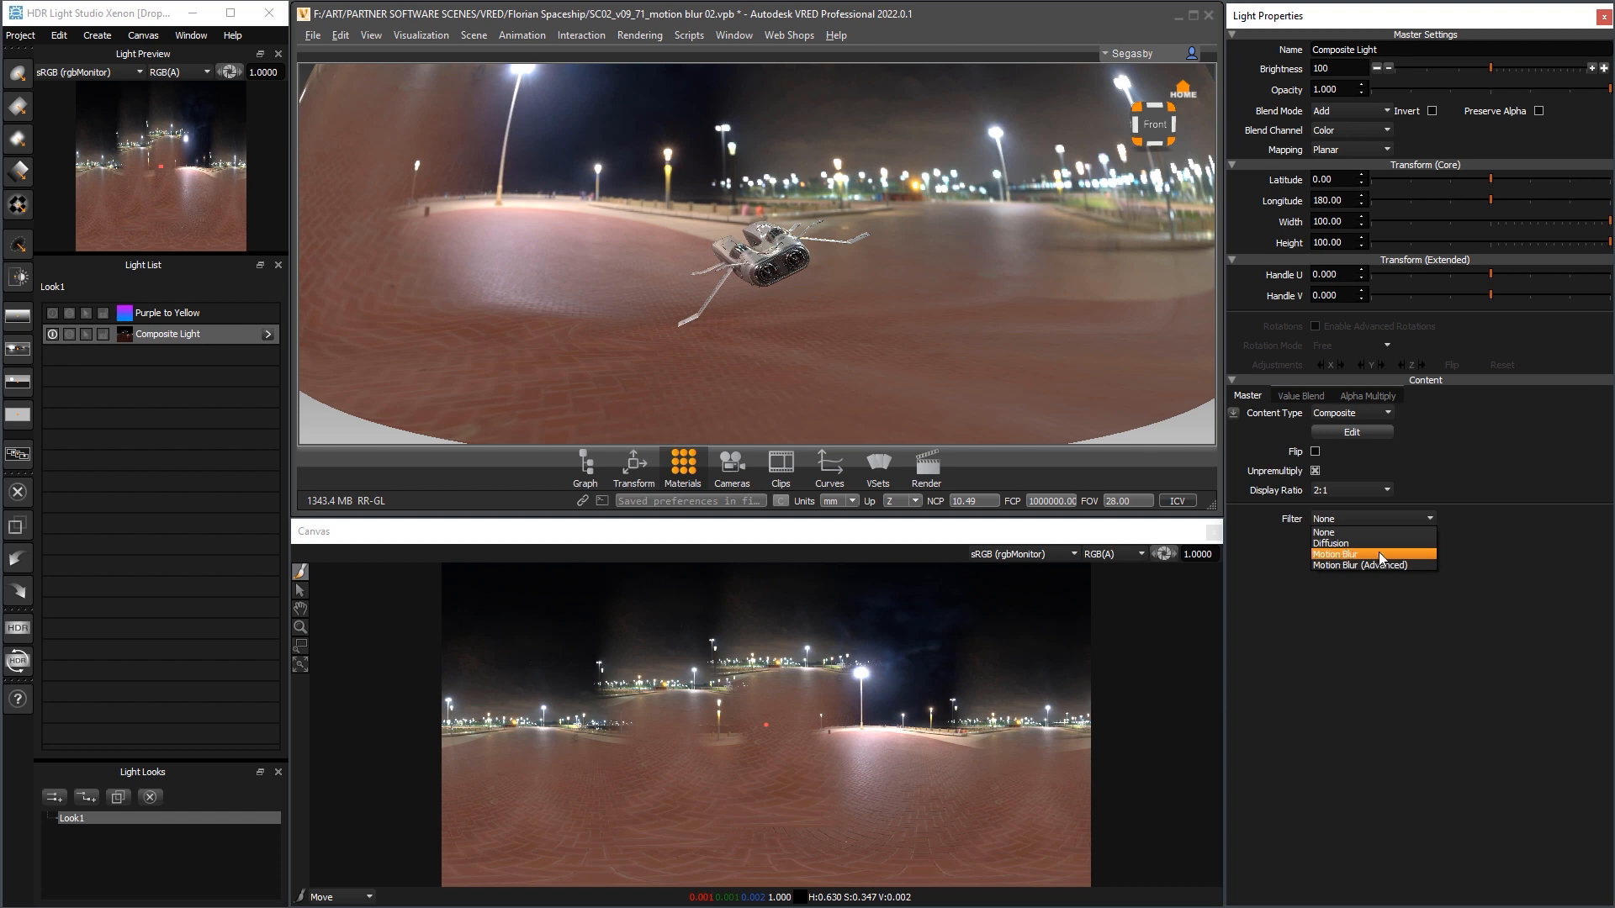
left_click(1333, 565)
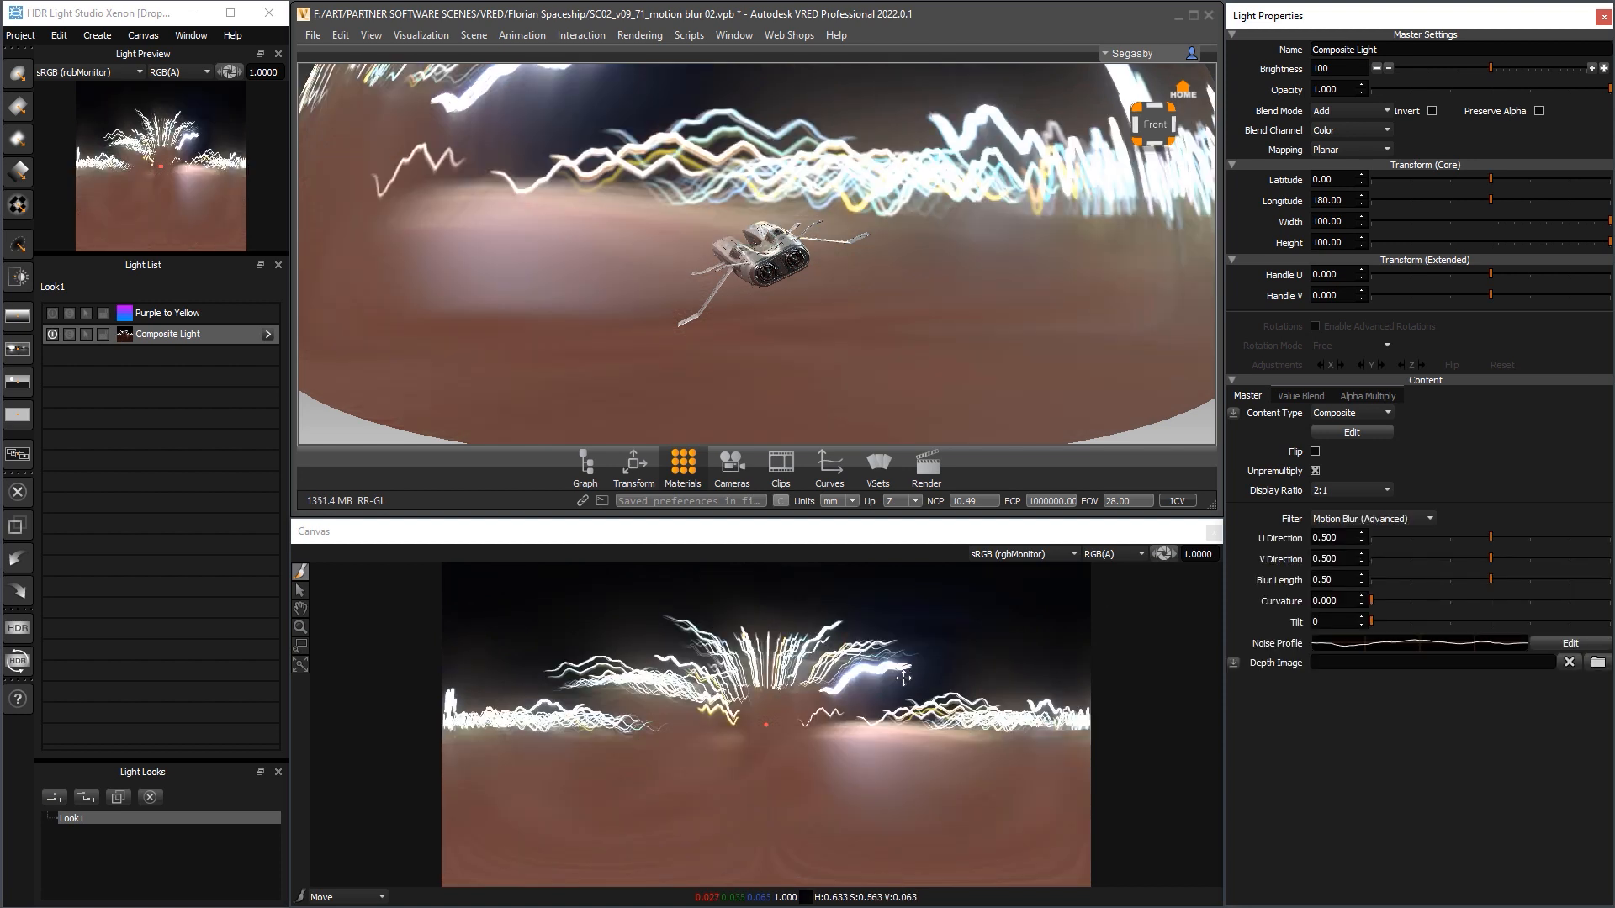
mouse_move(1068, 281)
left_mouse_down()
mouse_move(617, 269)
mouse_move(1058, 269)
left_mouse_up()
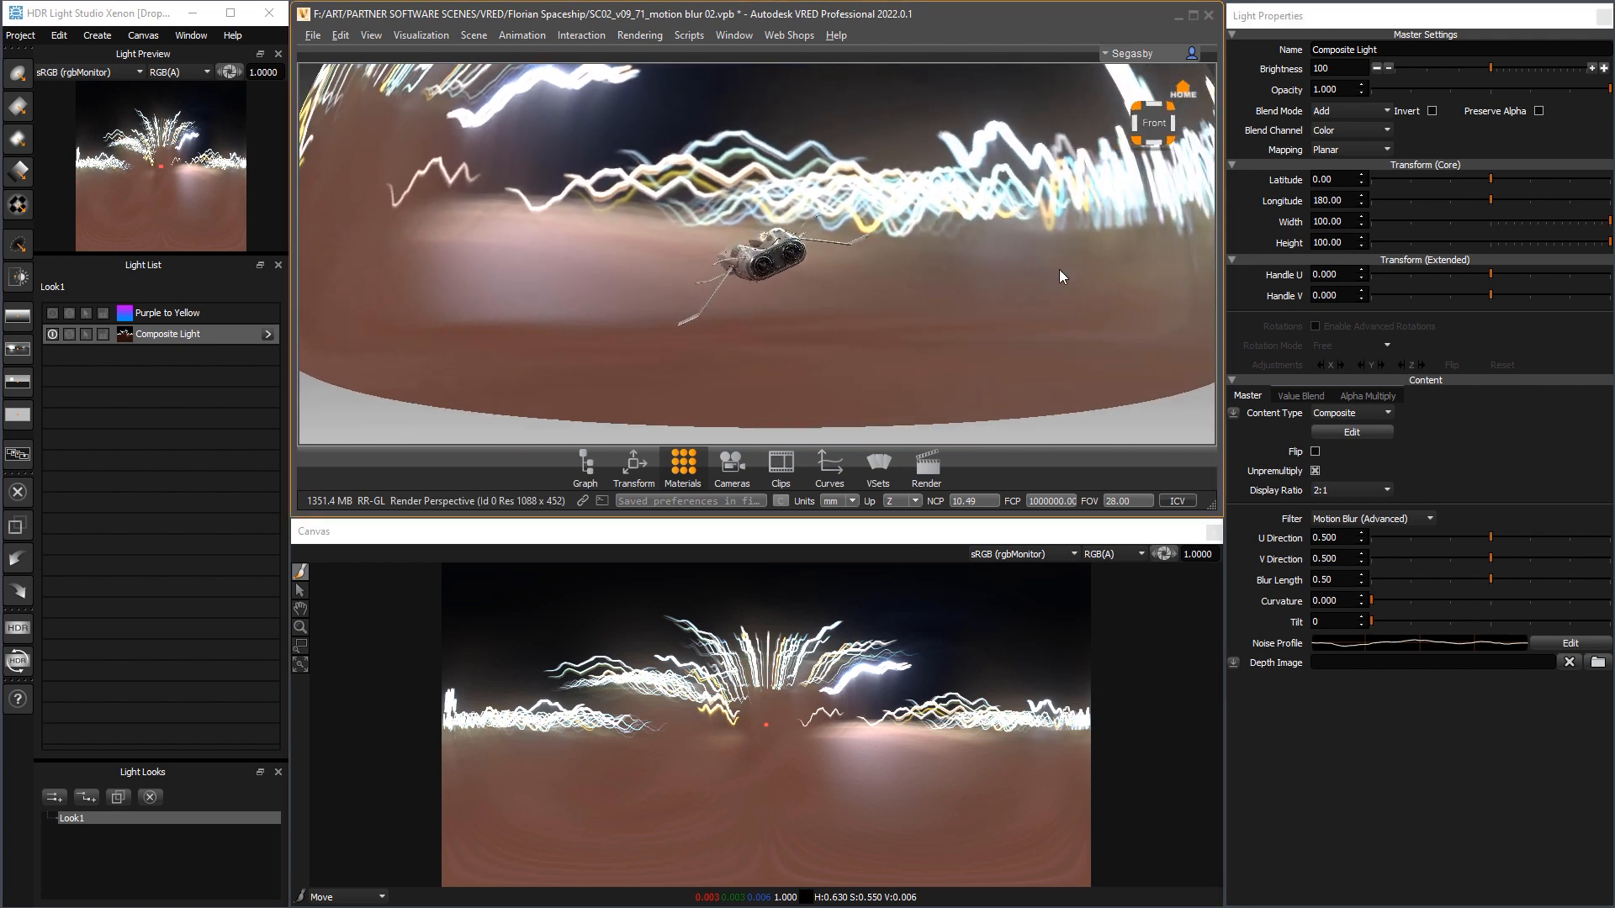
Turn on the Purple to Yellow light and select it to show its properties
left_click(52, 313)
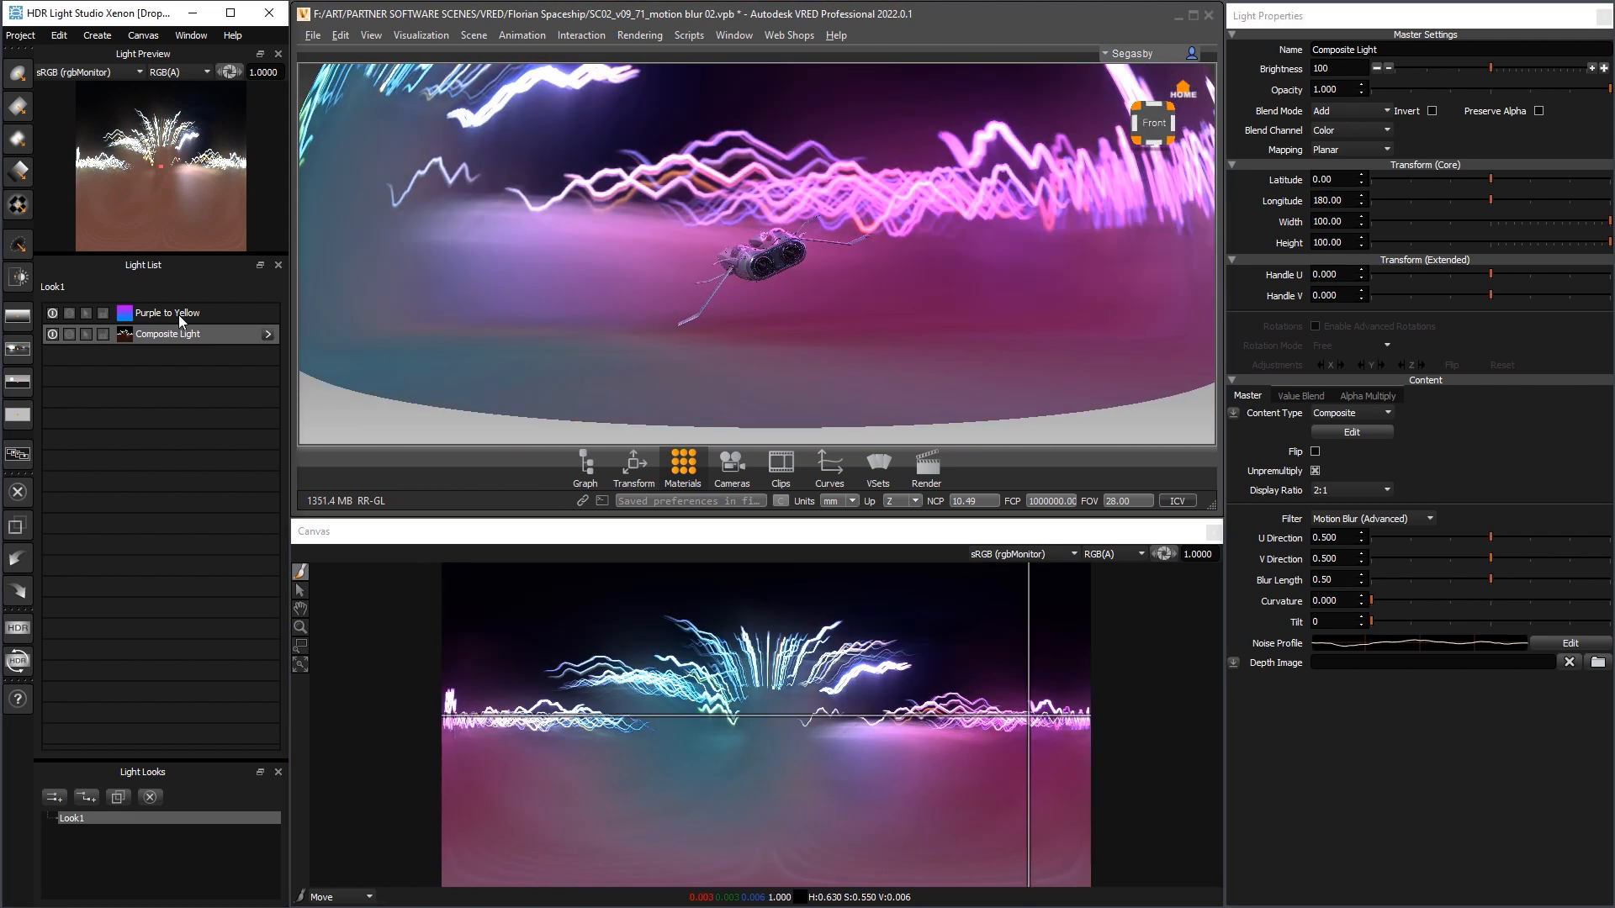
left_click(179, 314)
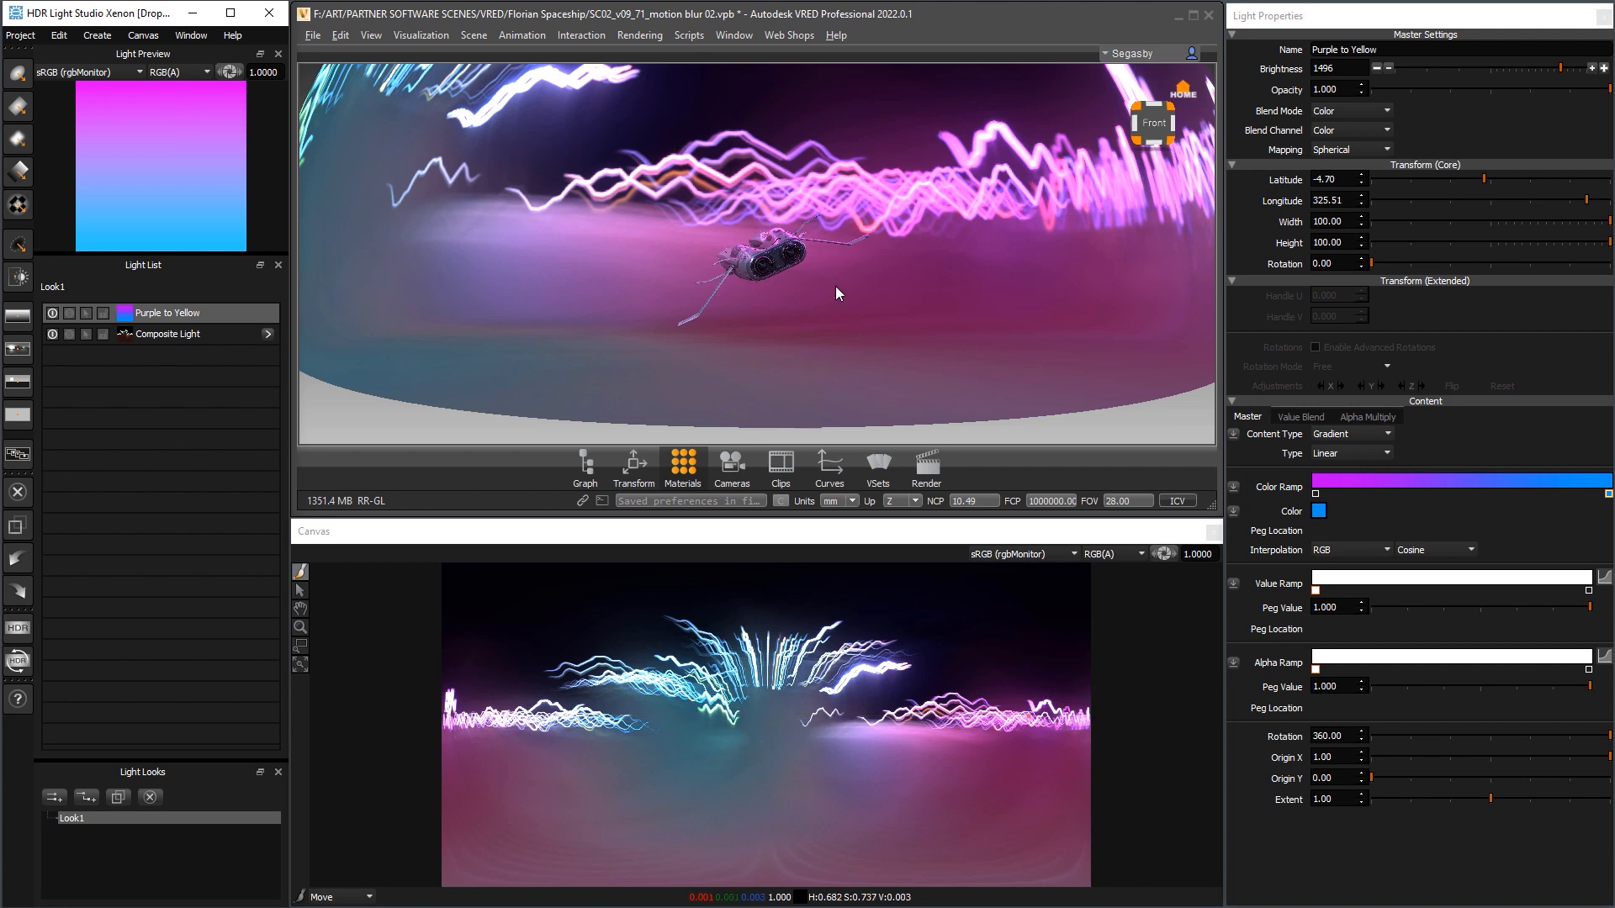
scroll(835, 286, "down", 3)
scroll(836, 286, "up", 4)
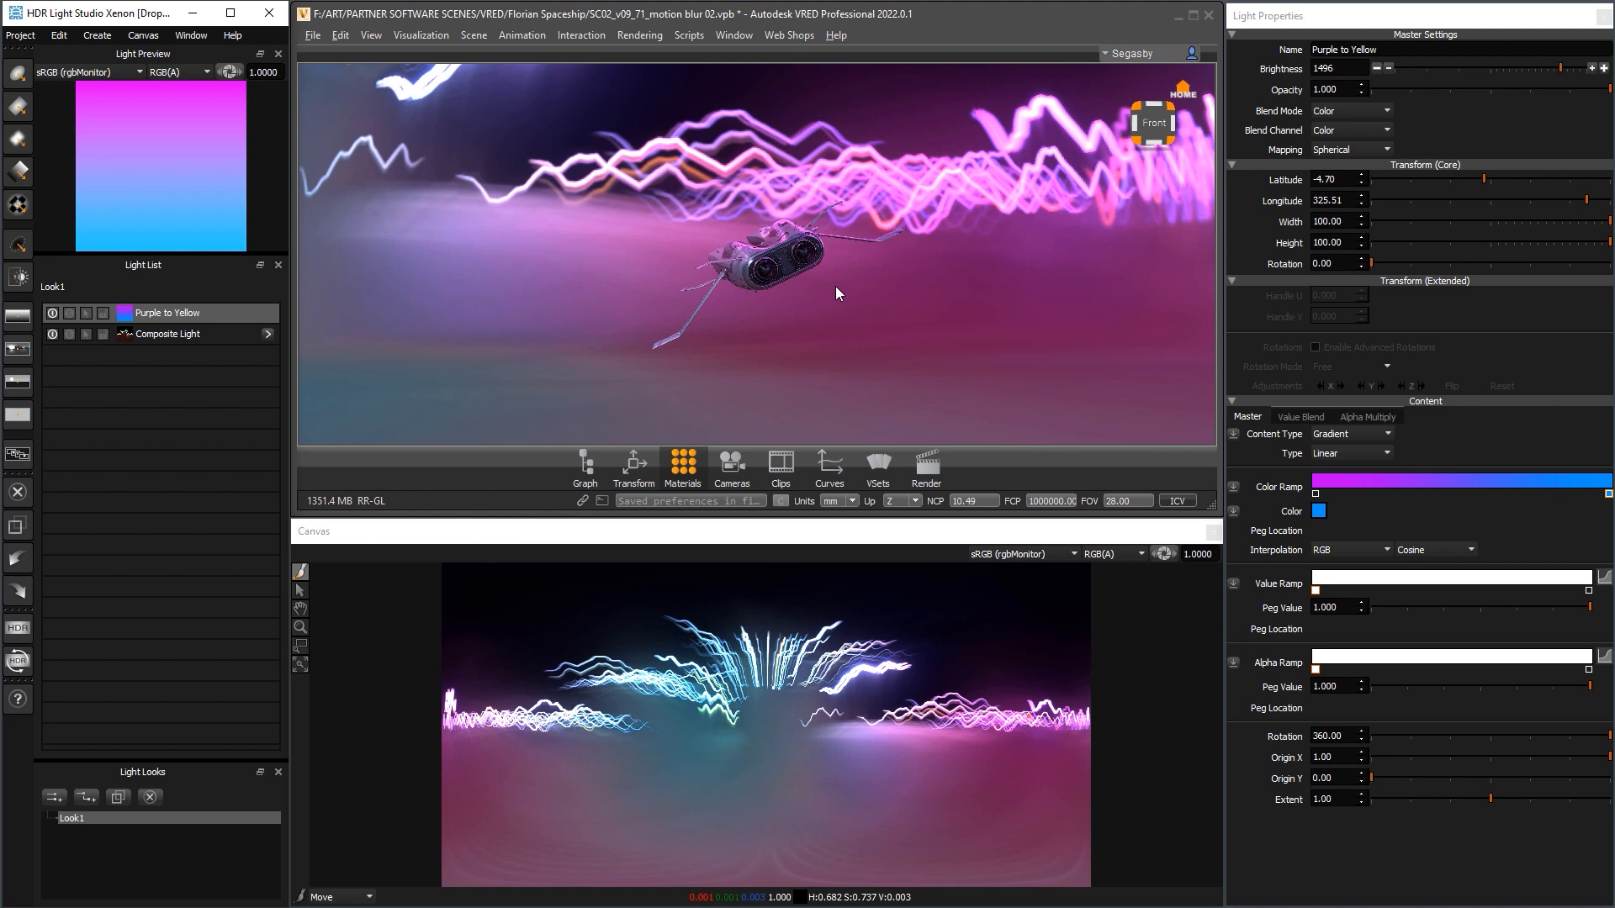
mouse_move(839, 291)
left_mouse_down()
mouse_move(1077, 295)
mouse_move(832, 307)
mouse_move(853, 301)
left_mouse_up()
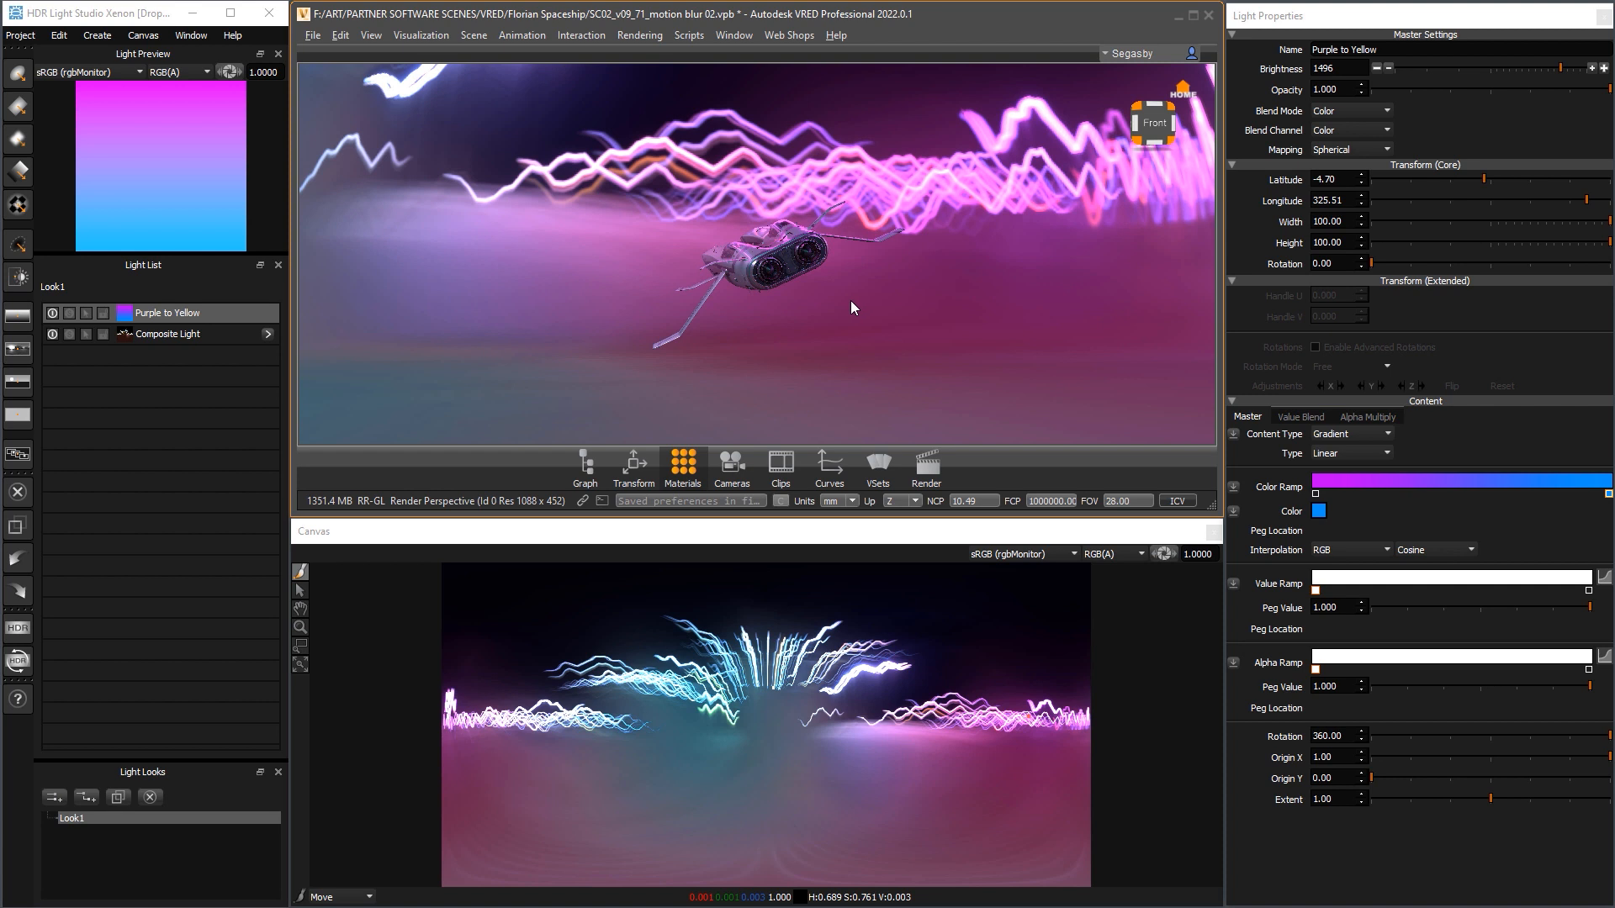
For the Composite Light, use the canvas Motion Blur mode to aim the blur direction near the horizon at about U 0.775, V 0.500
left_click(194, 333)
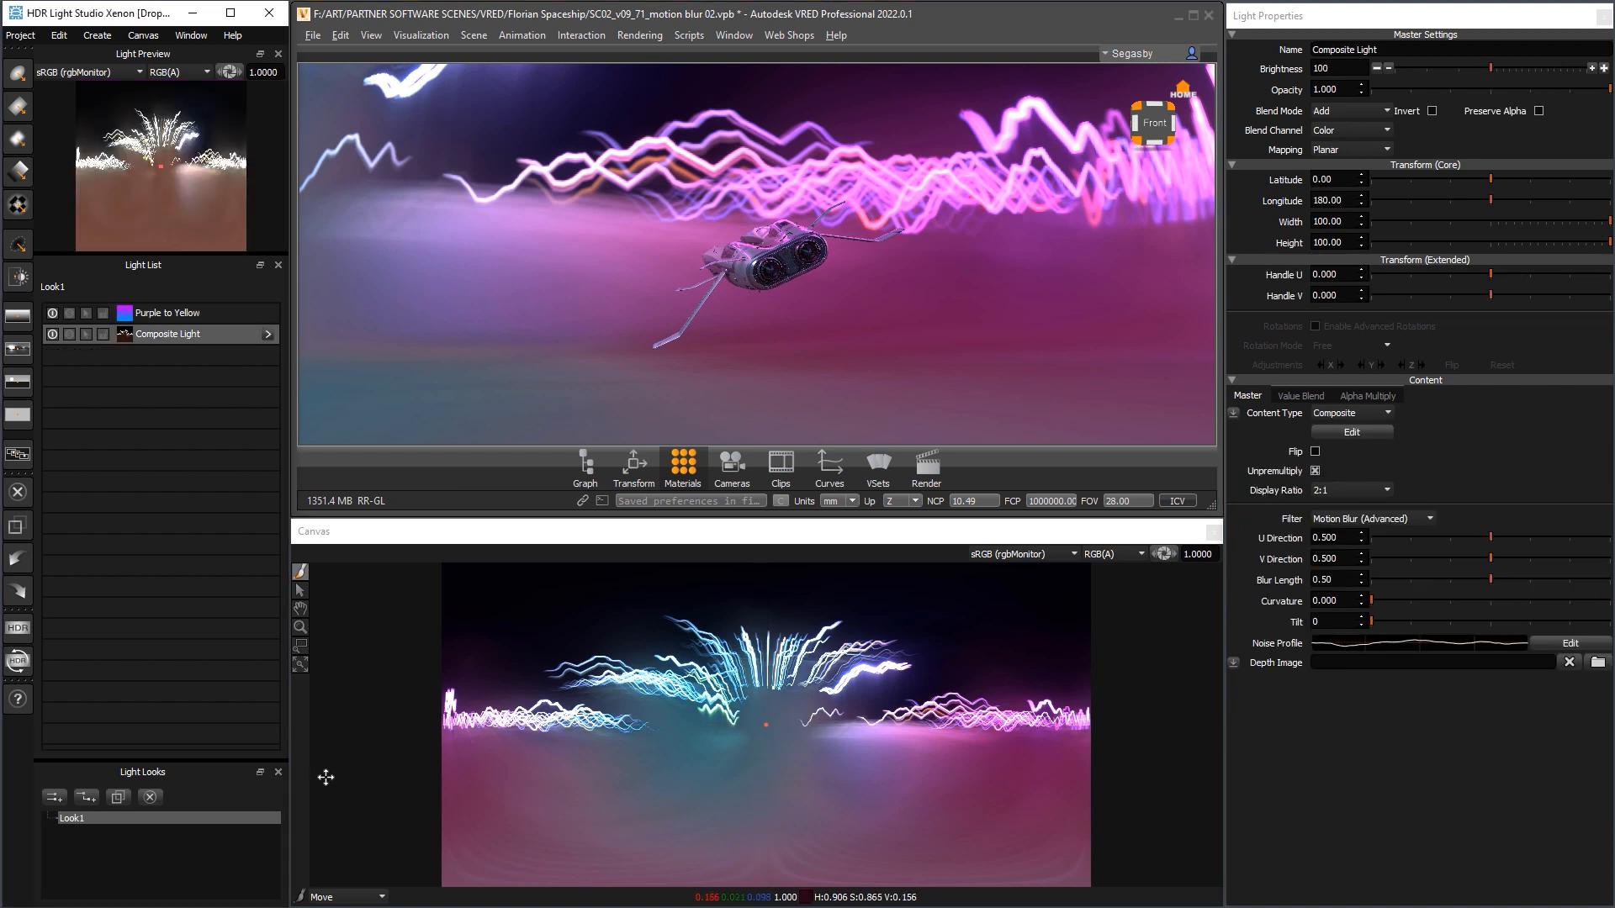
left_click(343, 891)
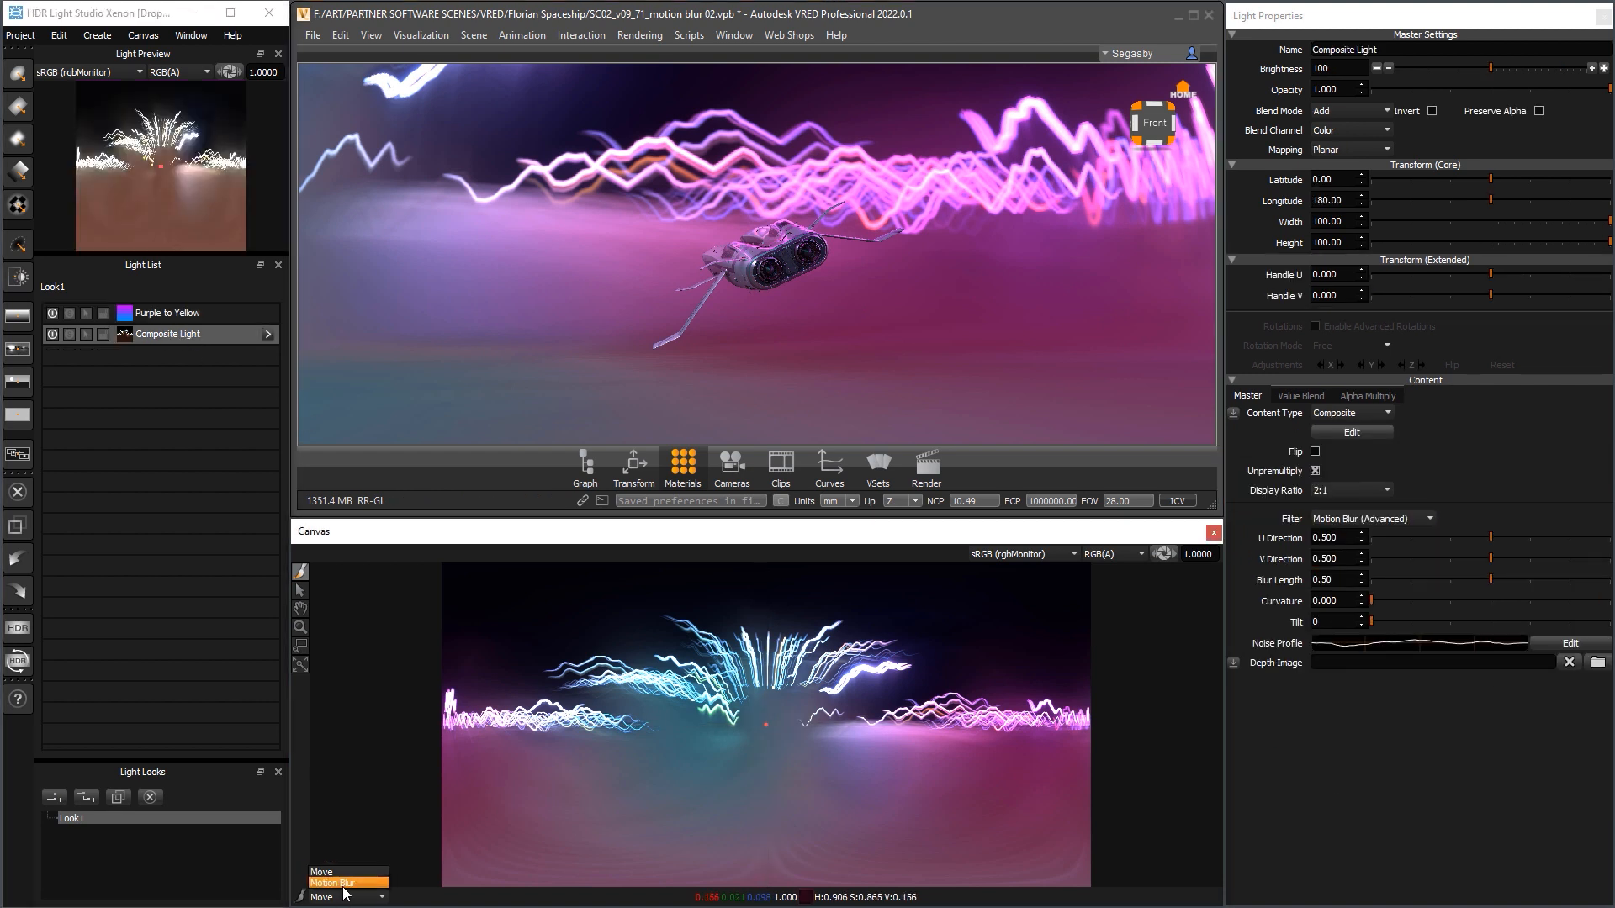
left_click(345, 883)
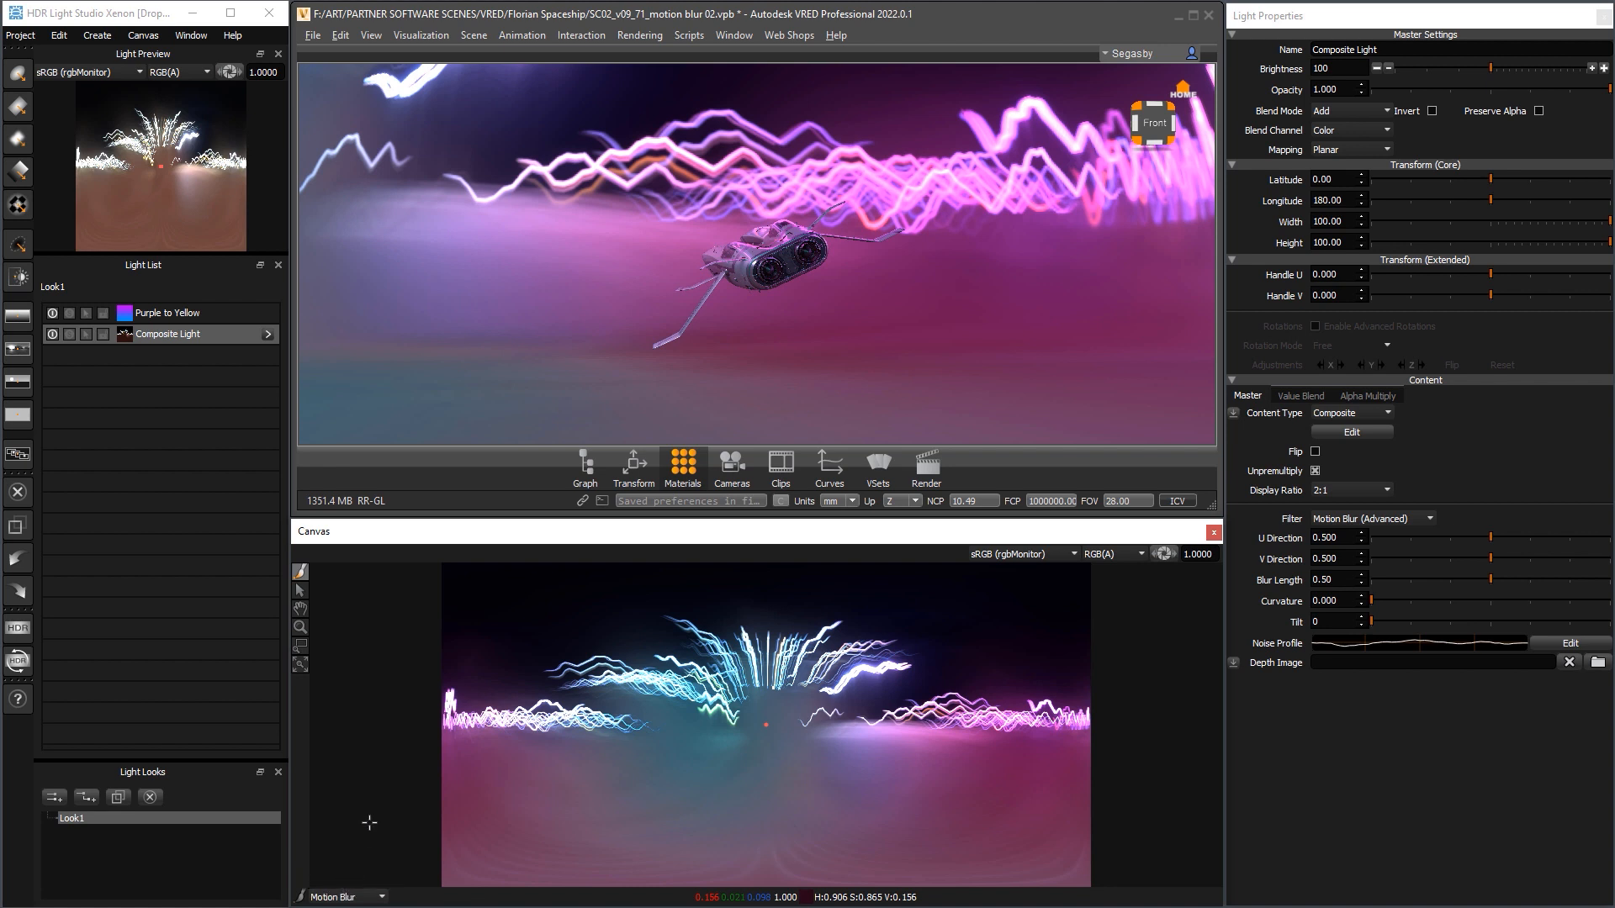
left_click(931, 726)
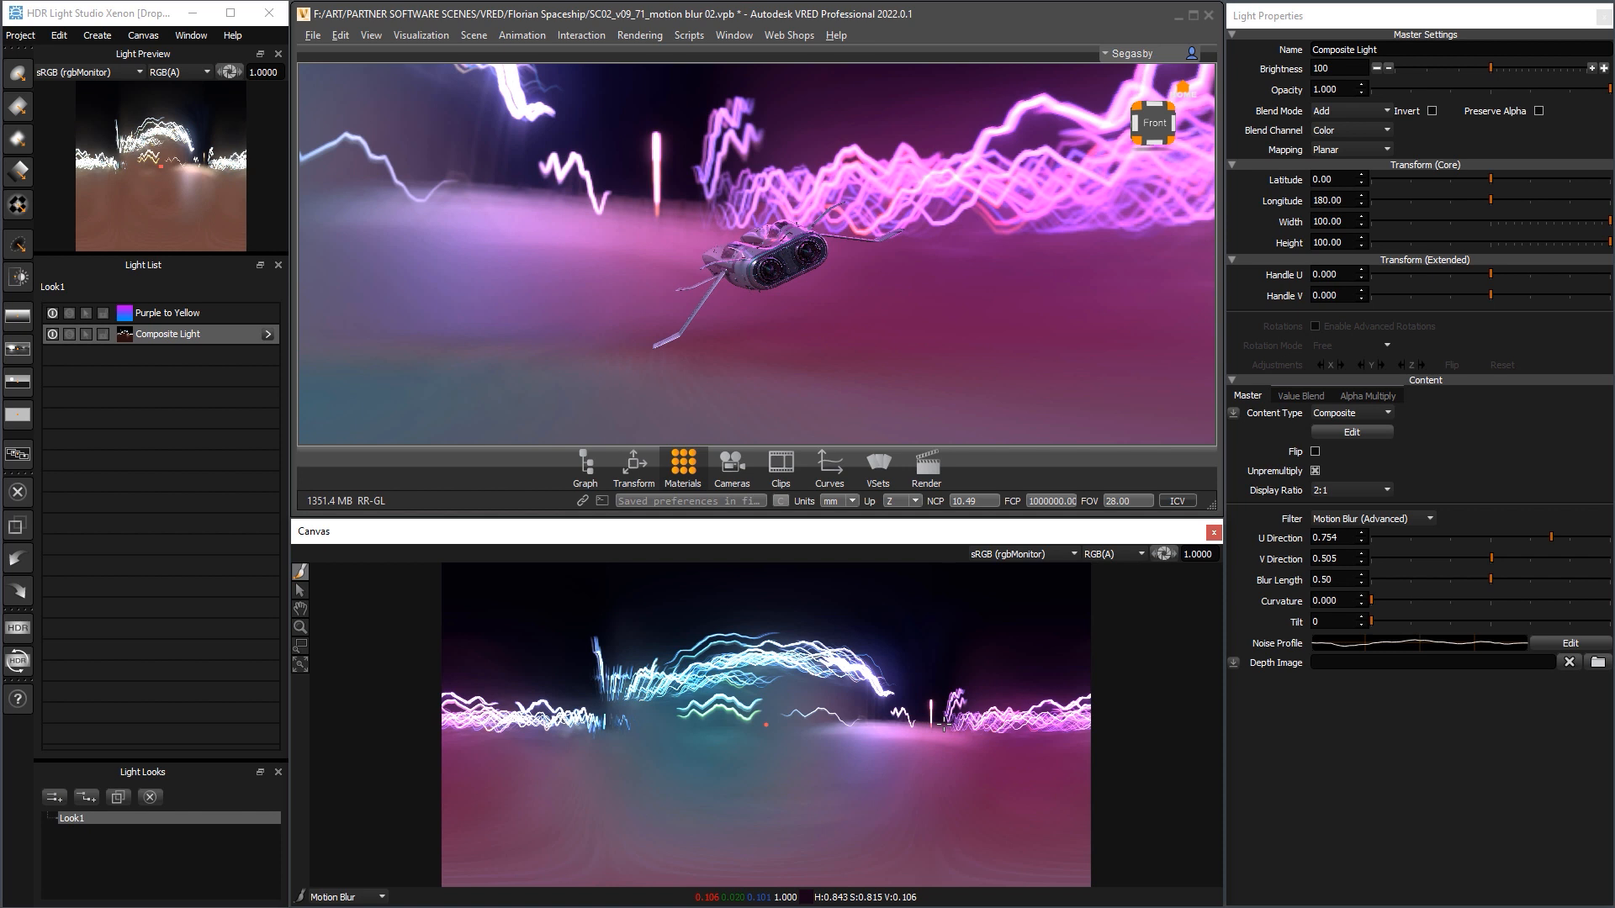
left_click(944, 725)
left_click(886, 322)
mouse_move(789, 309)
left_mouse_down()
mouse_move(735, 301)
mouse_move(811, 333)
mouse_move(833, 239)
mouse_move(840, 311)
mouse_move(976, 346)
mouse_move(1151, 340)
mouse_move(805, 309)
mouse_move(537, 311)
mouse_move(816, 308)
mouse_move(865, 323)
mouse_move(1004, 303)
mouse_move(992, 286)
left_mouse_up()
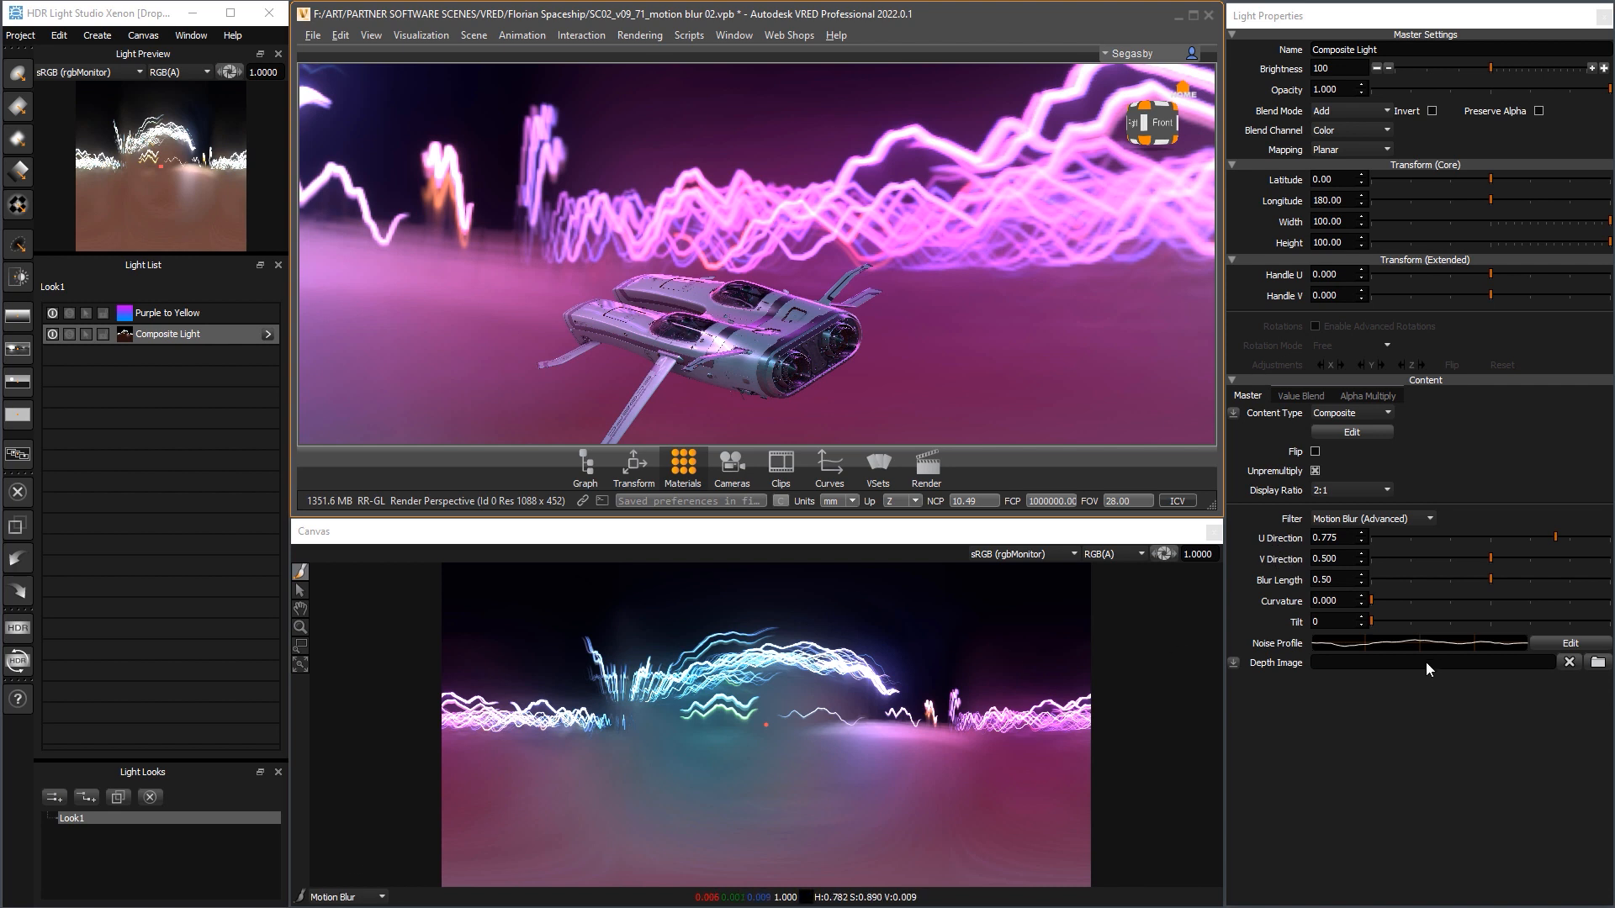
Set the Composite Light's blur V Direction to 0.507 and shorten its Blur Length to 0.08
left_click(1491, 555)
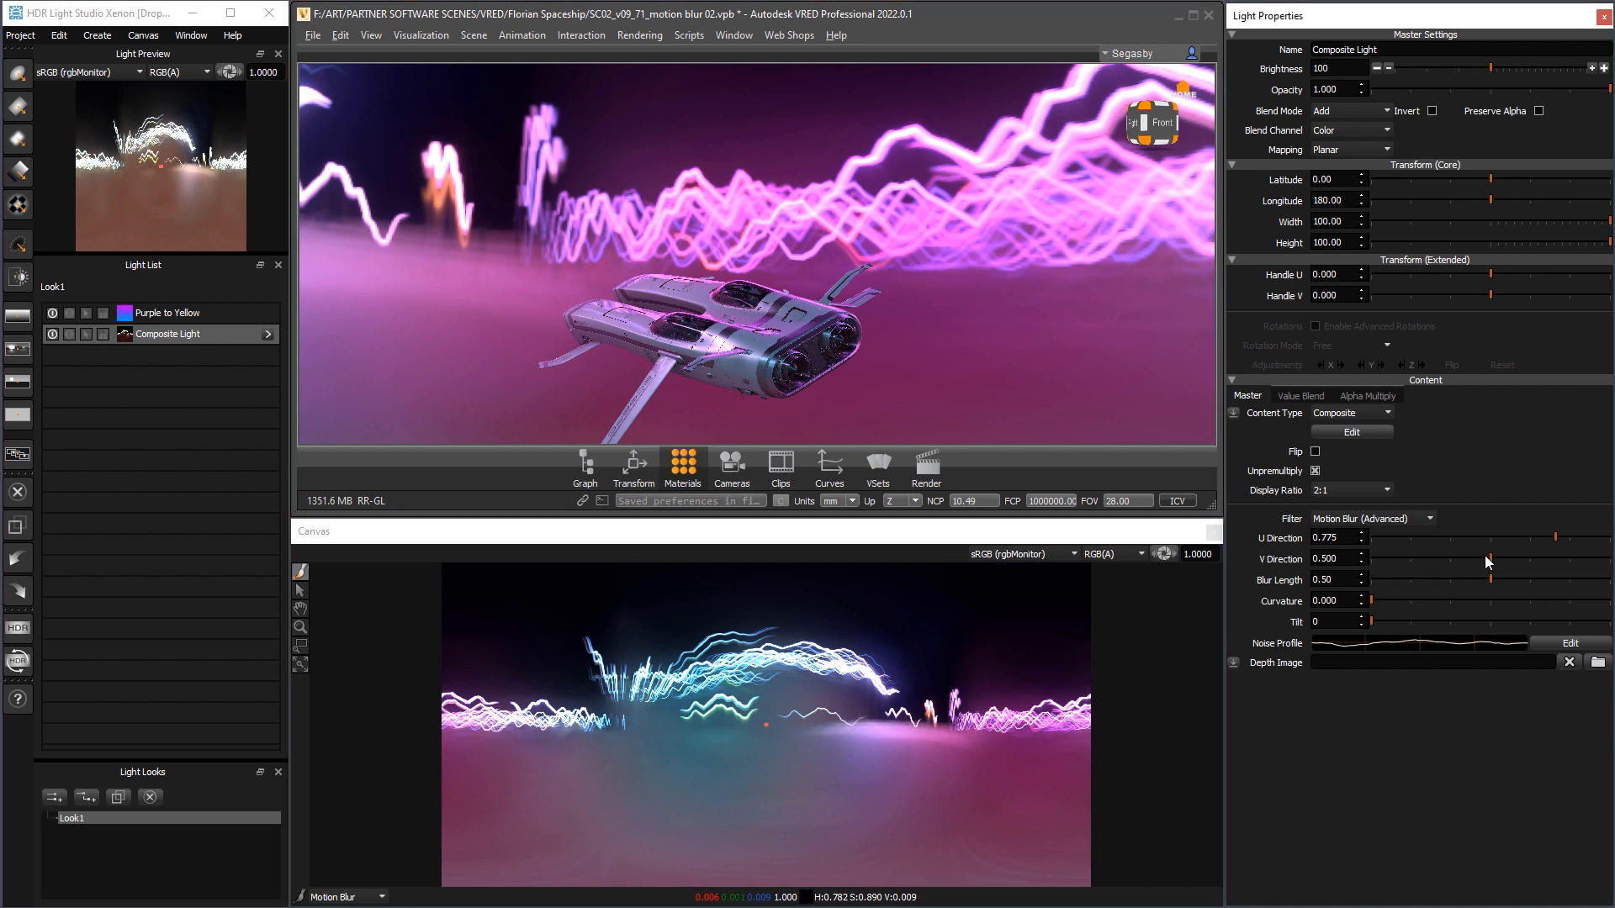
left_click_drag(1483, 559, 1492, 565)
left_click(1492, 557)
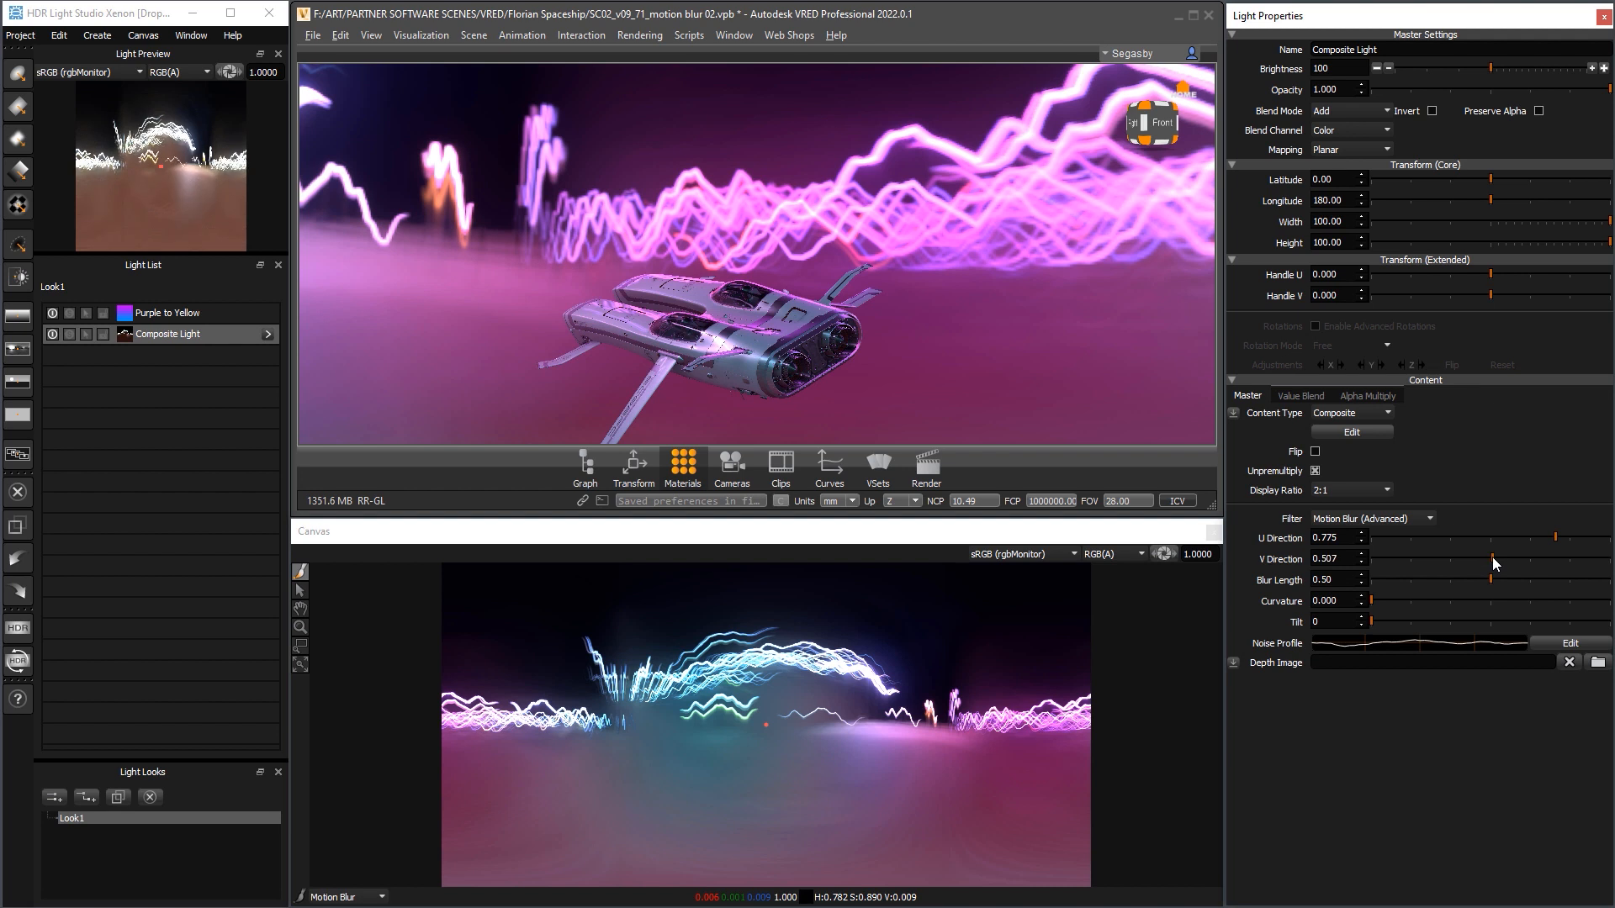
left_click(1424, 580)
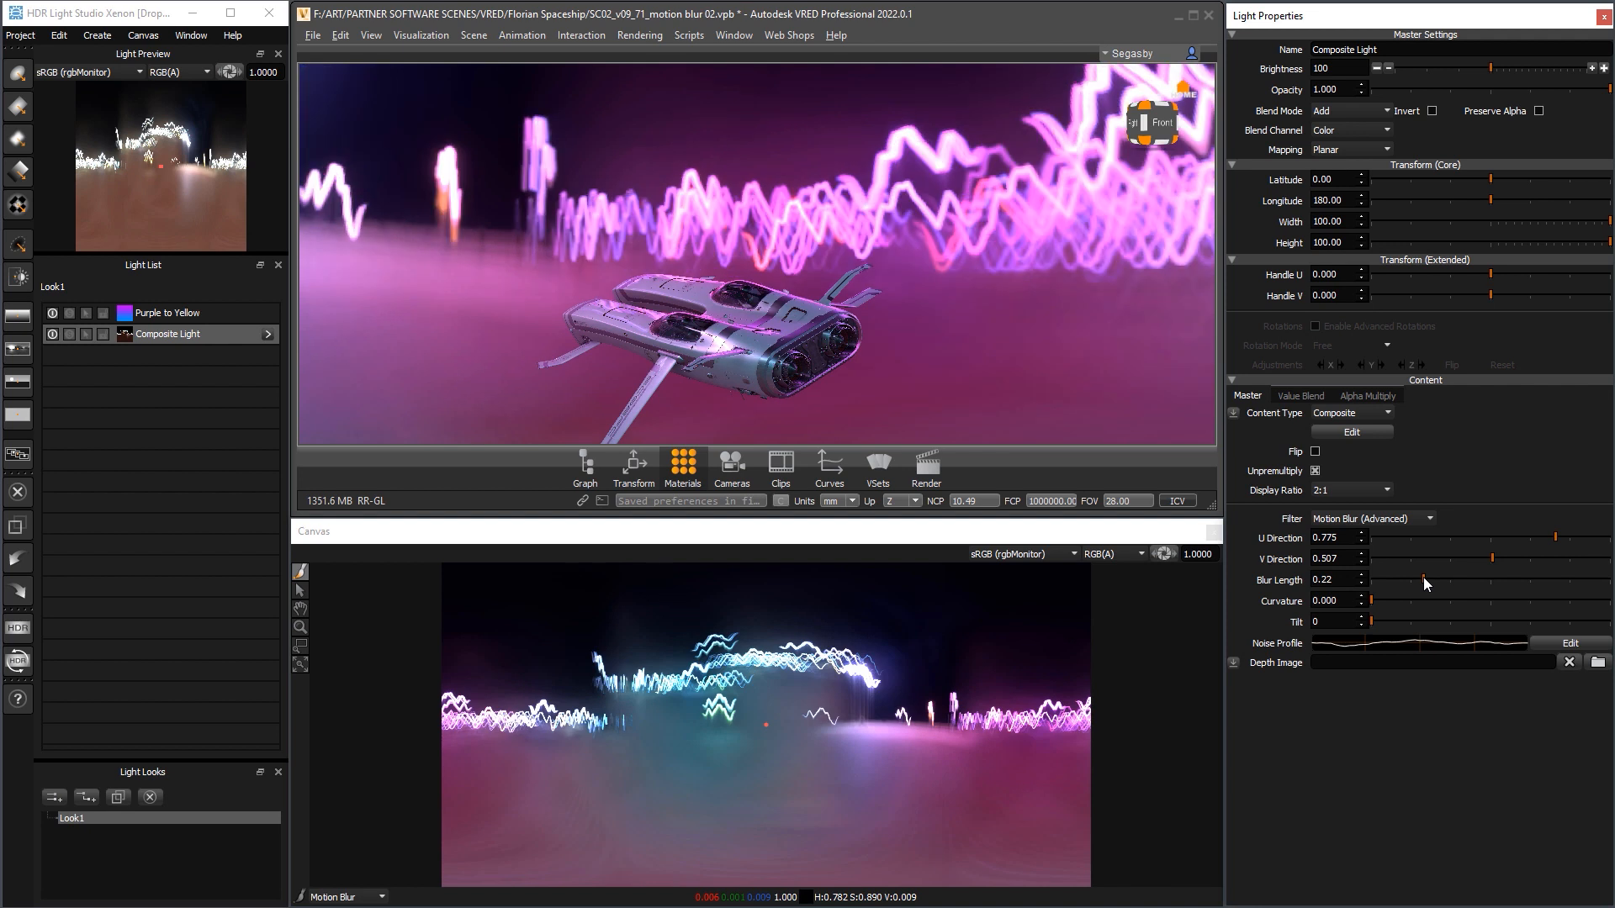
left_click(1390, 579)
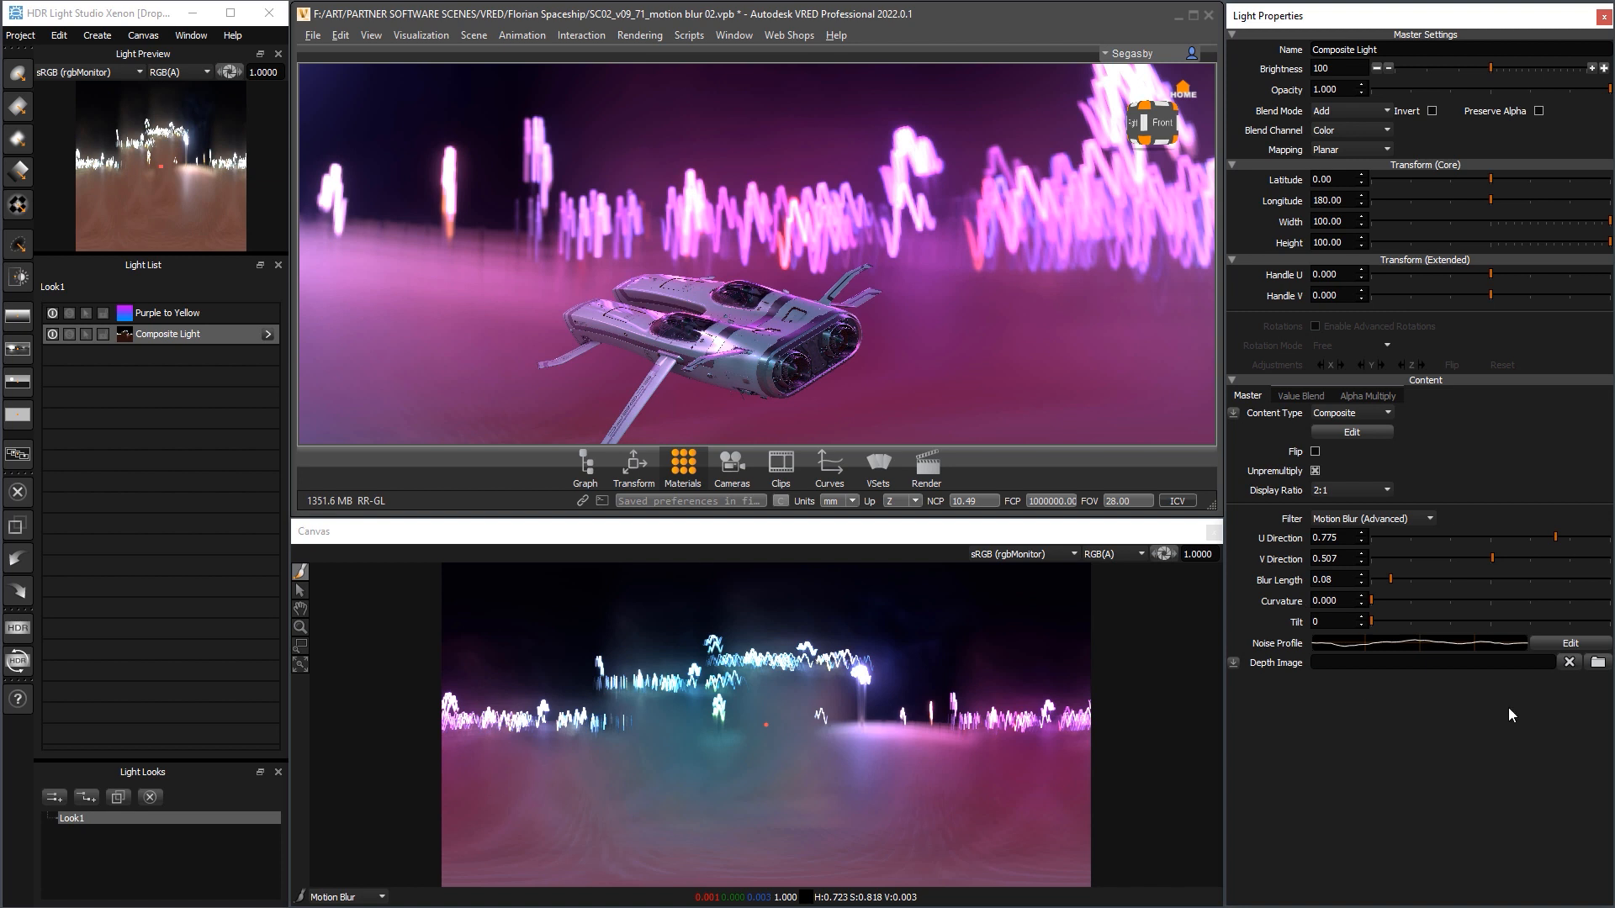
Switch the Composite Light's filter to standard Motion Blur and aim it on the canvas at about U 0.771, V 0.492
left_click(1391, 517)
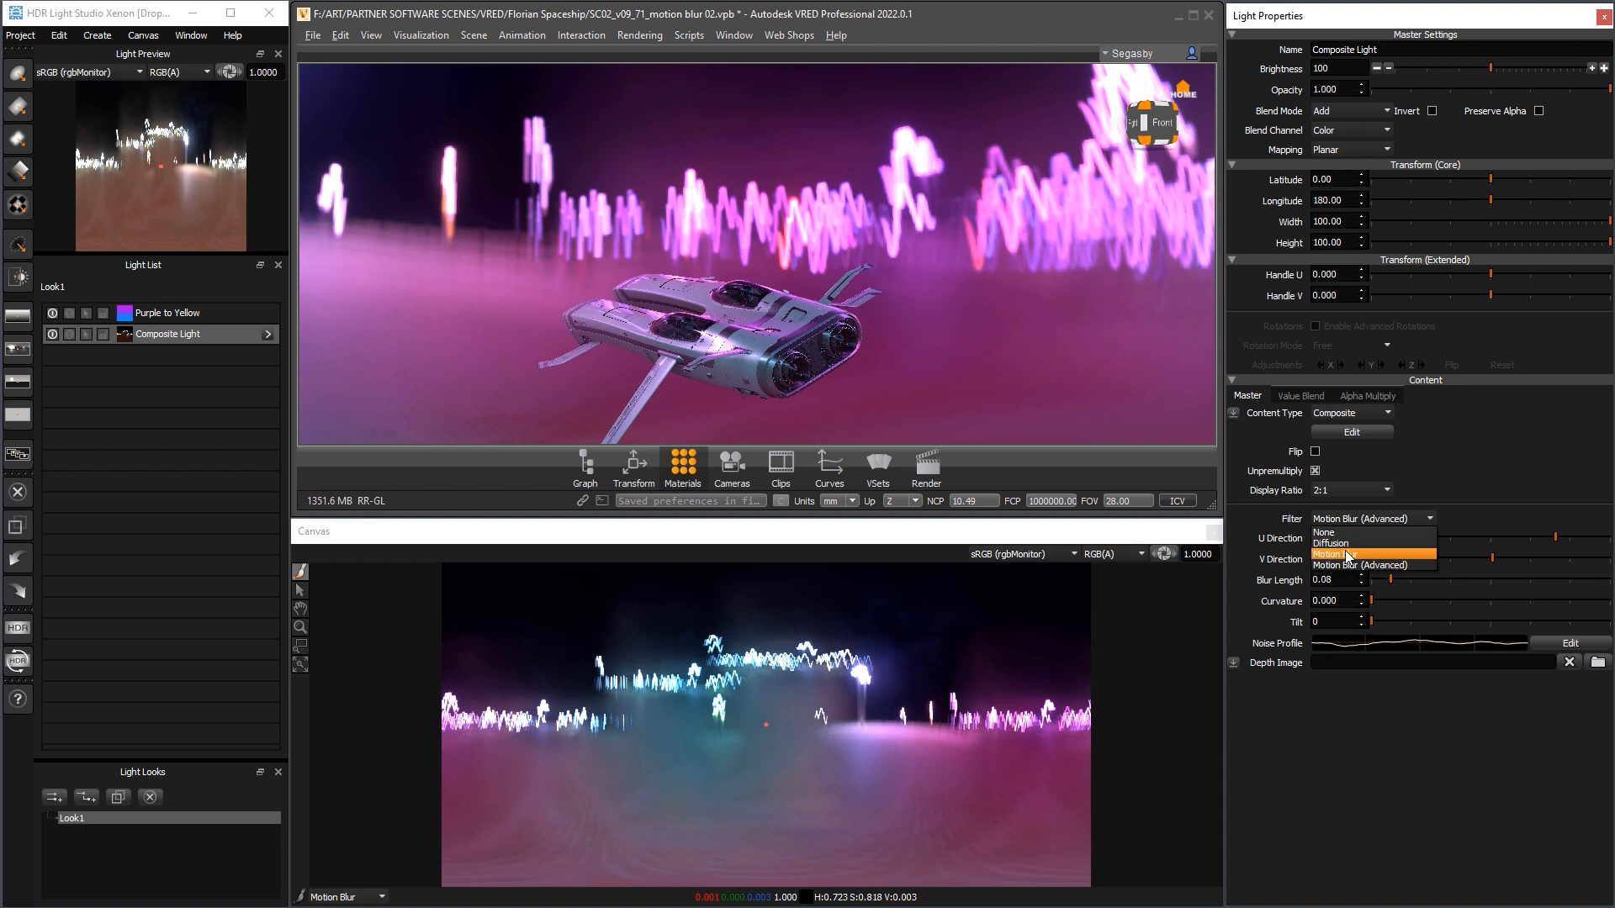
left_click(1345, 547)
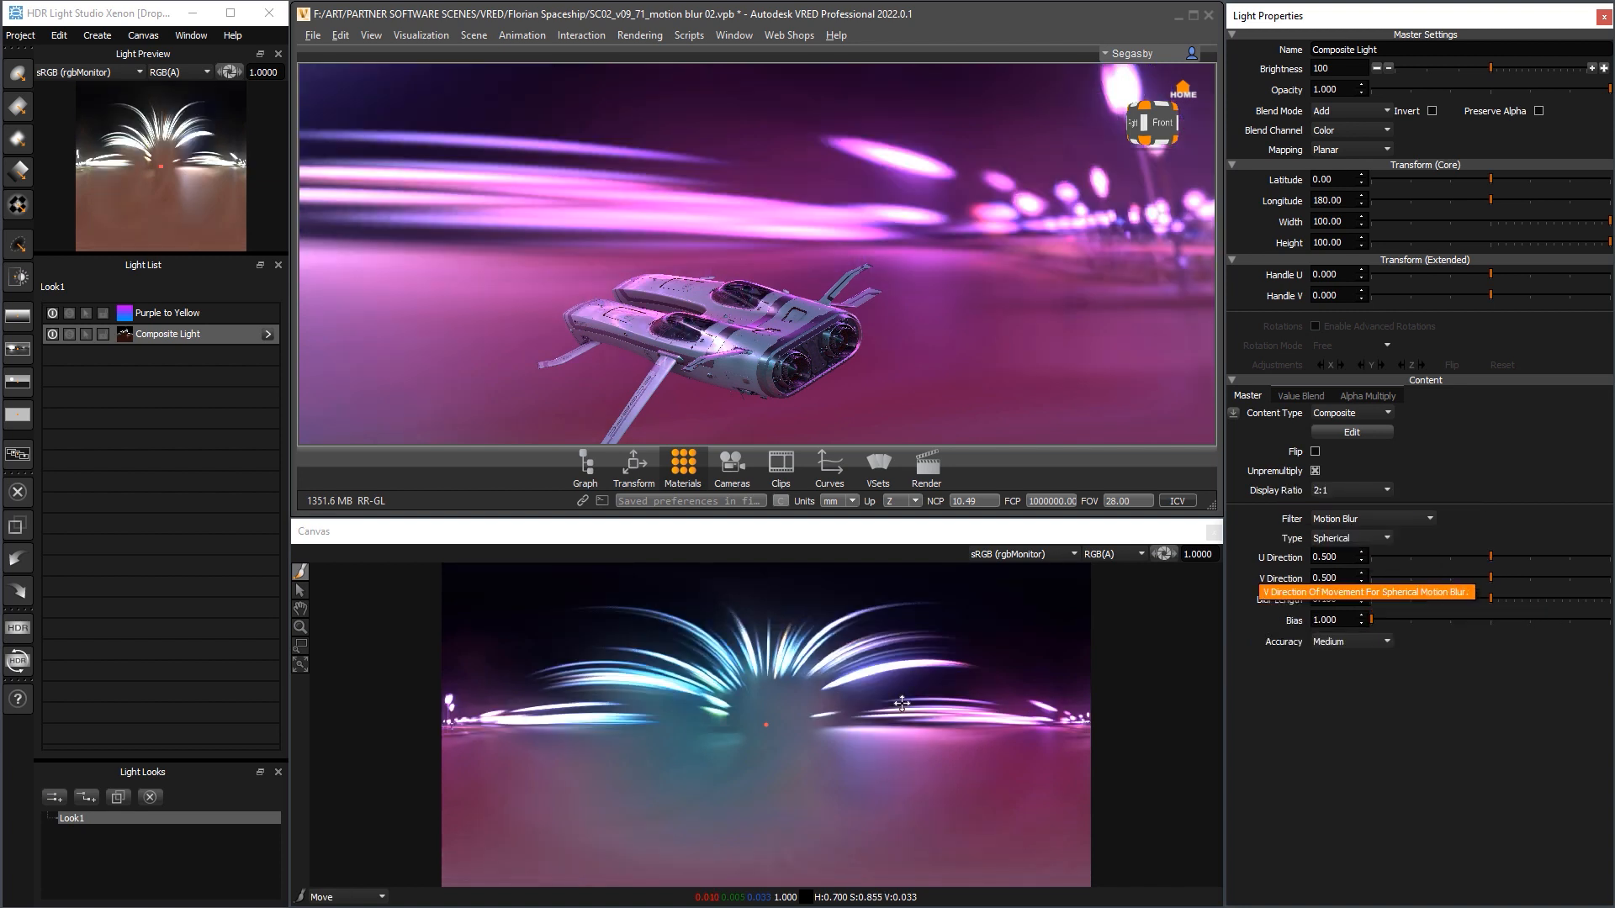
left_click(353, 898)
left_click(345, 884)
left_click(937, 721)
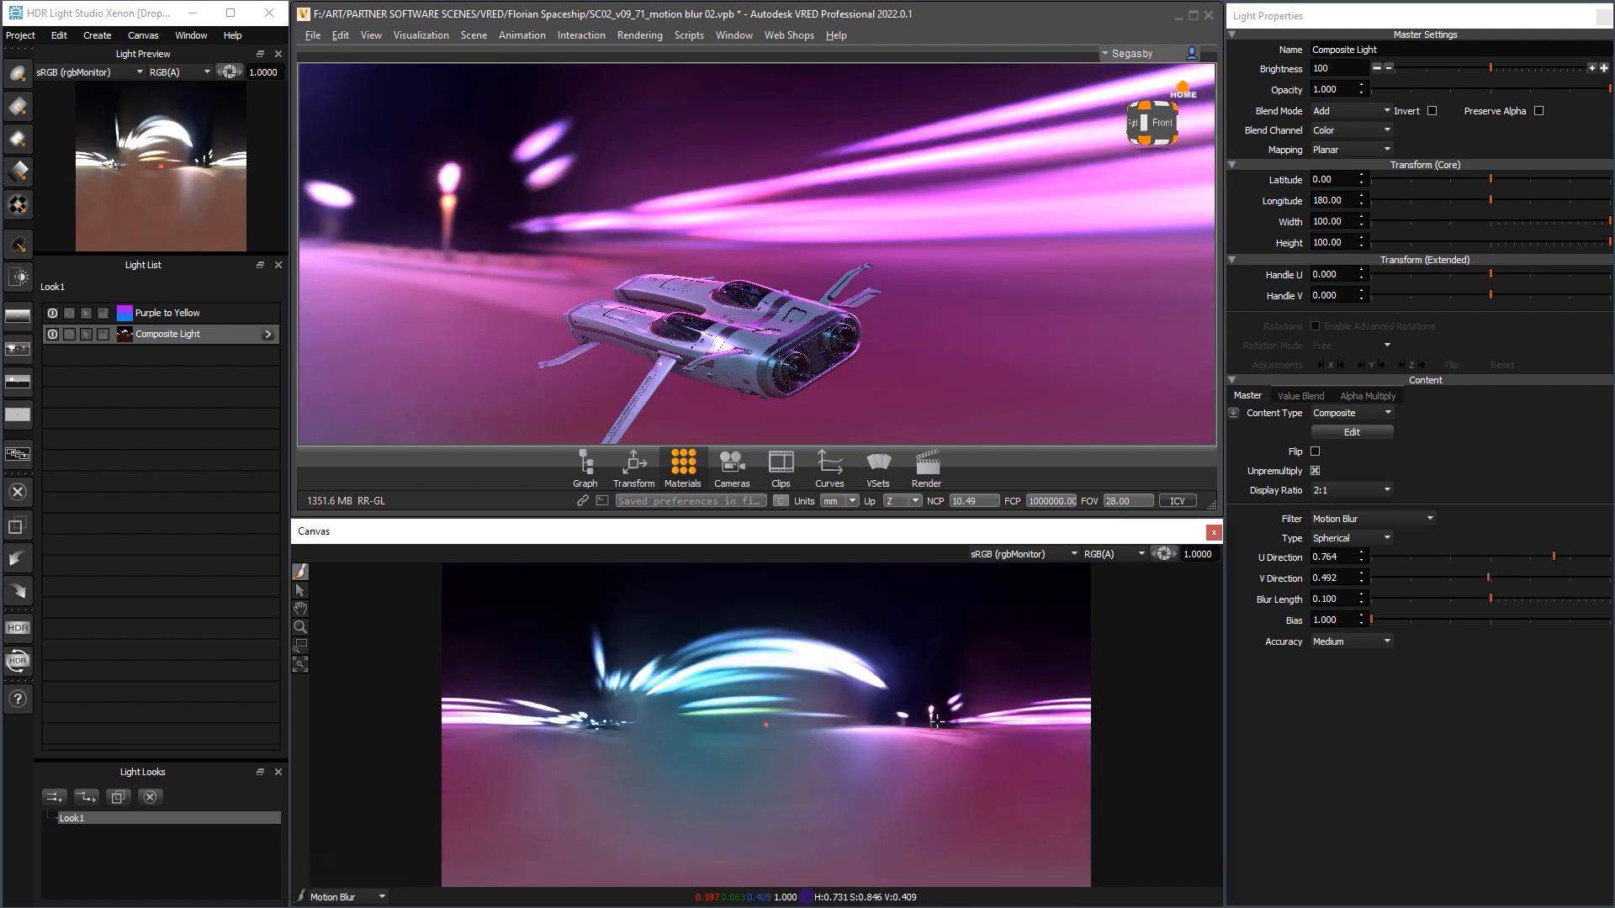
left_click(943, 721)
Reduce the standard Motion Blur filter's Blur Length to 0.061
left_click(1429, 600)
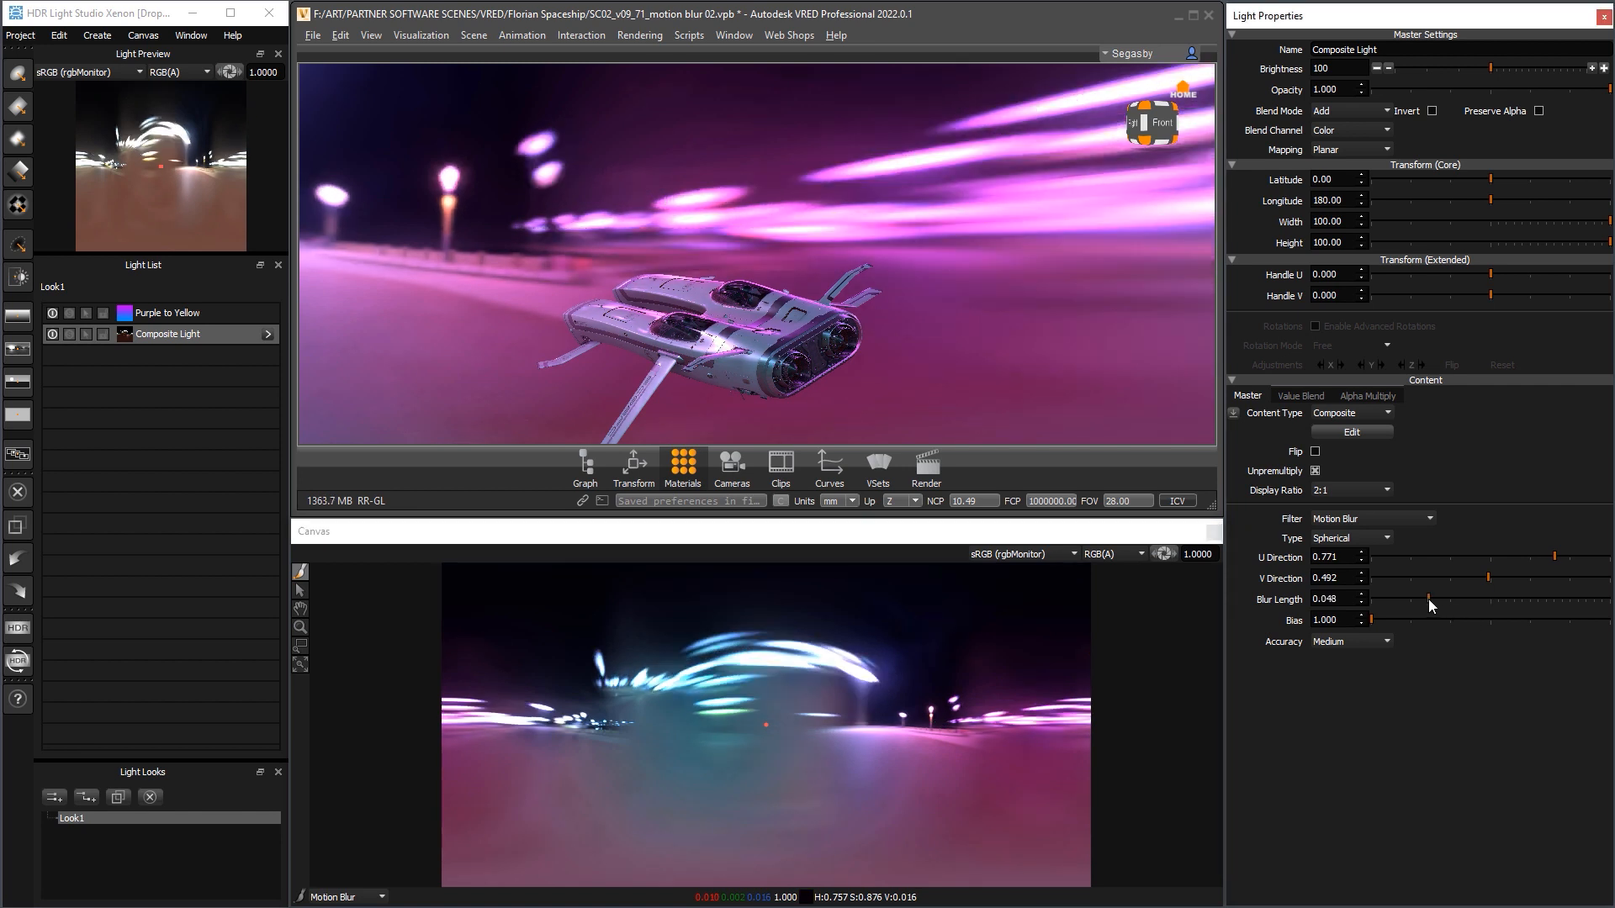
left_click(1446, 599)
mouse_move(935, 294)
left_mouse_down()
mouse_move(671, 235)
mouse_move(562, 273)
mouse_move(1073, 272)
mouse_move(957, 271)
left_mouse_up()
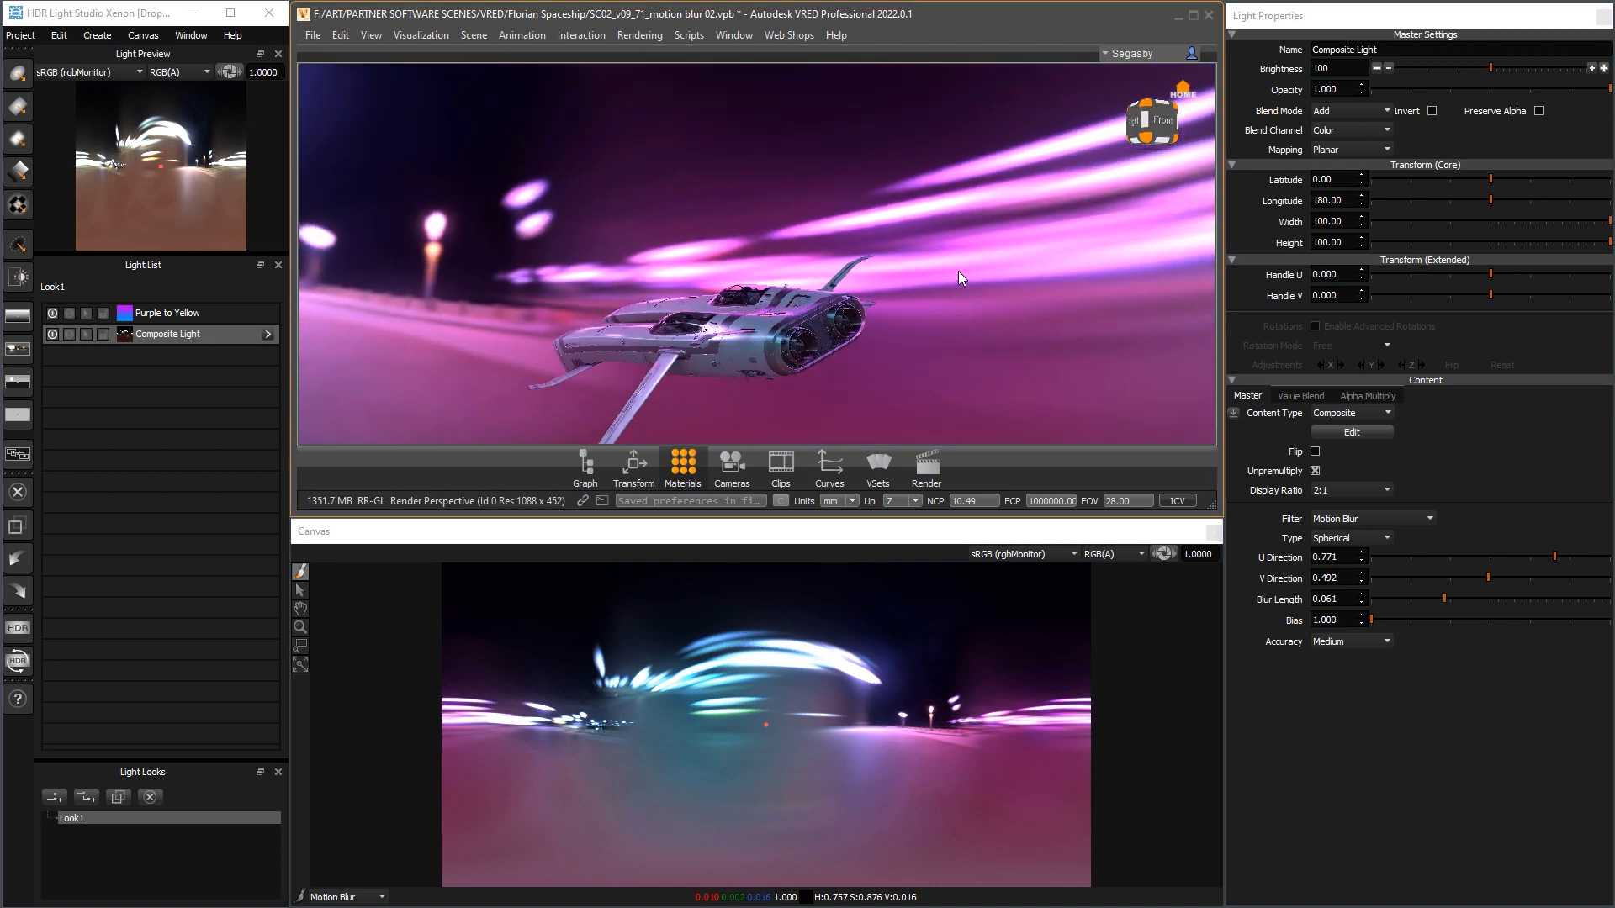
Switch the Composite Light's filter back to Motion Blur (Advanced)
left_click(1374, 518)
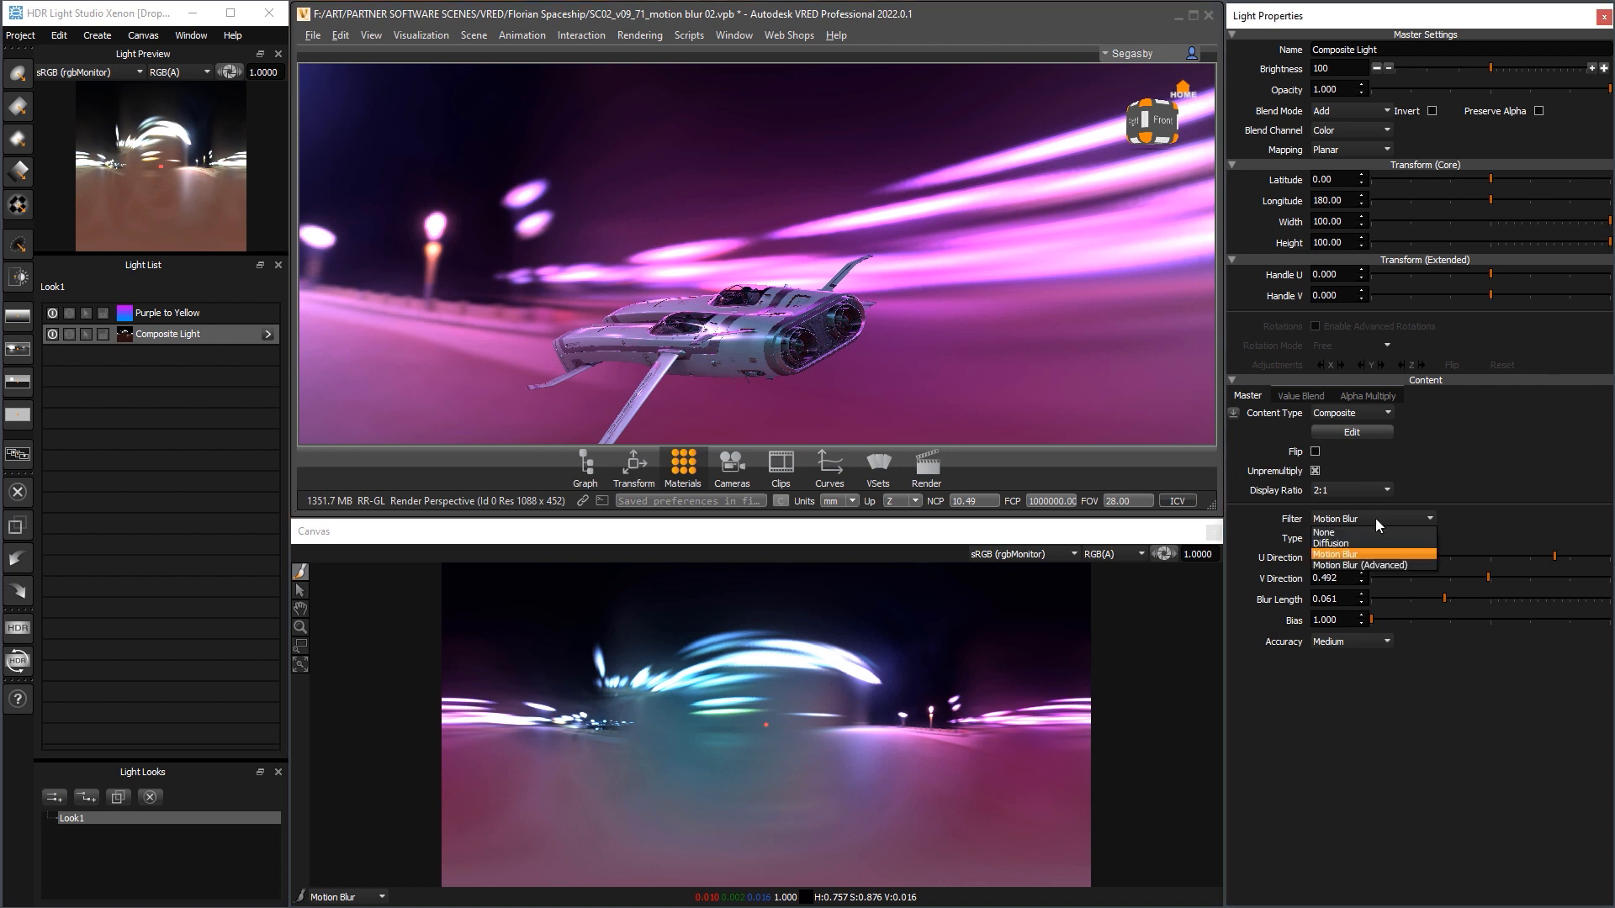
left_click(1349, 563)
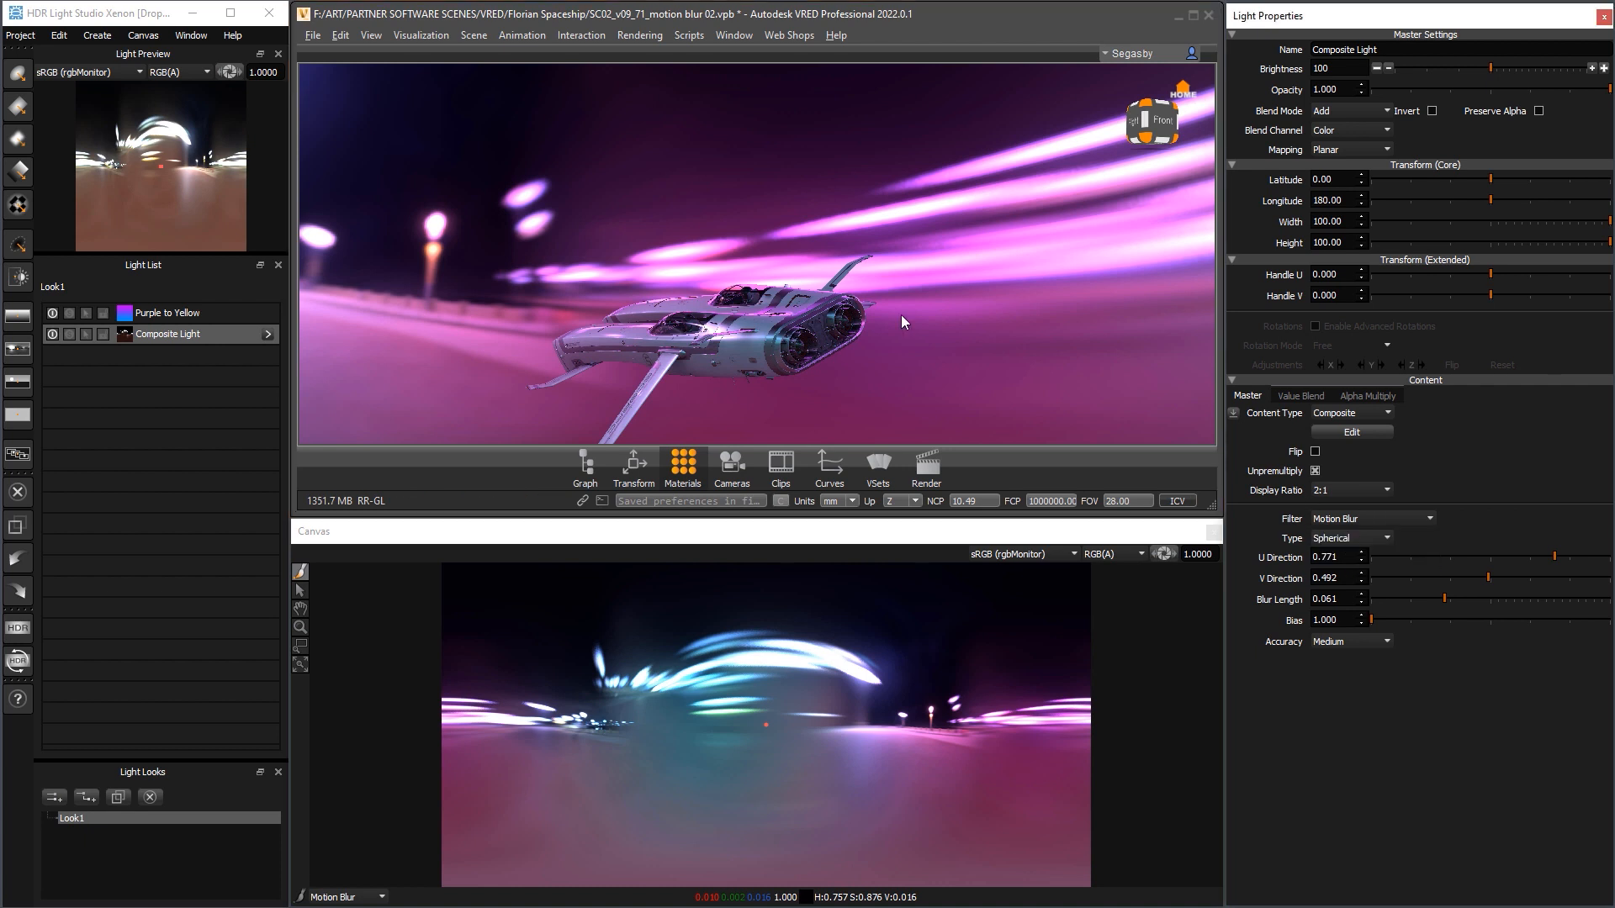
mouse_move(939, 285)
left_mouse_down()
mouse_move(952, 290)
mouse_move(820, 281)
mouse_move(825, 320)
mouse_move(815, 281)
mouse_move(853, 316)
mouse_move(931, 286)
left_mouse_up()
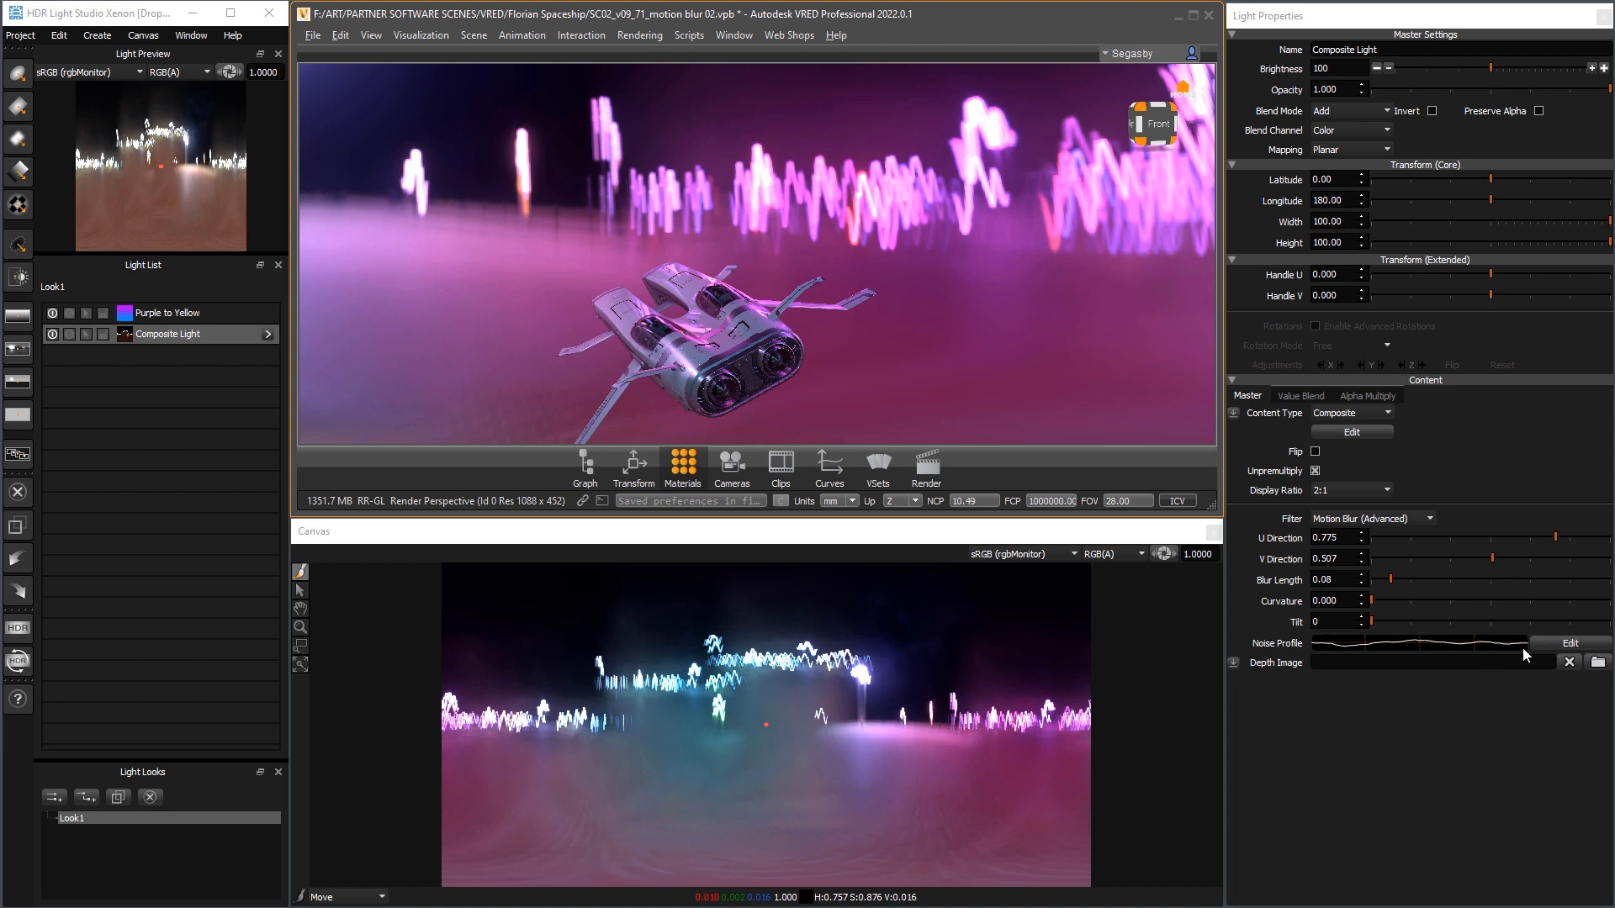
Open the Noise Profile Editor for the Composite Light's motion blur, enlarge it and reposition it beside the render view
left_click(1570, 643)
left_click_drag(1300, 289, 1091, 307)
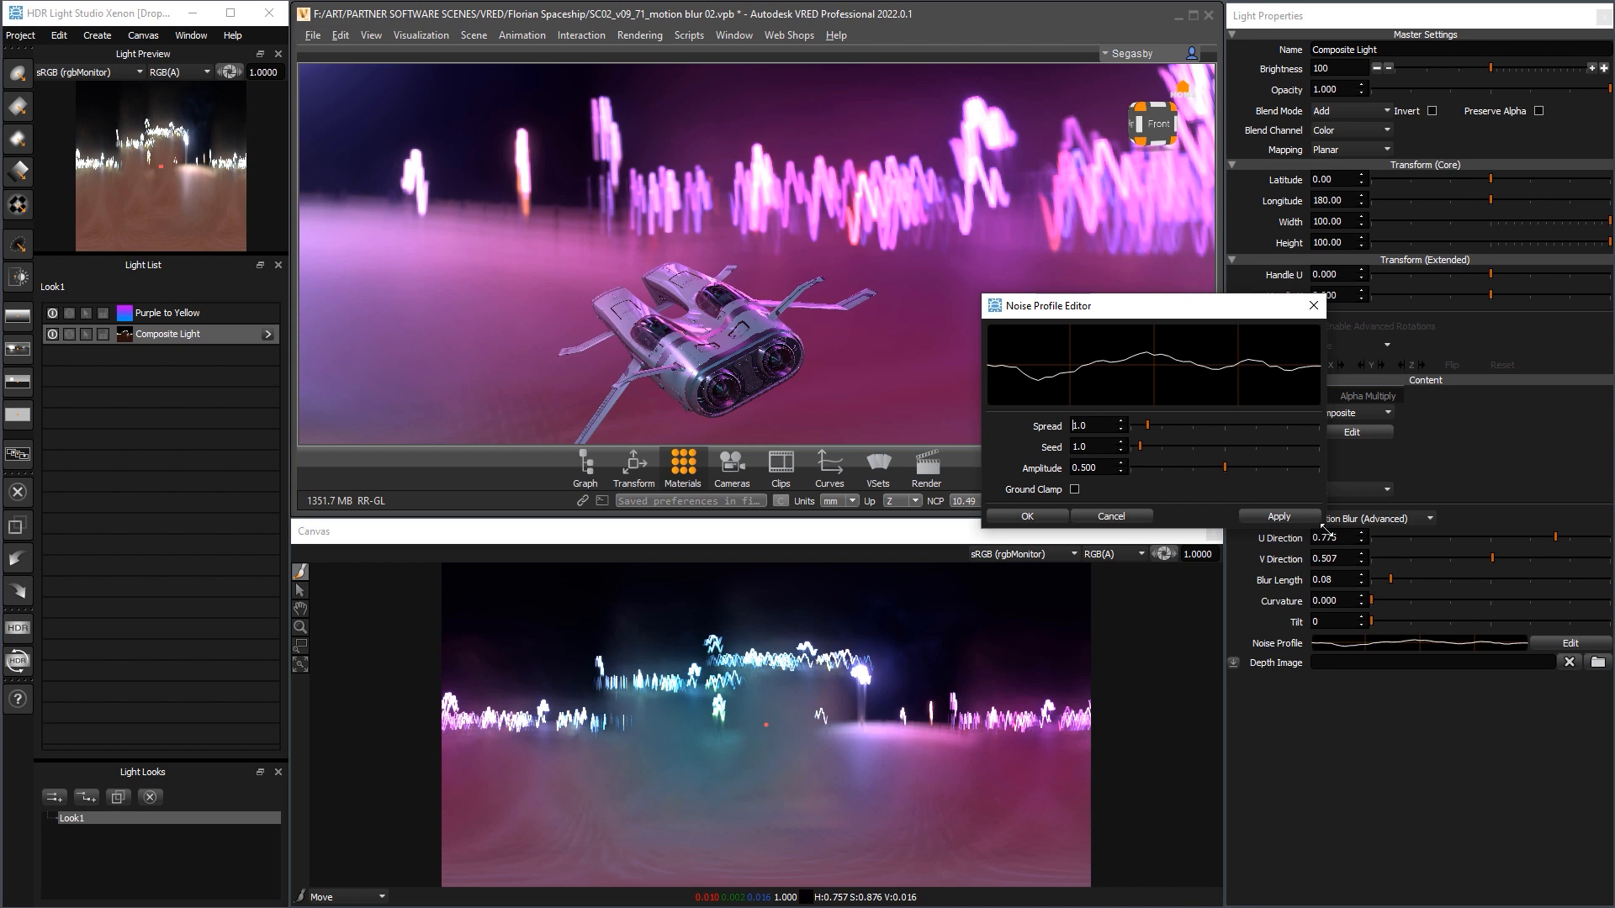
left_click_drag(1323, 527, 1519, 858)
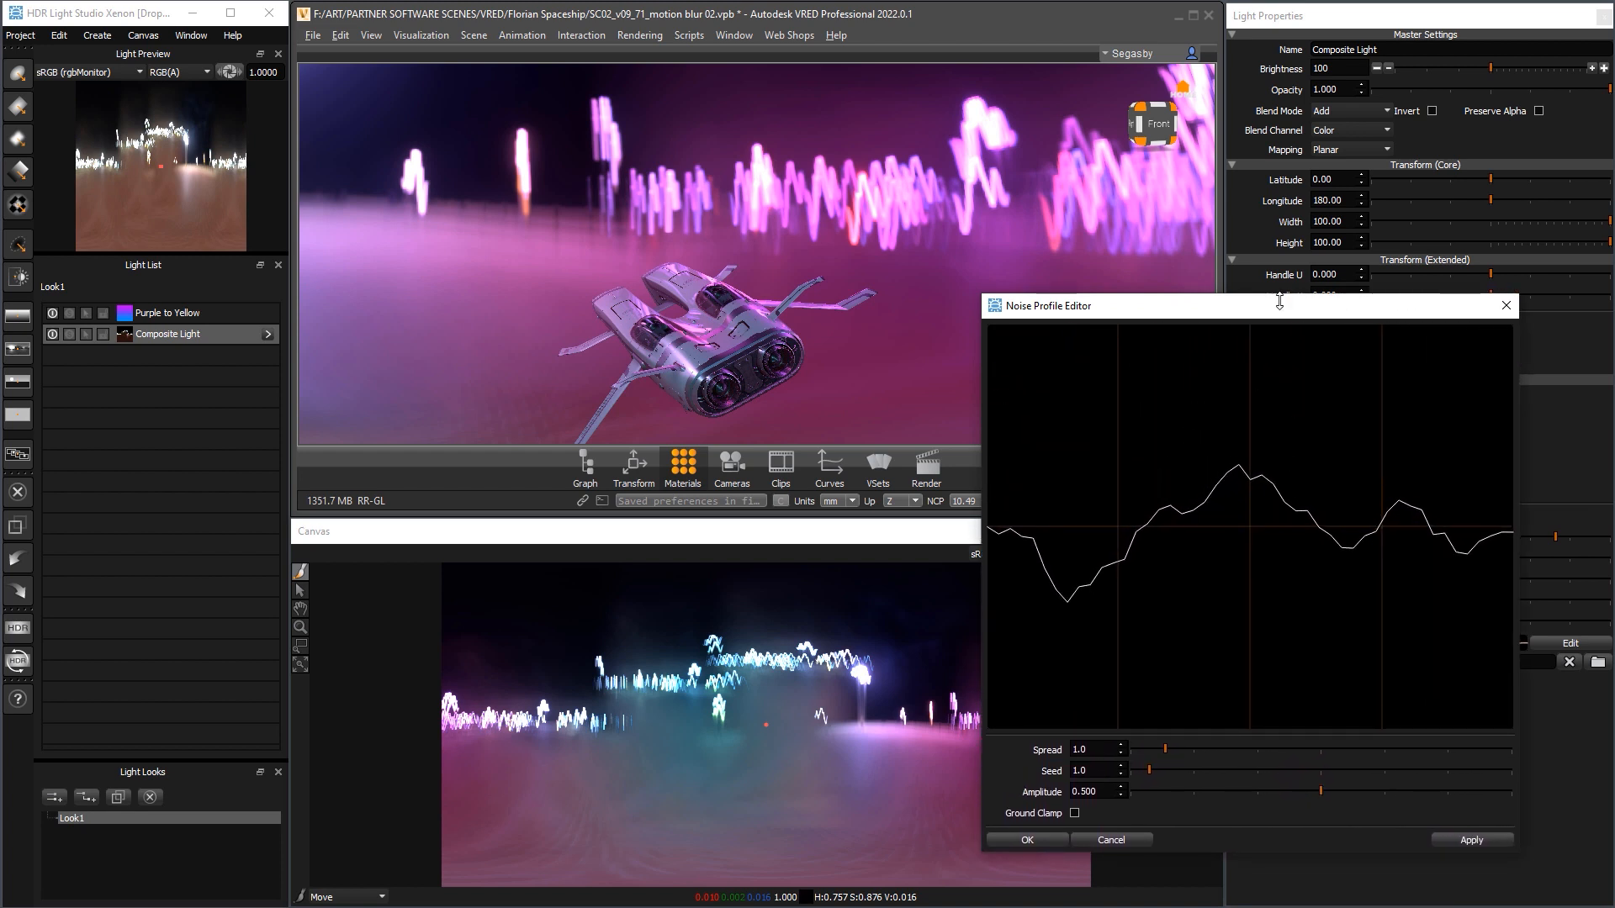
left_click_drag(1293, 299, 1351, 236)
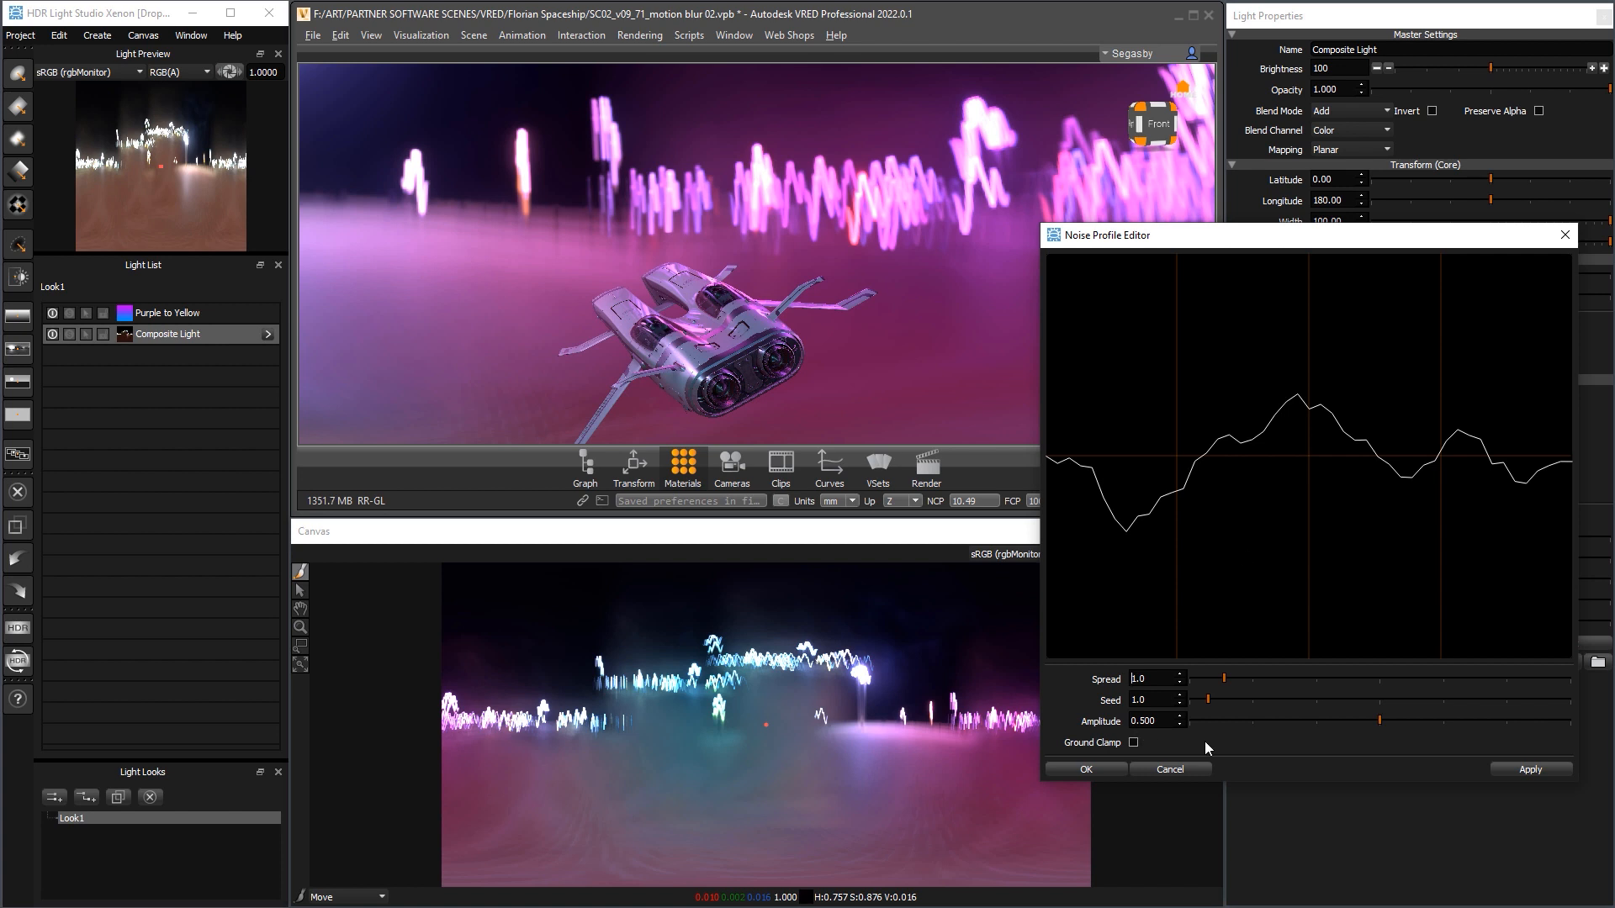
Try noise profile amplitudes of 0.148, 0.046 and 0.022, finishing with the amplitude at 0.336
left_click(1334, 721)
left_click_drag(1318, 721, 1245, 724)
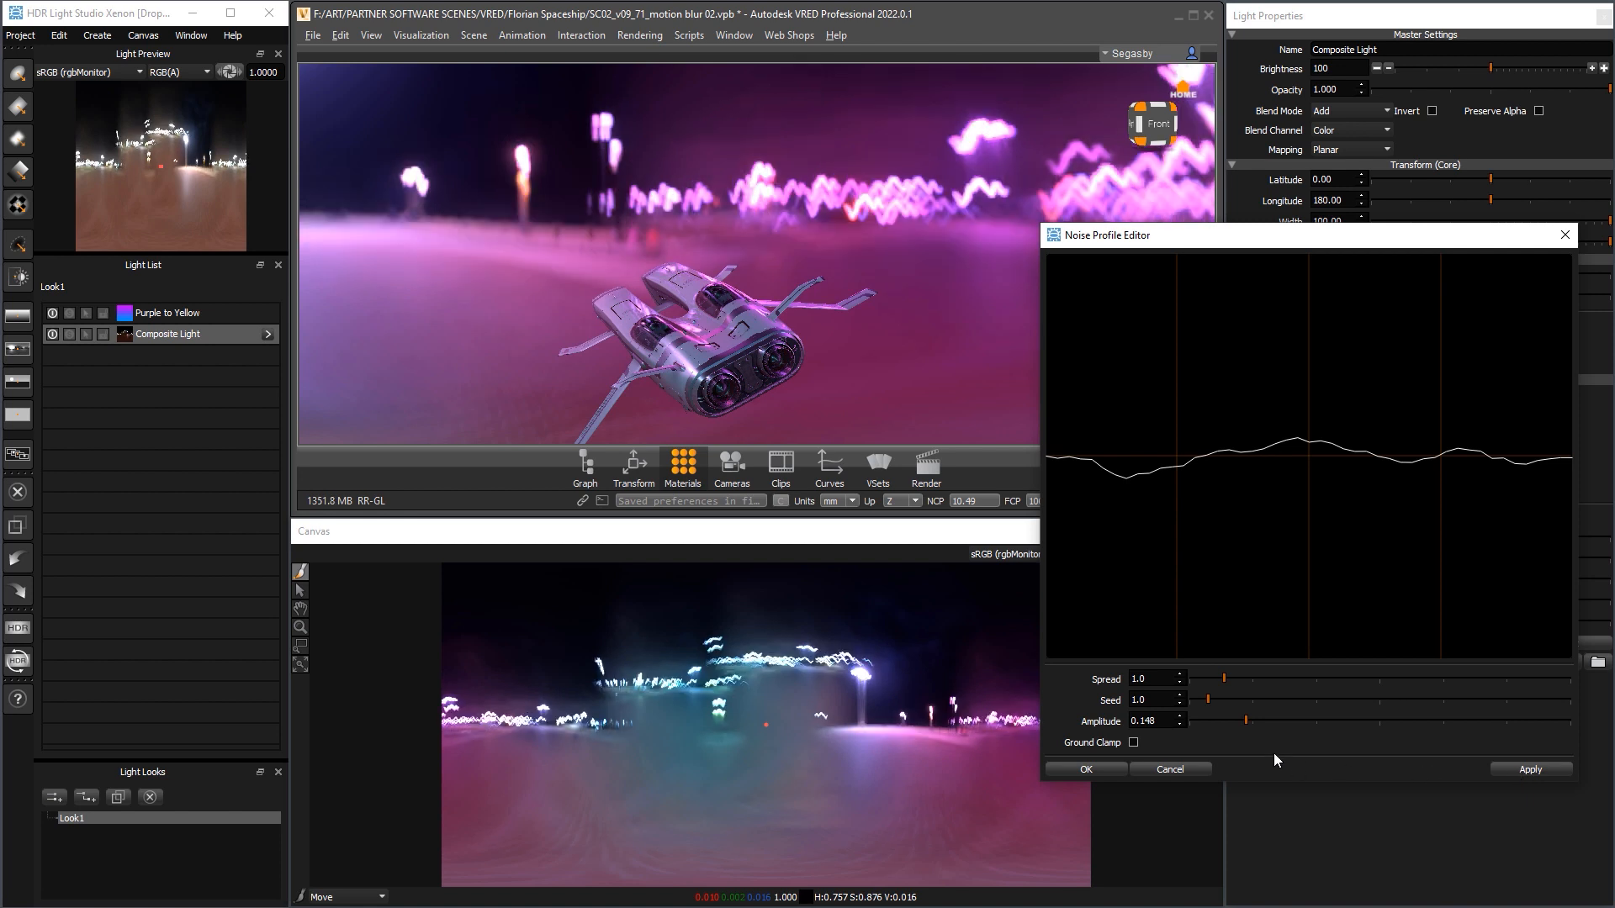
left_click_drag(1208, 719, 1207, 720)
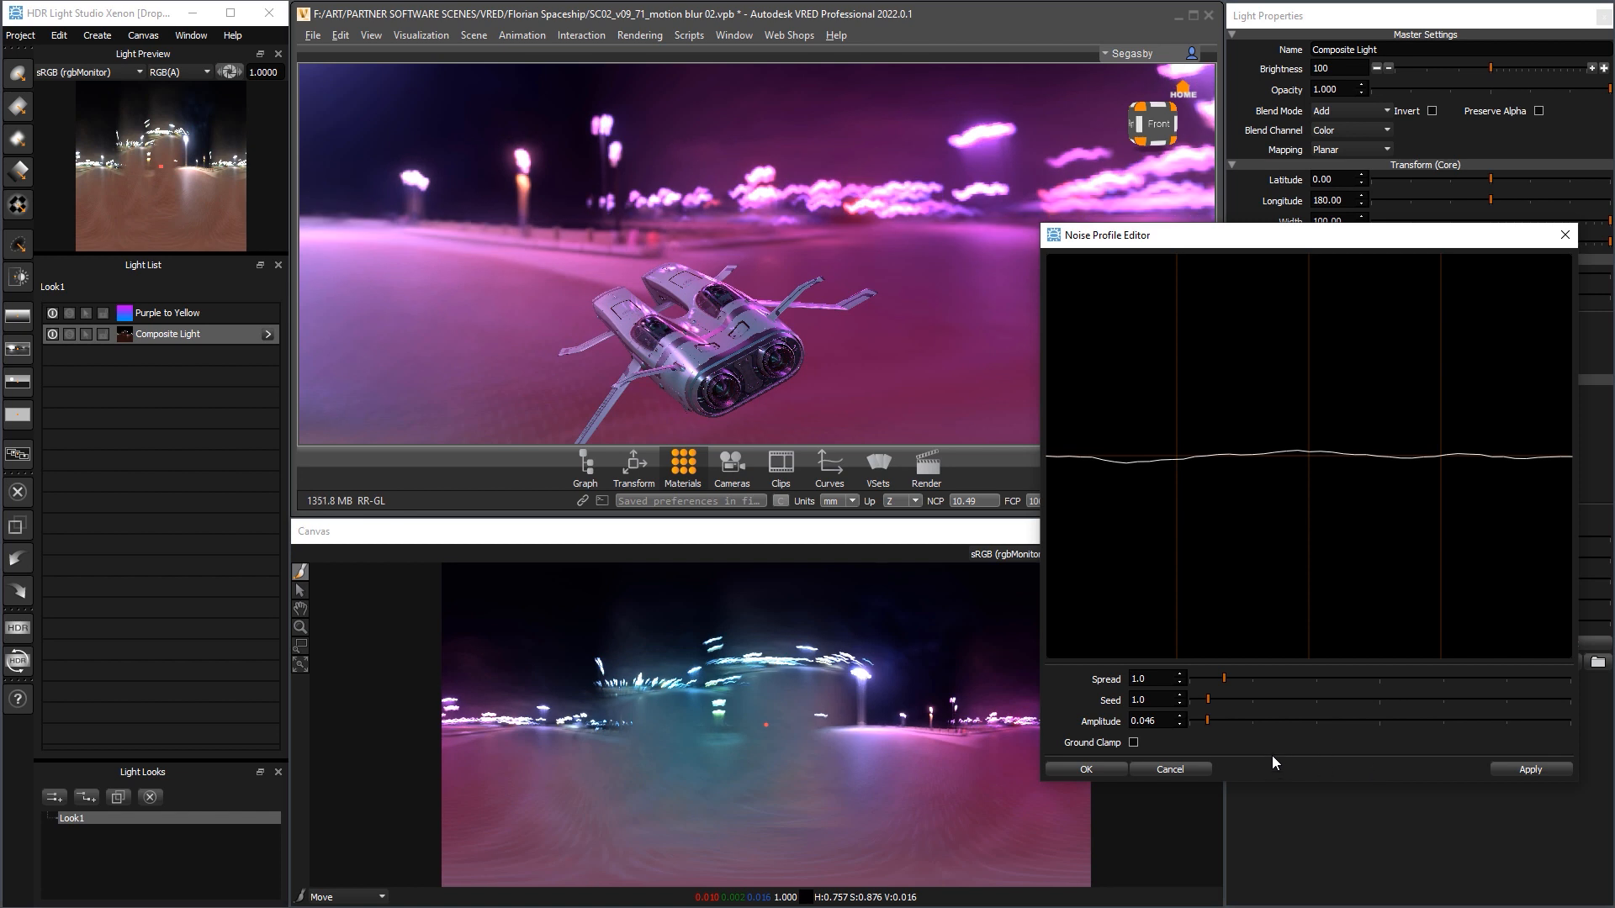
left_click_drag(1208, 721, 1200, 722)
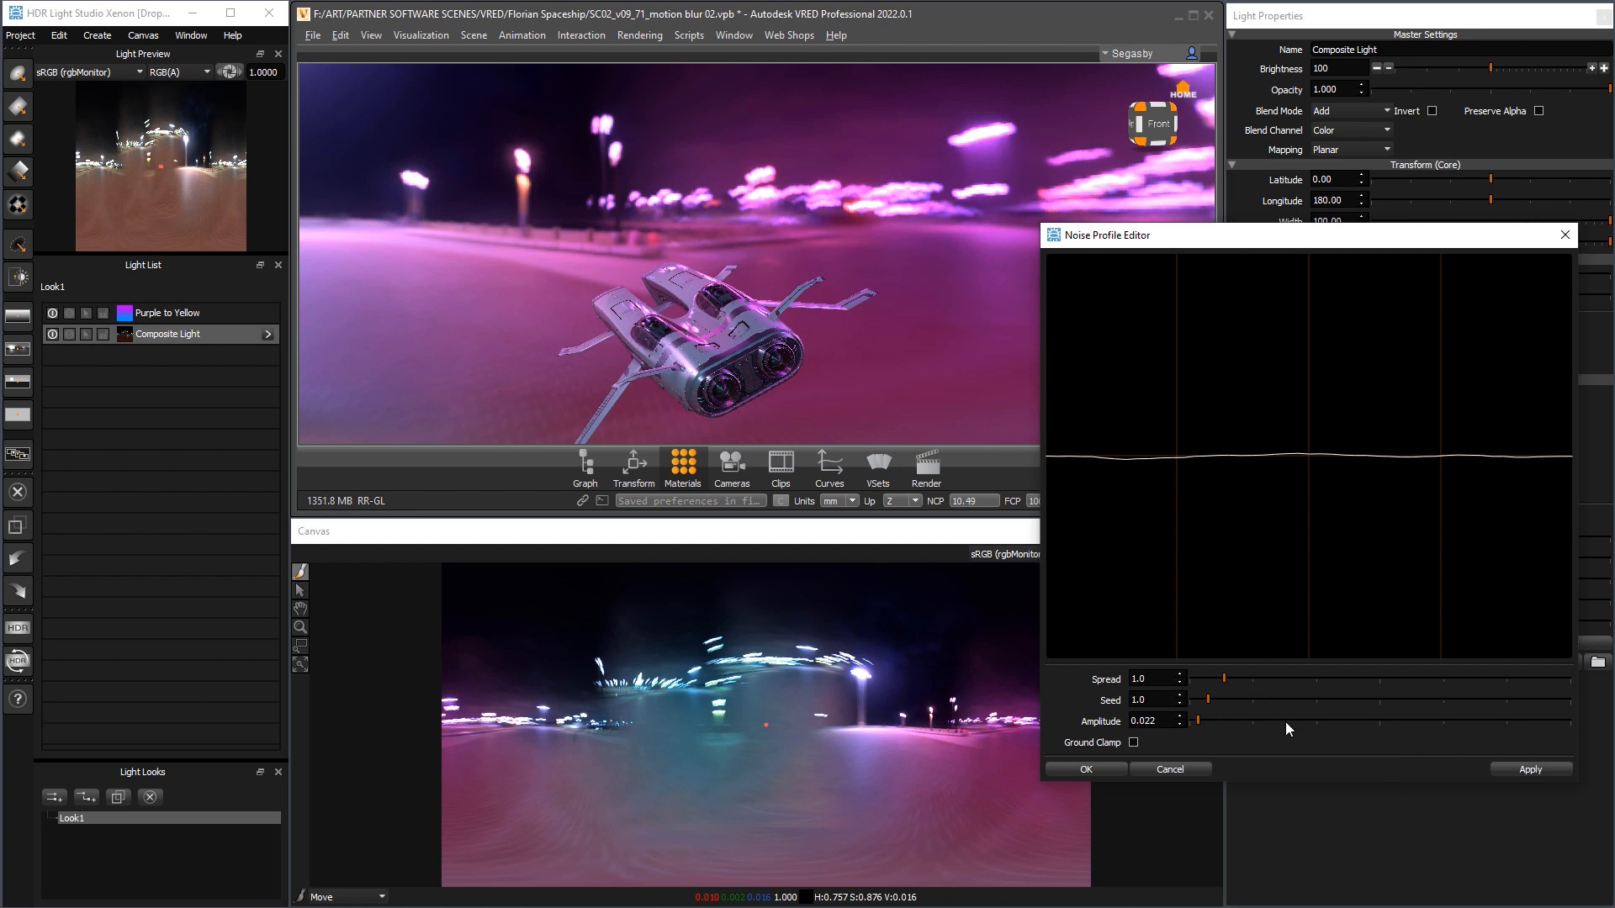
left_click_drag(1219, 722, 1318, 721)
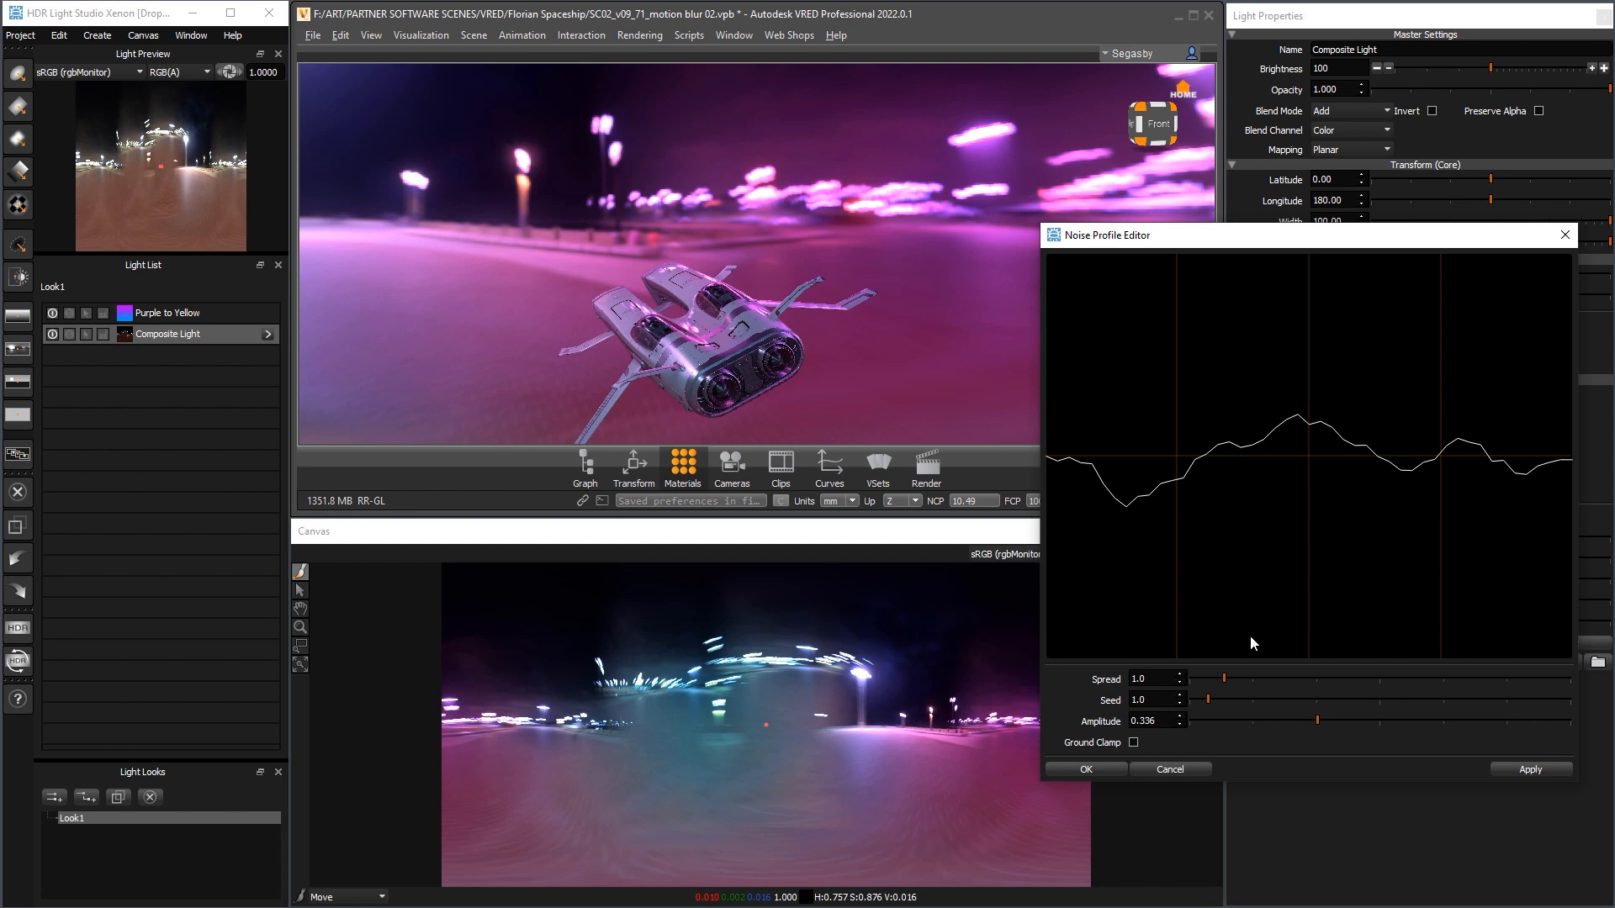
Try a noise profile spread of 9.8, finishing with the spread at 0.7
left_click_drag(1243, 673, 1565, 675)
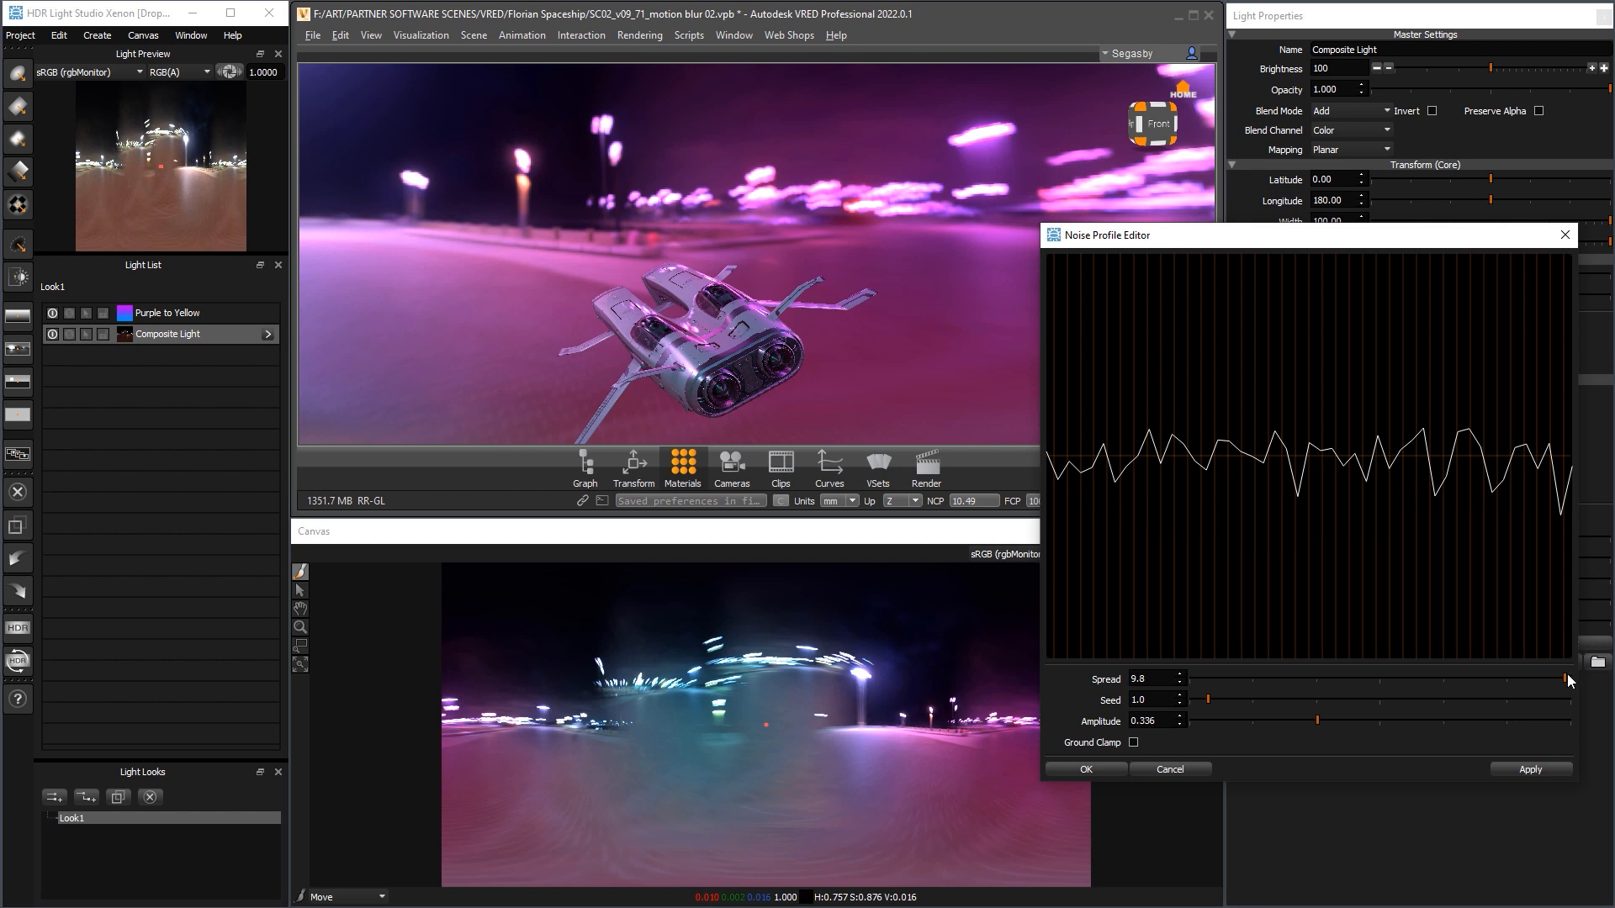
mouse_move(1566, 678)
left_mouse_down()
mouse_move(1183, 684)
mouse_move(1562, 676)
left_mouse_up()
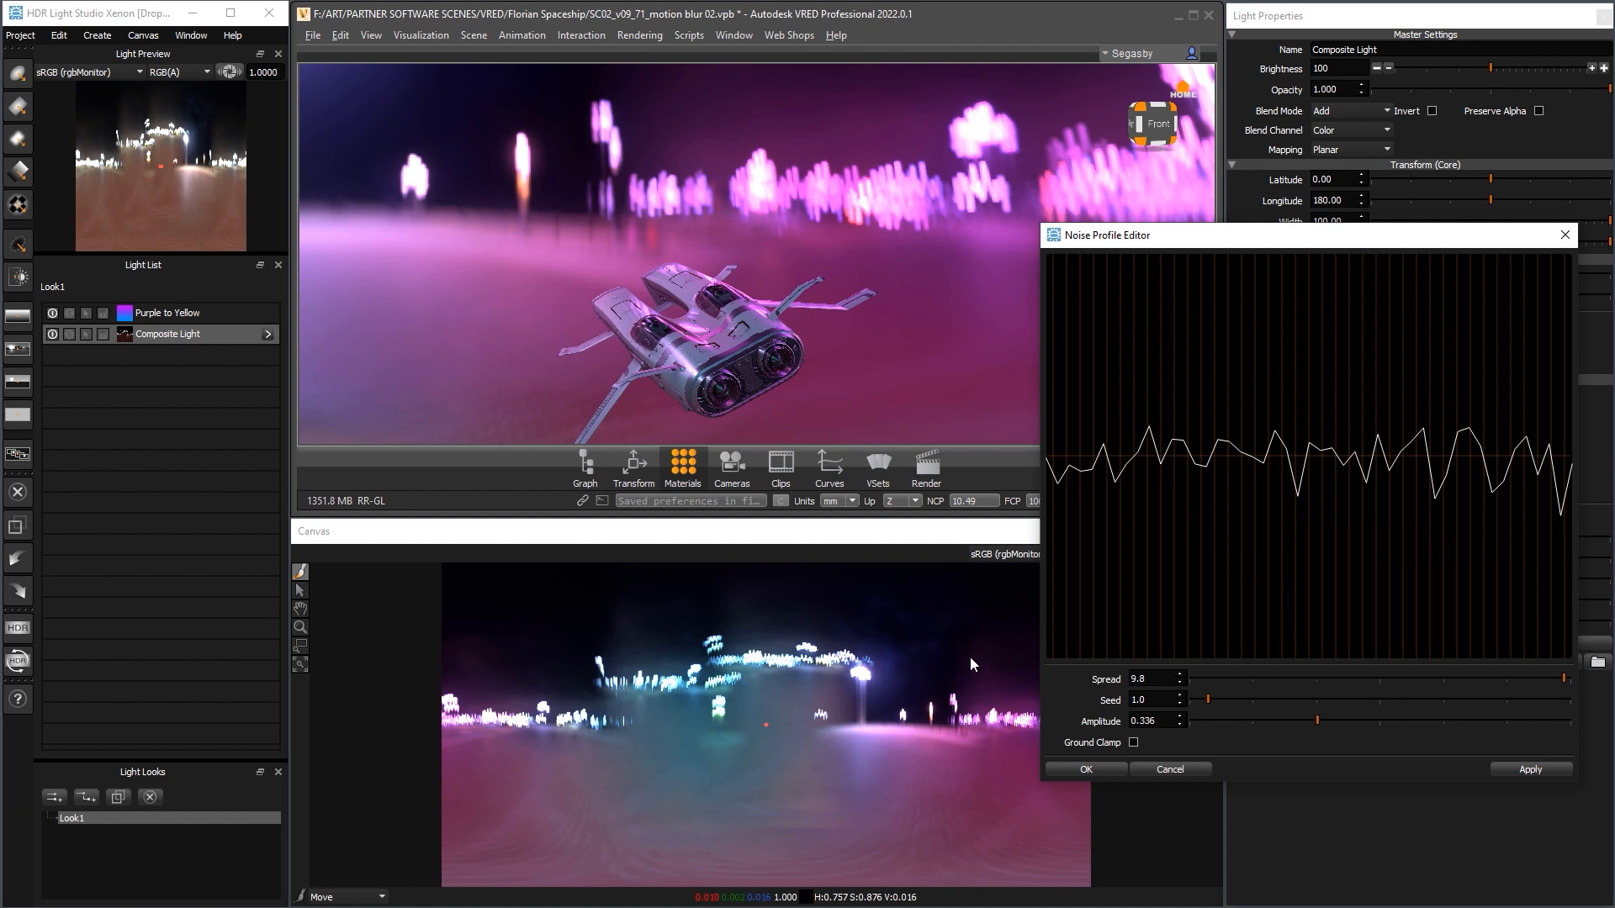
left_click_drag(1529, 680, 1211, 678)
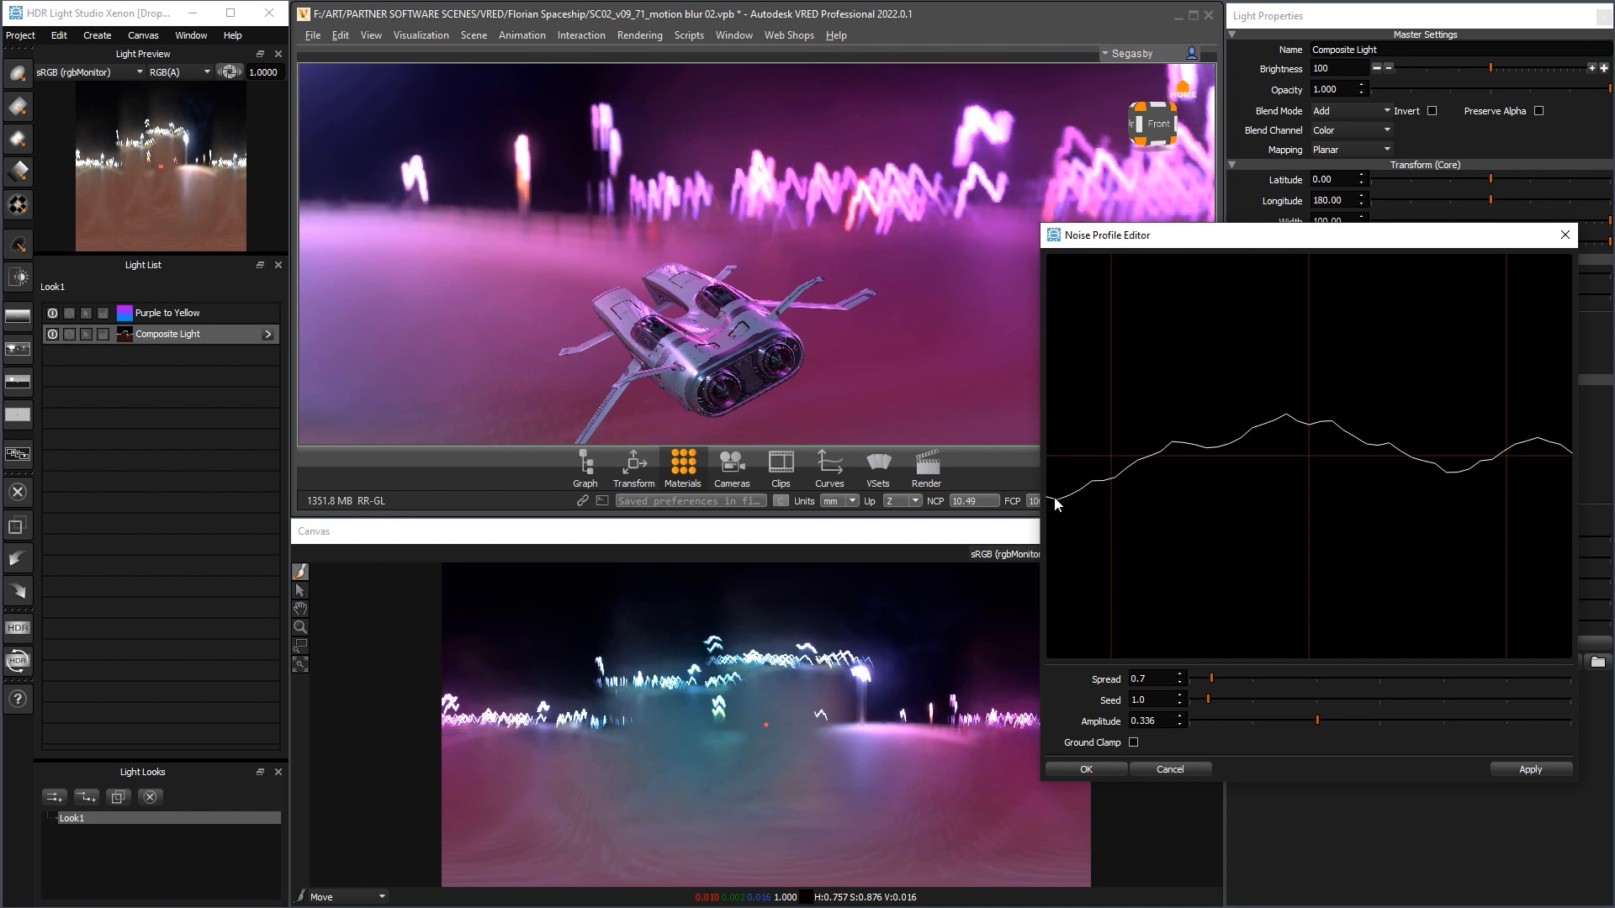
mouse_move(1217, 676)
left_mouse_down()
mouse_move(1510, 668)
mouse_move(1216, 683)
left_mouse_up()
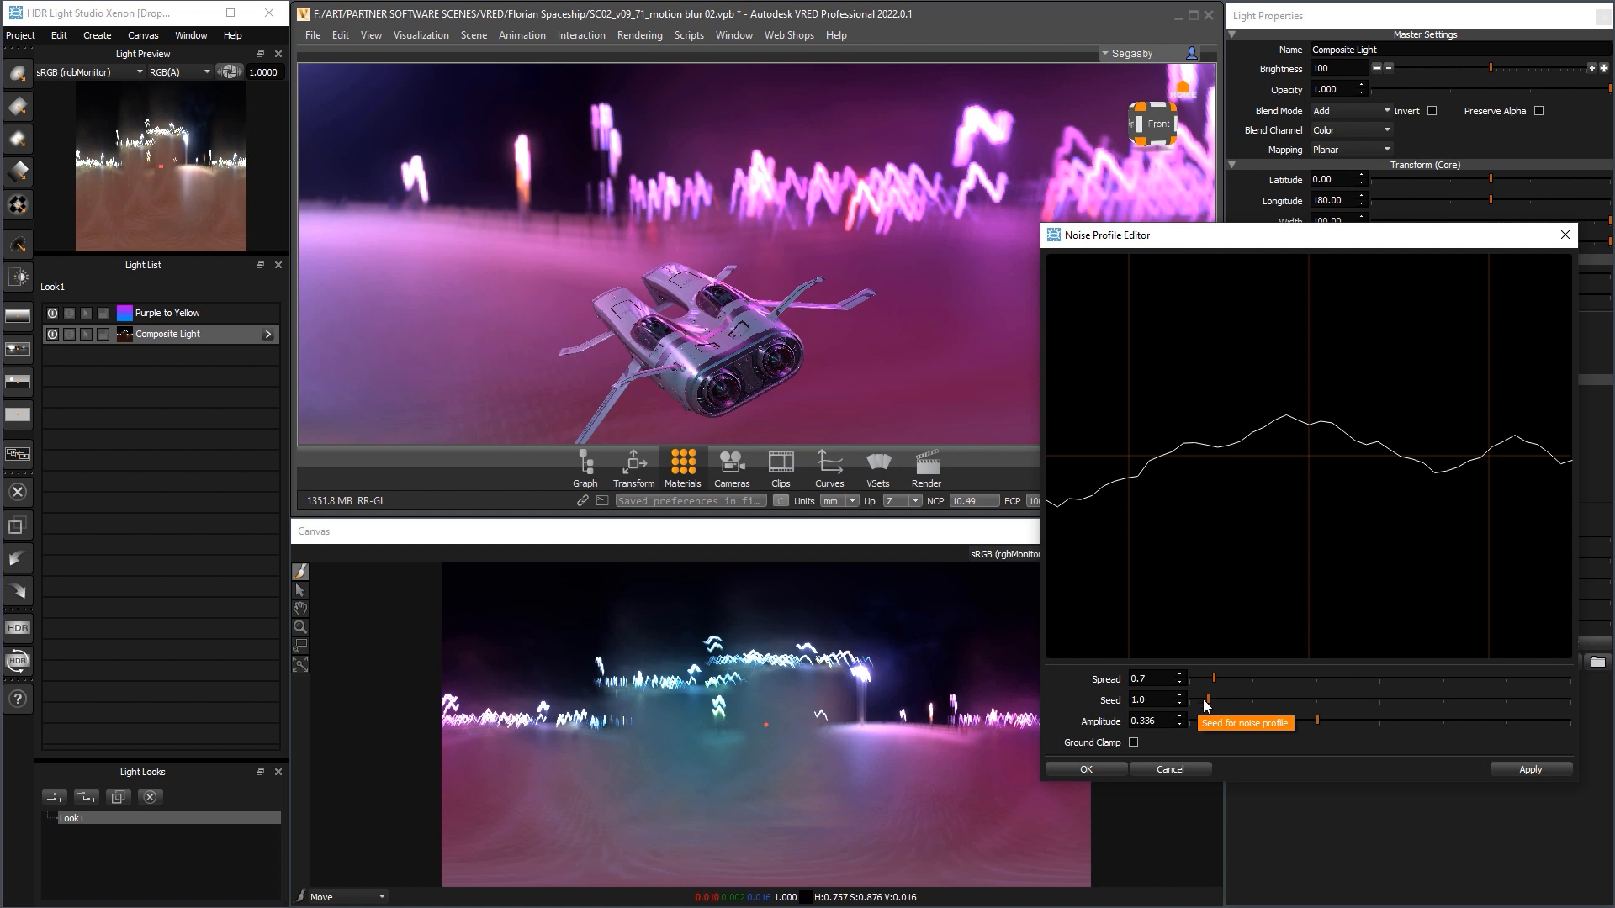
Try a noise profile seed of 6.3, finishing with the seed at 14.5, and resize the editor to uncover the light properties
left_click_drag(1208, 699, 1309, 695)
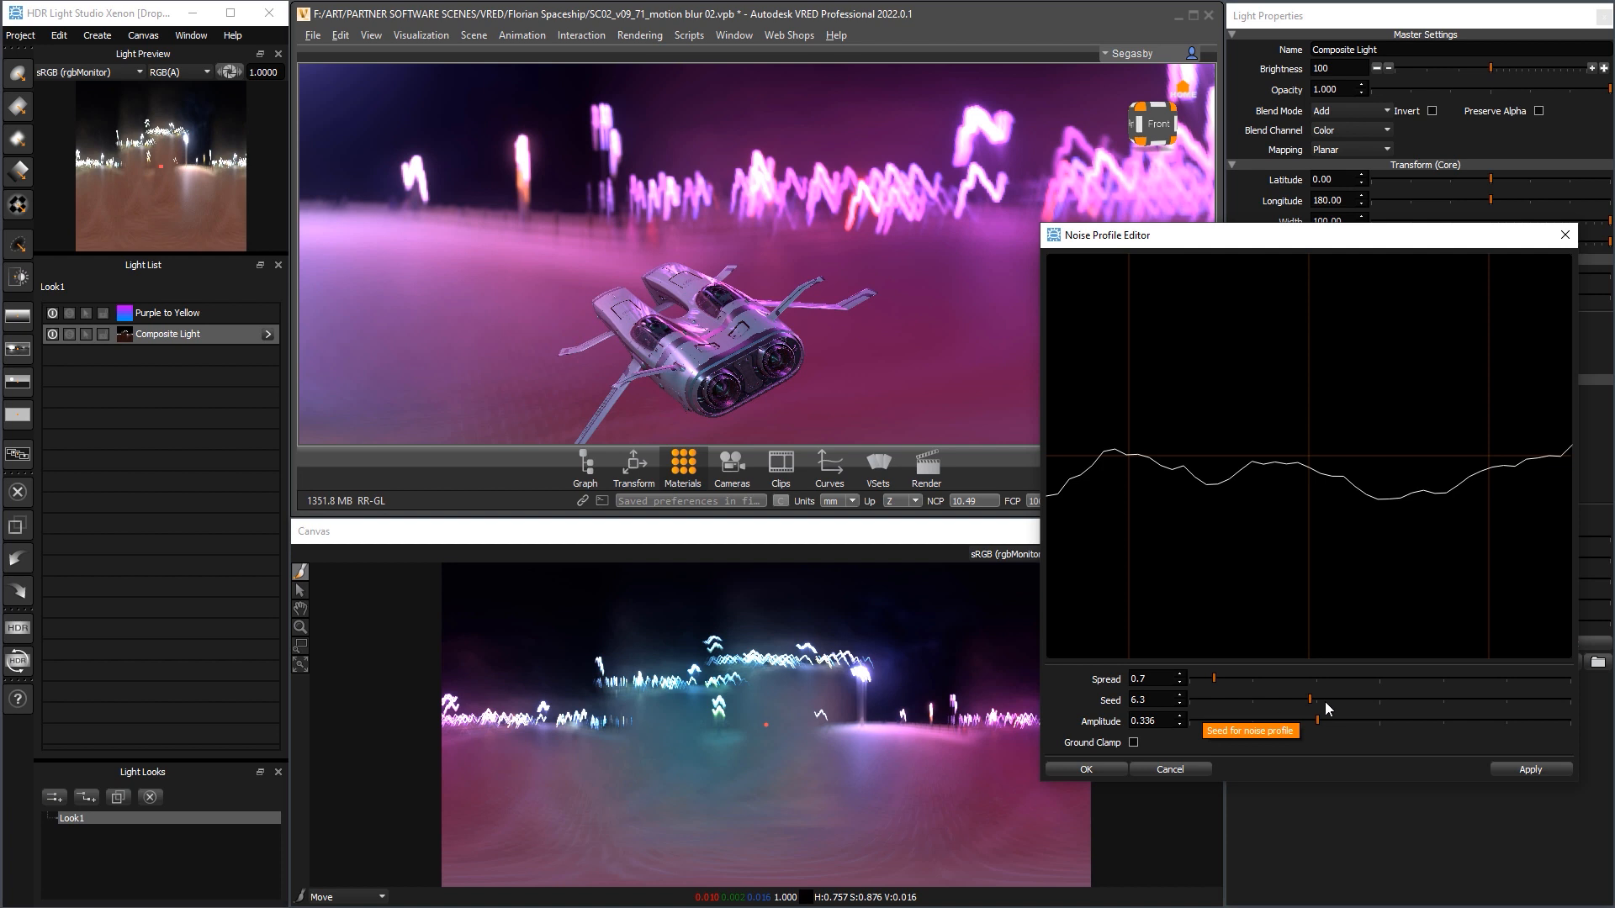
left_click_drag(1311, 700, 1466, 700)
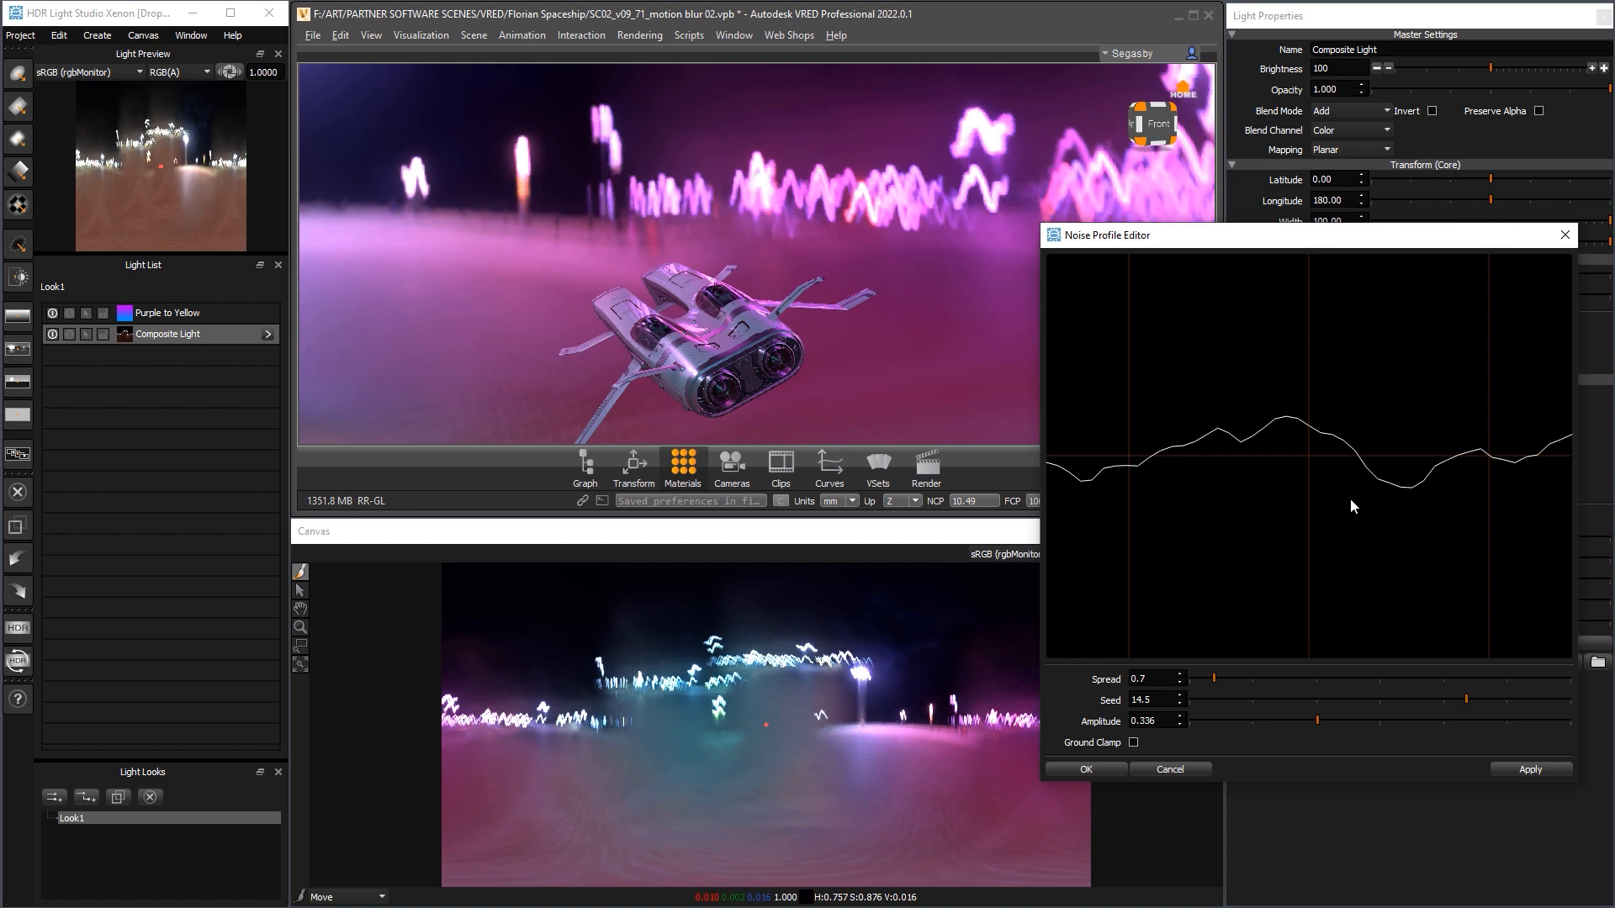
left_click_drag(1237, 223, 1224, 127)
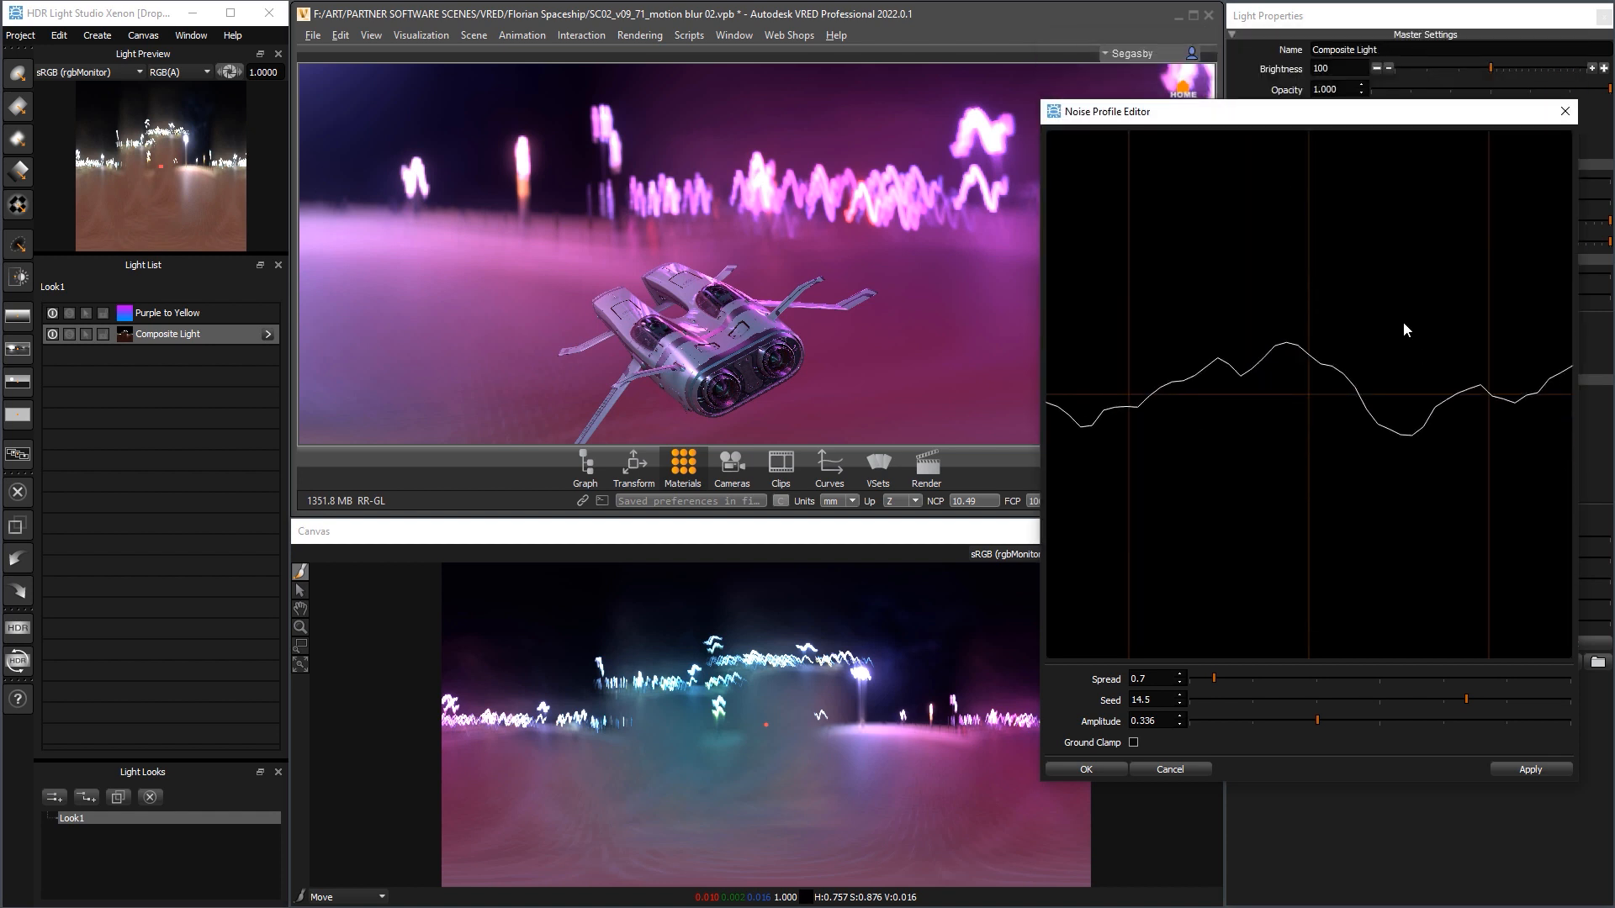
left_click_drag(1356, 101, 1342, 353)
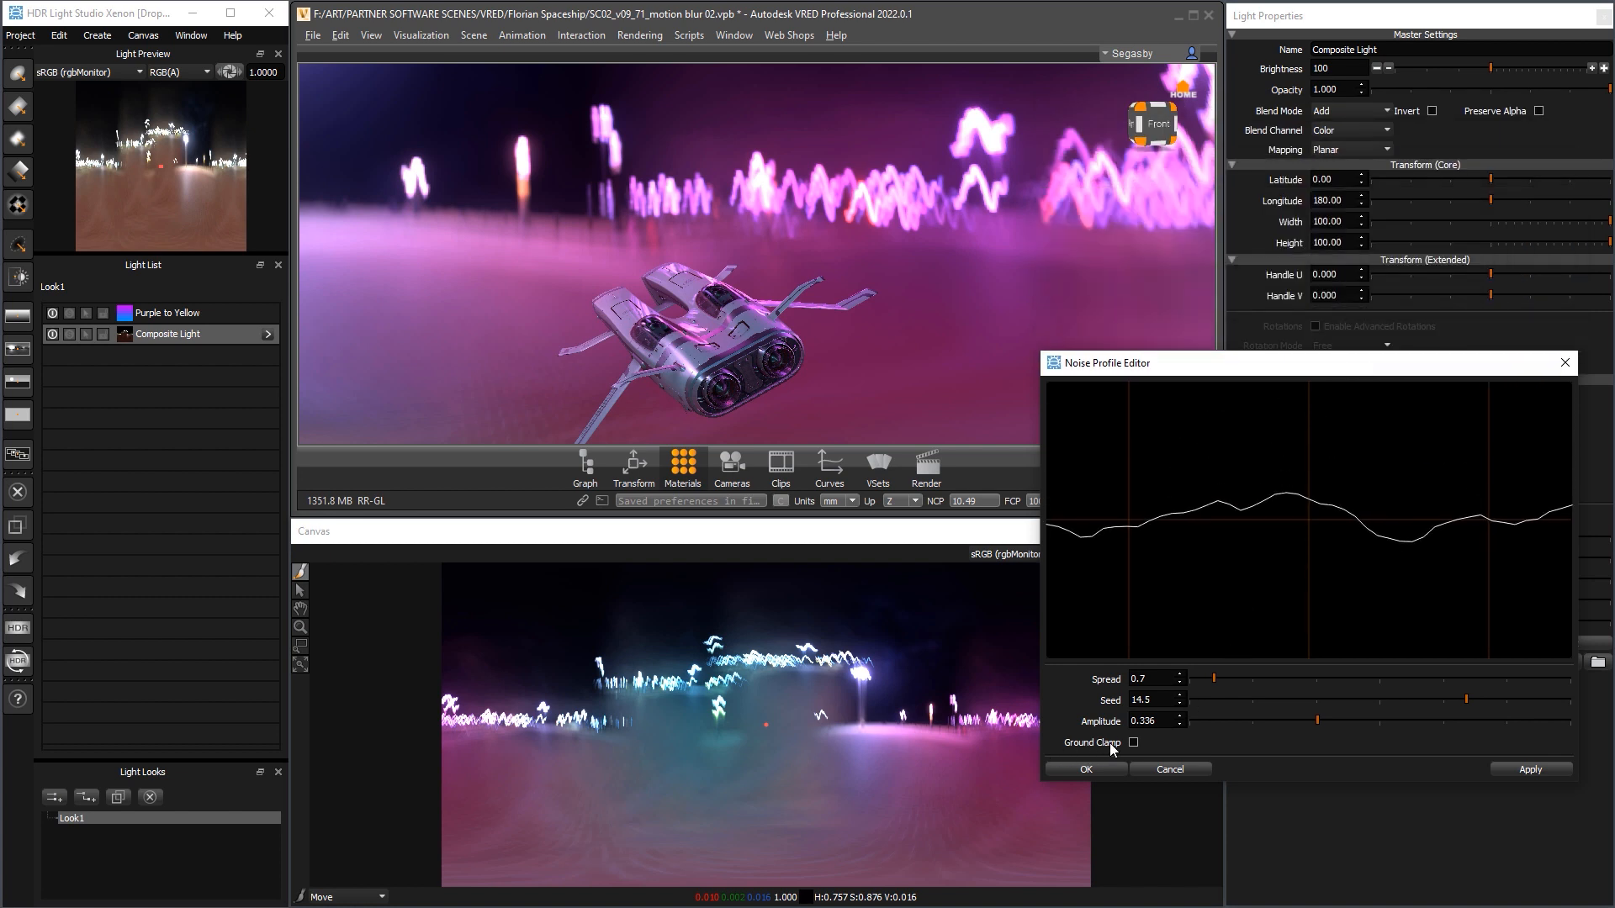
Turn on Ground Clamp for the noise profile and try spreads of 3.1 and 1.8
left_click(1134, 744)
left_click_drag(1262, 675, 1305, 675)
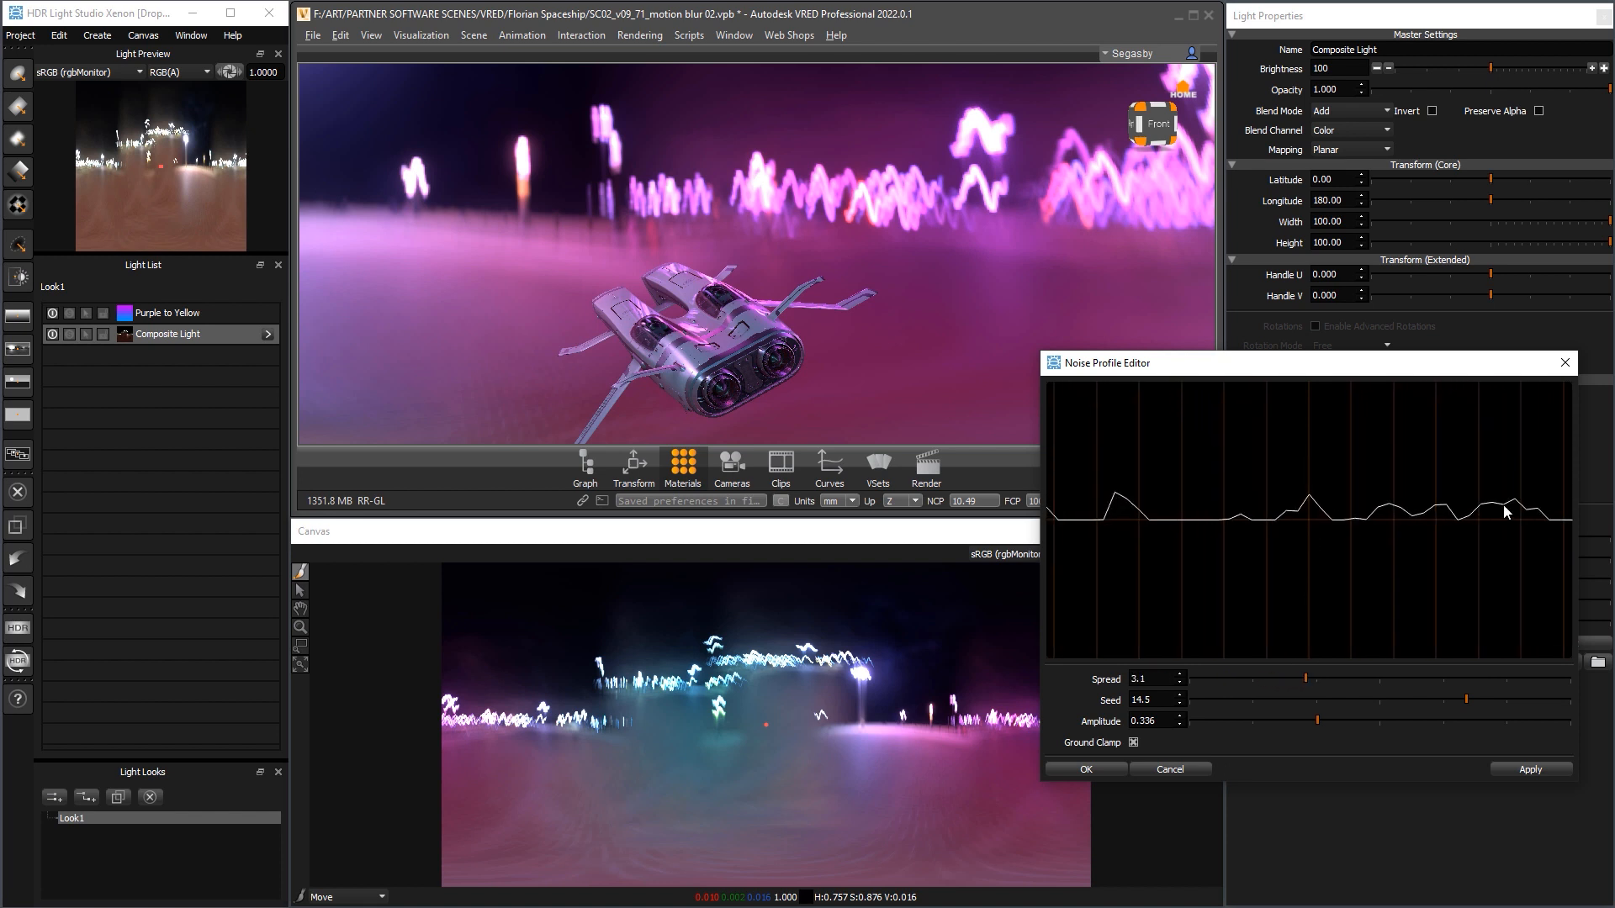
left_click_drag(1306, 680, 1254, 678)
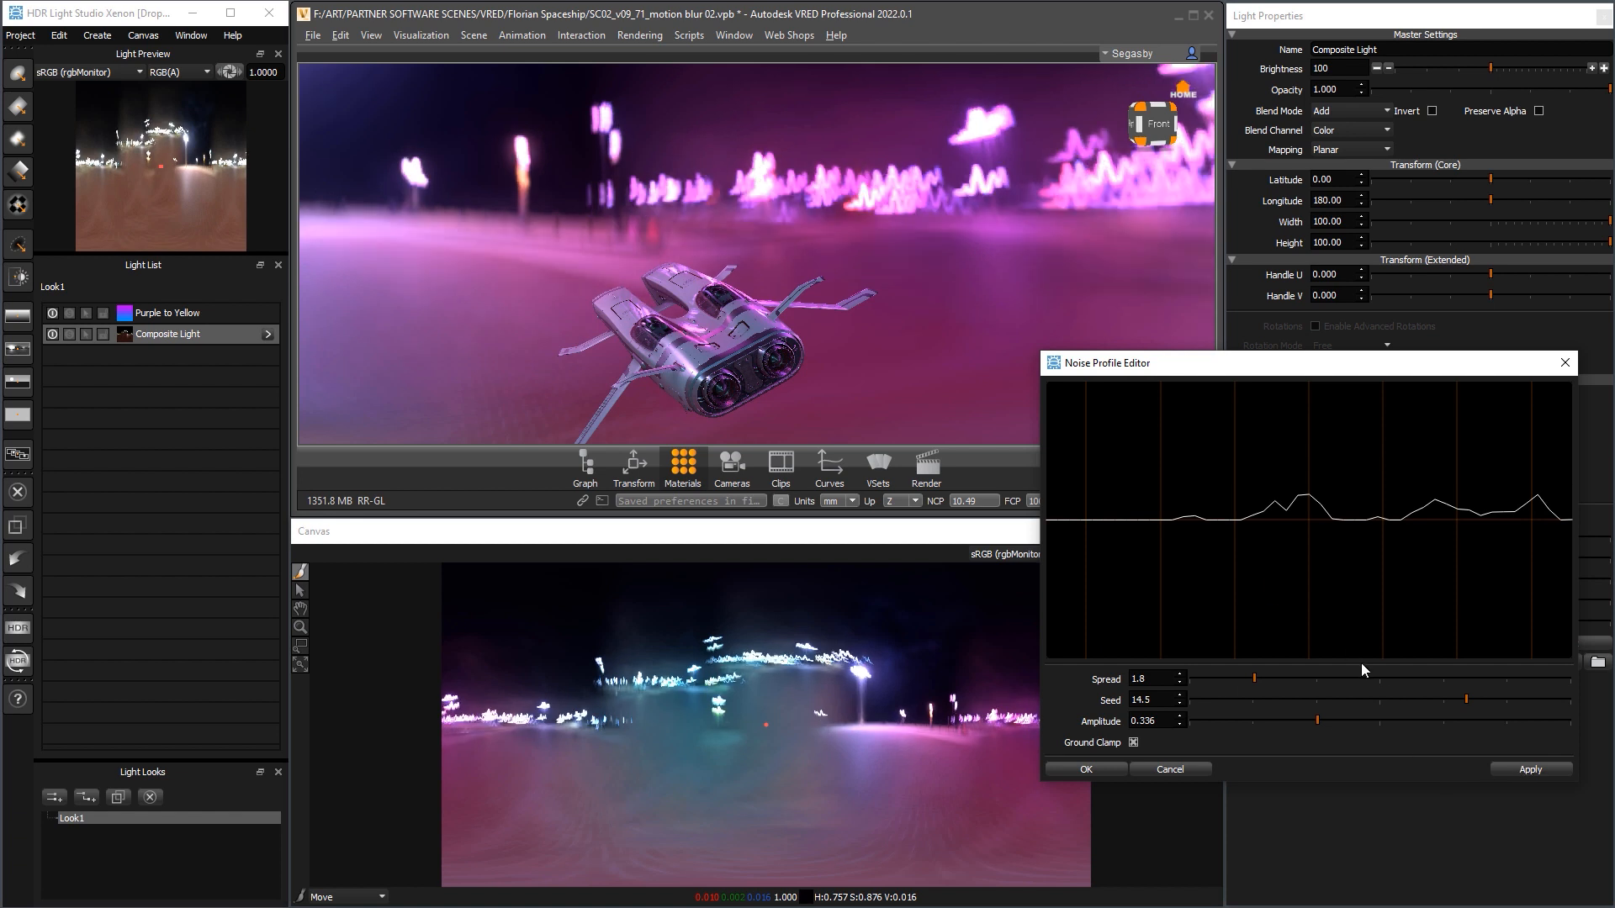
Set the noise profile's spread to 5.7 and amplitude to 0.075, turn off Ground Clamp and accept the profile
left_click_drag(1393, 681, 1403, 680)
left_click(1216, 721)
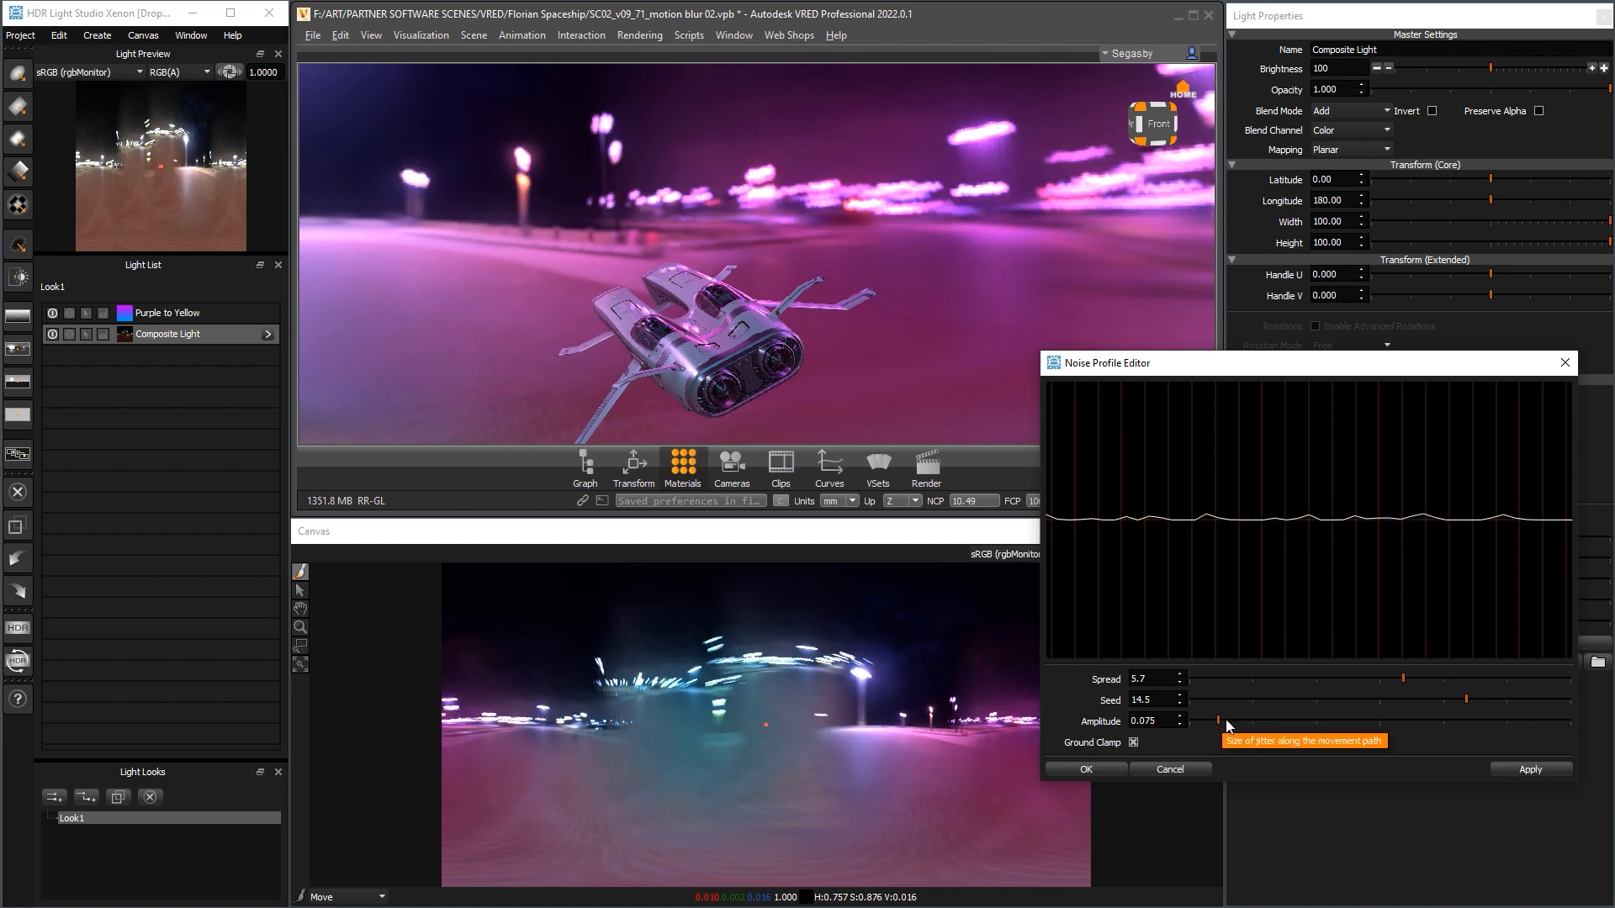
left_click(1133, 742)
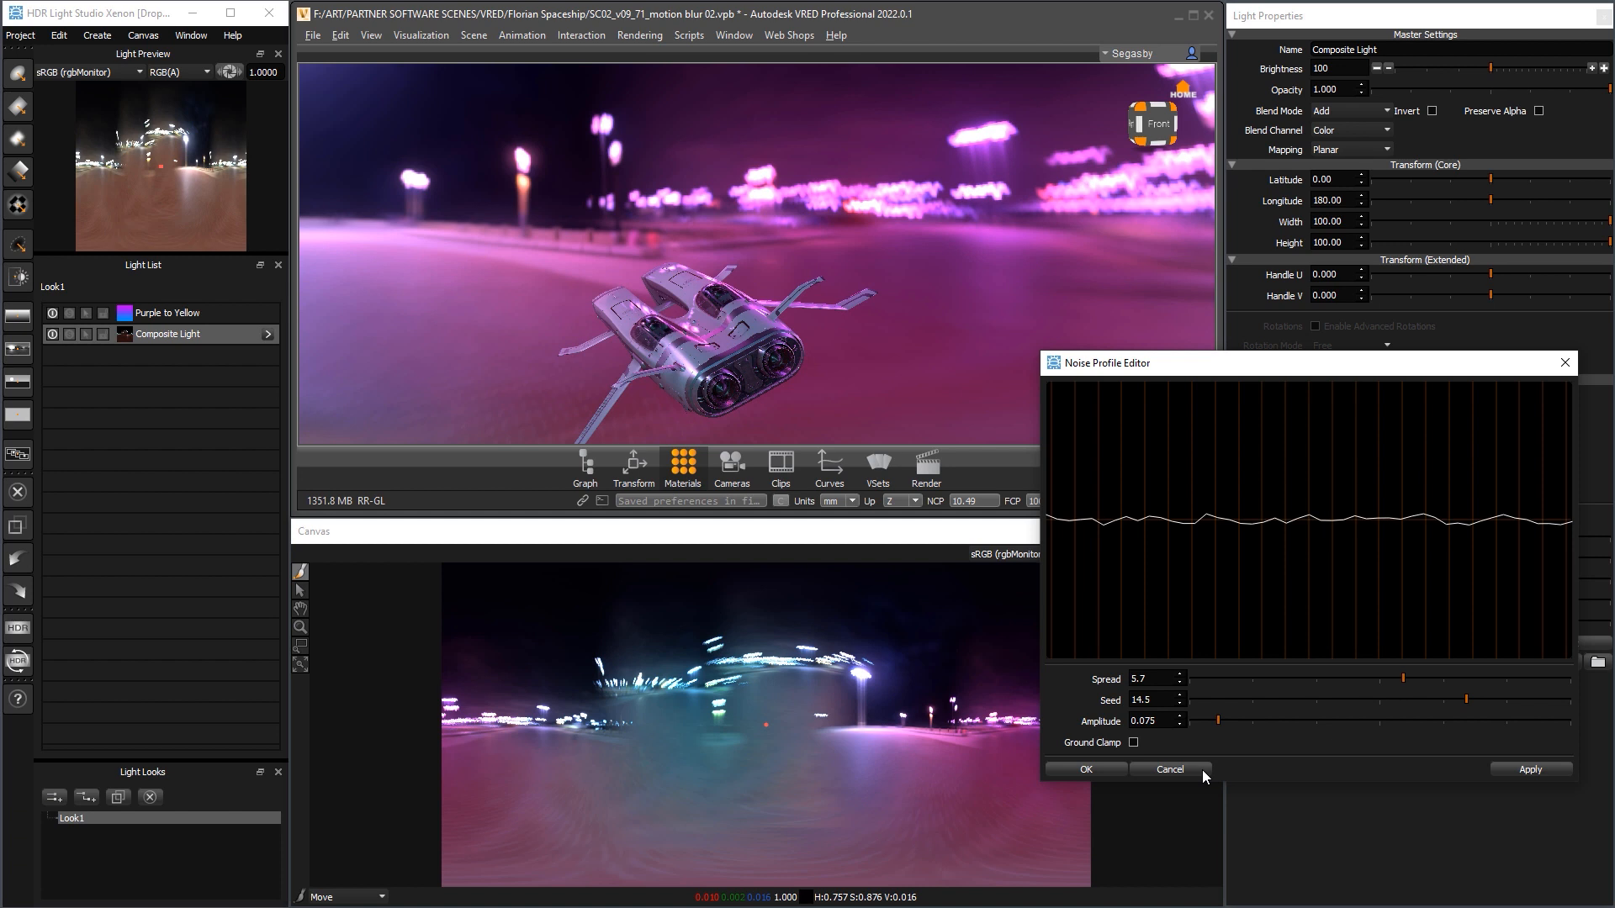
left_click_drag(1160, 369, 1156, 358)
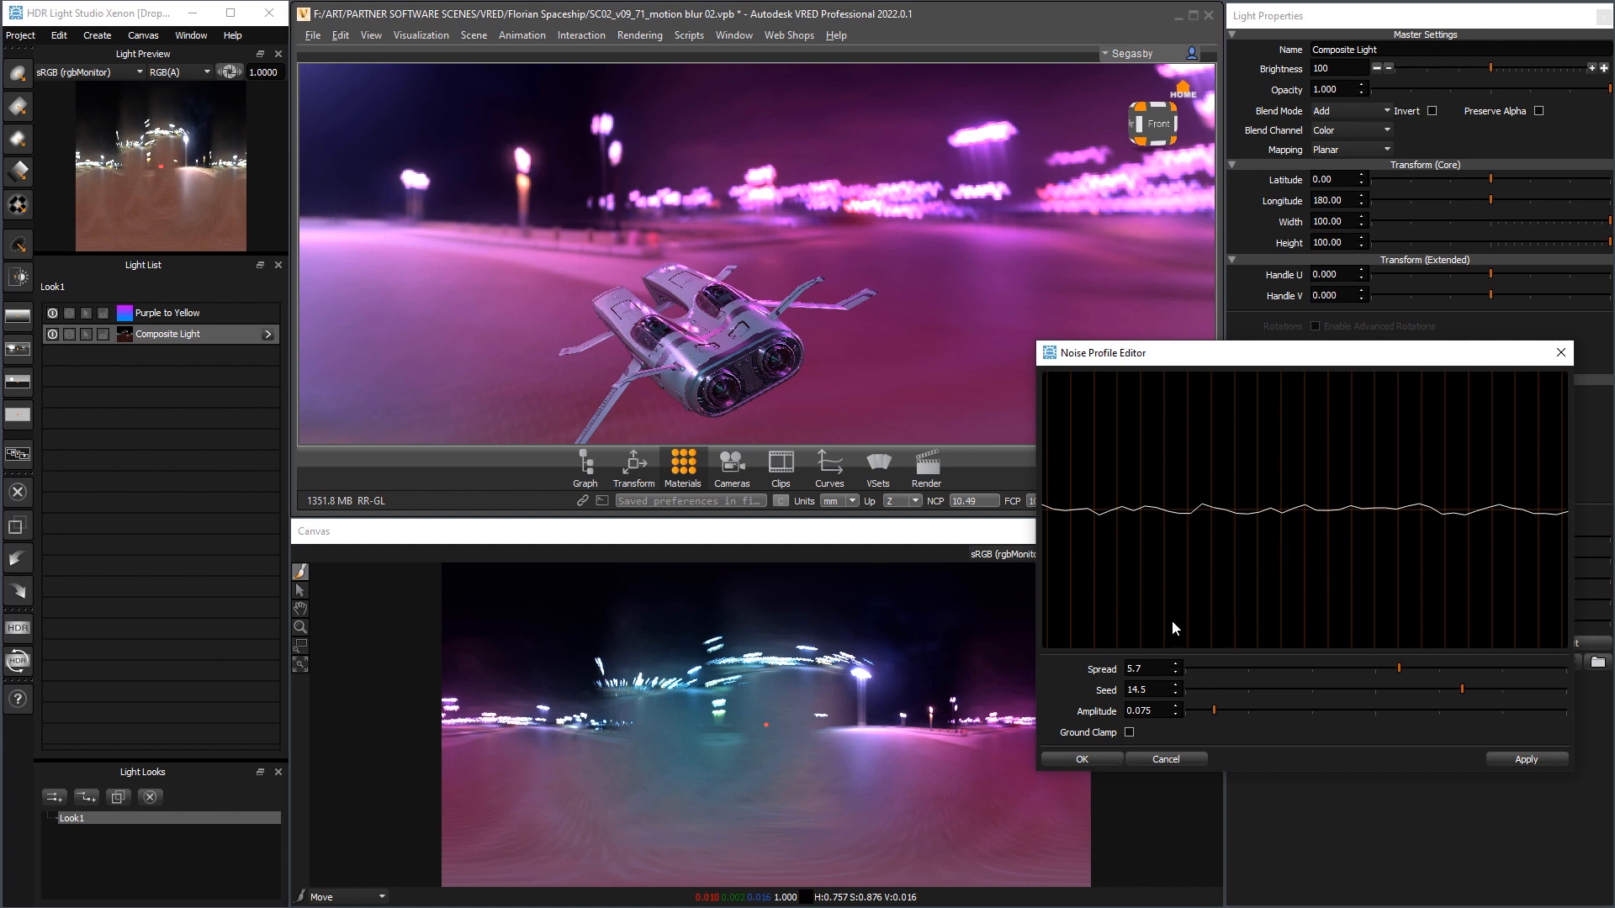
left_click(1083, 759)
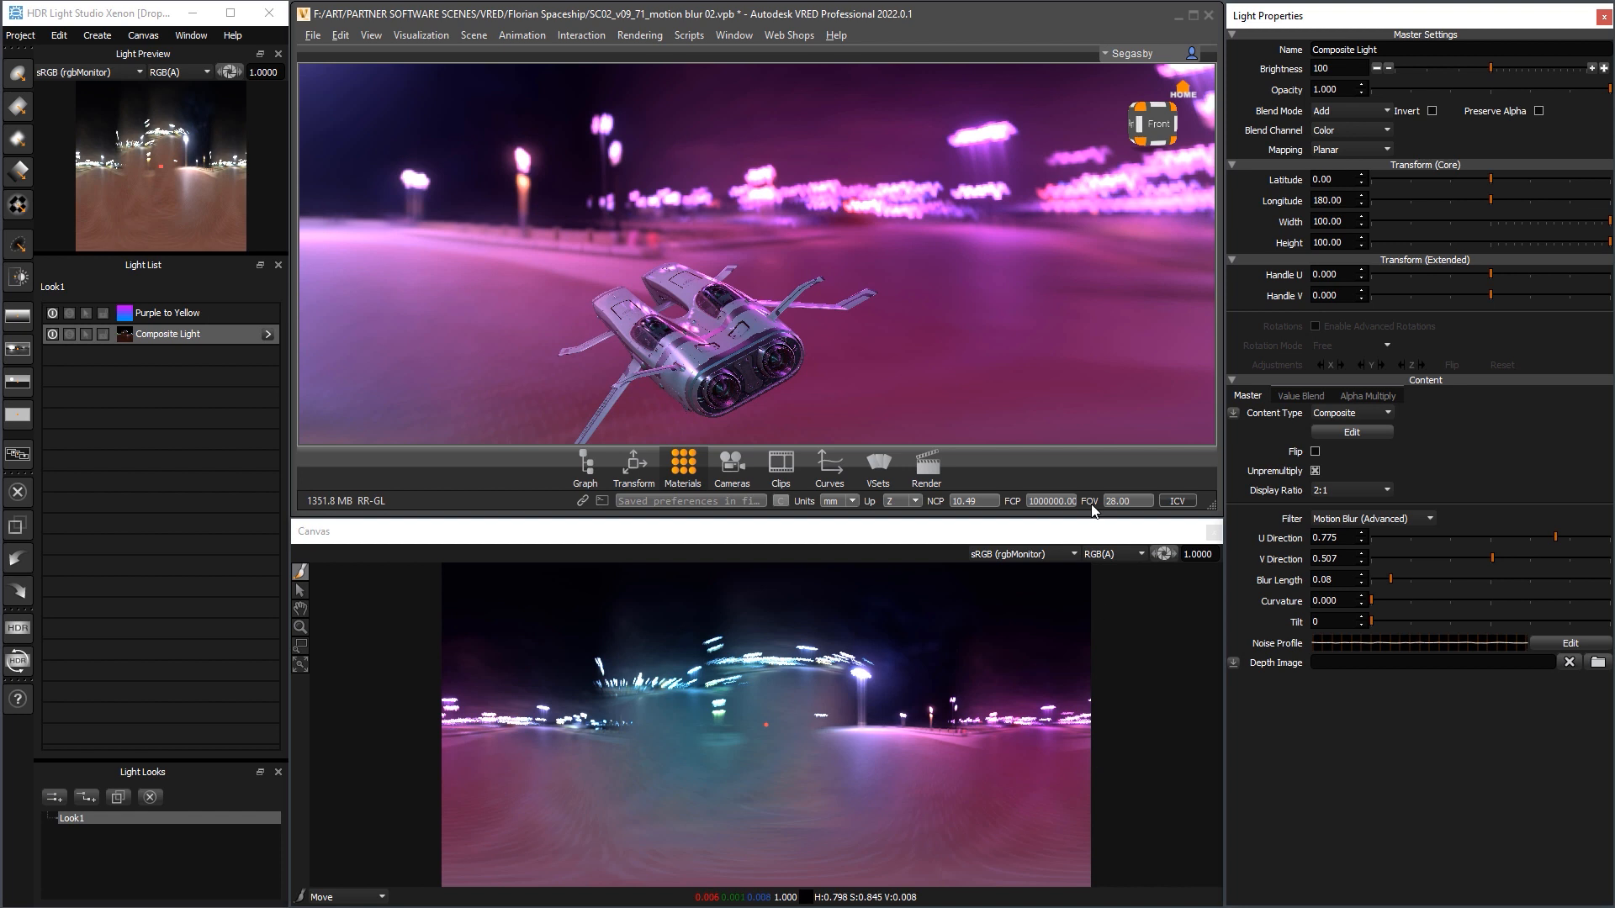
Try blur lengths of 0.16 and 0.27 on the Composite Light with the spaceship in close-up, finishing with the blur length at 0.43
left_click_drag(735, 346, 909, 299)
scroll(908, 299, "down", 2)
scroll(909, 299, "up", 6)
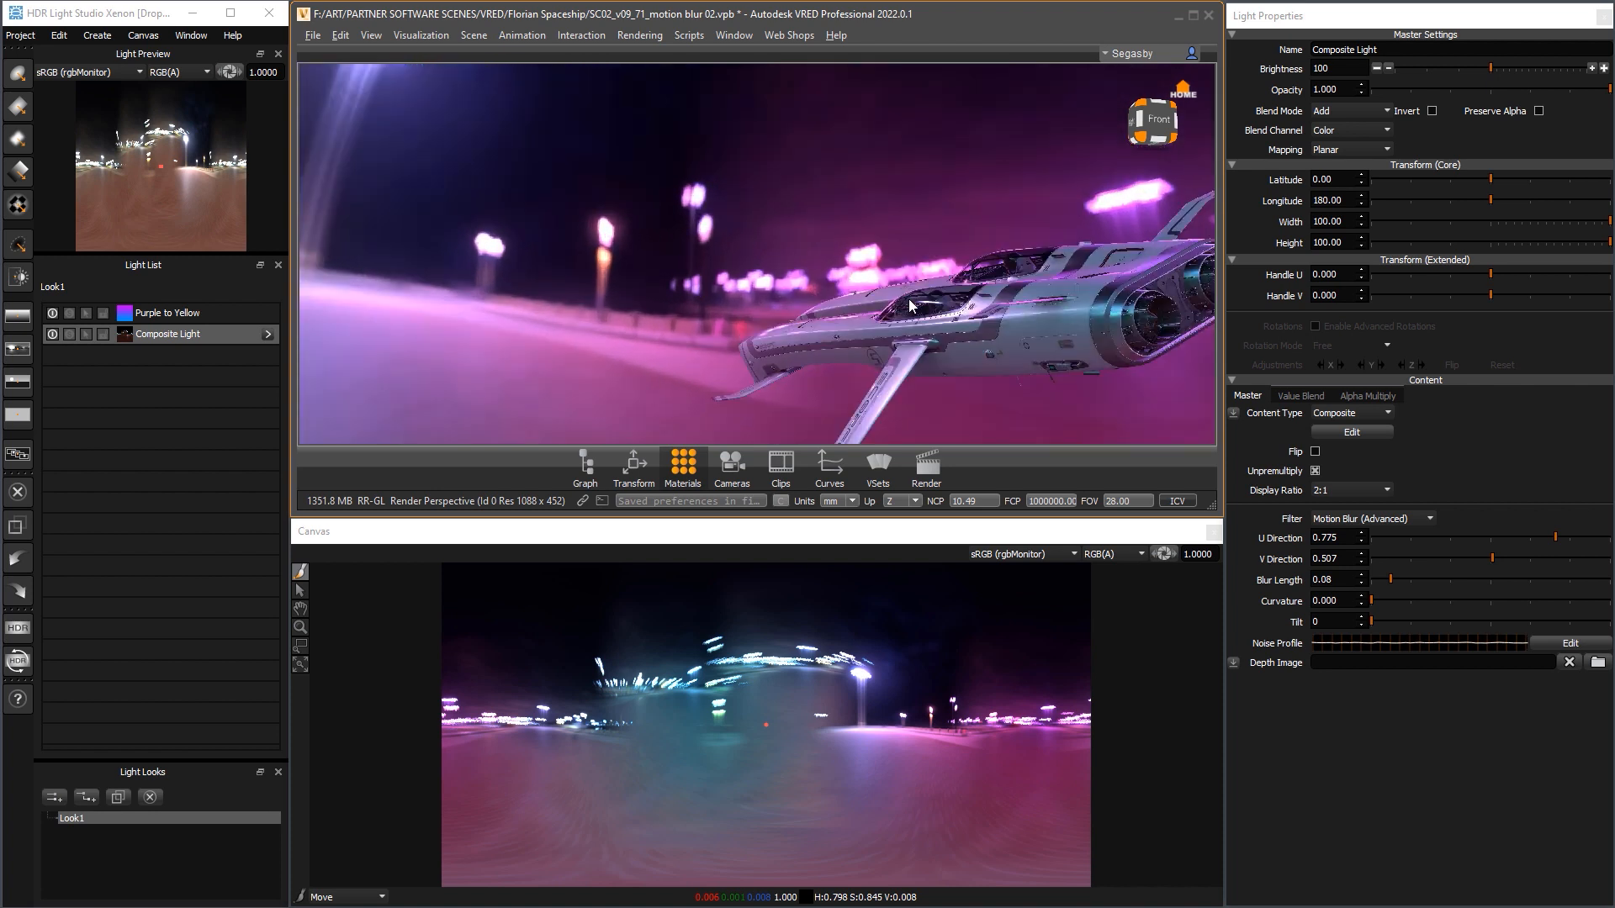
middle_click_drag(996, 367, 698, 270)
left_click_drag(698, 269, 915, 265)
scroll(952, 269, "up", 2)
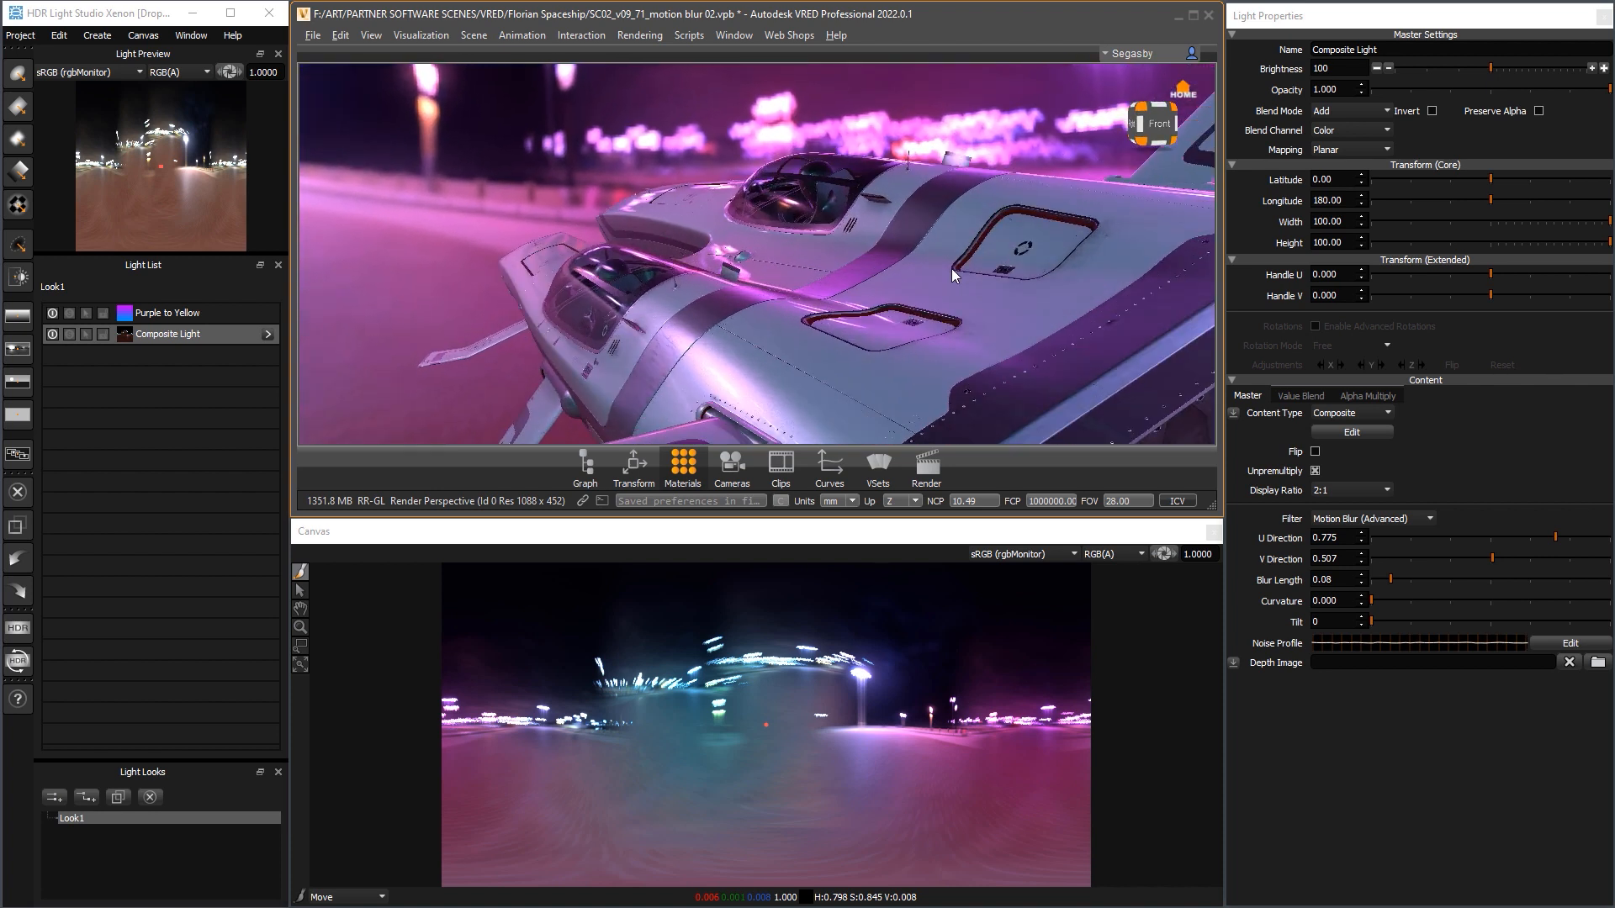
scroll(952, 270, "down", 3)
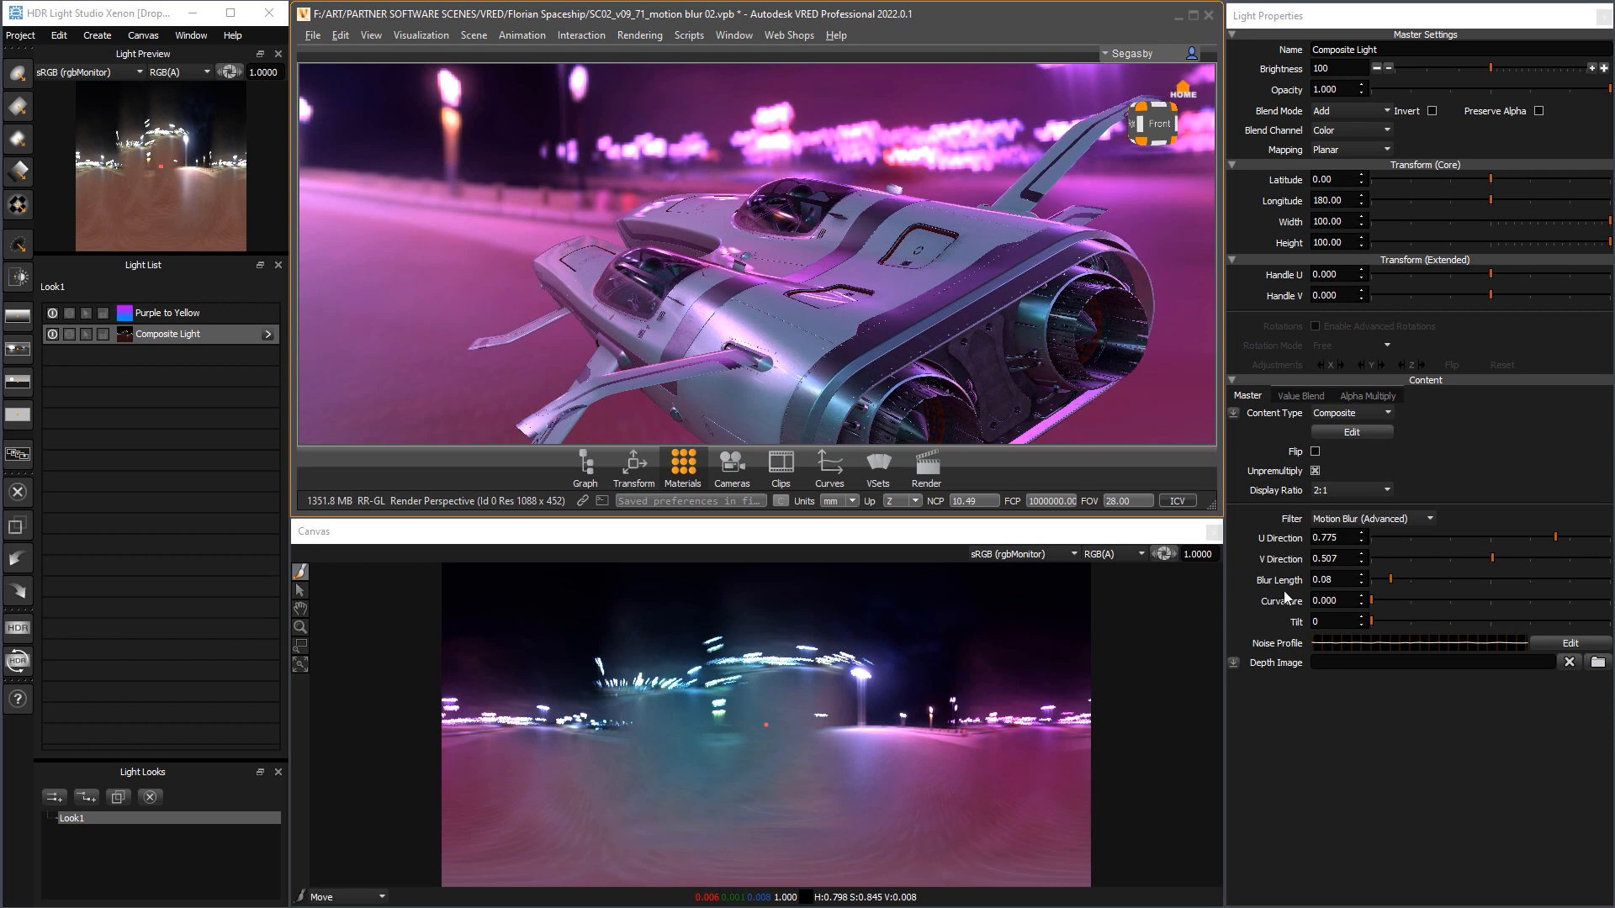
left_click(1410, 578)
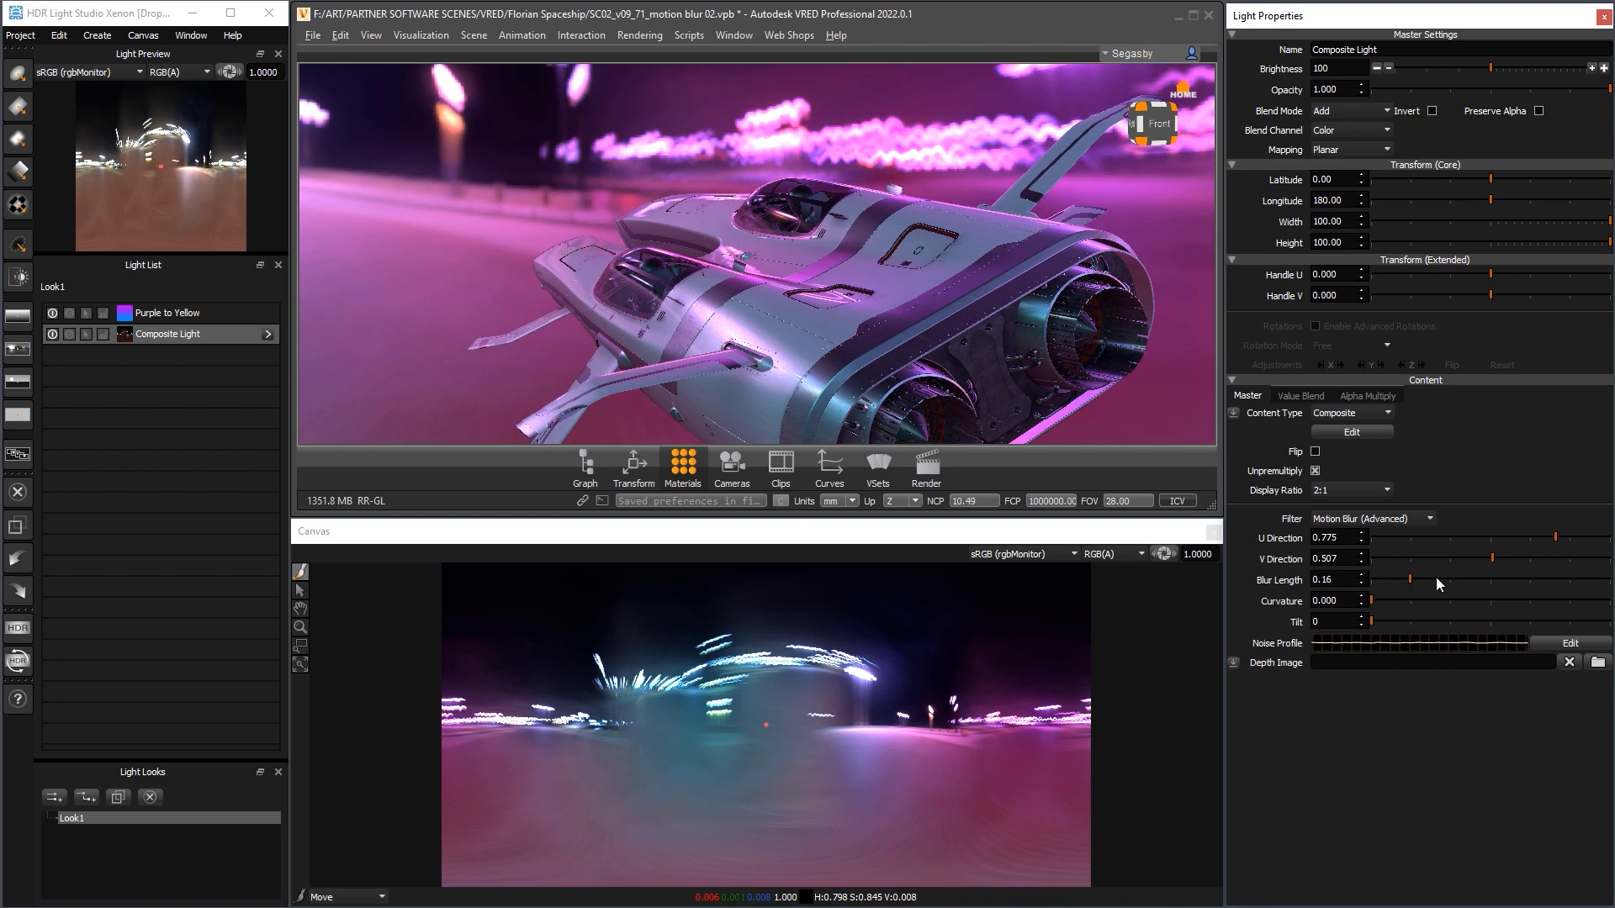
left_click(1437, 580)
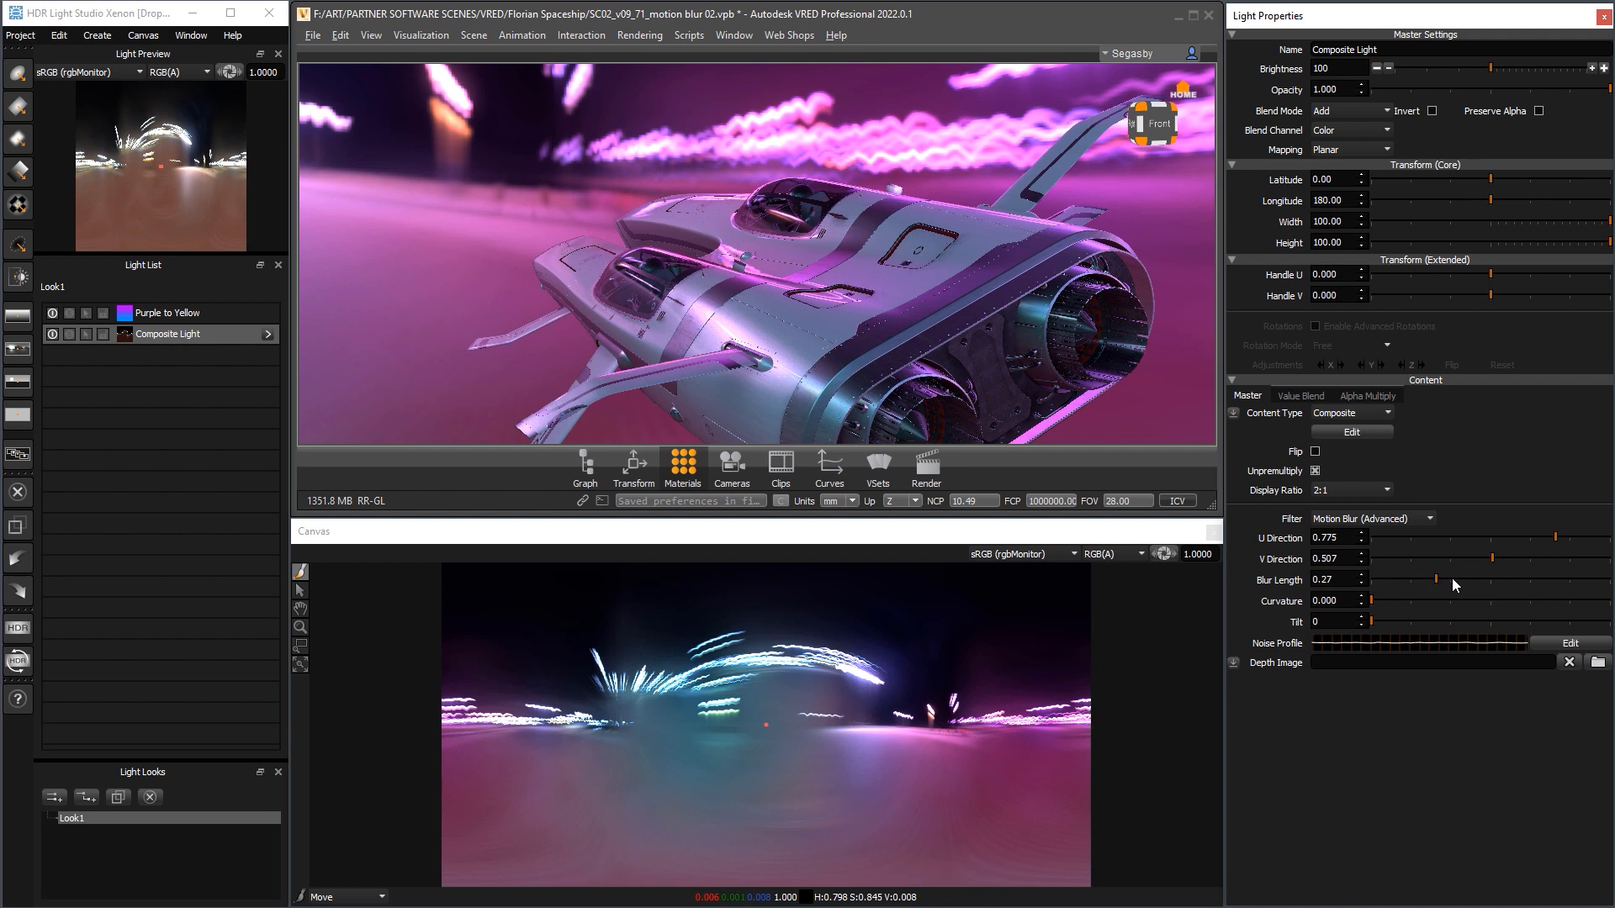
left_click(1459, 580)
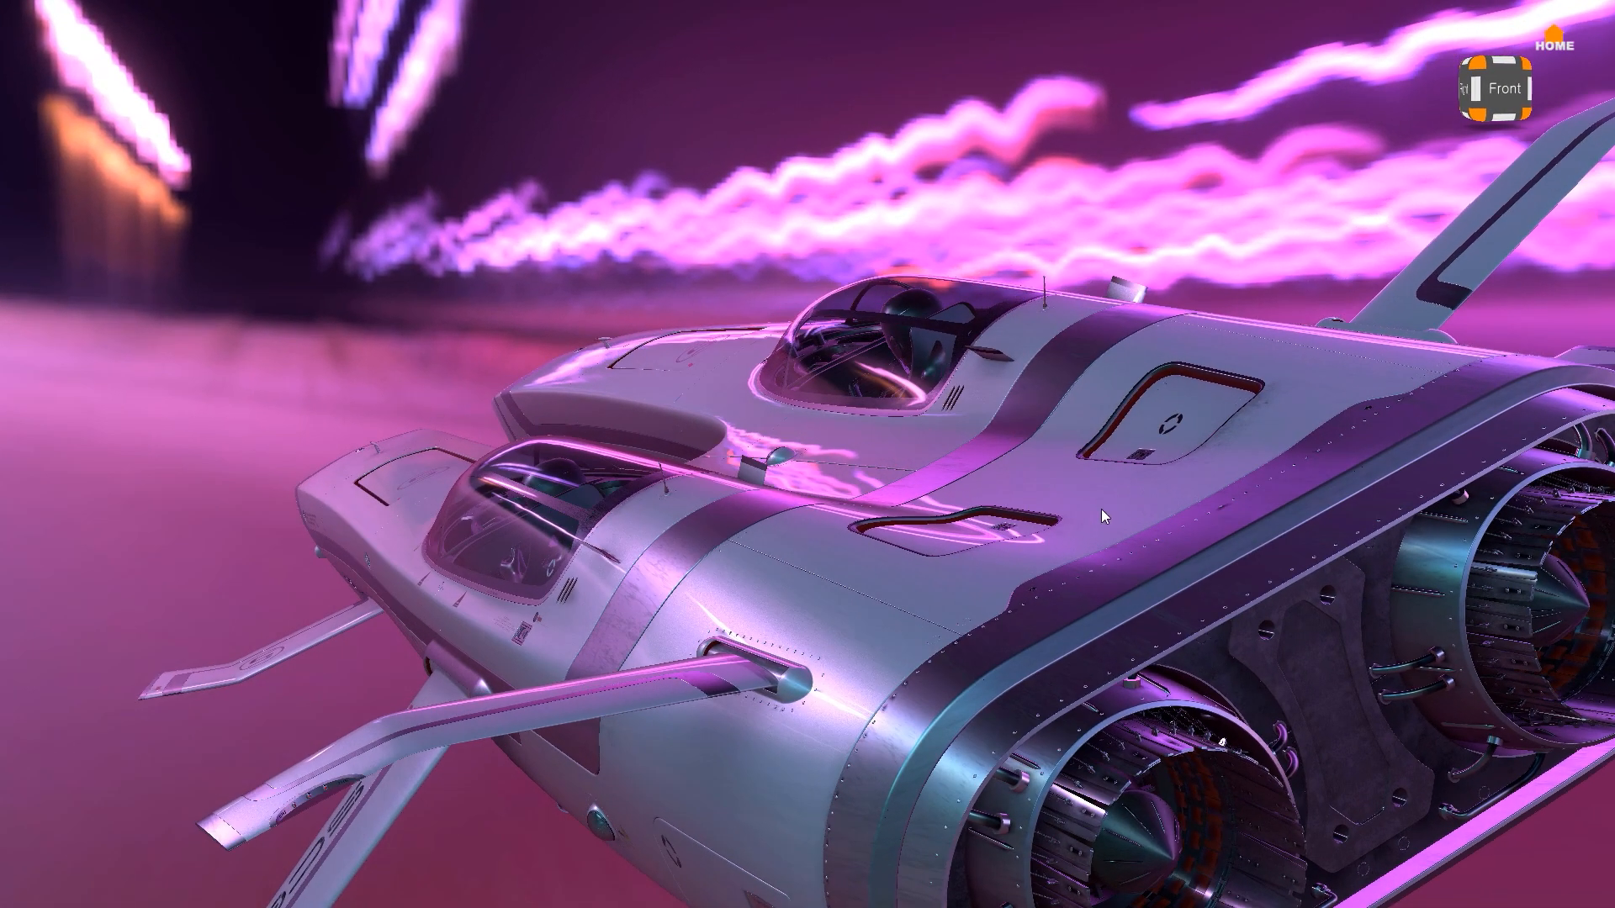
Leave the full-screen view and run a production render of the lighting map at 5000x2500 in Live format
key("F11")
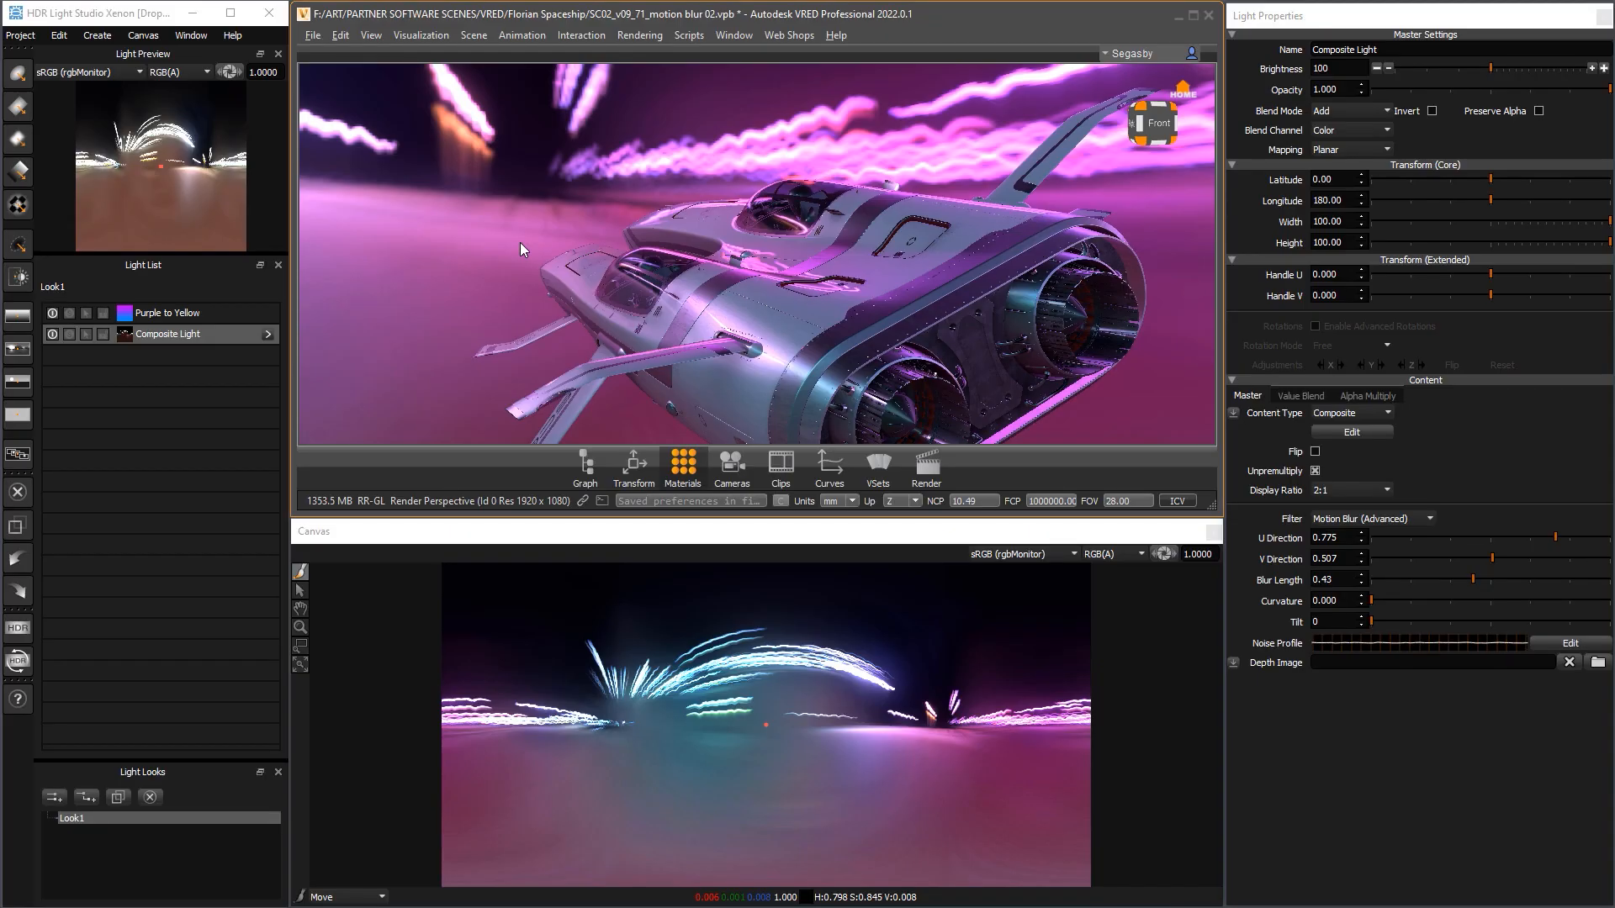
left_click(17, 627)
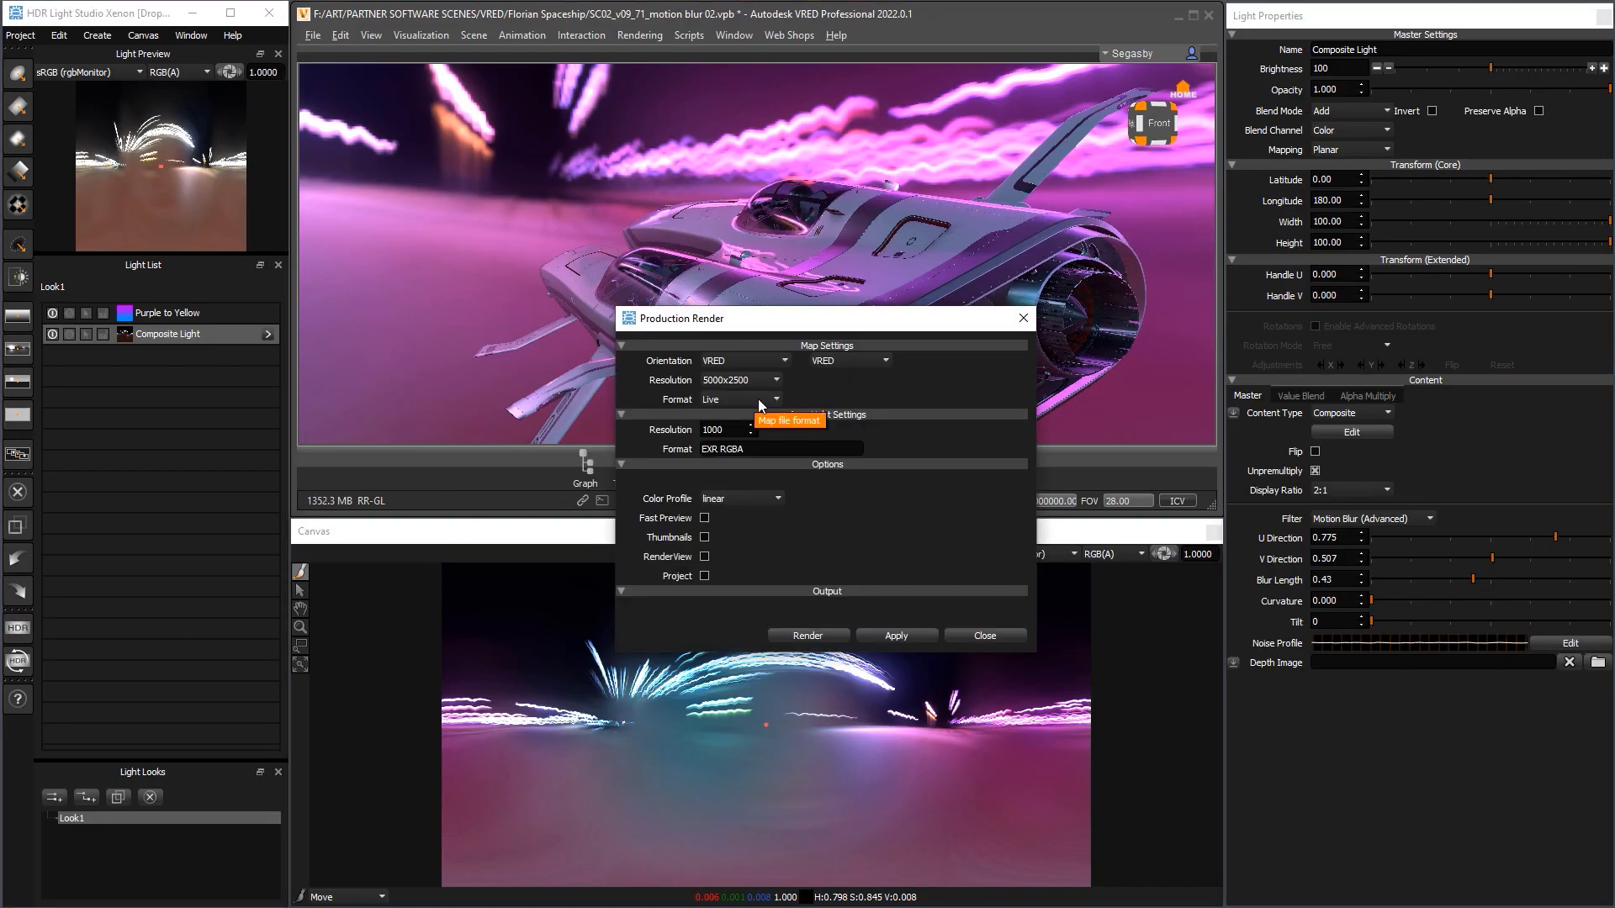
left_click(808, 636)
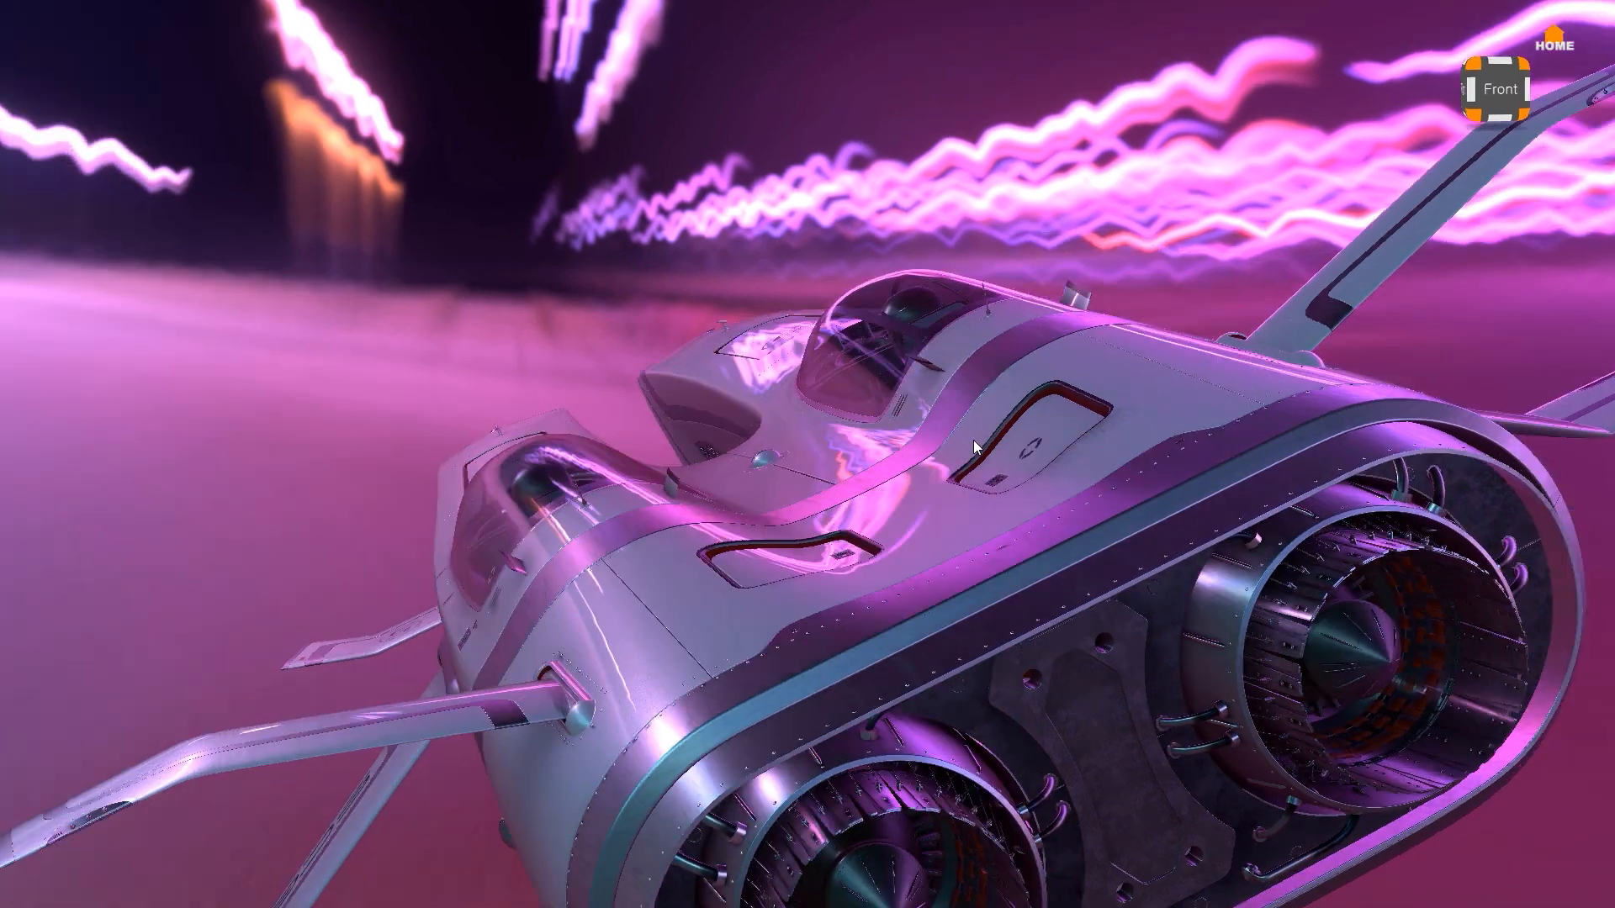
Examine the rendered light trails and their reflections on the spaceship from several sides in full screen
left_click_drag(974, 442, 1430, 387)
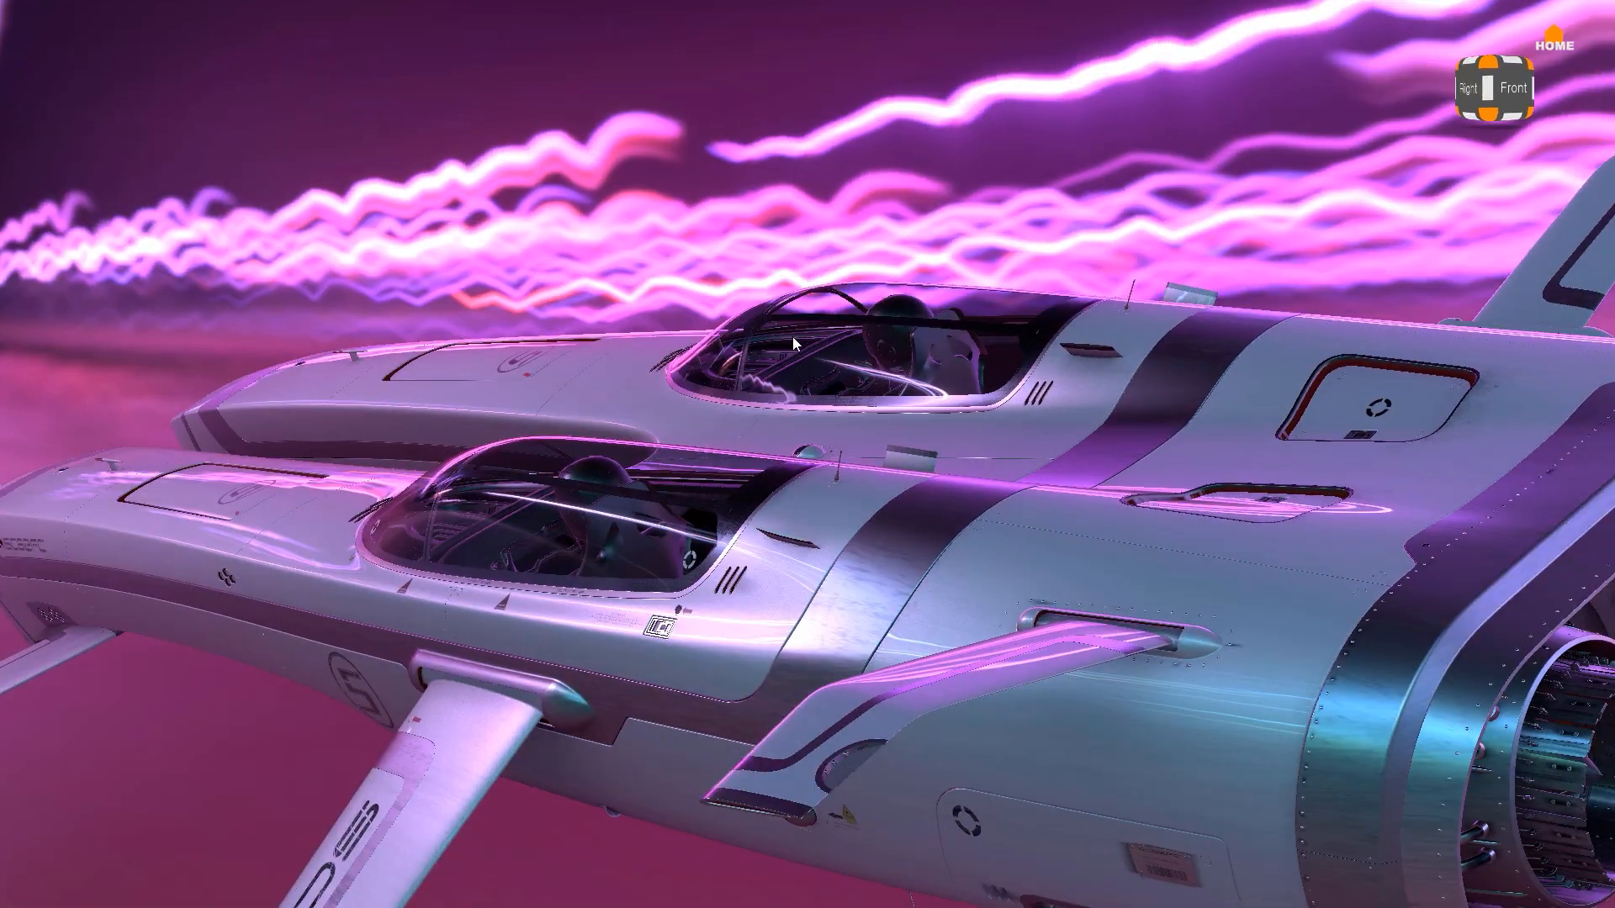
left_click_drag(787, 336, 1260, 362)
left_click_drag(814, 229, 1396, 263)
left_click_drag(1189, 253, 1251, 343)
scroll(1245, 345, "down", 5)
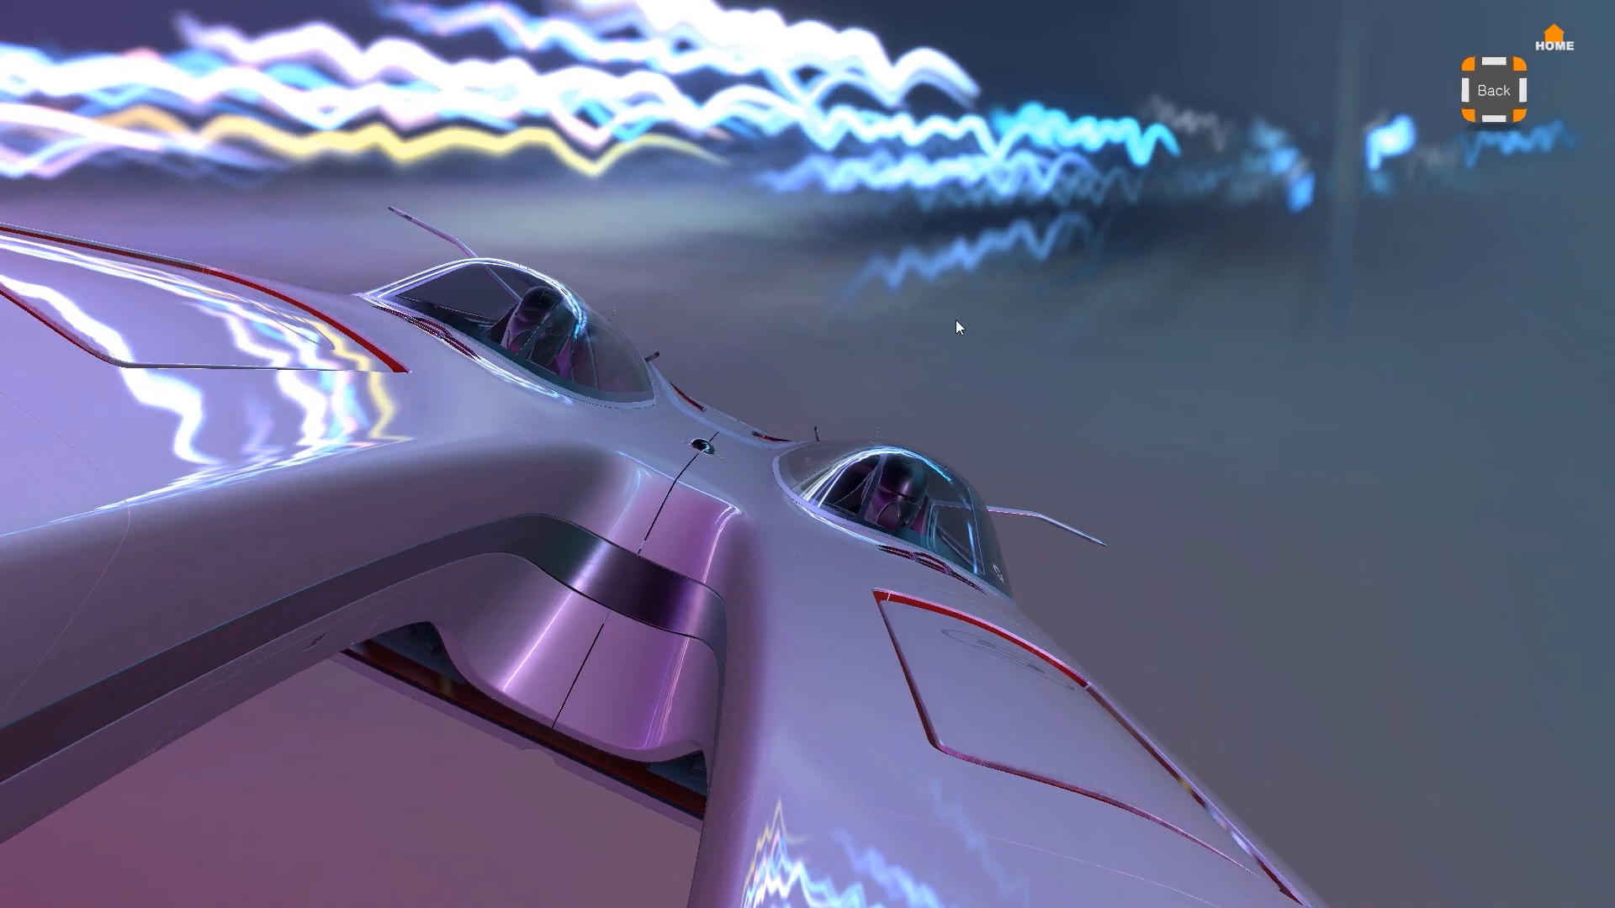
left_click_drag(956, 319, 128, 377)
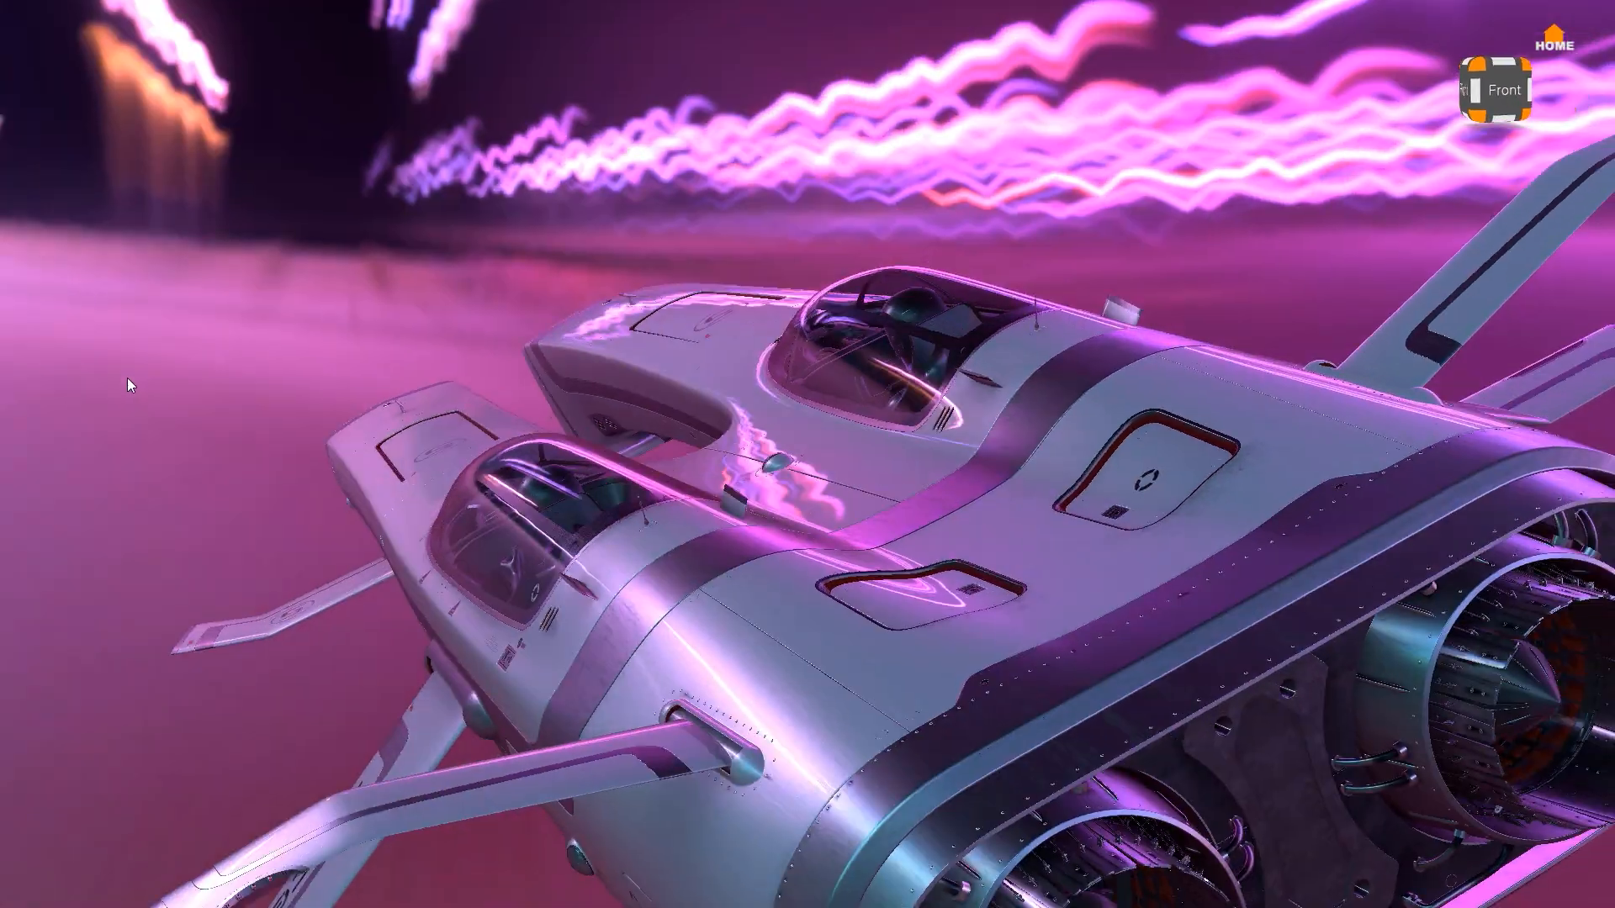
left_click_drag(695, 336, 855, 361)
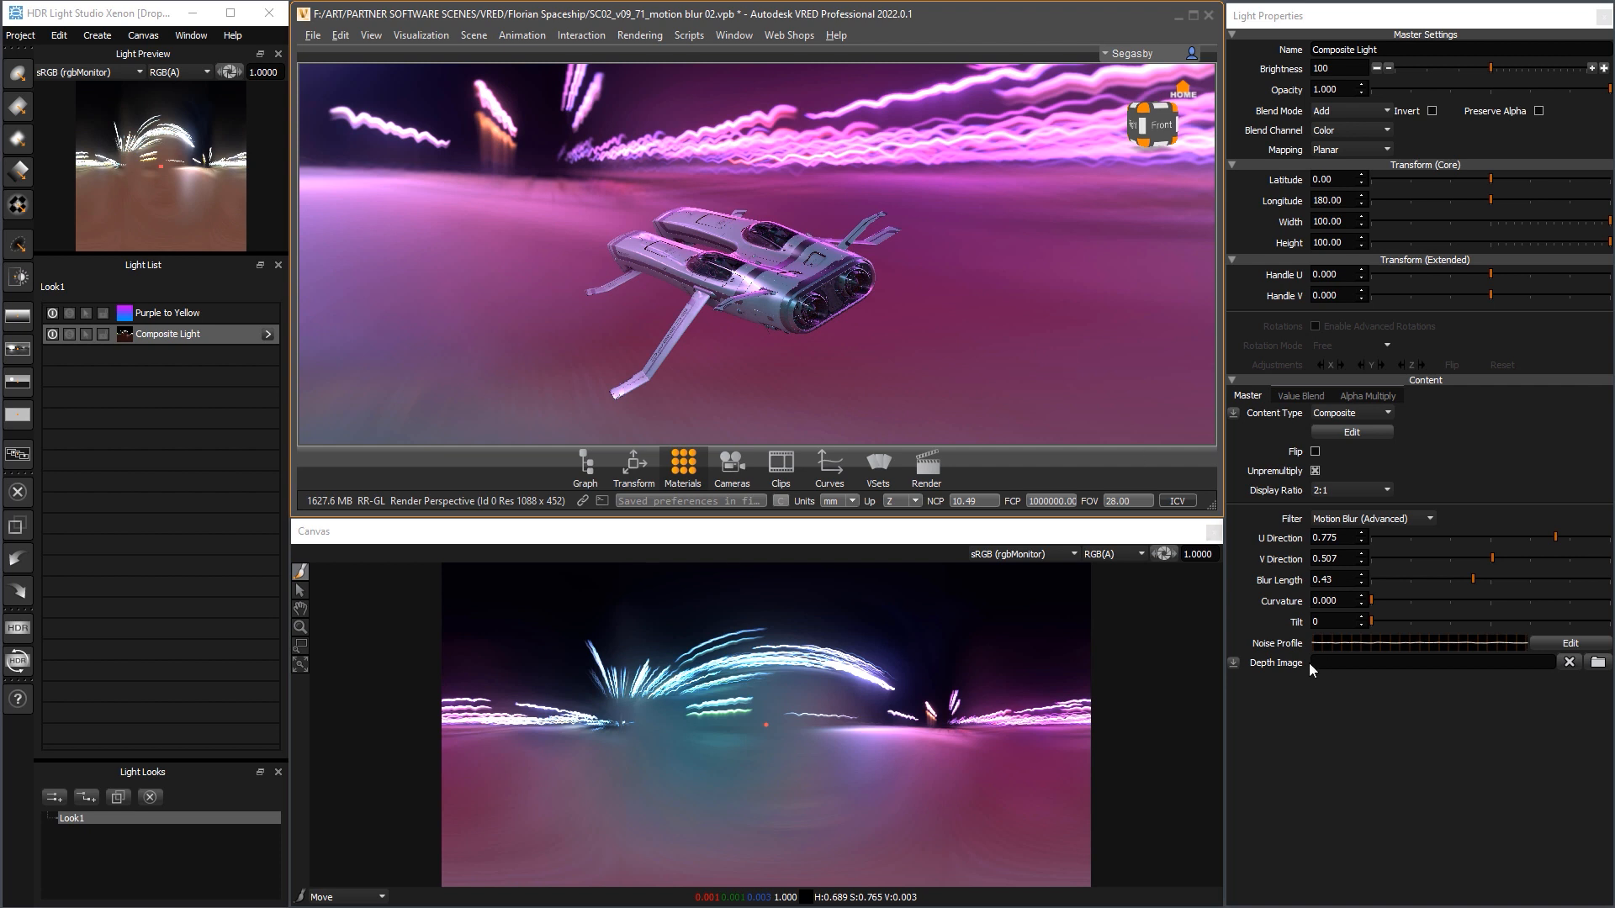
Reduce the noise profile's amplitude to its minimum and accept the straightened blur path
left_click(1553, 643)
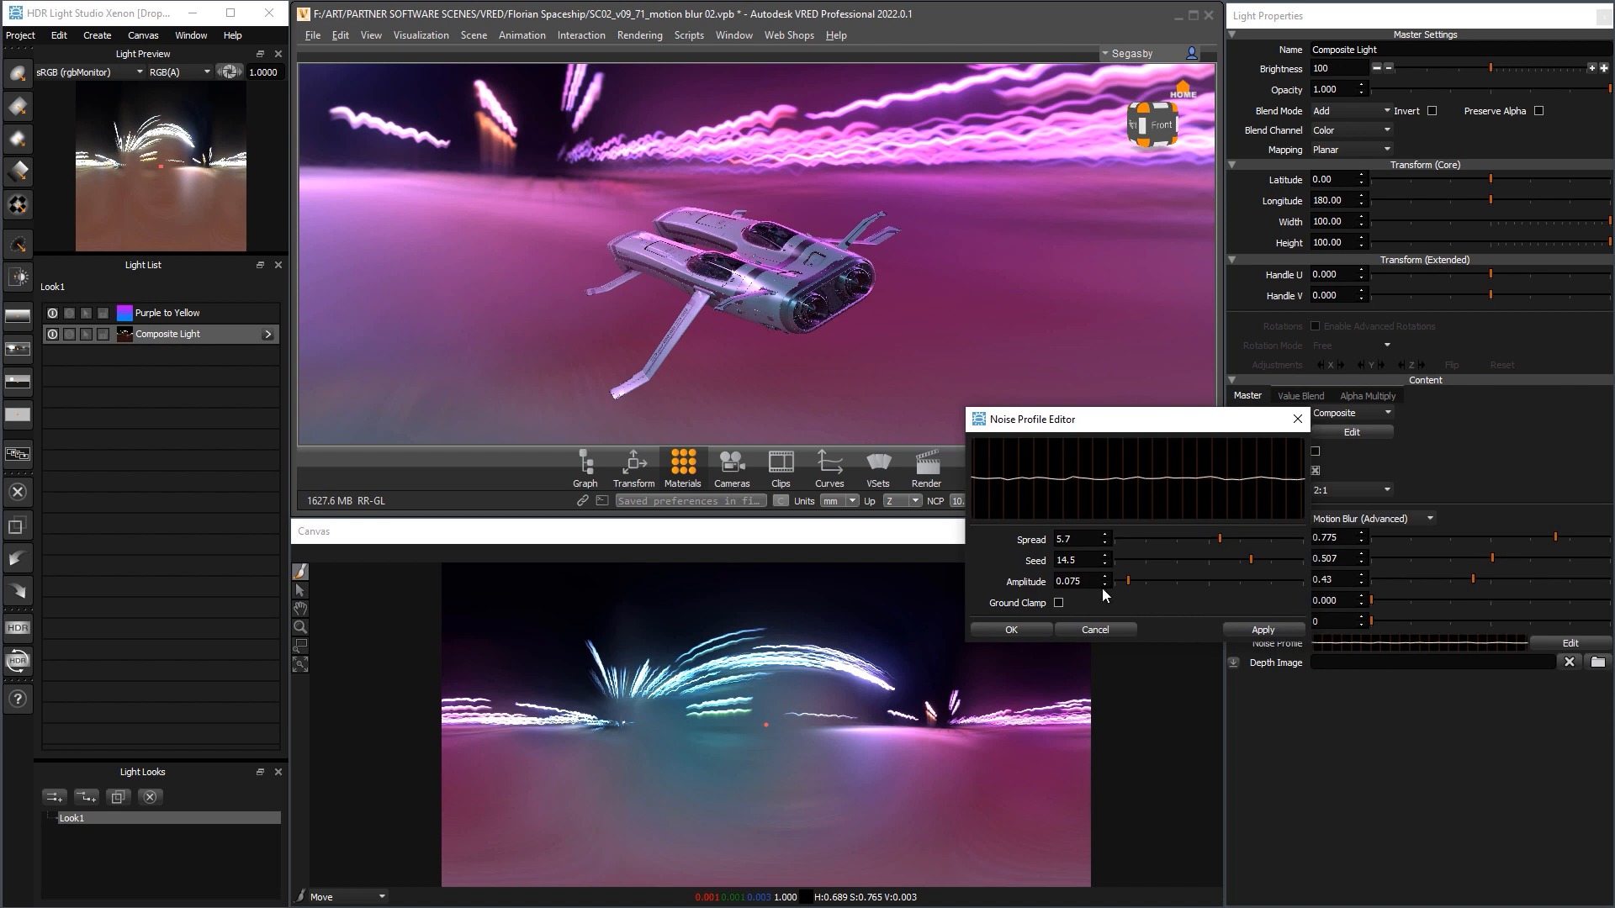
left_click_drag(1127, 583, 1095, 582)
key("Return")
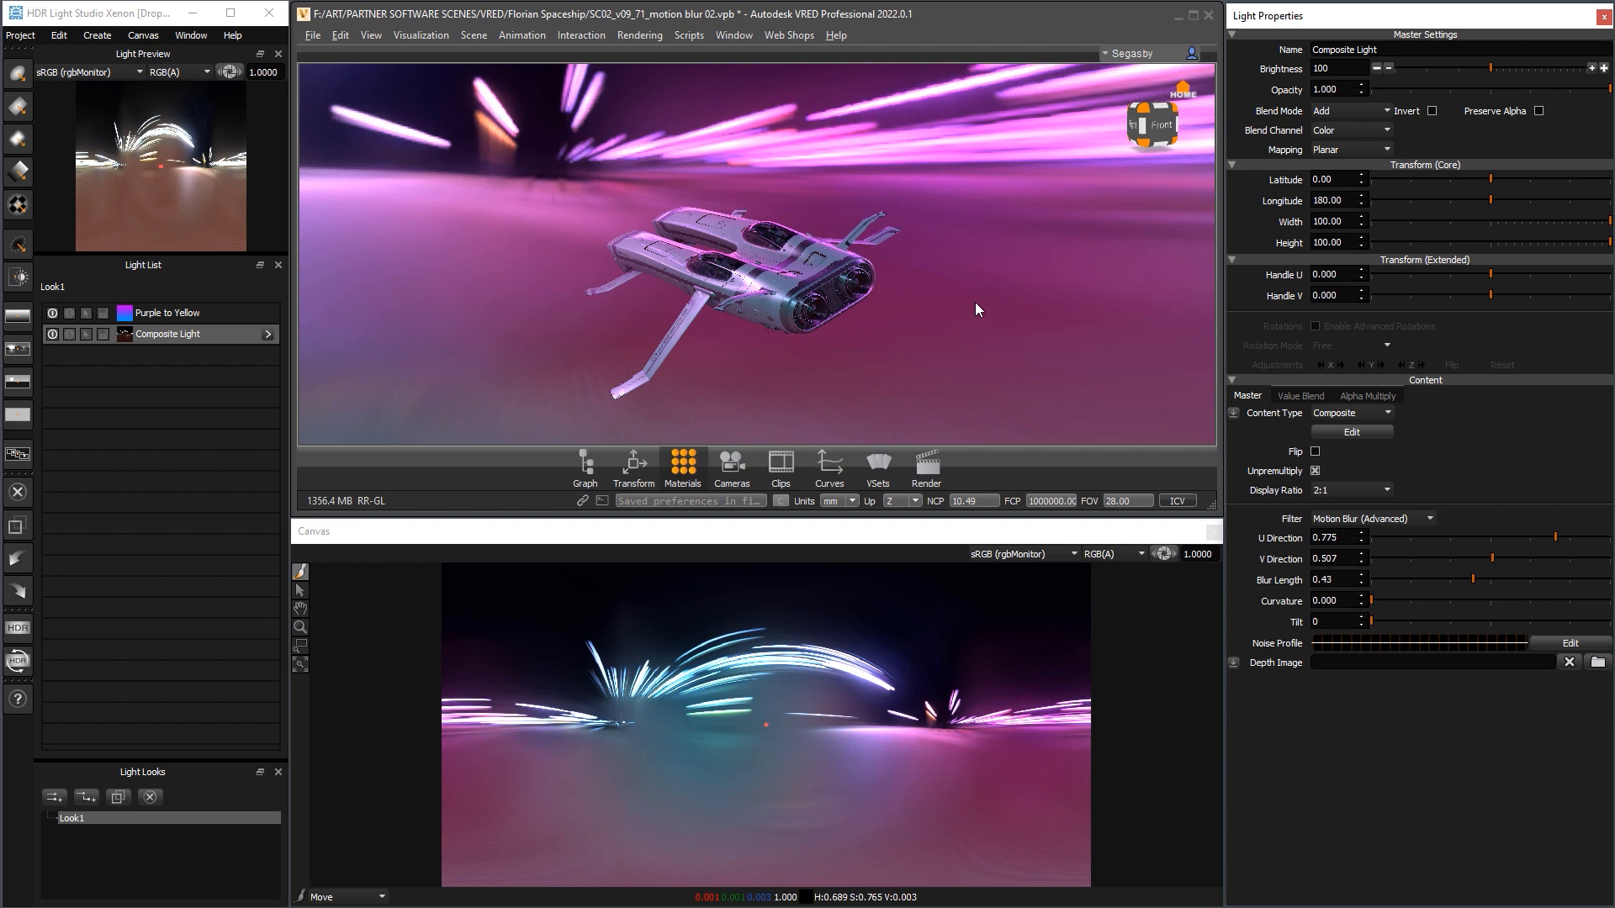
mouse_move(954, 308)
left_mouse_down()
mouse_move(1042, 345)
mouse_move(963, 315)
left_mouse_up()
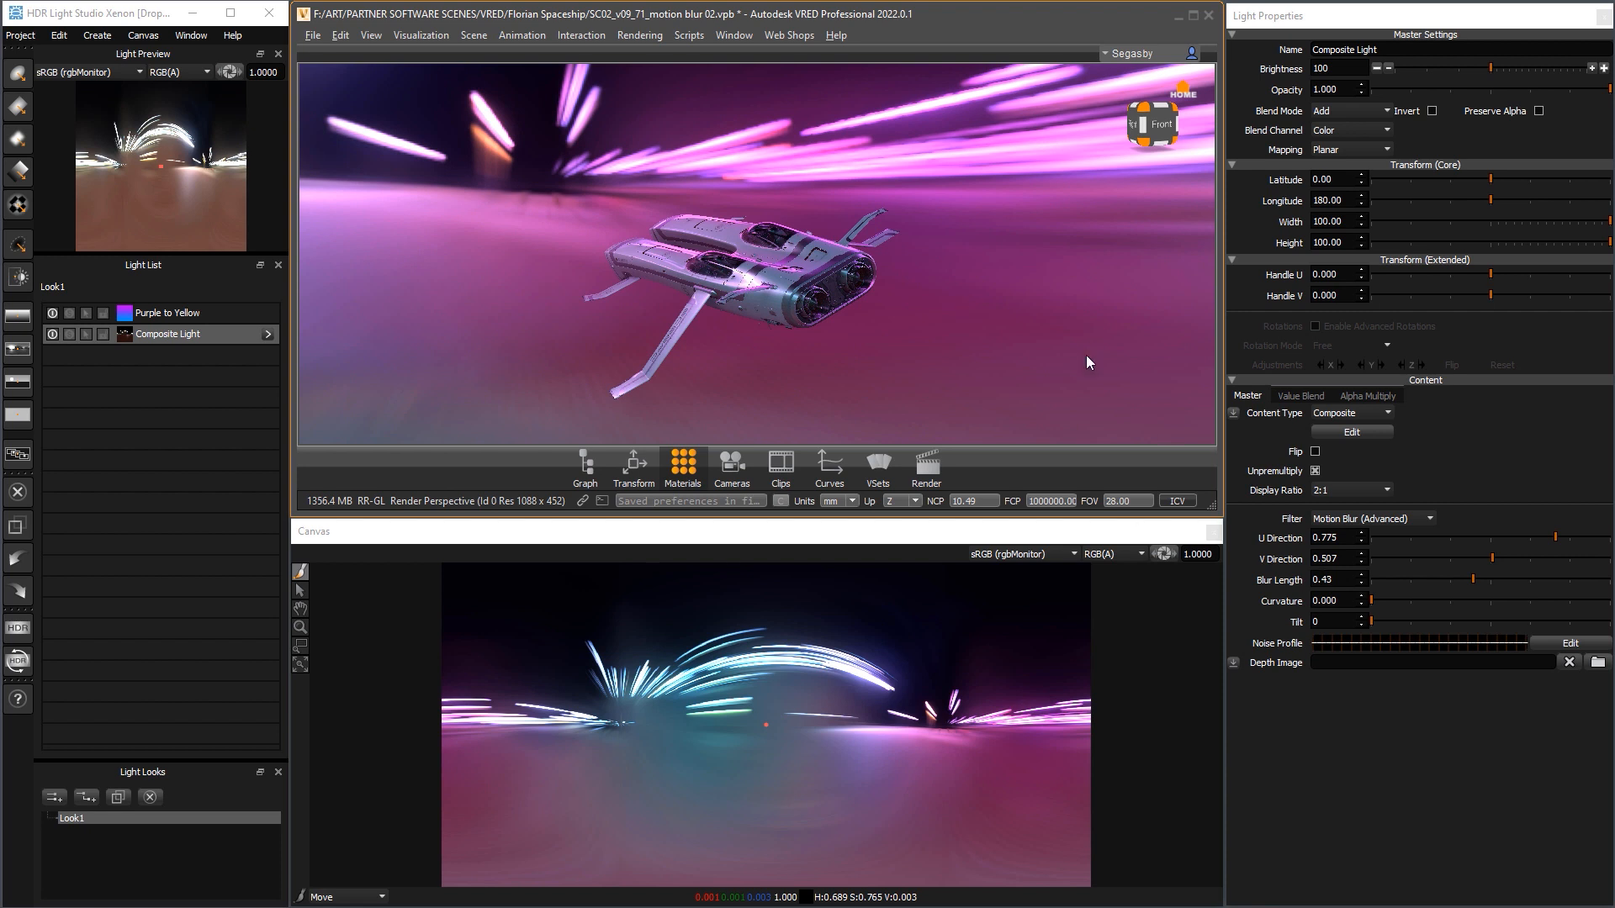
Try a motion blur curvature of 0.151 on the Composite Light and inspect the curved trails on the dome from outside
scroll(876, 259, "down", 6)
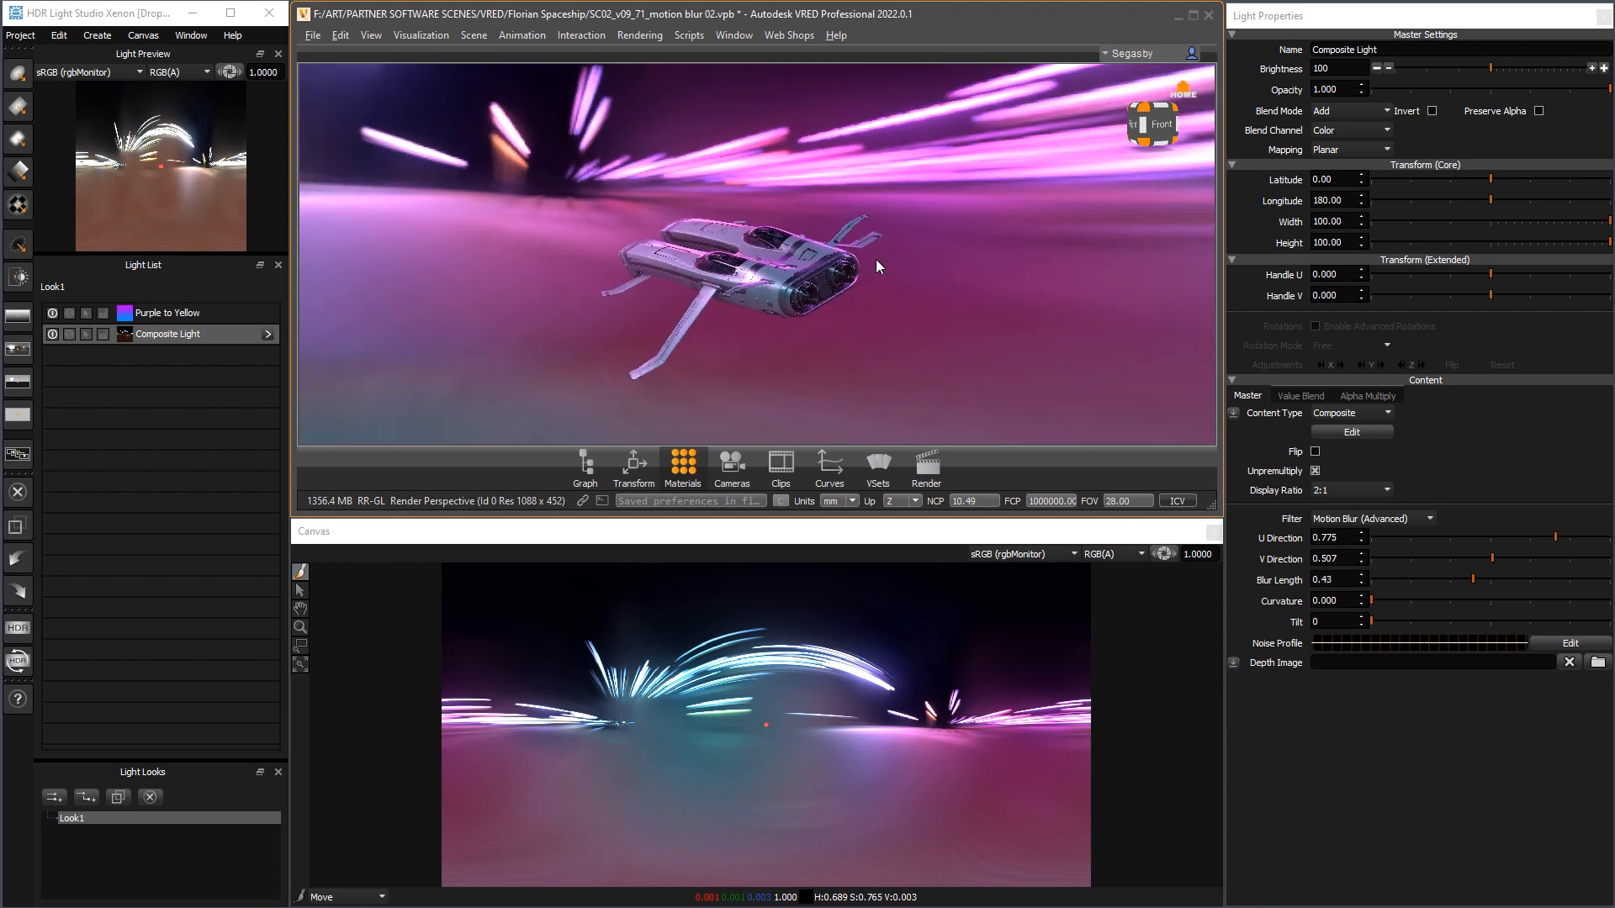
left_click_drag(876, 266, 722, 284)
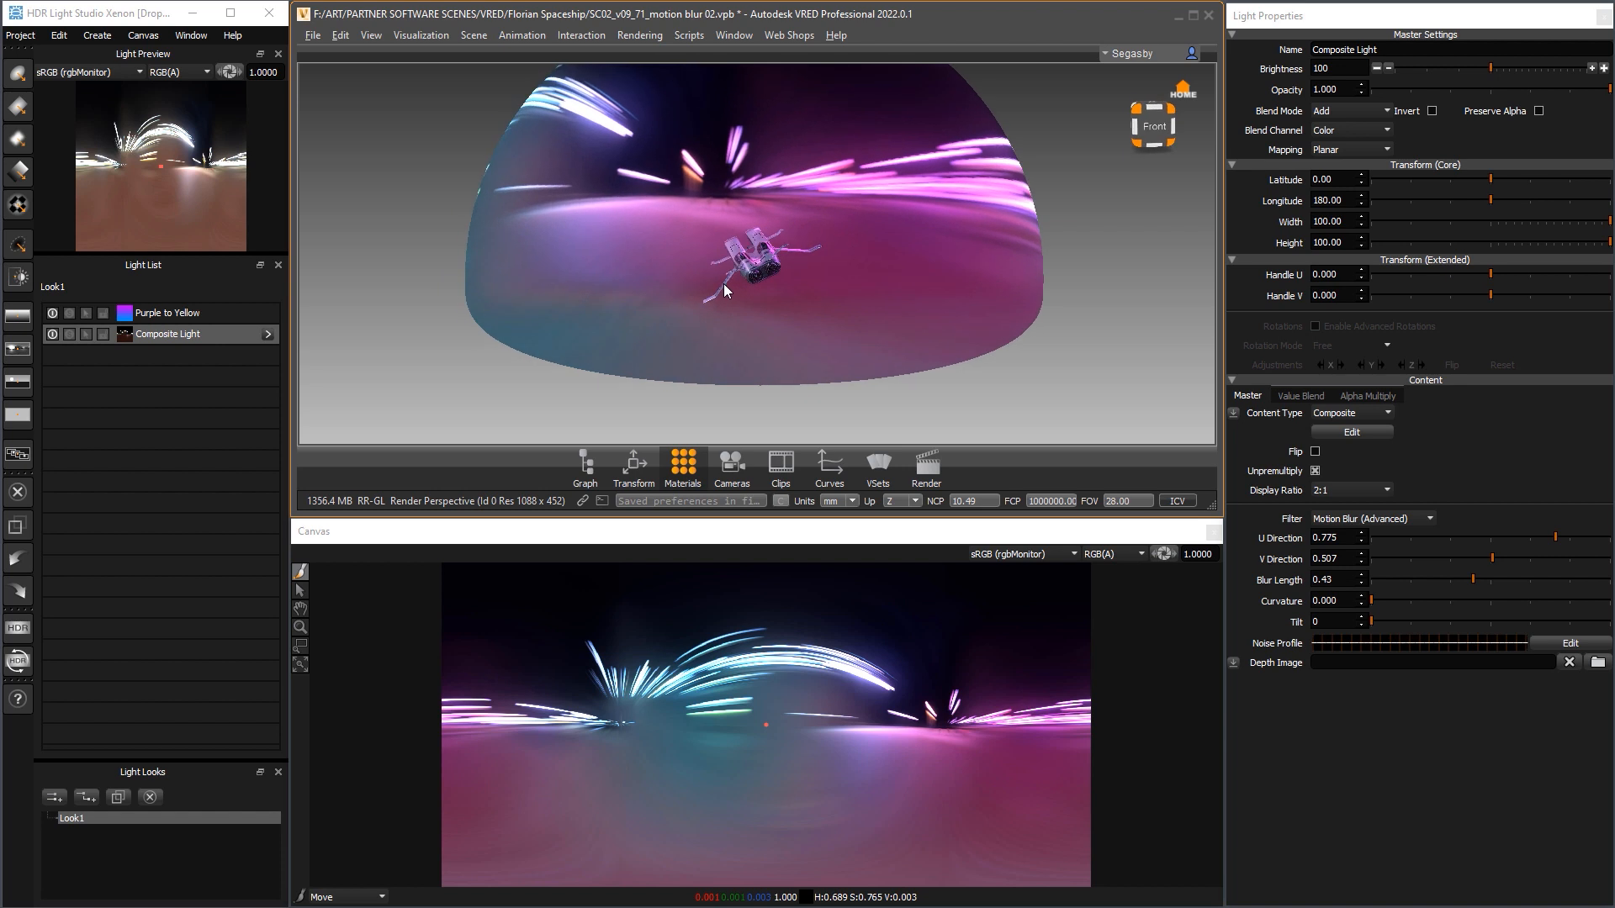
left_click(1406, 599)
left_click(1406, 599)
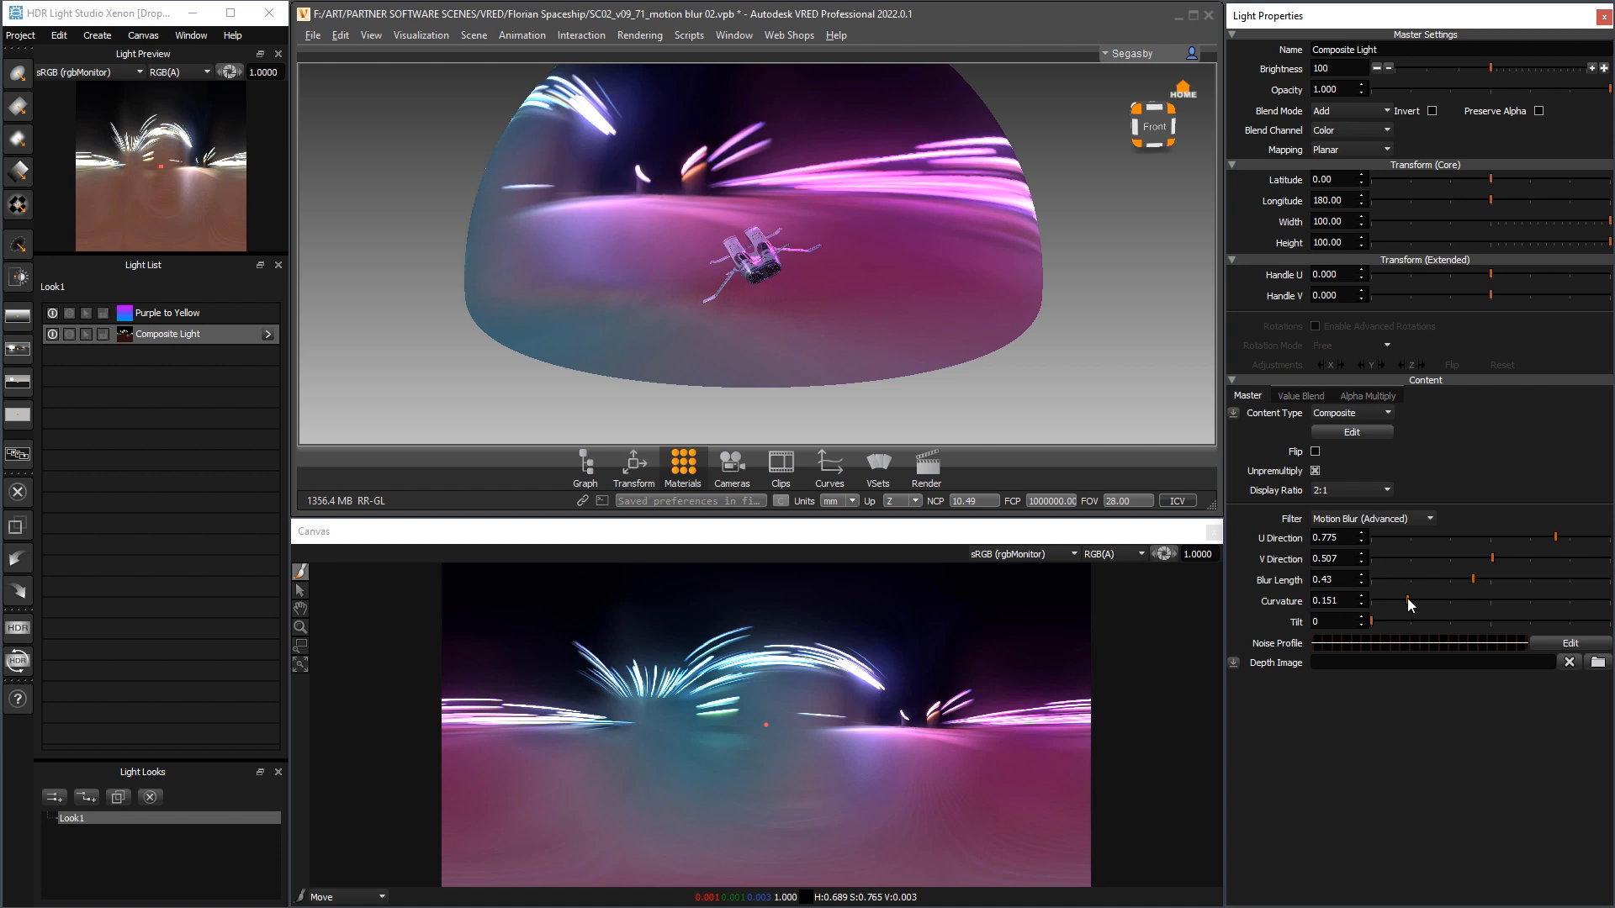
left_click_drag(846, 278, 900, 262)
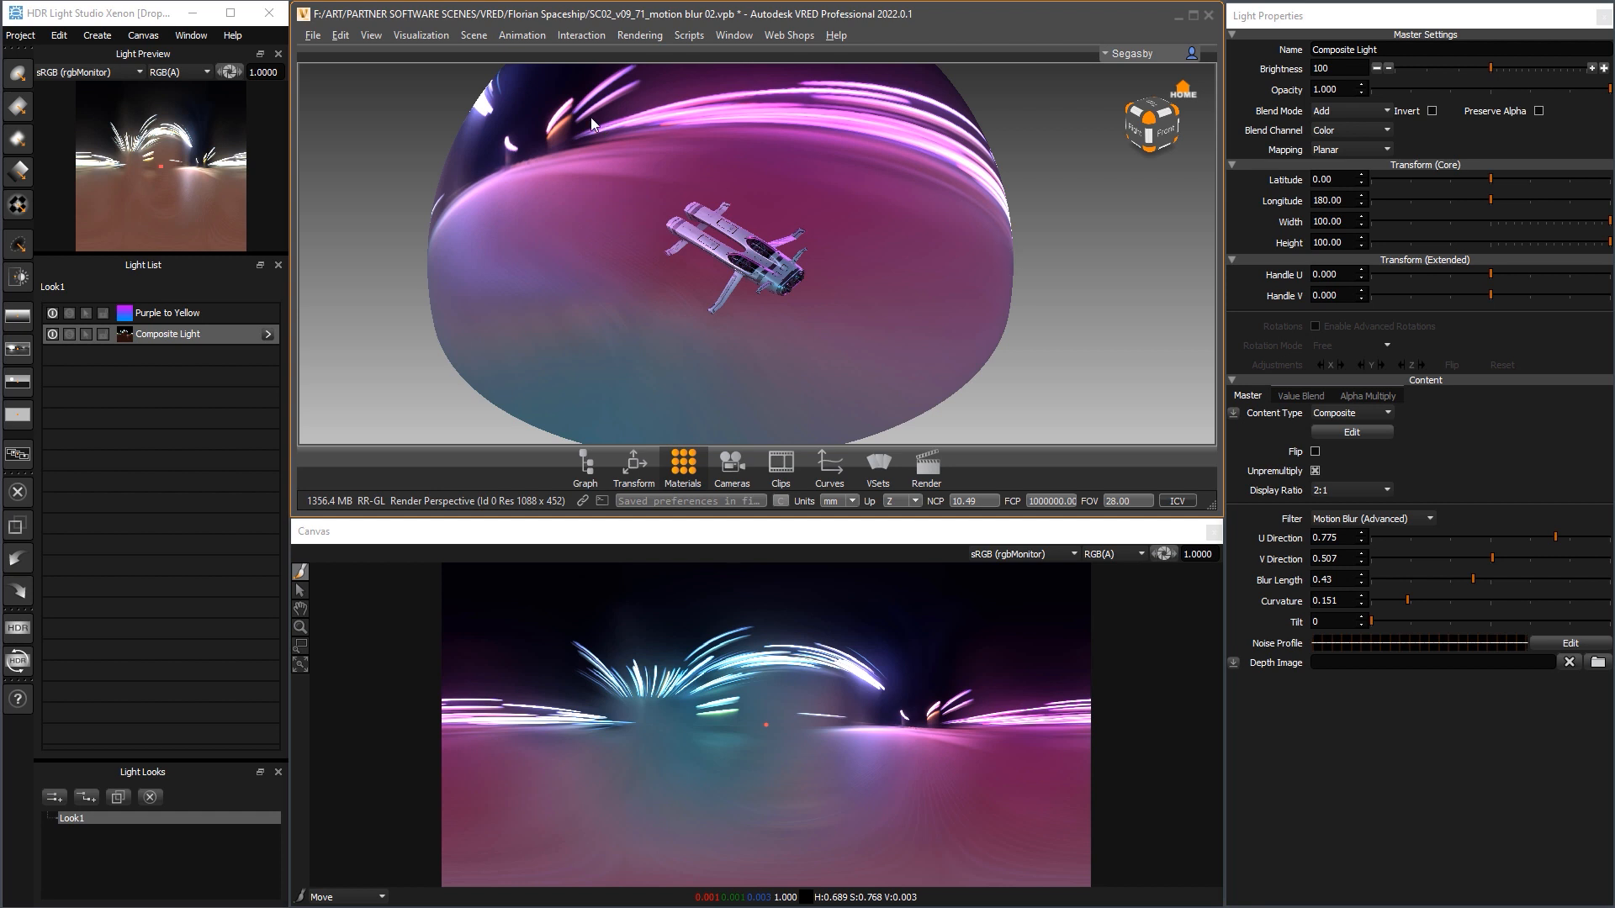
left_click_drag(880, 129, 635, 140)
left_click_drag(873, 278, 773, 256)
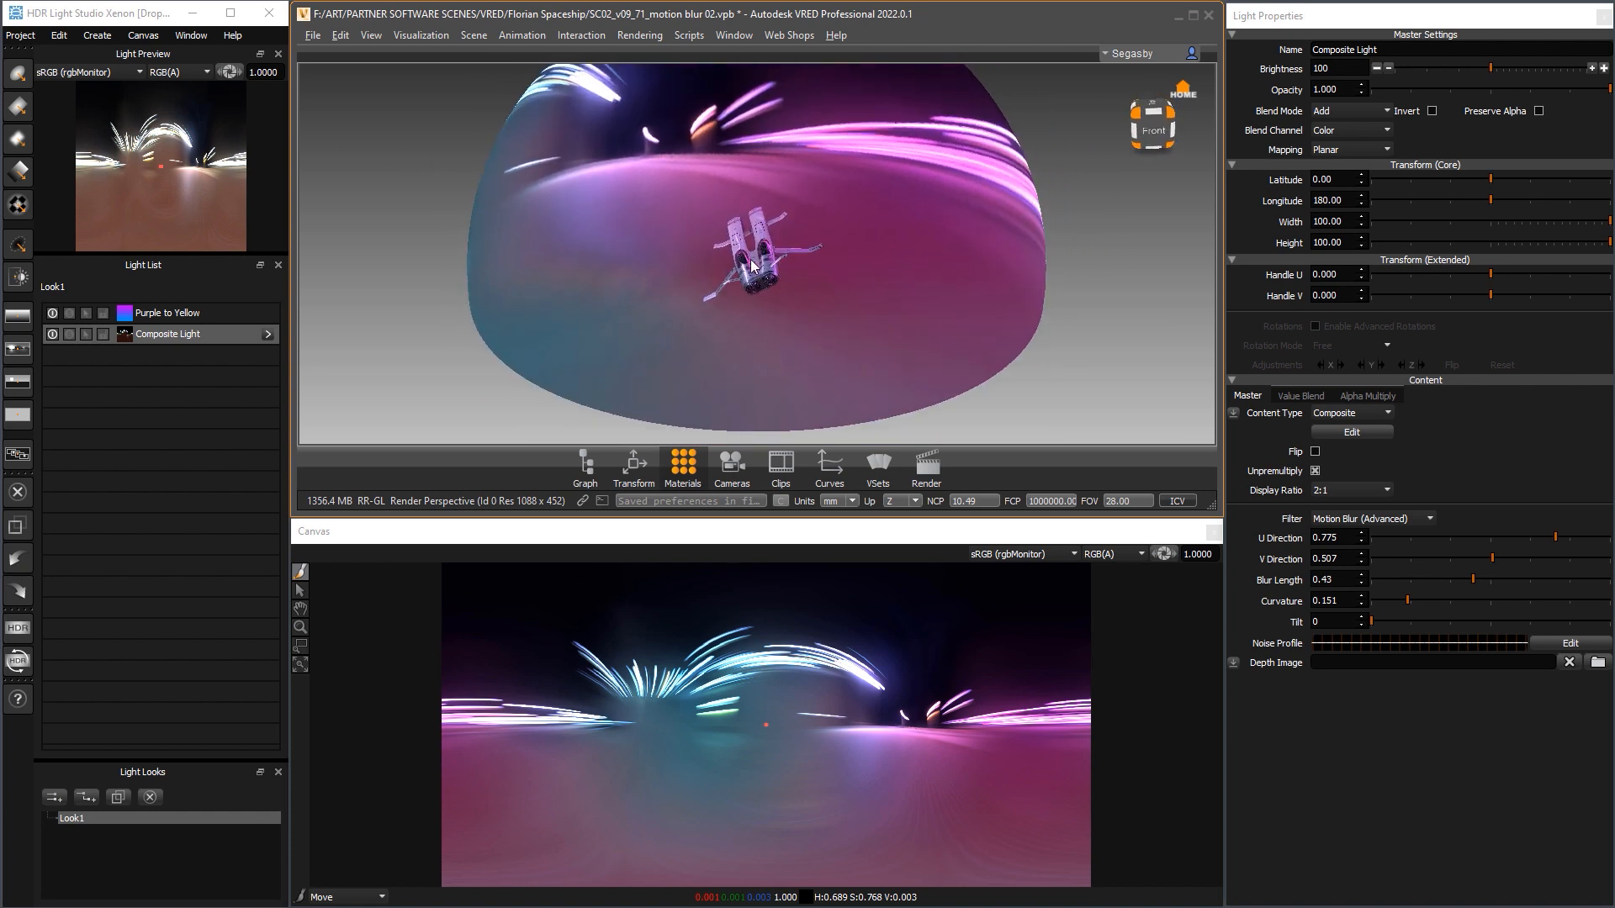
Try motion blur curvatures of 0.046 and 0.007, finishing with the curvature at 0.074, and check the dome from above
left_click(1359, 600)
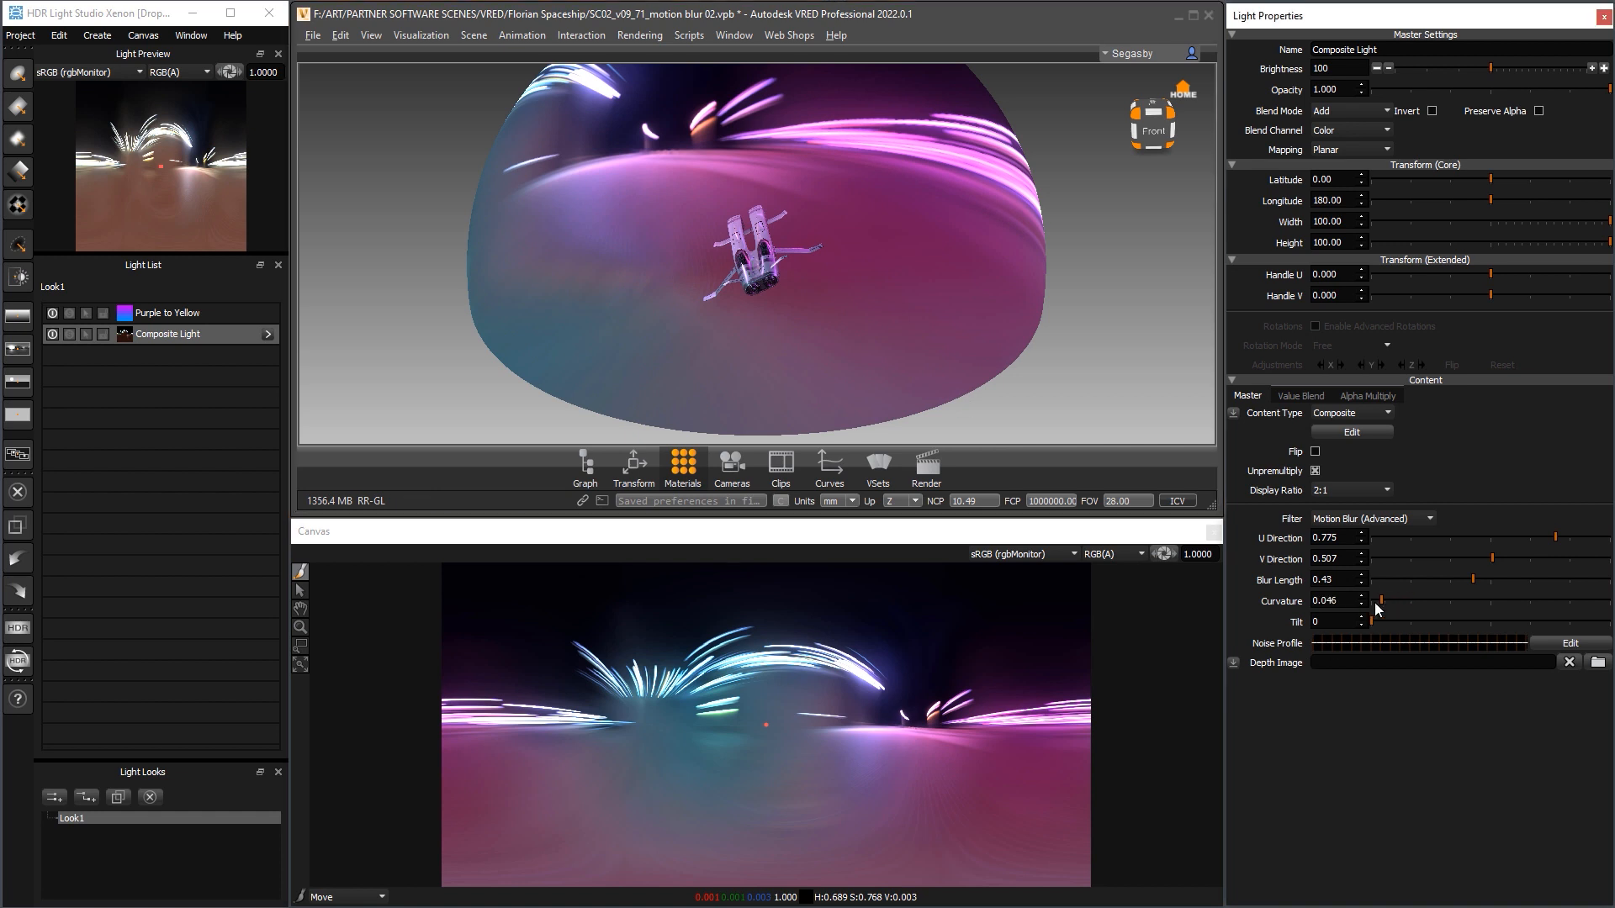
left_click_drag(1378, 599, 1379, 599)
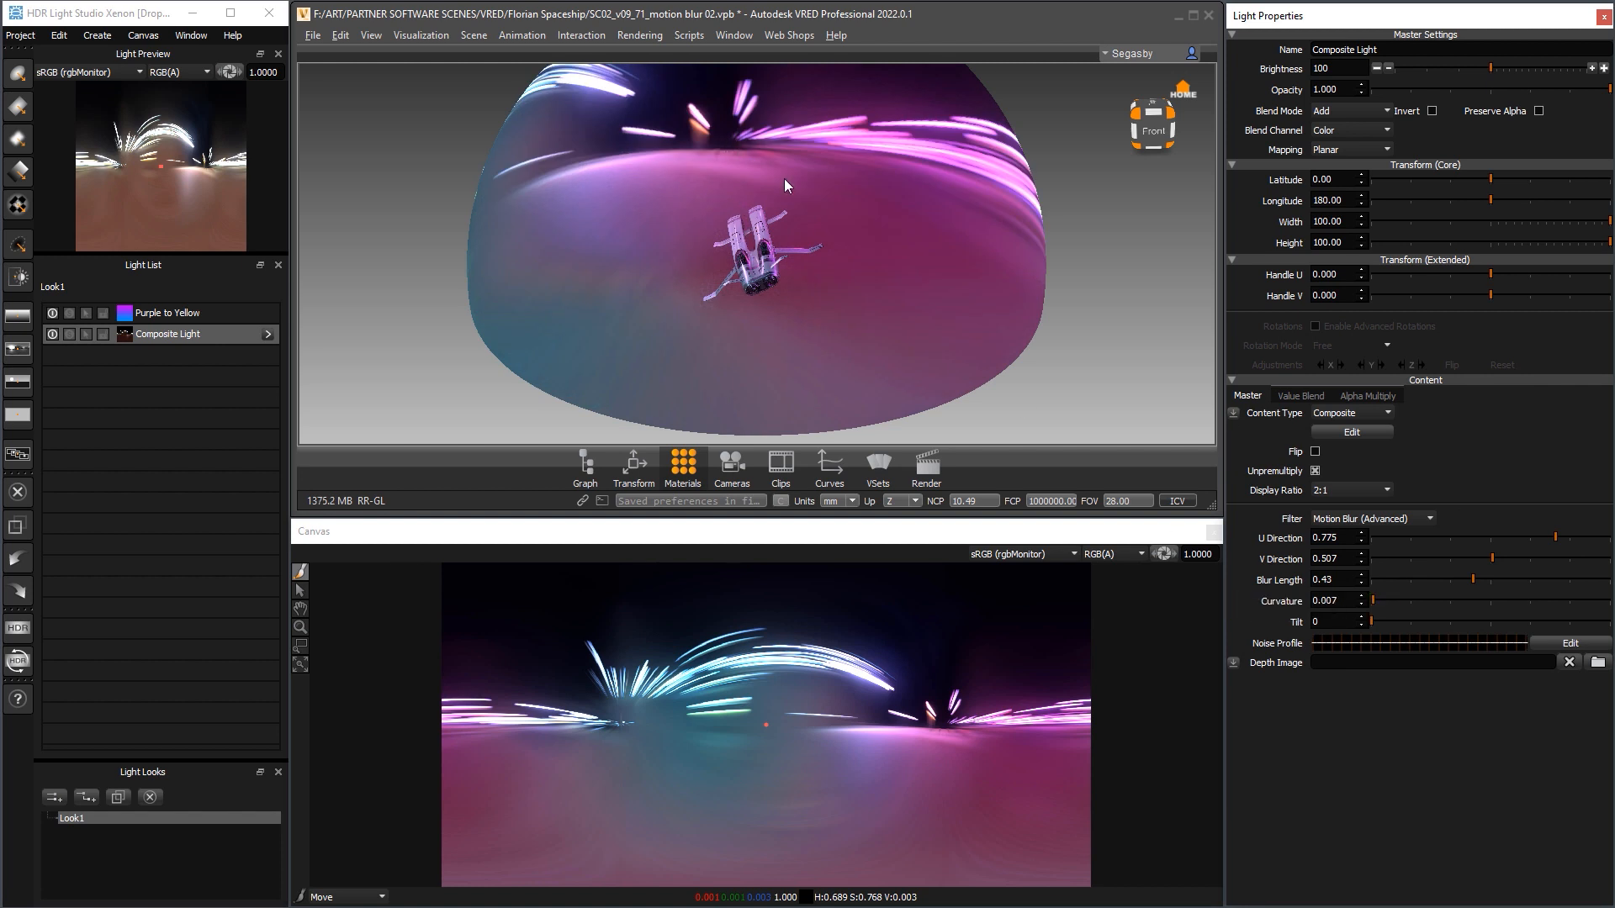
left_click(1389, 600)
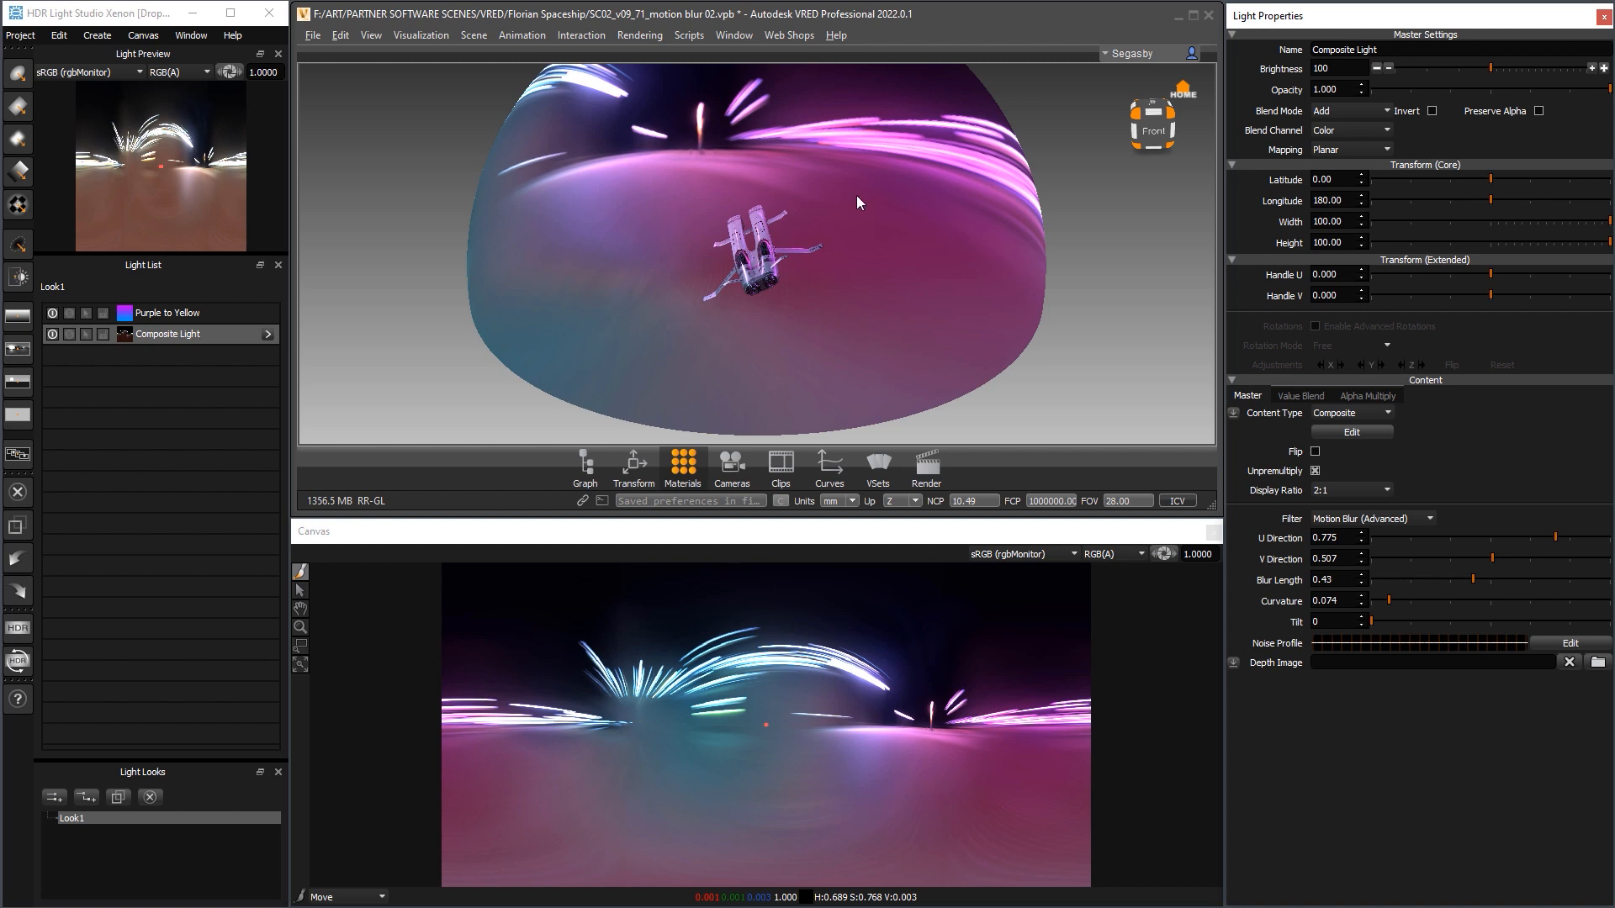
left_click_drag(814, 278, 759, 190)
scroll(759, 192, "up", 1)
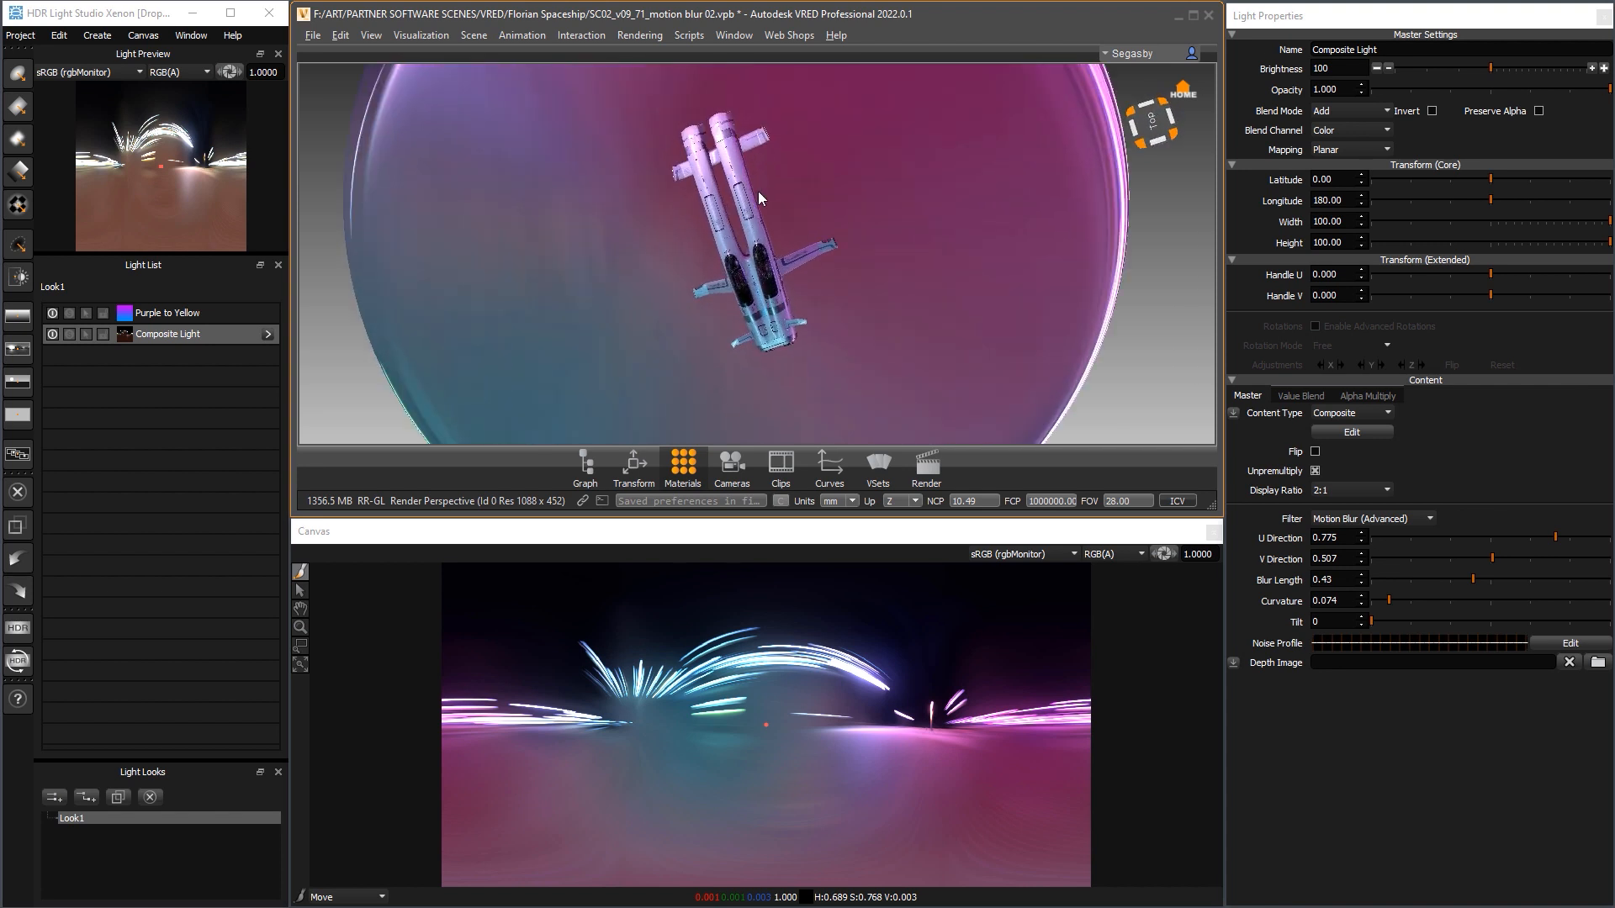
Try a motion blur curvature of 0.165 on the Composite Light and inspect the trails around the spaceship from several angles
middle_click_drag(840, 192, 852, 295)
scroll(853, 295, "up", 3)
mouse_move(852, 294)
left_mouse_down()
mouse_move(952, 173)
mouse_move(887, 118)
mouse_move(1051, 277)
left_mouse_up()
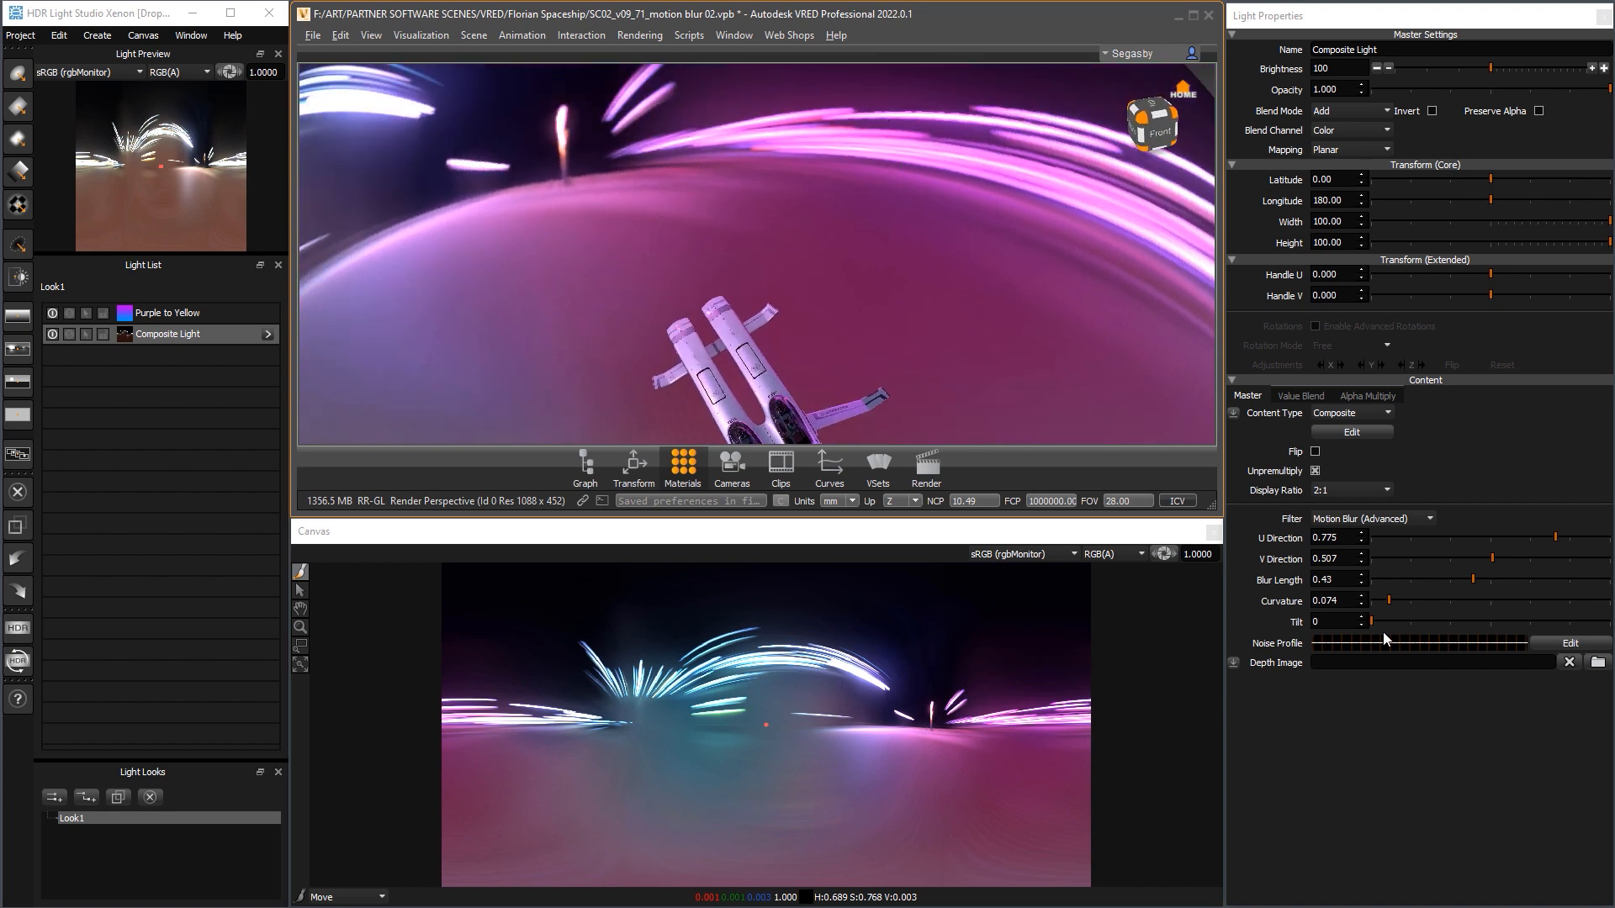
left_click(1411, 599)
left_click(1411, 599)
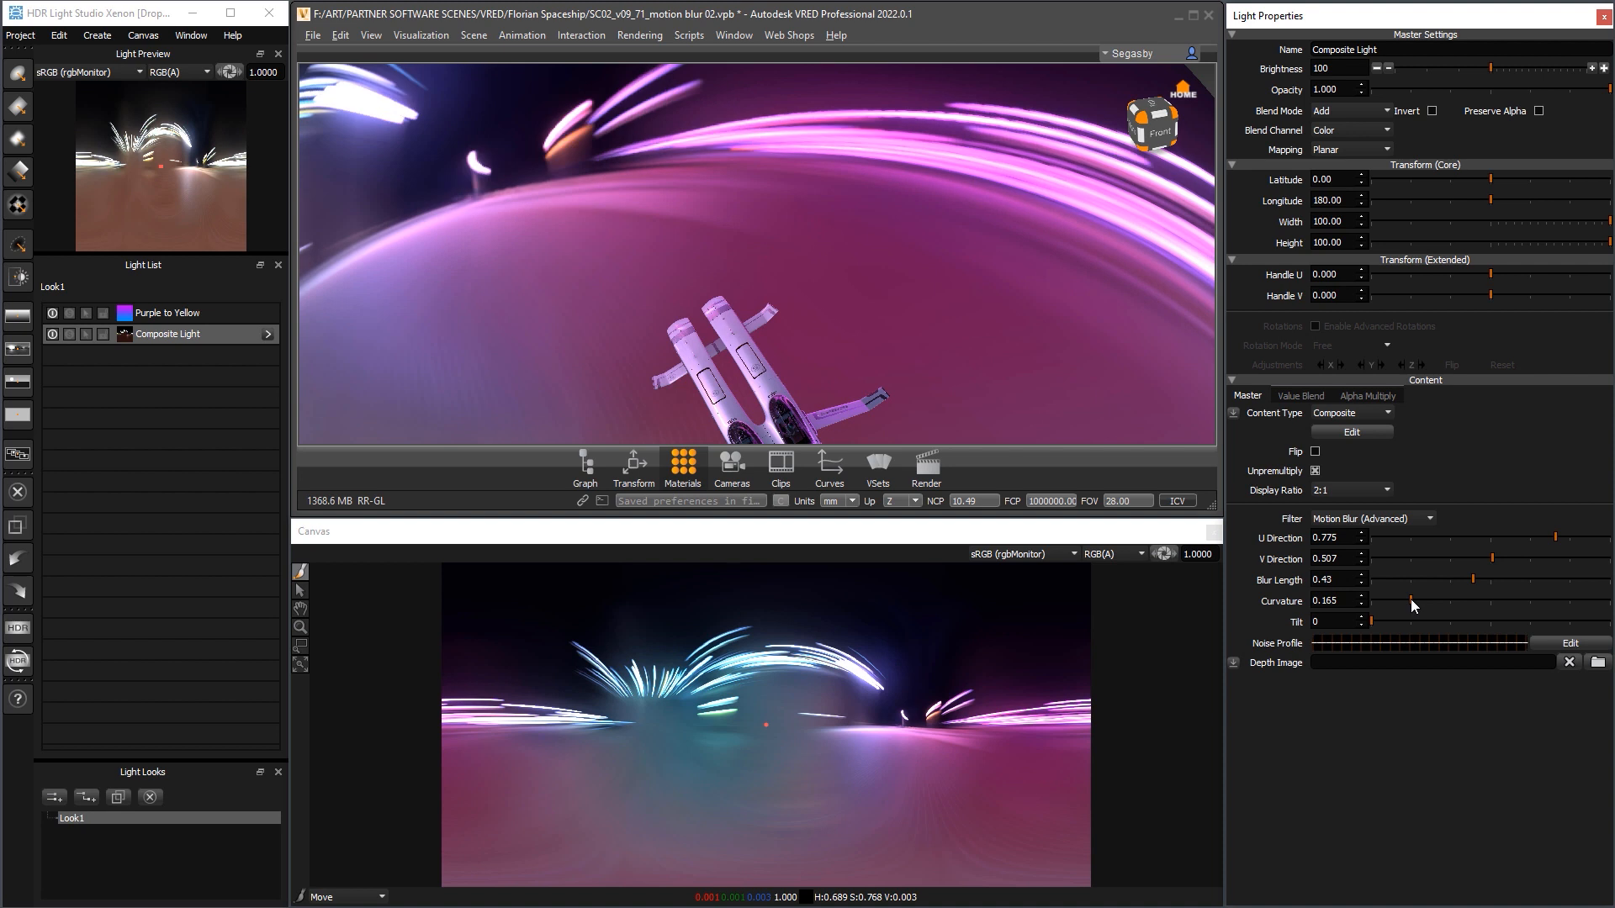
left_click_drag(940, 277, 1176, 328)
left_click_drag(1015, 308, 499, 313)
left_click_drag(715, 340, 964, 367)
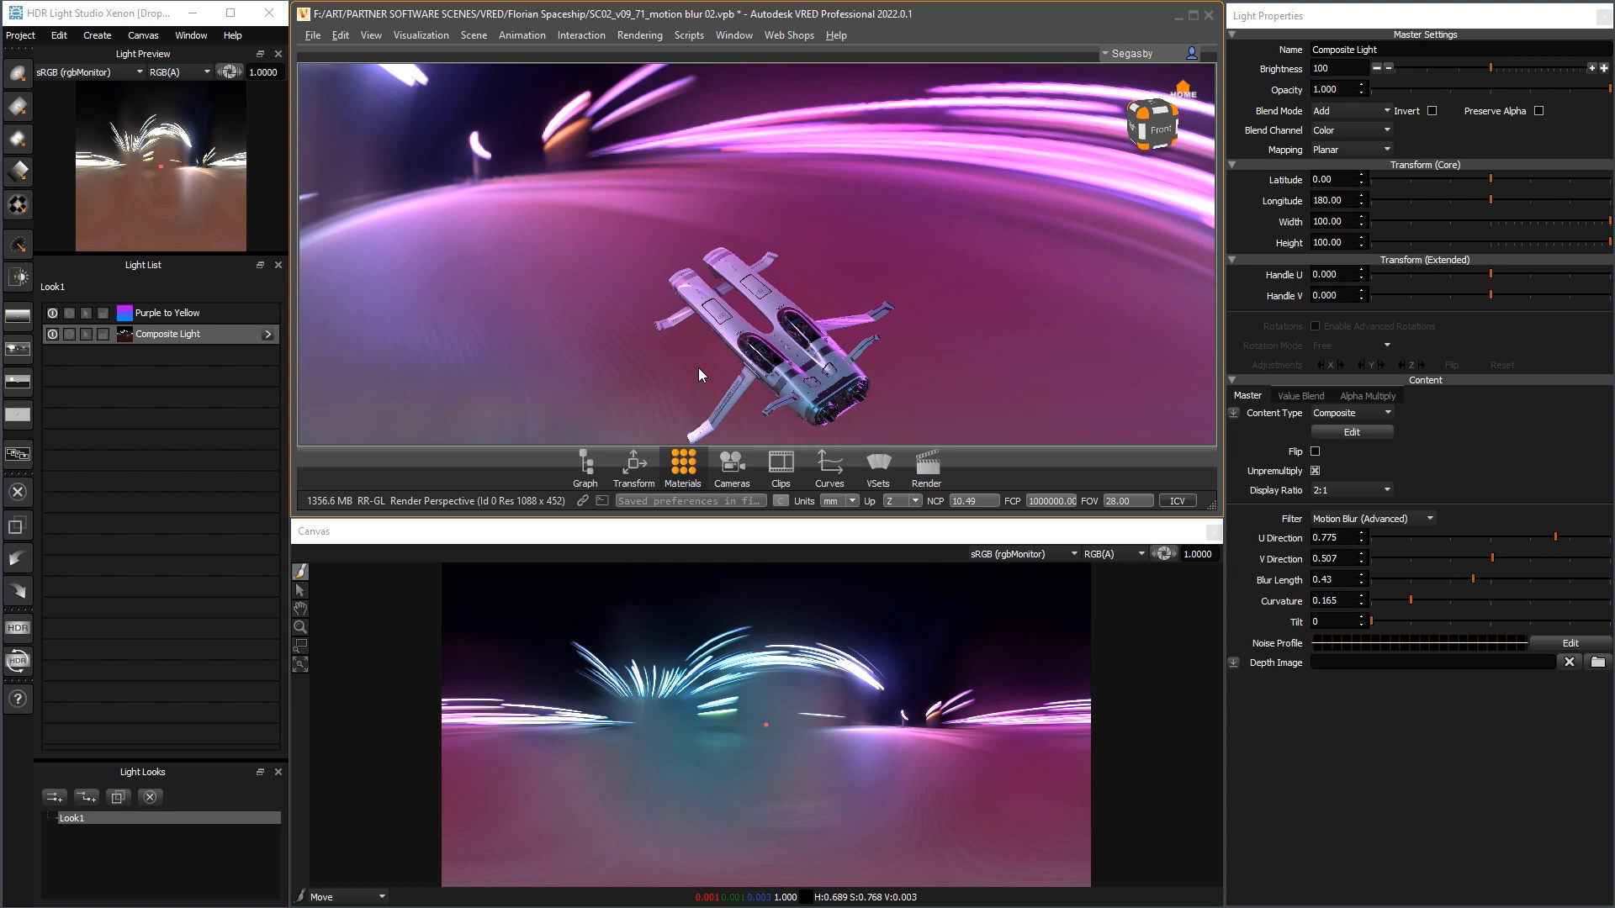
left_click_drag(698, 355, 661, 416)
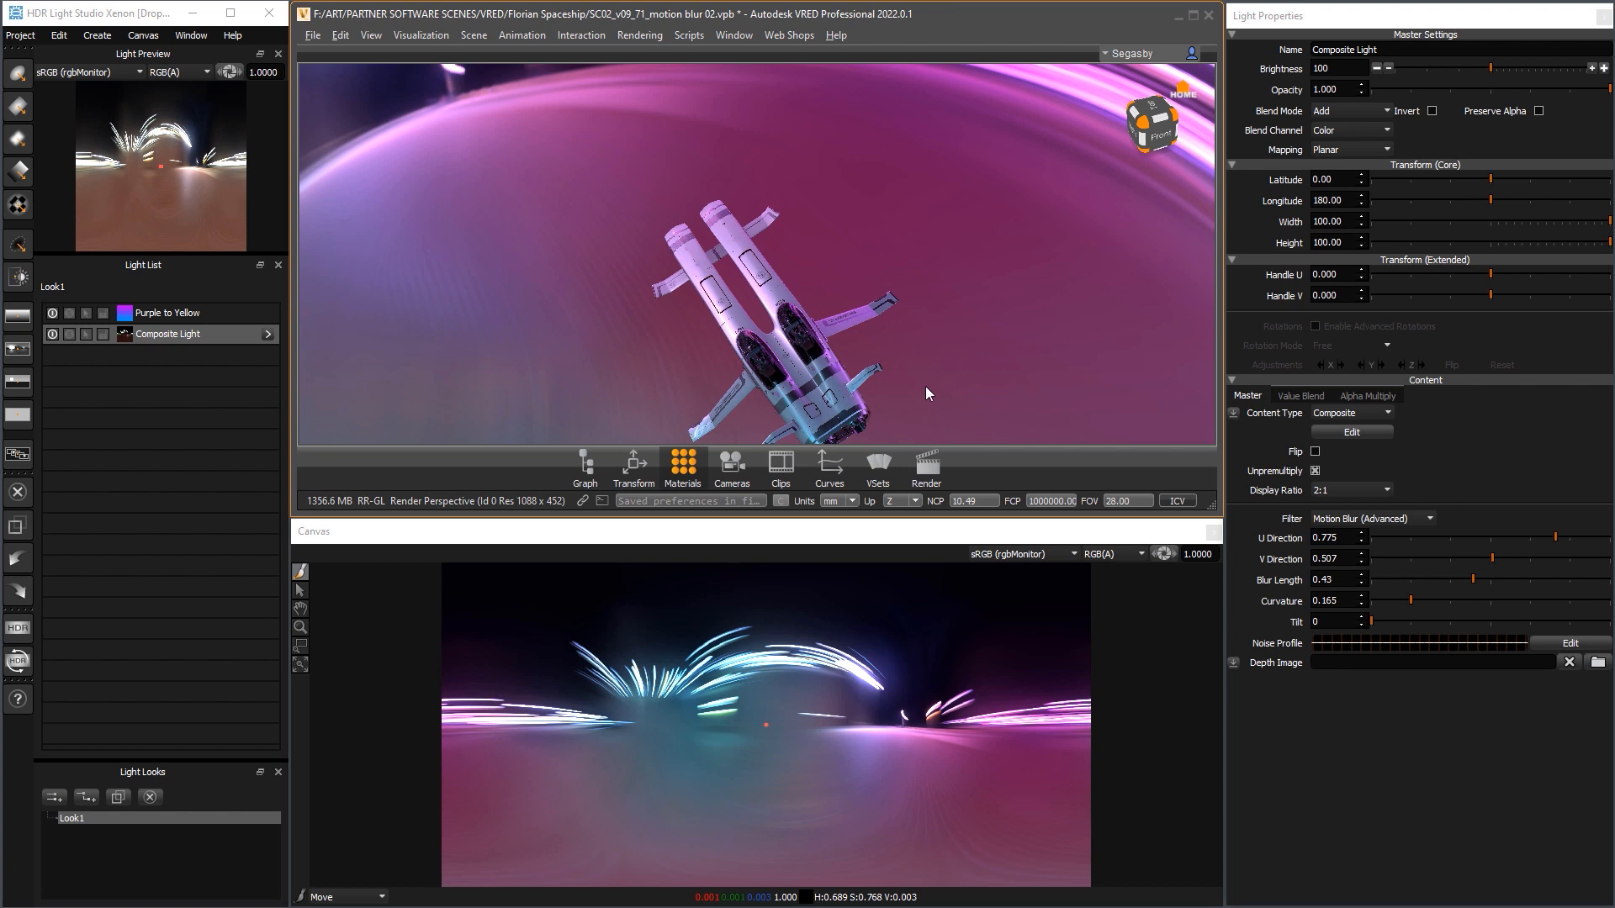
Add a round light inside the Composite Light at latitude 44.30, longitude 221.97, with width and height 5
left_click(268, 335)
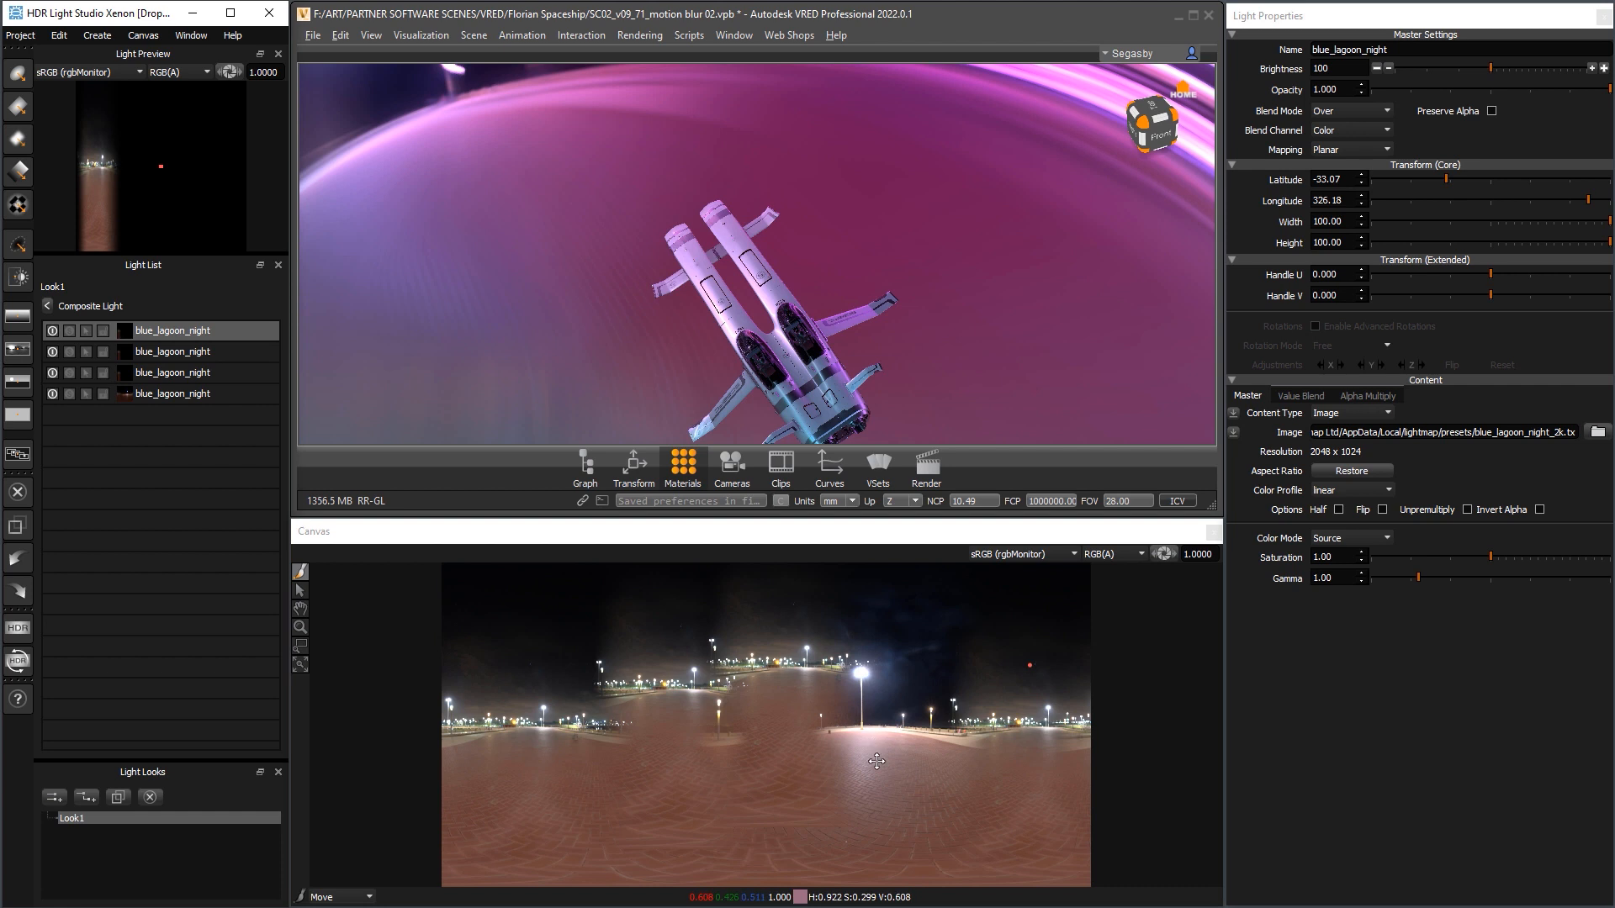
left_click(18, 73)
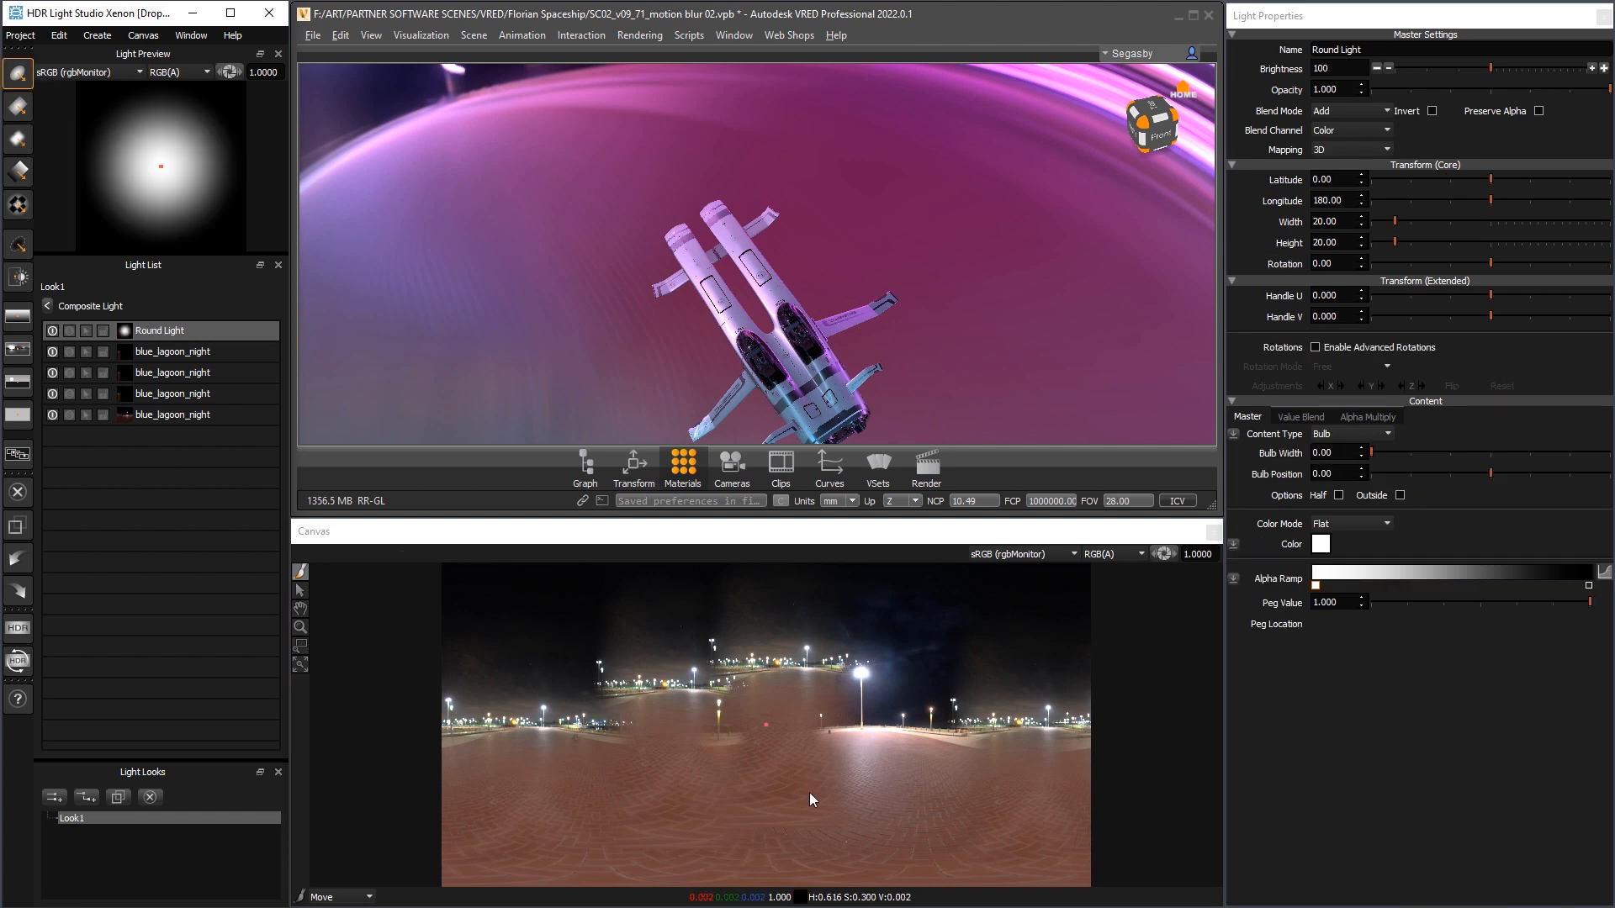
left_click(842, 806)
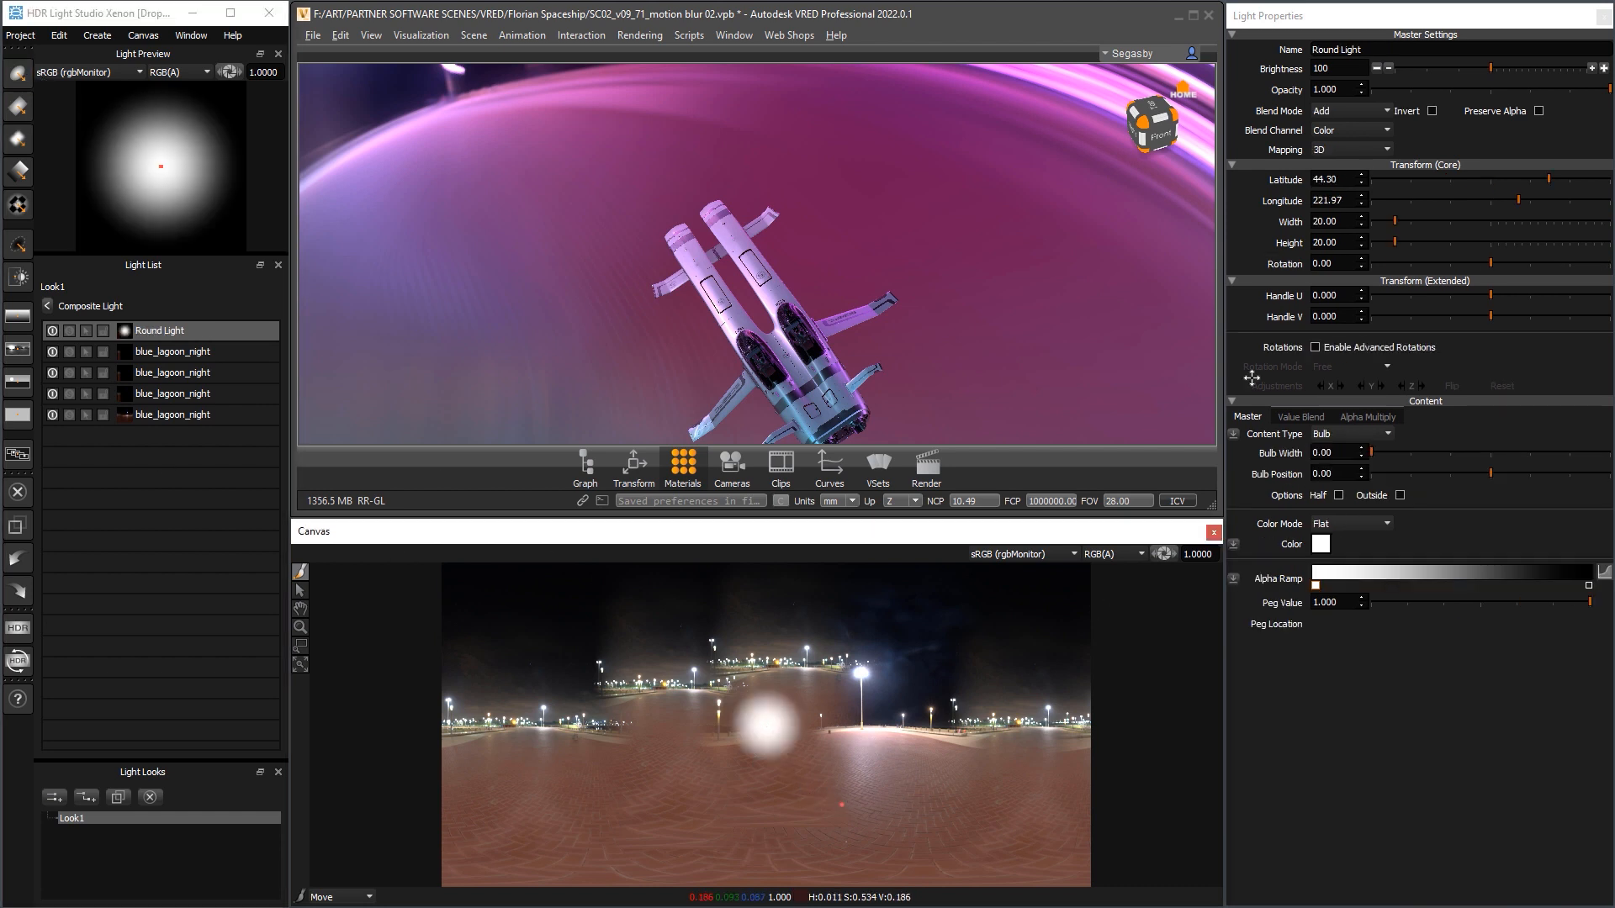
double_click(1345, 221)
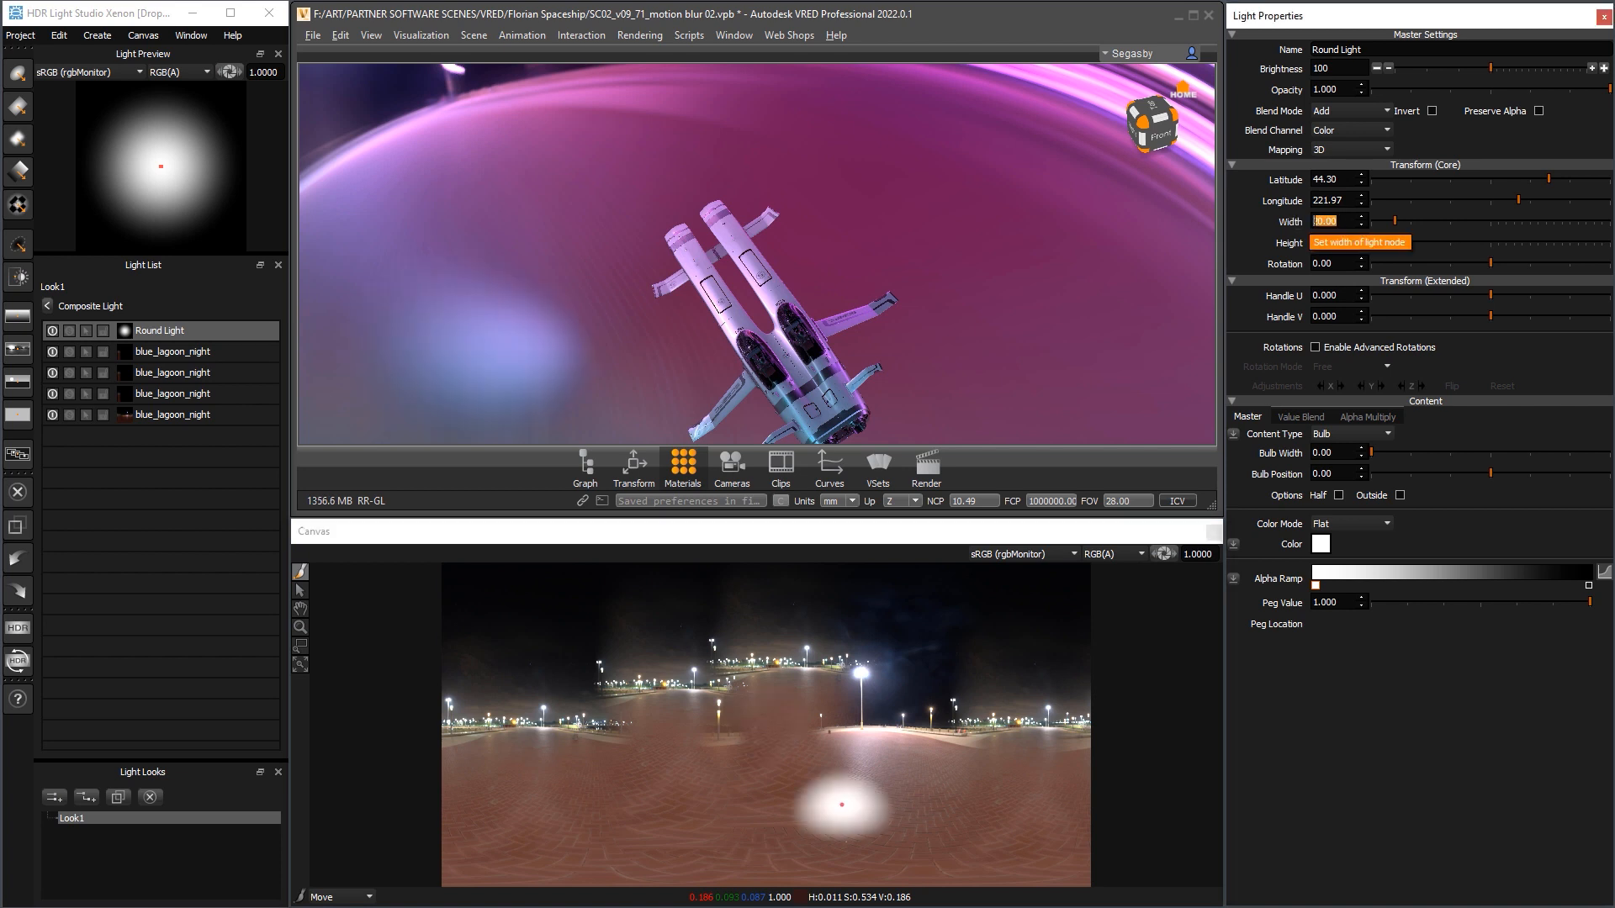
type("5")
key("Tab")
type("5")
key("Tab")
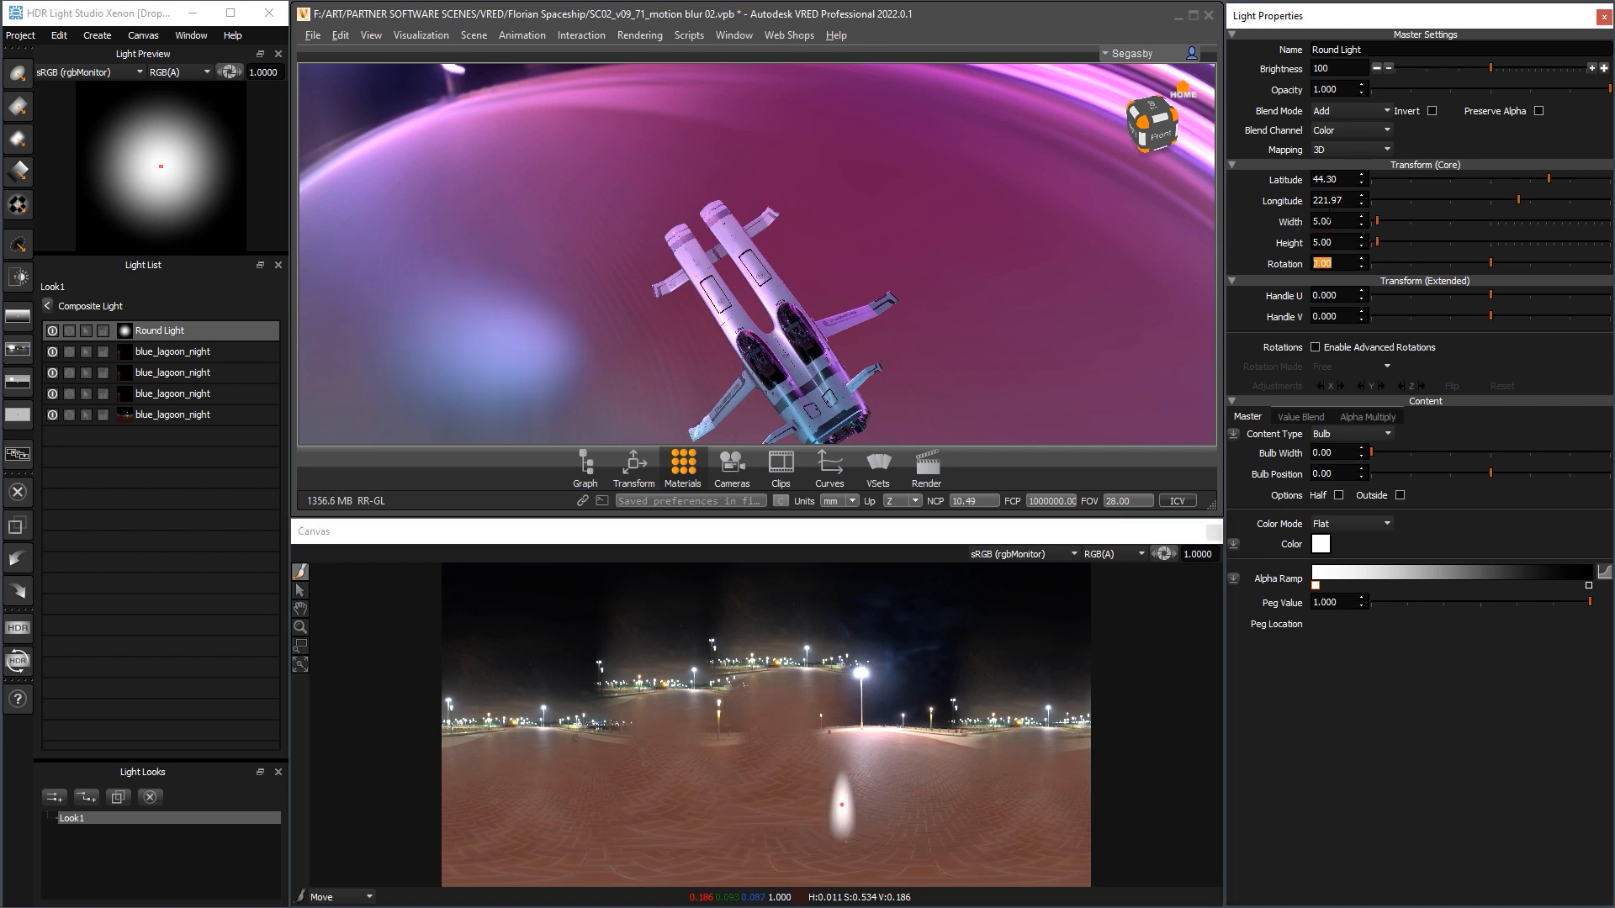
Set the round light's brightness to 1350 and its width and height to 2, then reposition it at latitude 58.76, longitude 214.04
left_click(1555, 67)
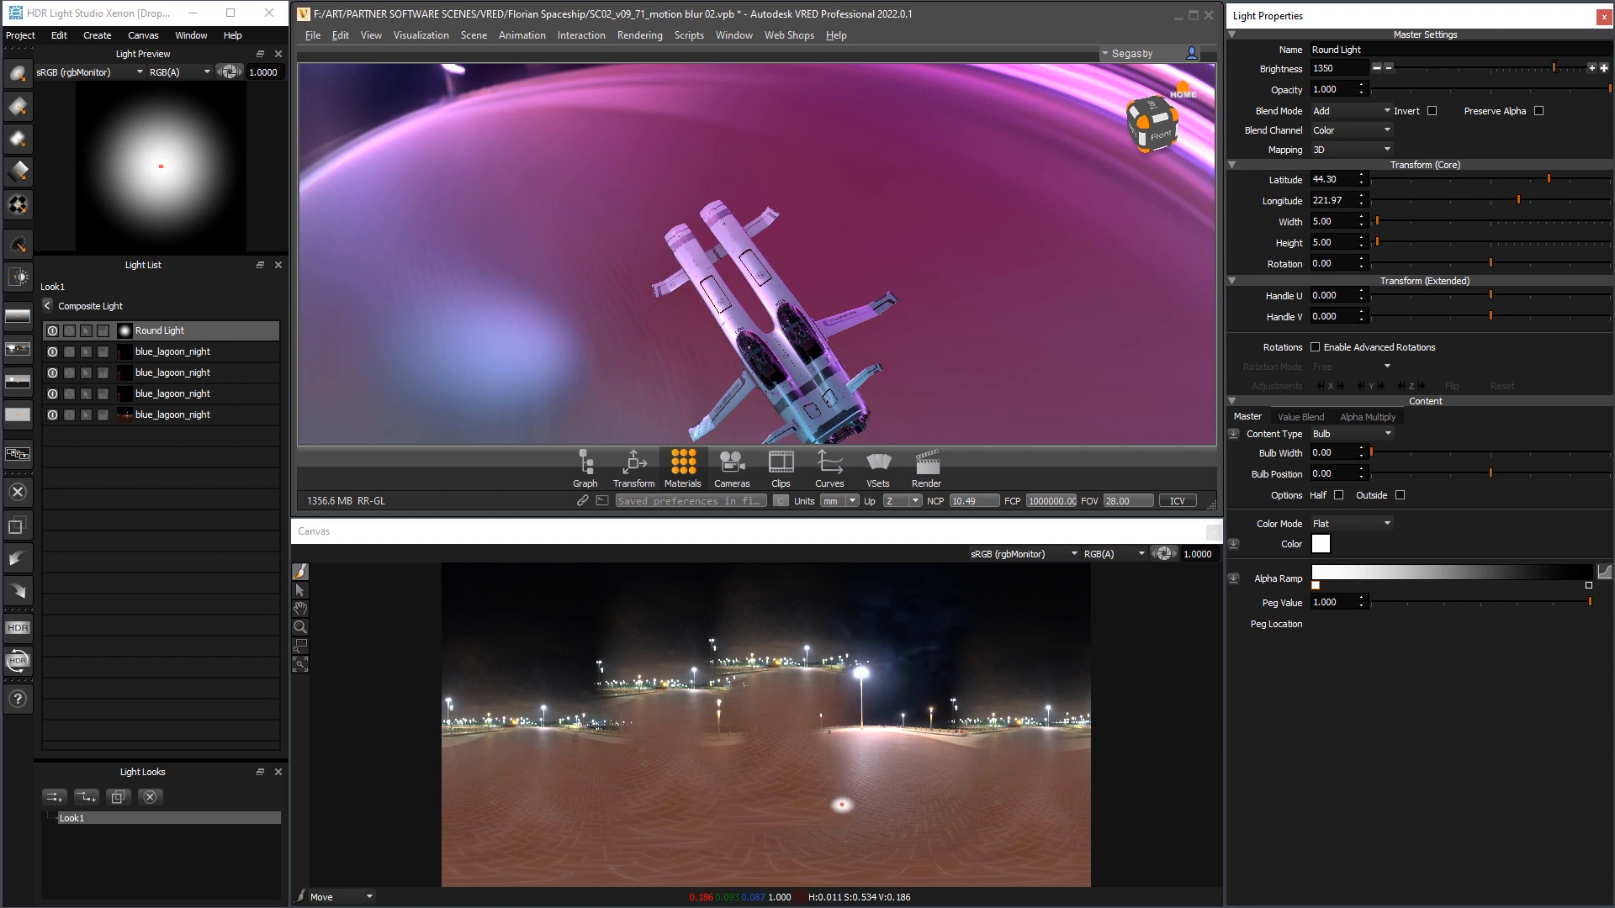
left_click_drag(1337, 222, 1269, 228)
type("2")
key("Tab")
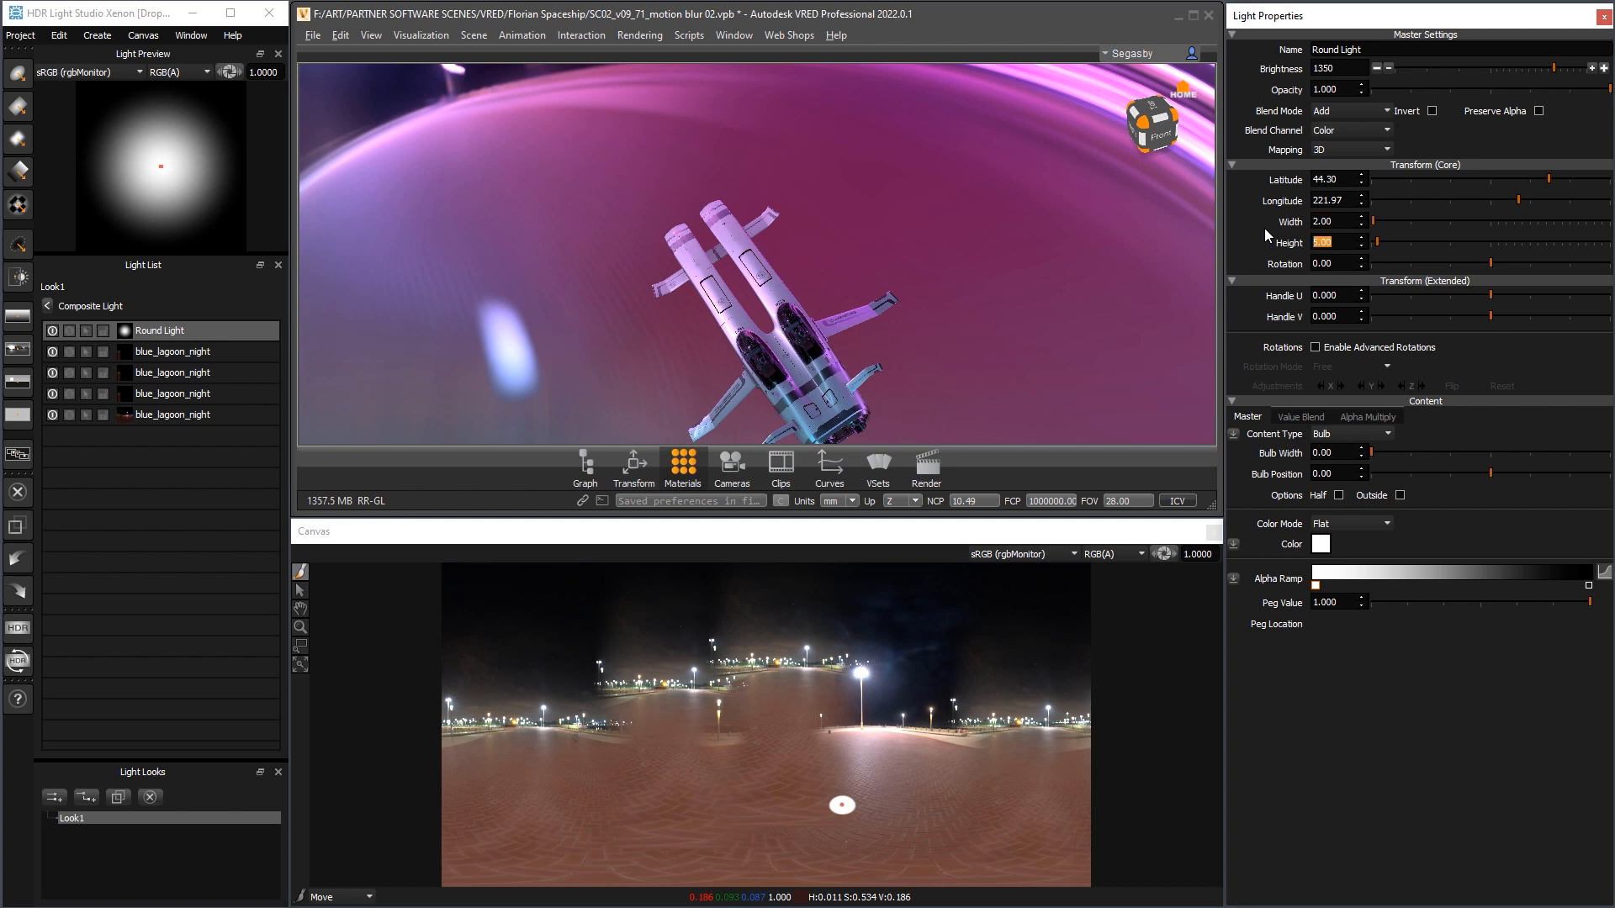
type("2")
key("Tab")
left_click(829, 832)
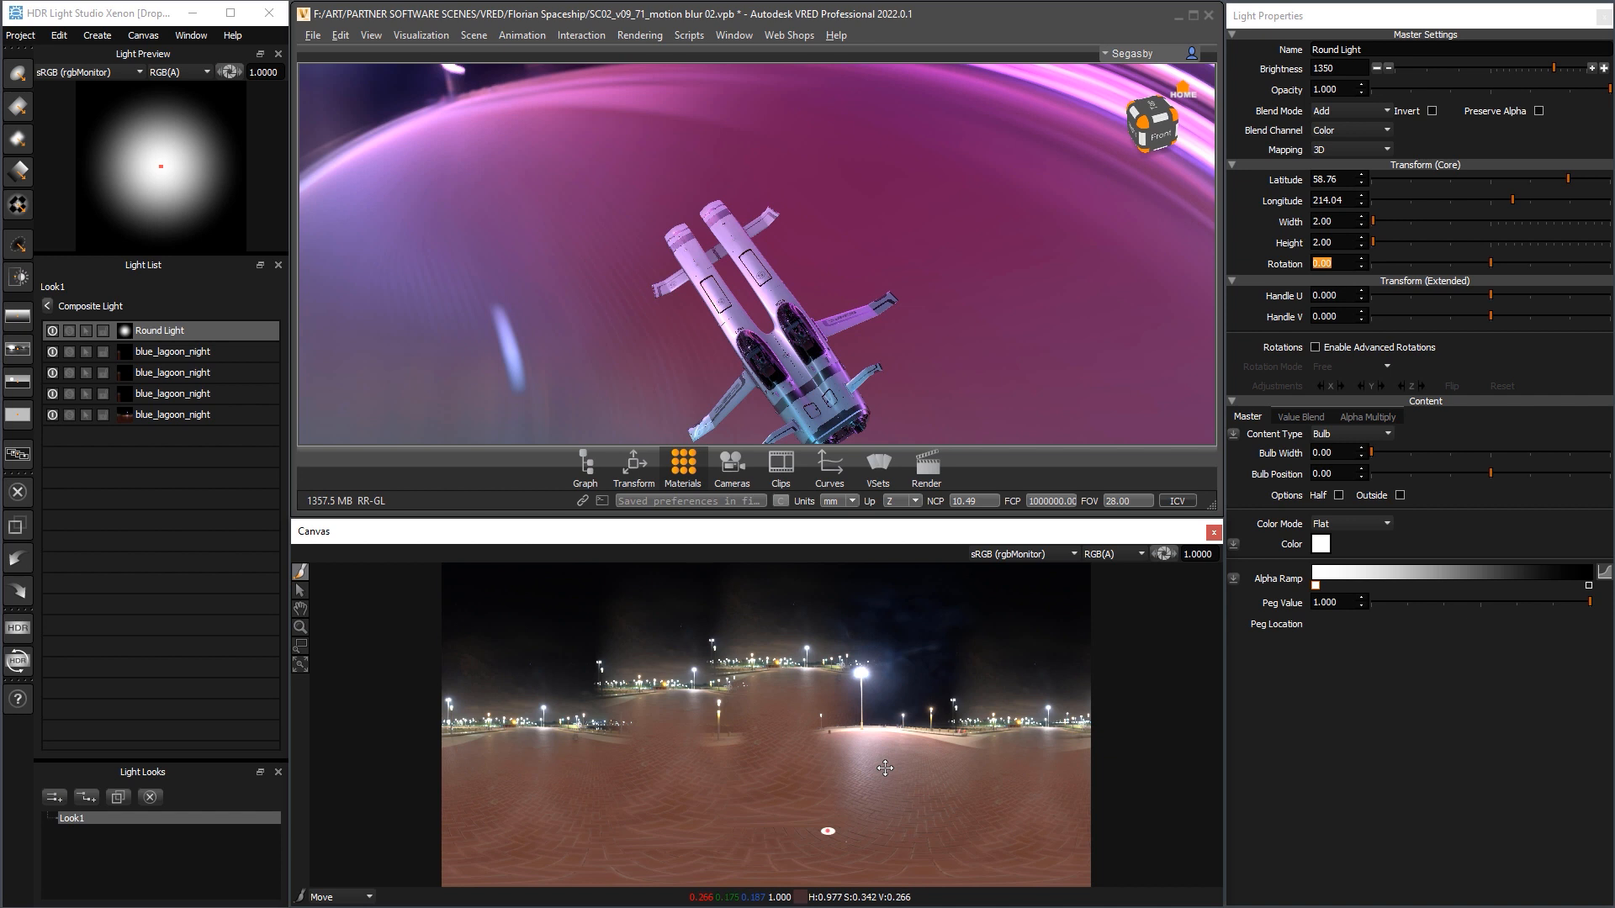
Duplicate the round light five times, spacing the copies in a row across the ground, and return to the Composite Light's own settings
key("ctrl+d")
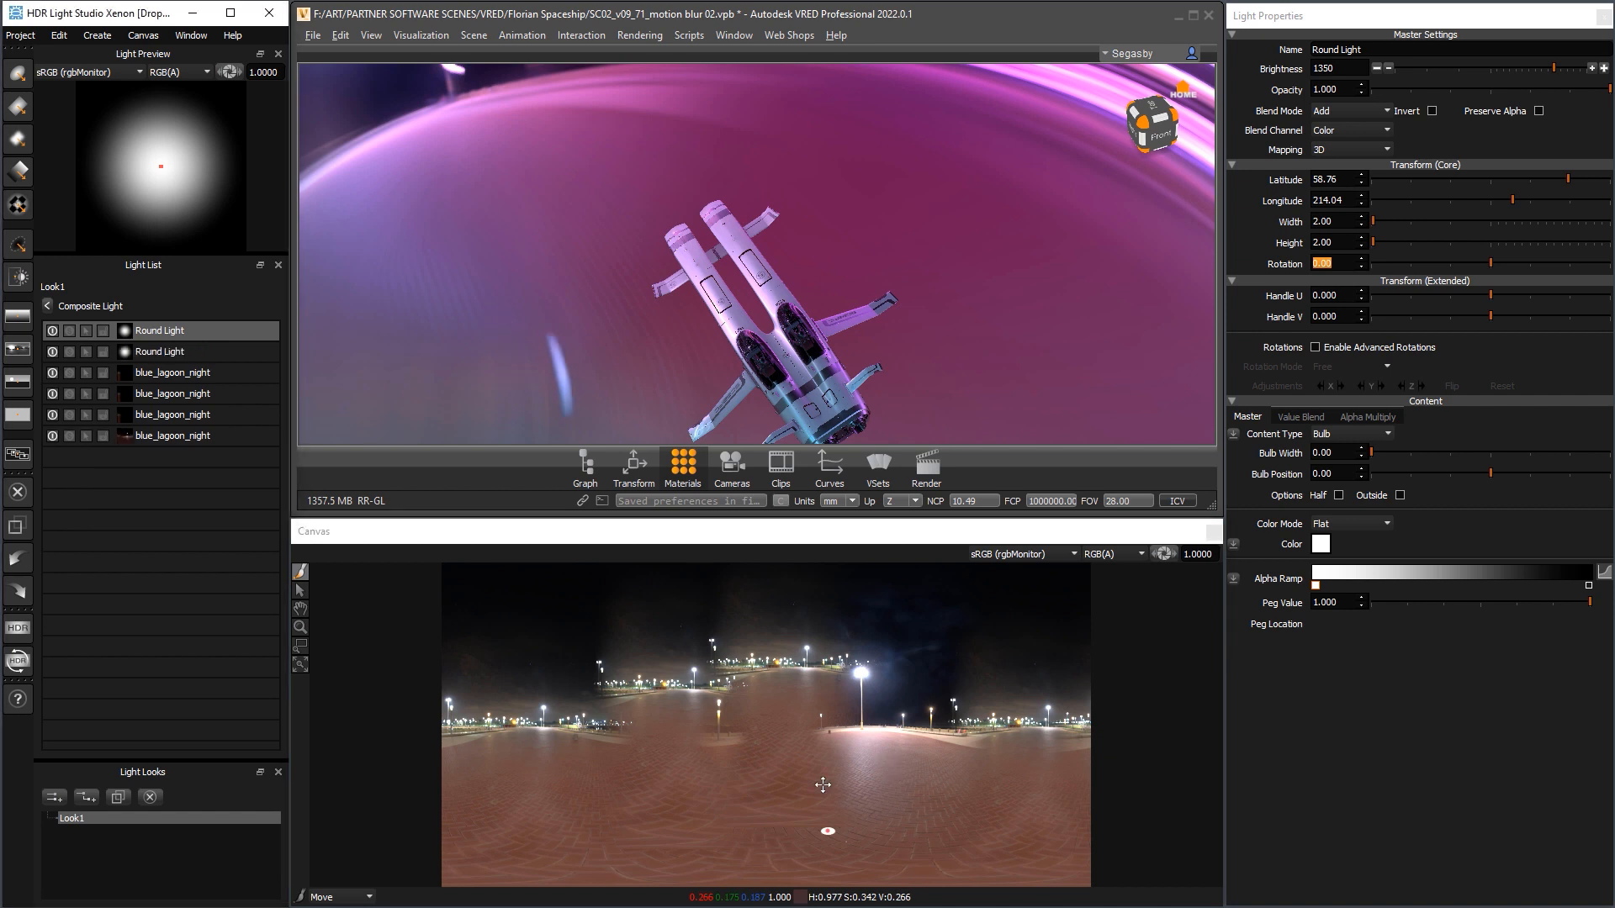
left_click(708, 832)
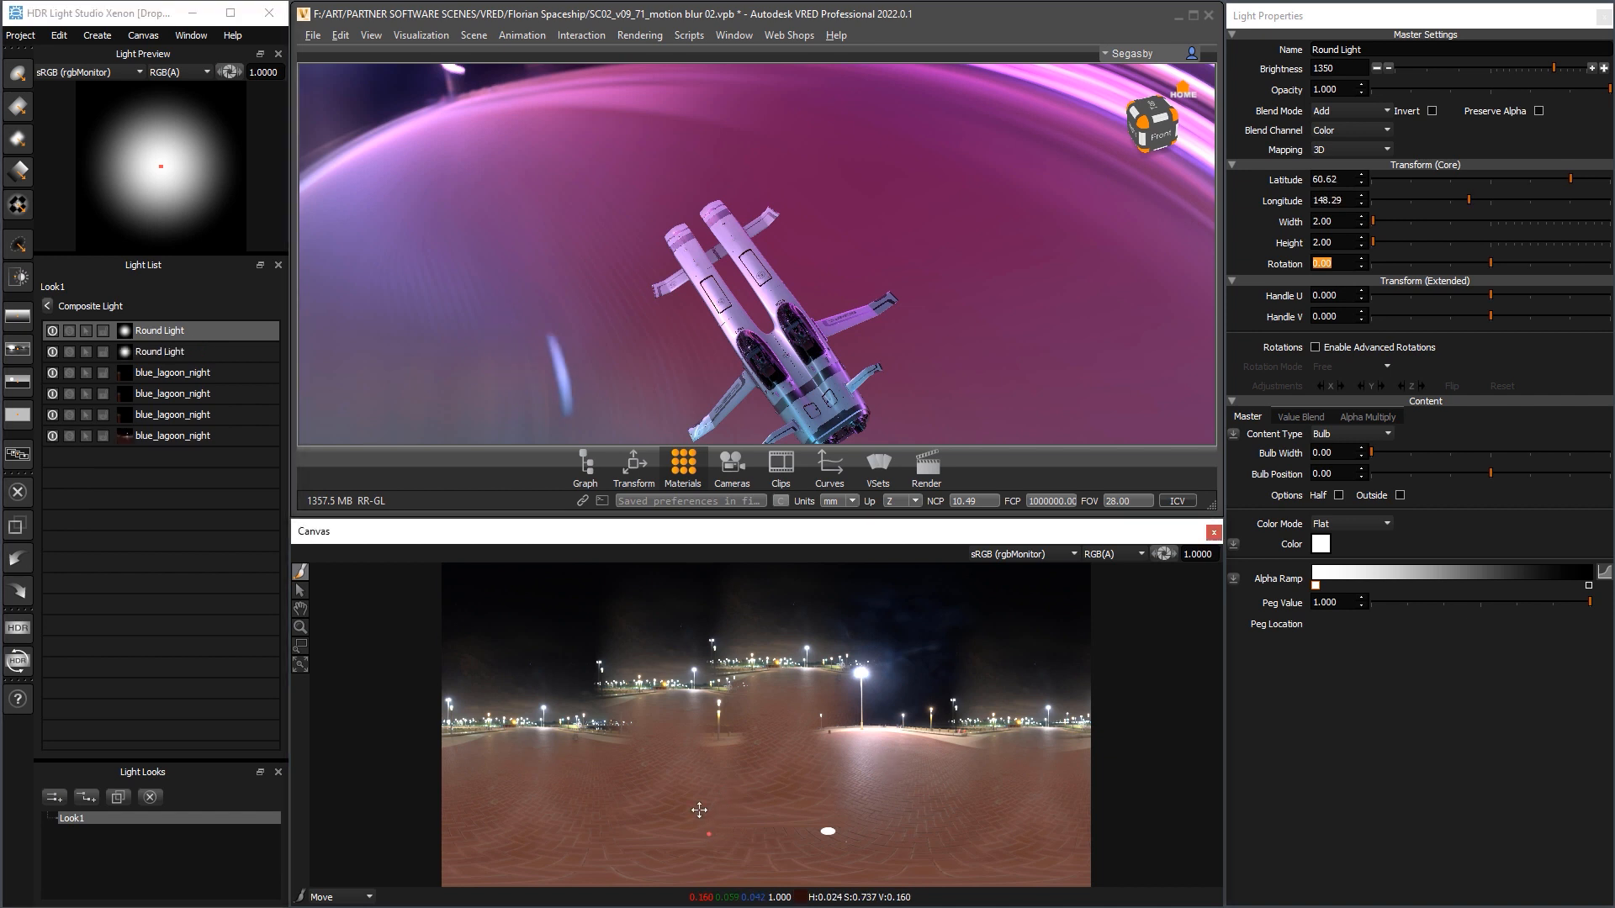
key("ctrl+d")
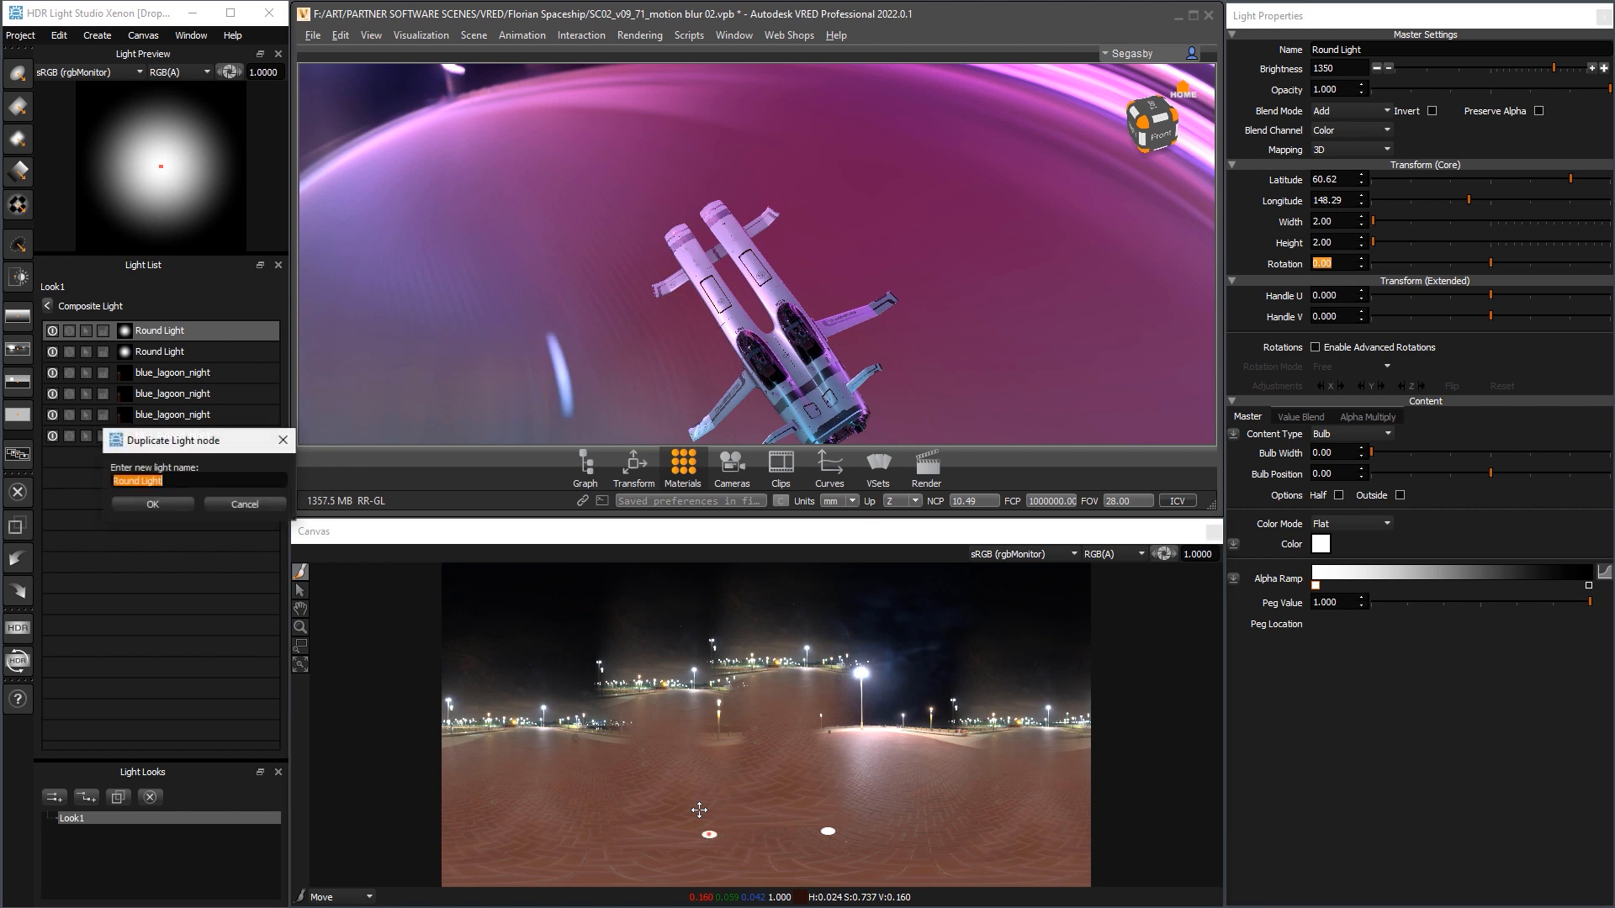
left_click(593, 833)
key("ctrl+d")
left_click(488, 822)
key("ctrl+d")
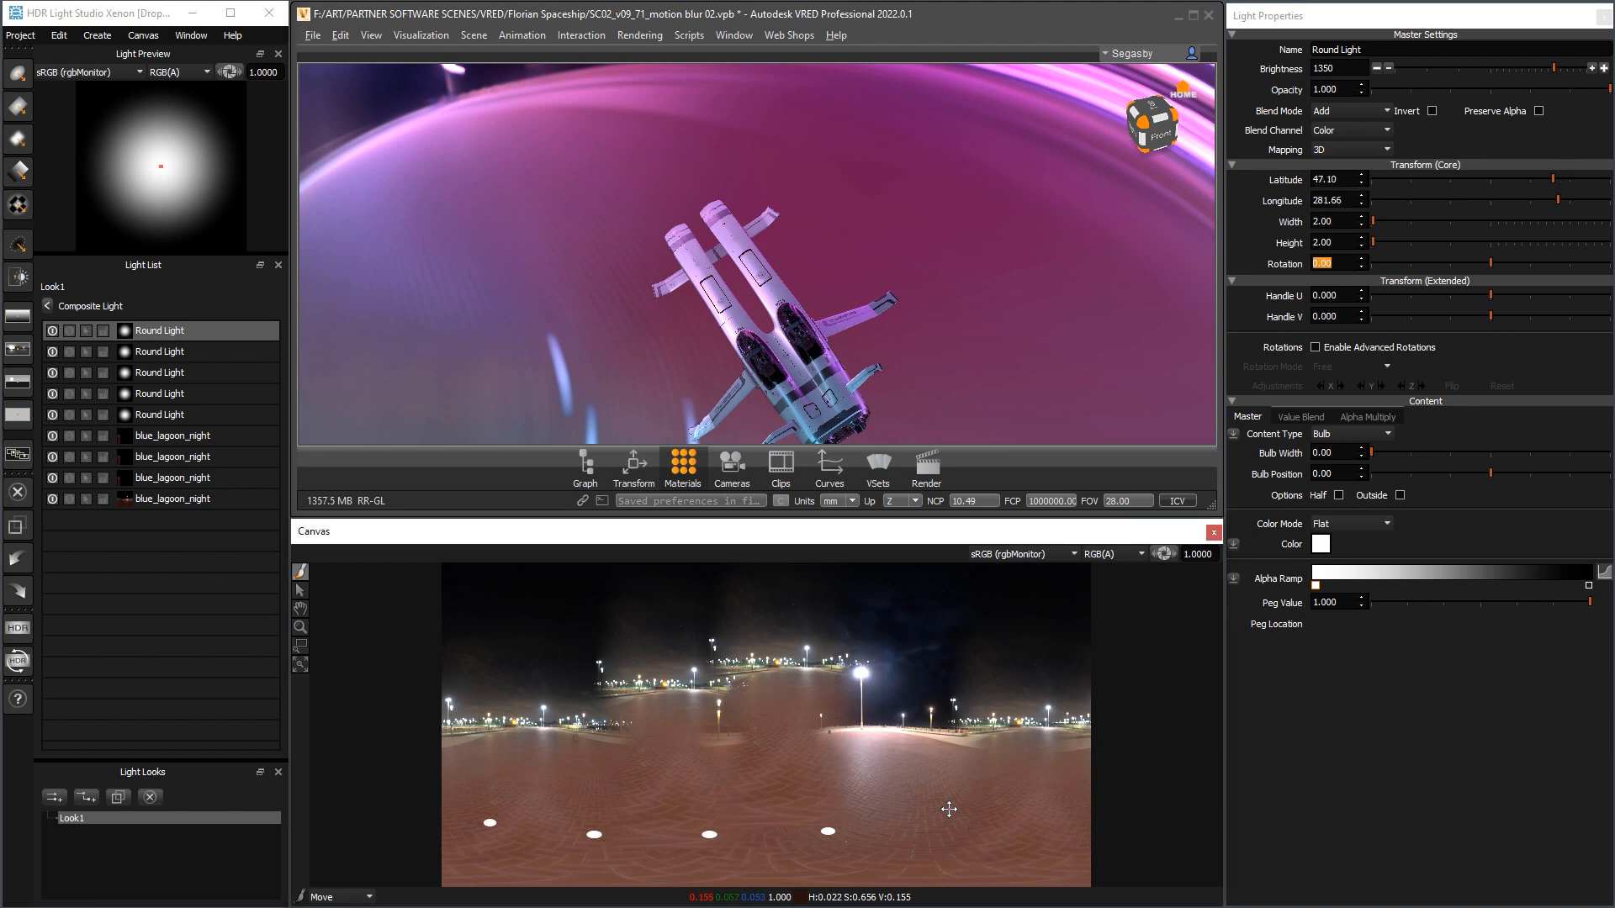
key("ctrl+d")
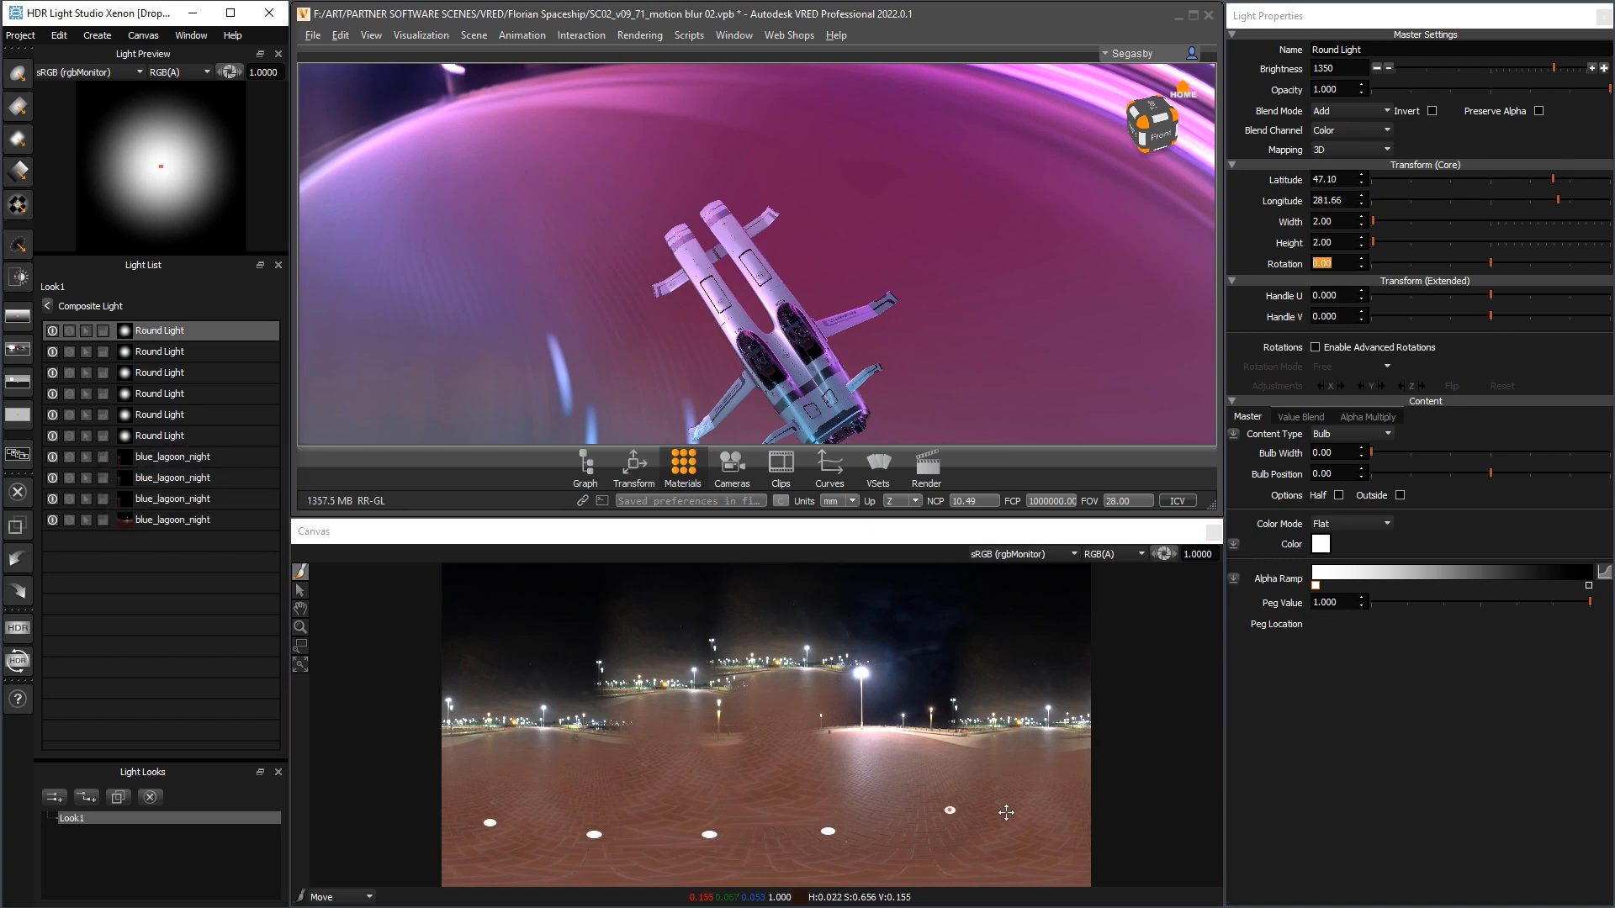
left_click(1054, 820)
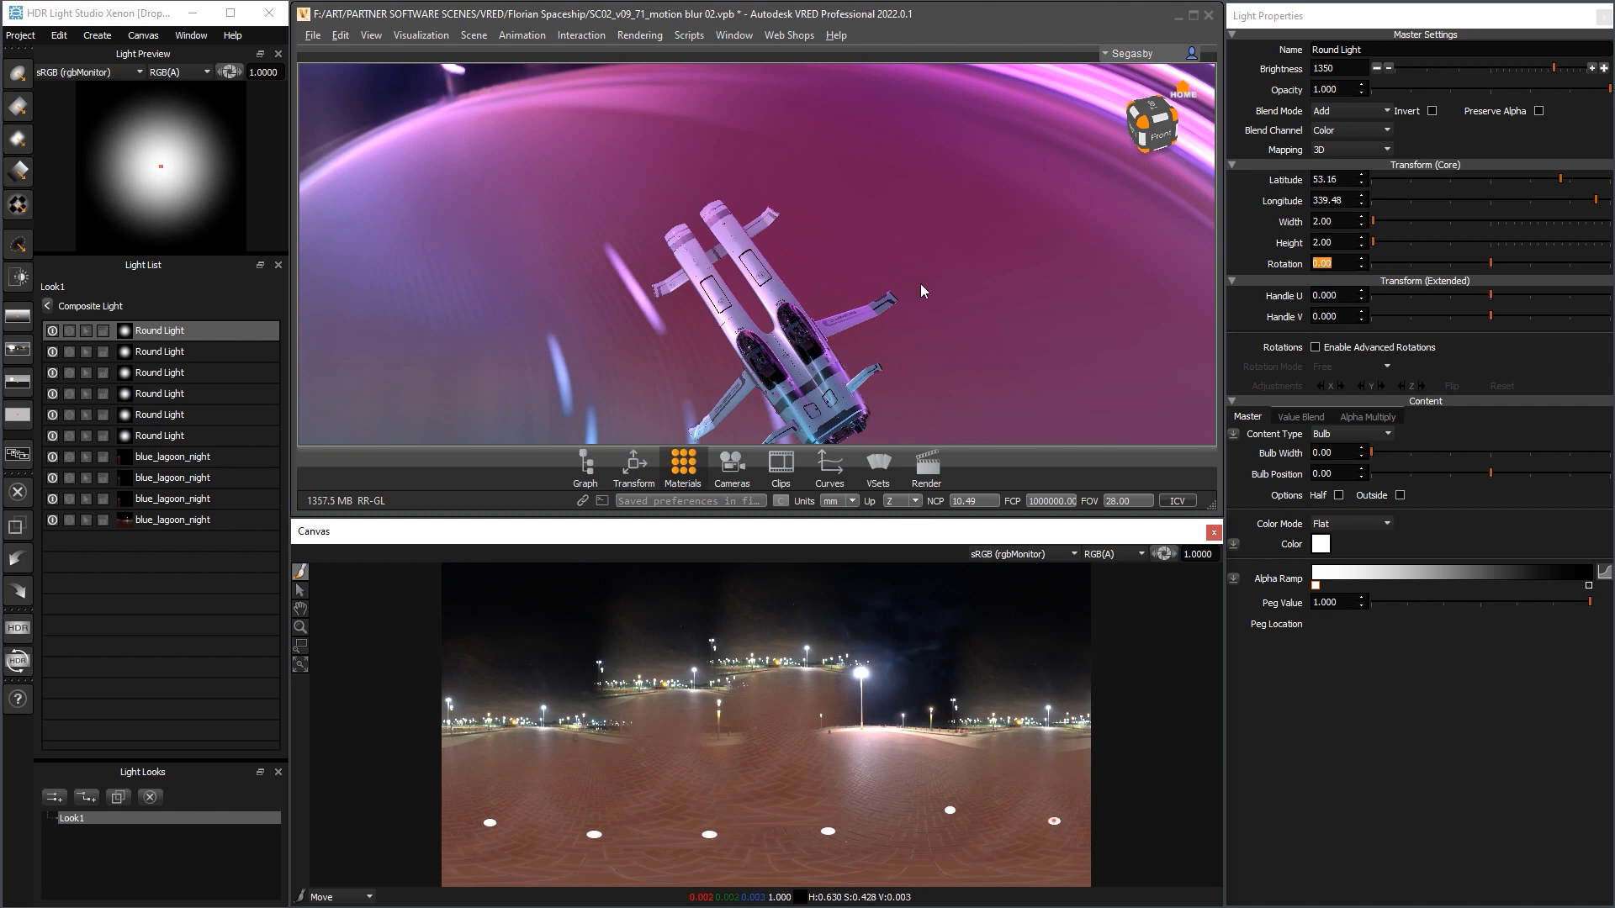
scroll(921, 287, "down", 5)
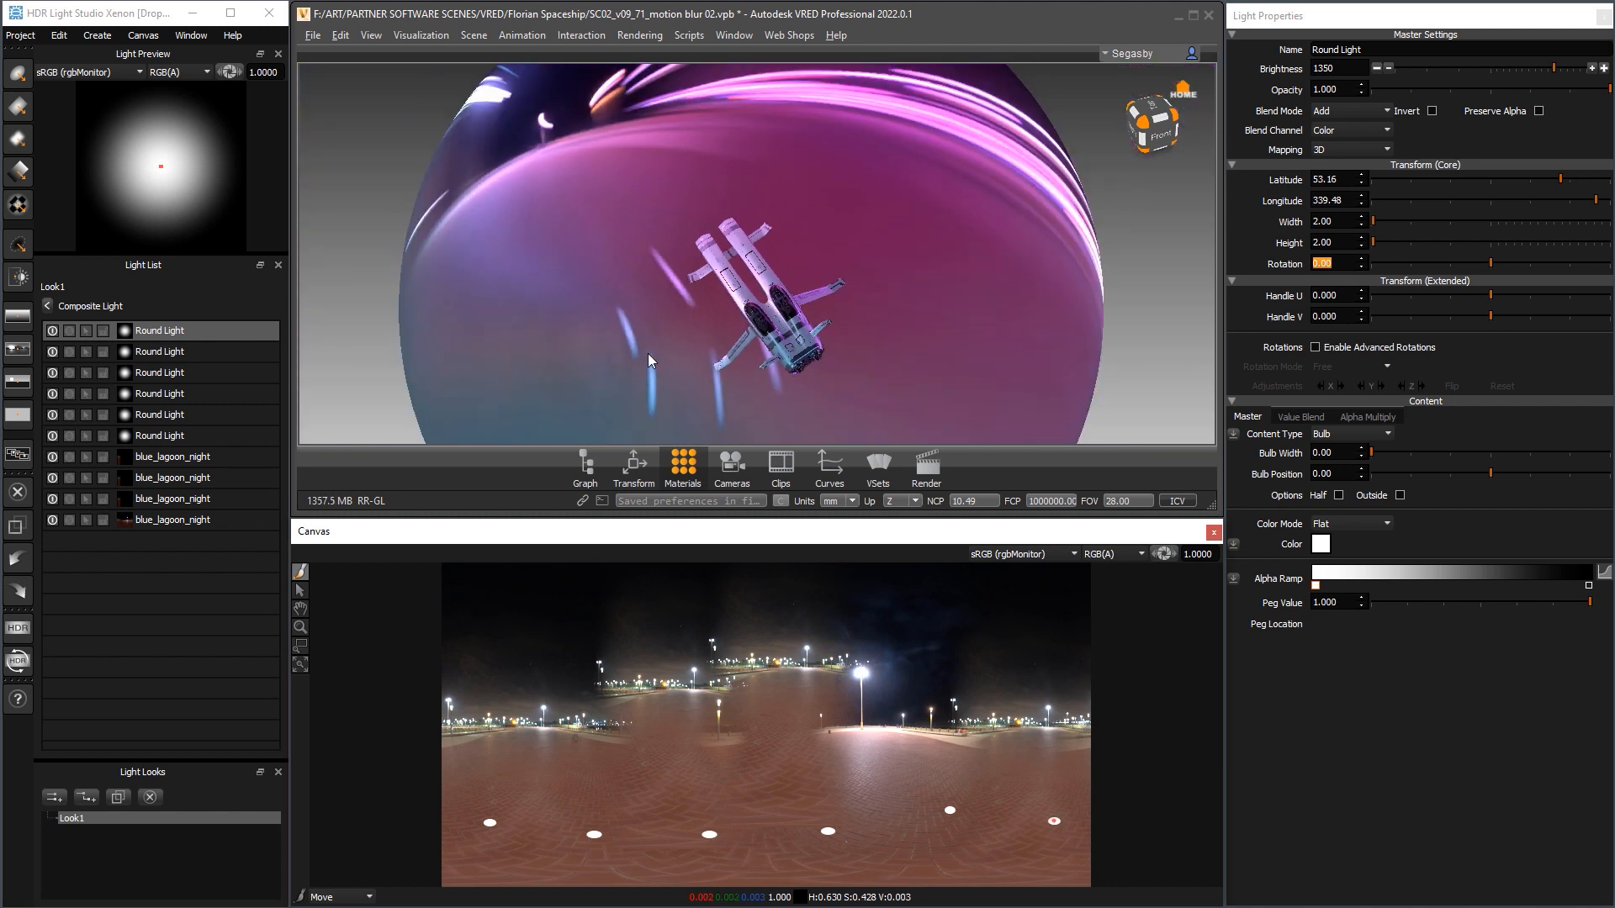
left_click(48, 305)
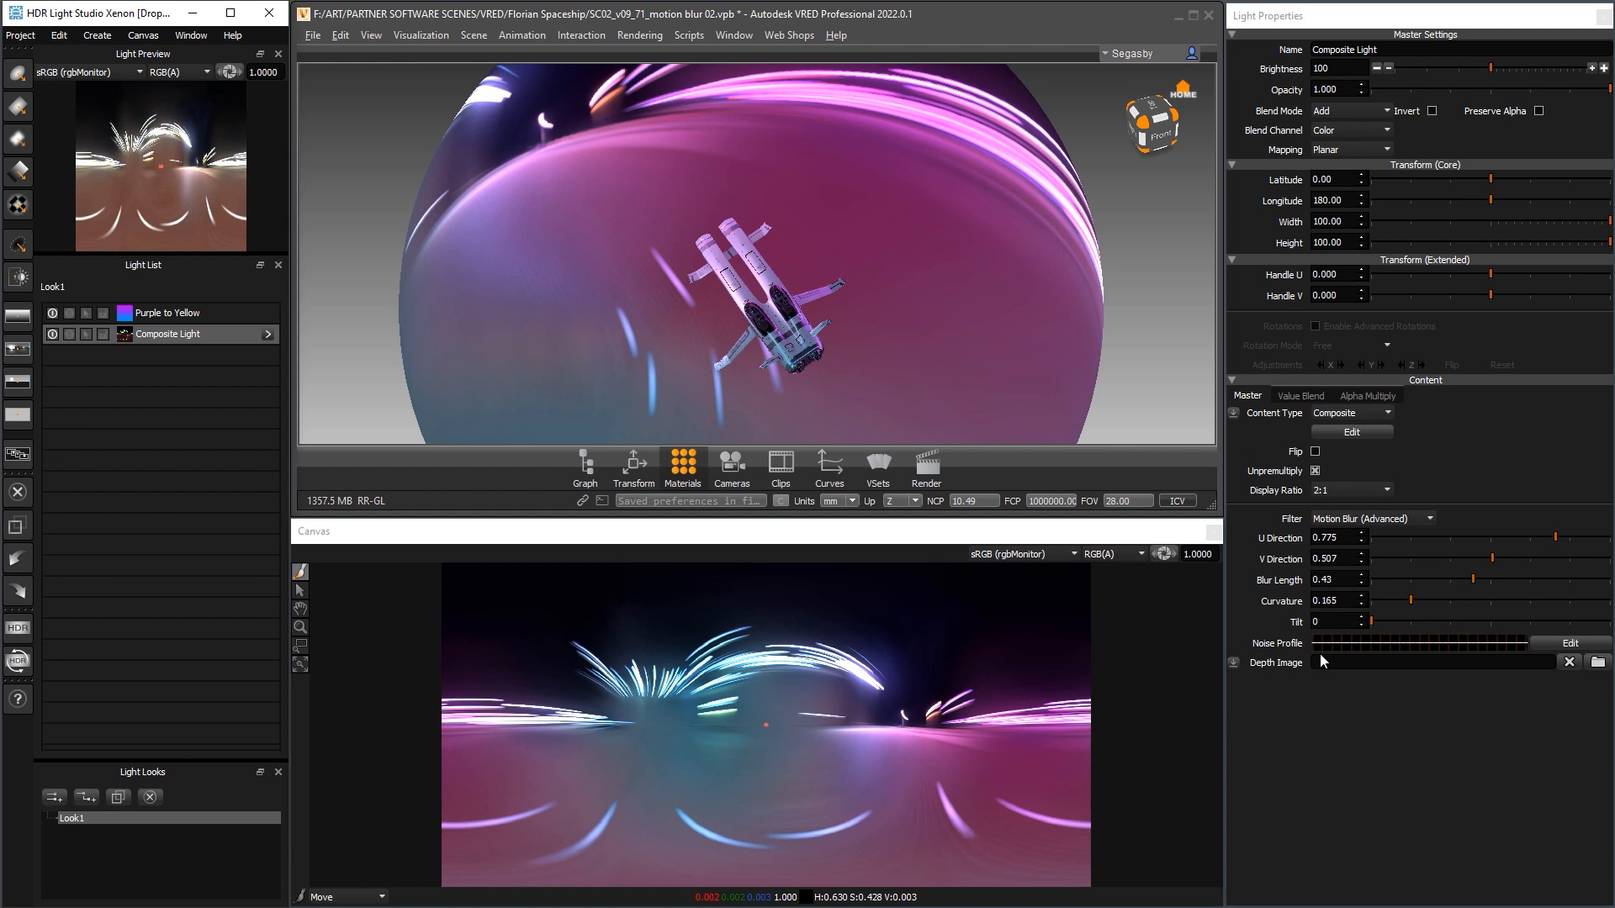
Try motion blur curvatures of 0.359 and 0.077, reduce the curvature to 0, and check the trails from the spaceship's side
left_click(1457, 602)
left_click(1457, 603)
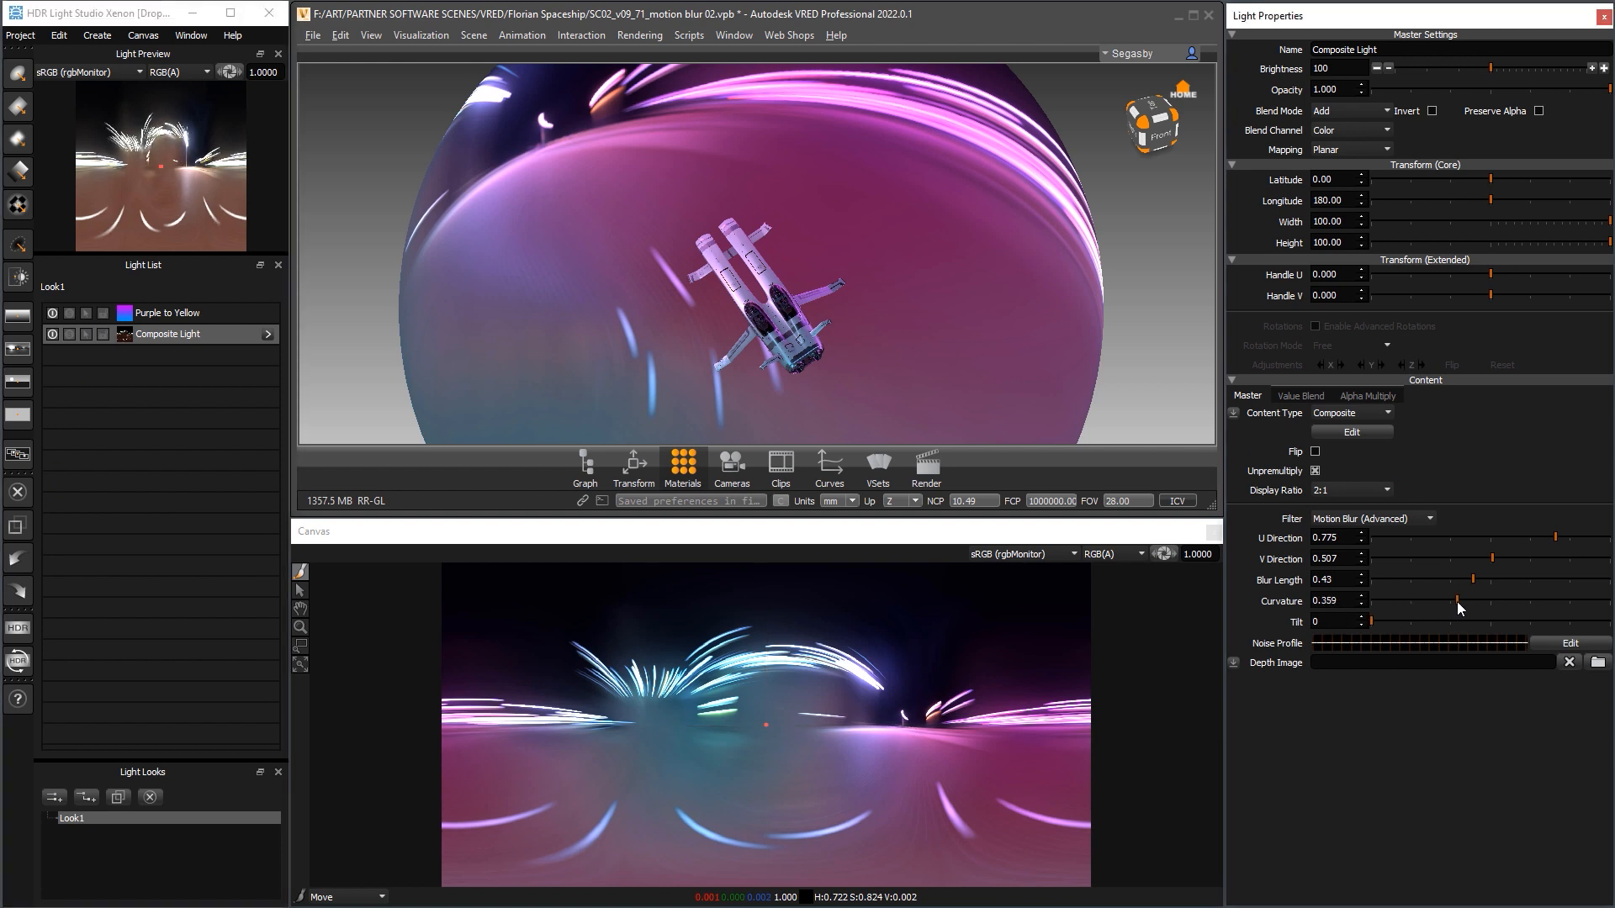
left_click(1501, 599)
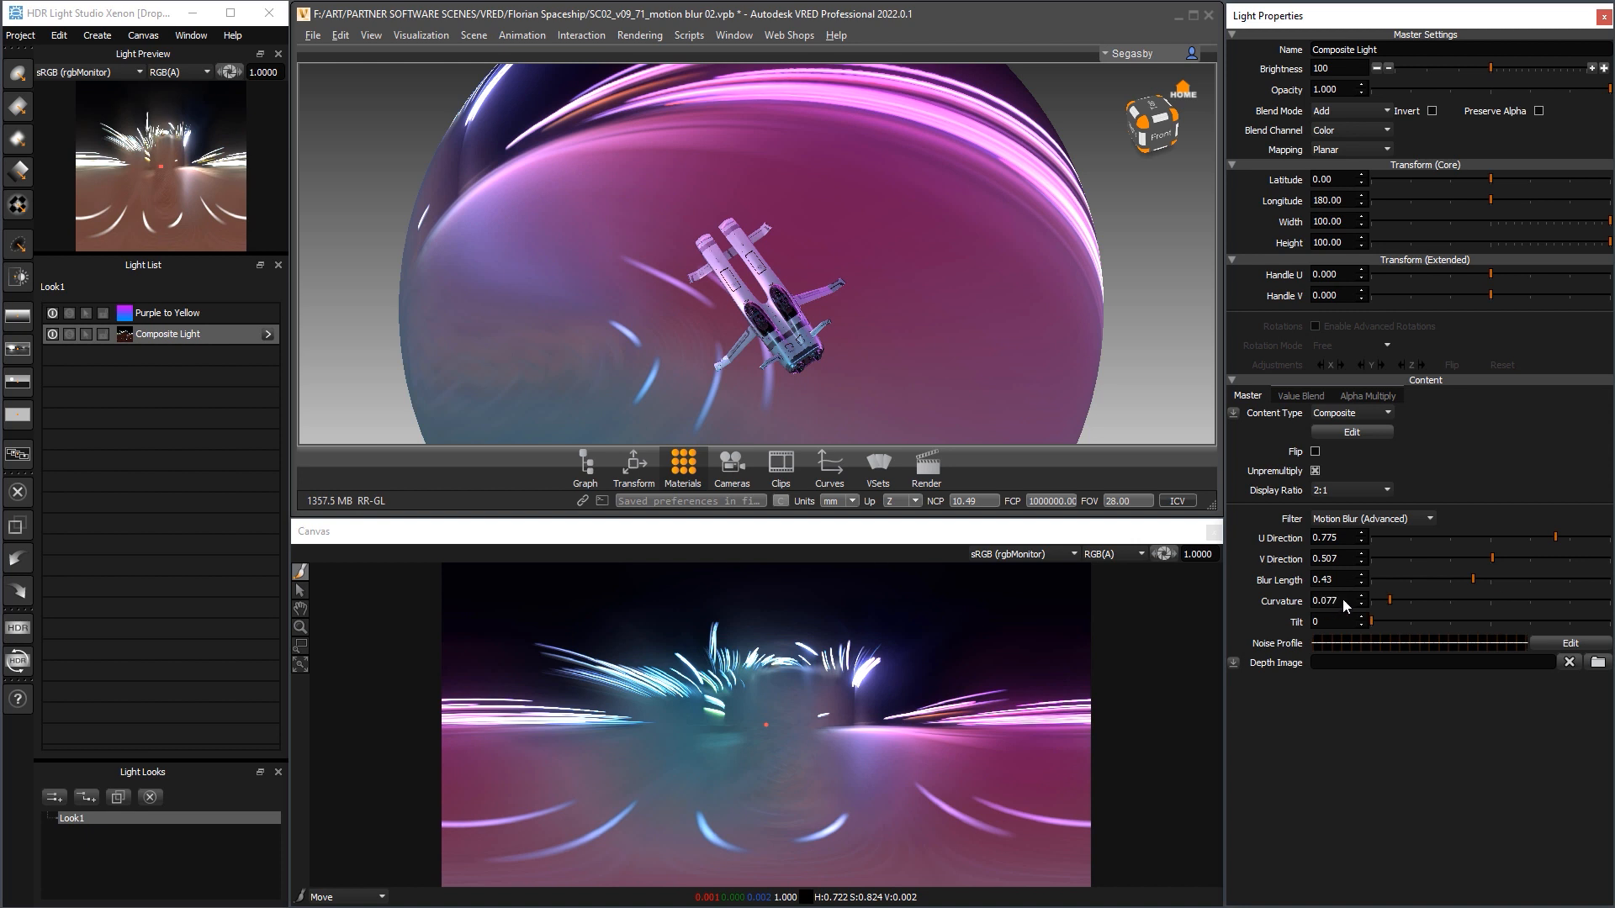
scroll(1344, 601, "down", 8)
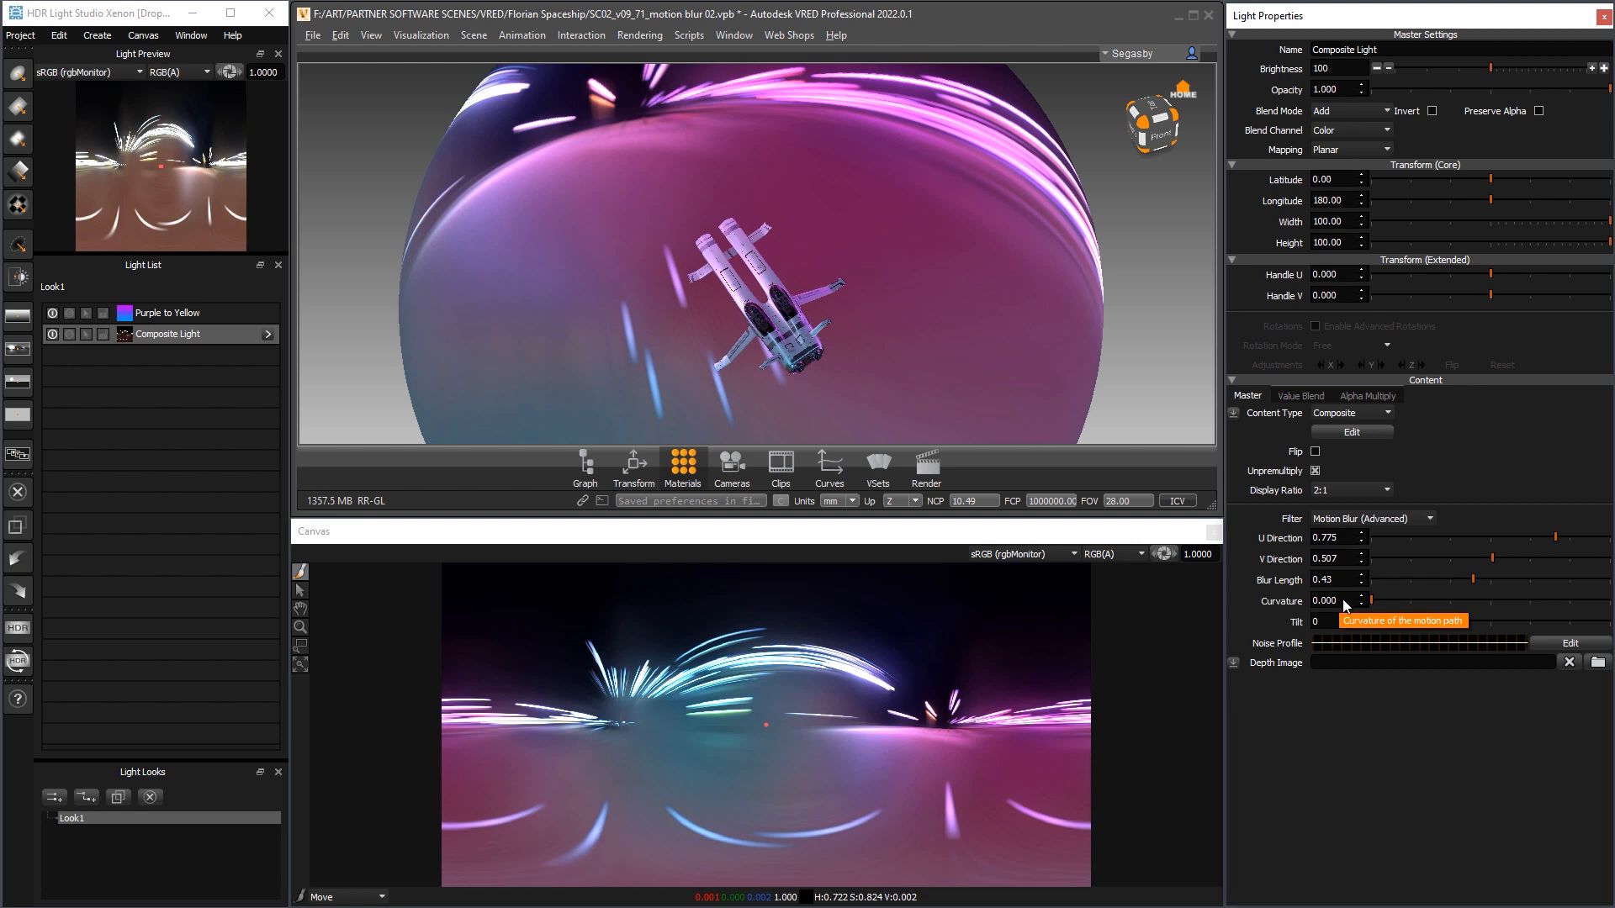
left_click_drag(920, 356, 777, 328)
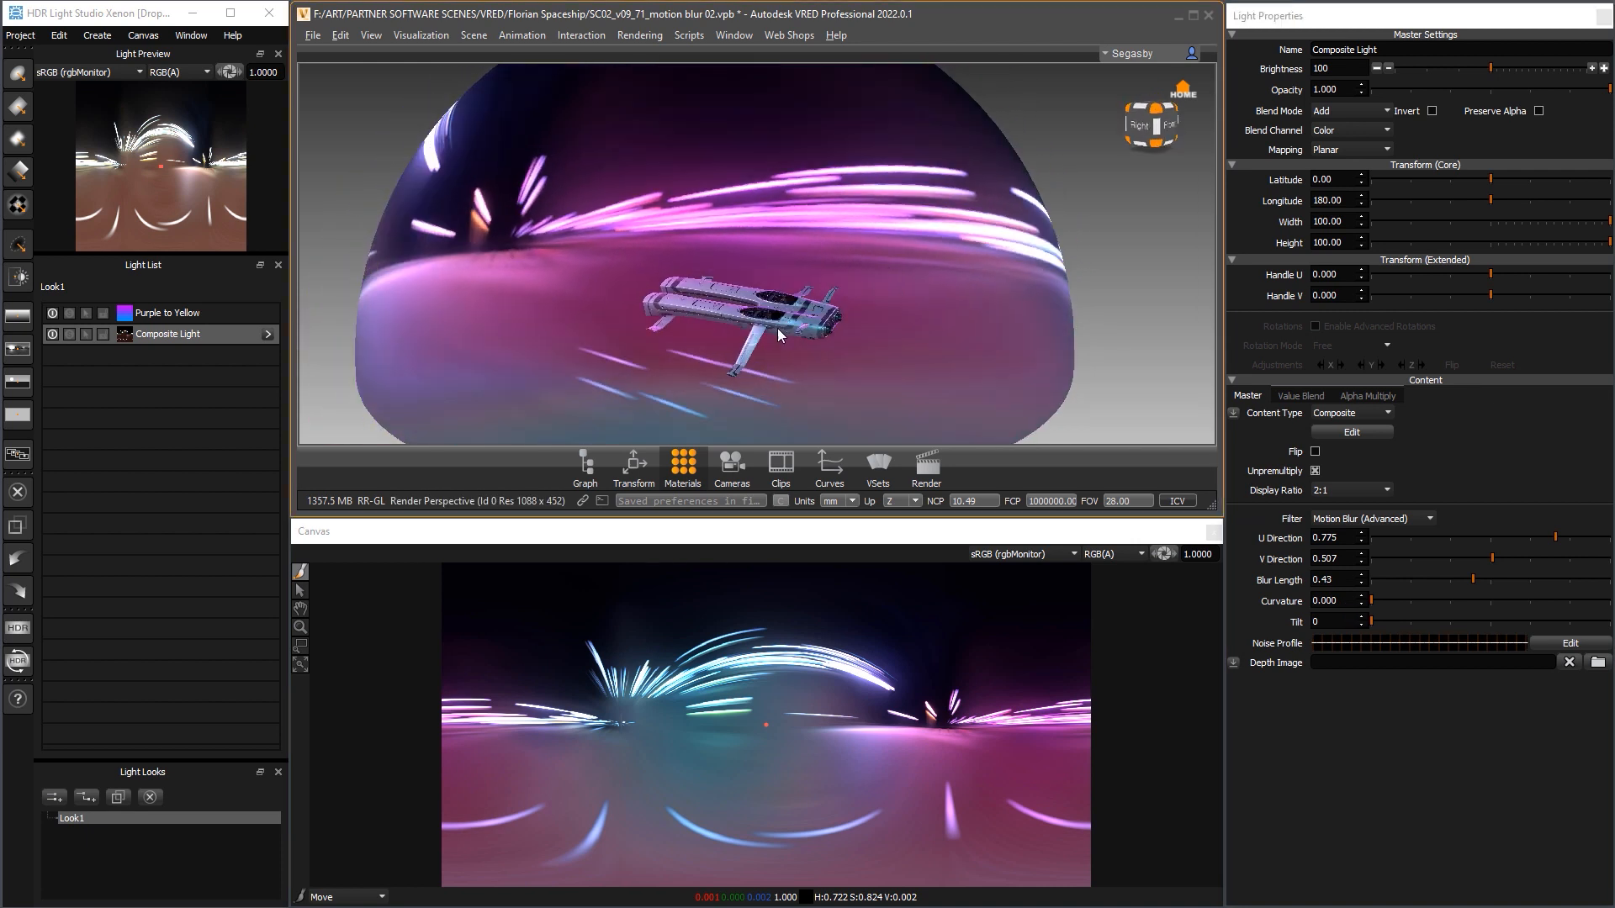
Try a motion blur curvature of 0.141 with a tilt of 90 and view the trails from the spaceship's right side
left_click(1405, 601)
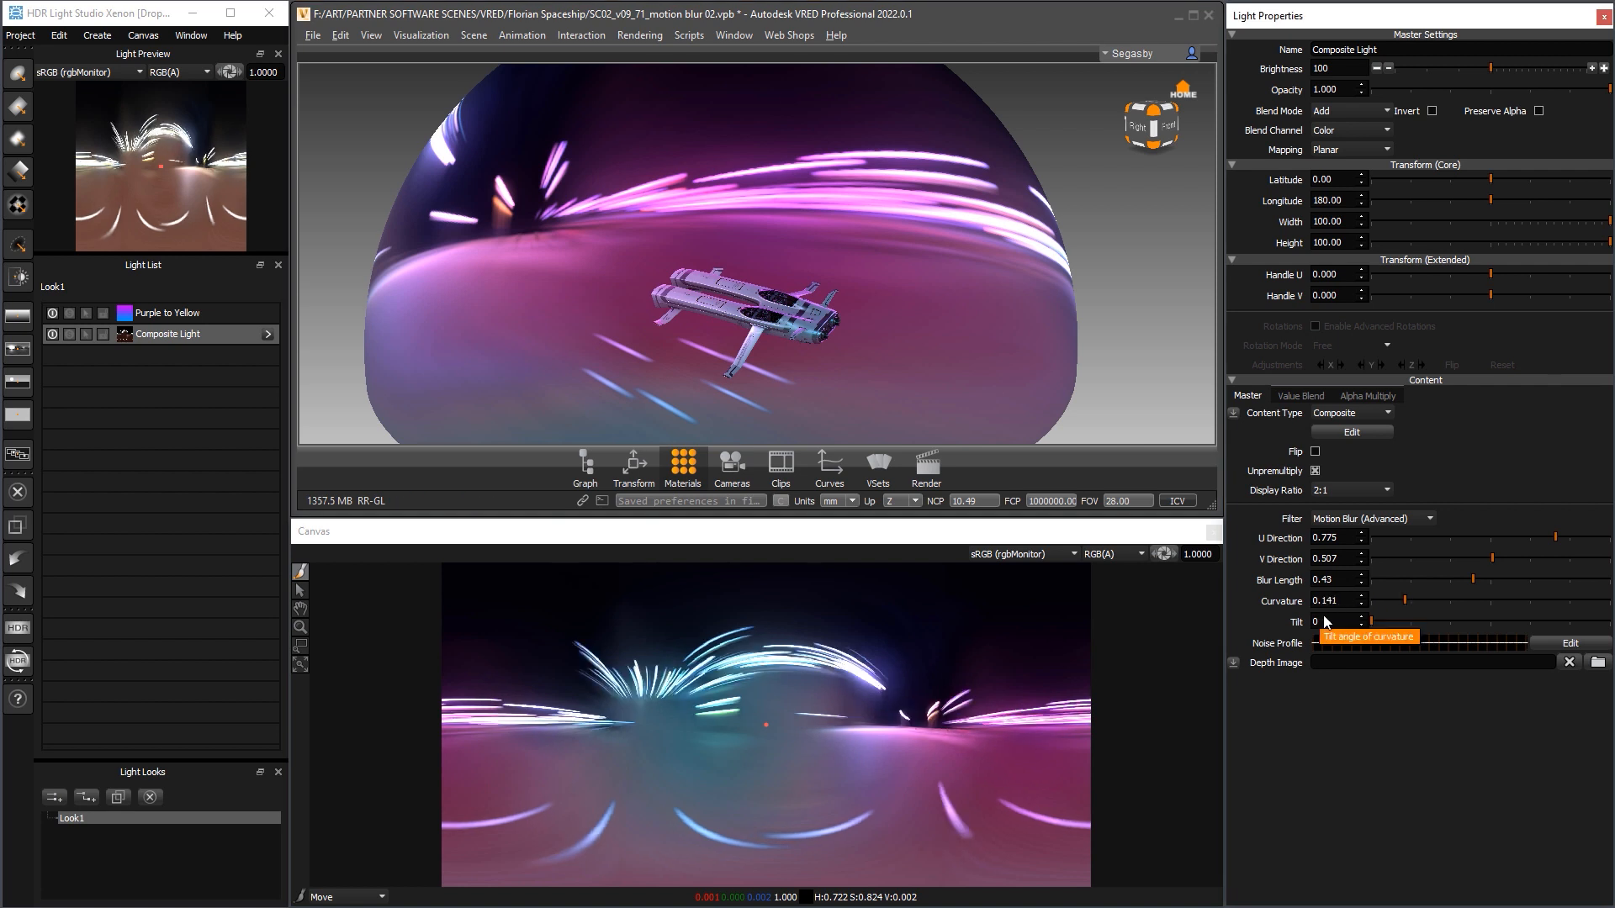
left_click_drag(868, 337, 746, 227)
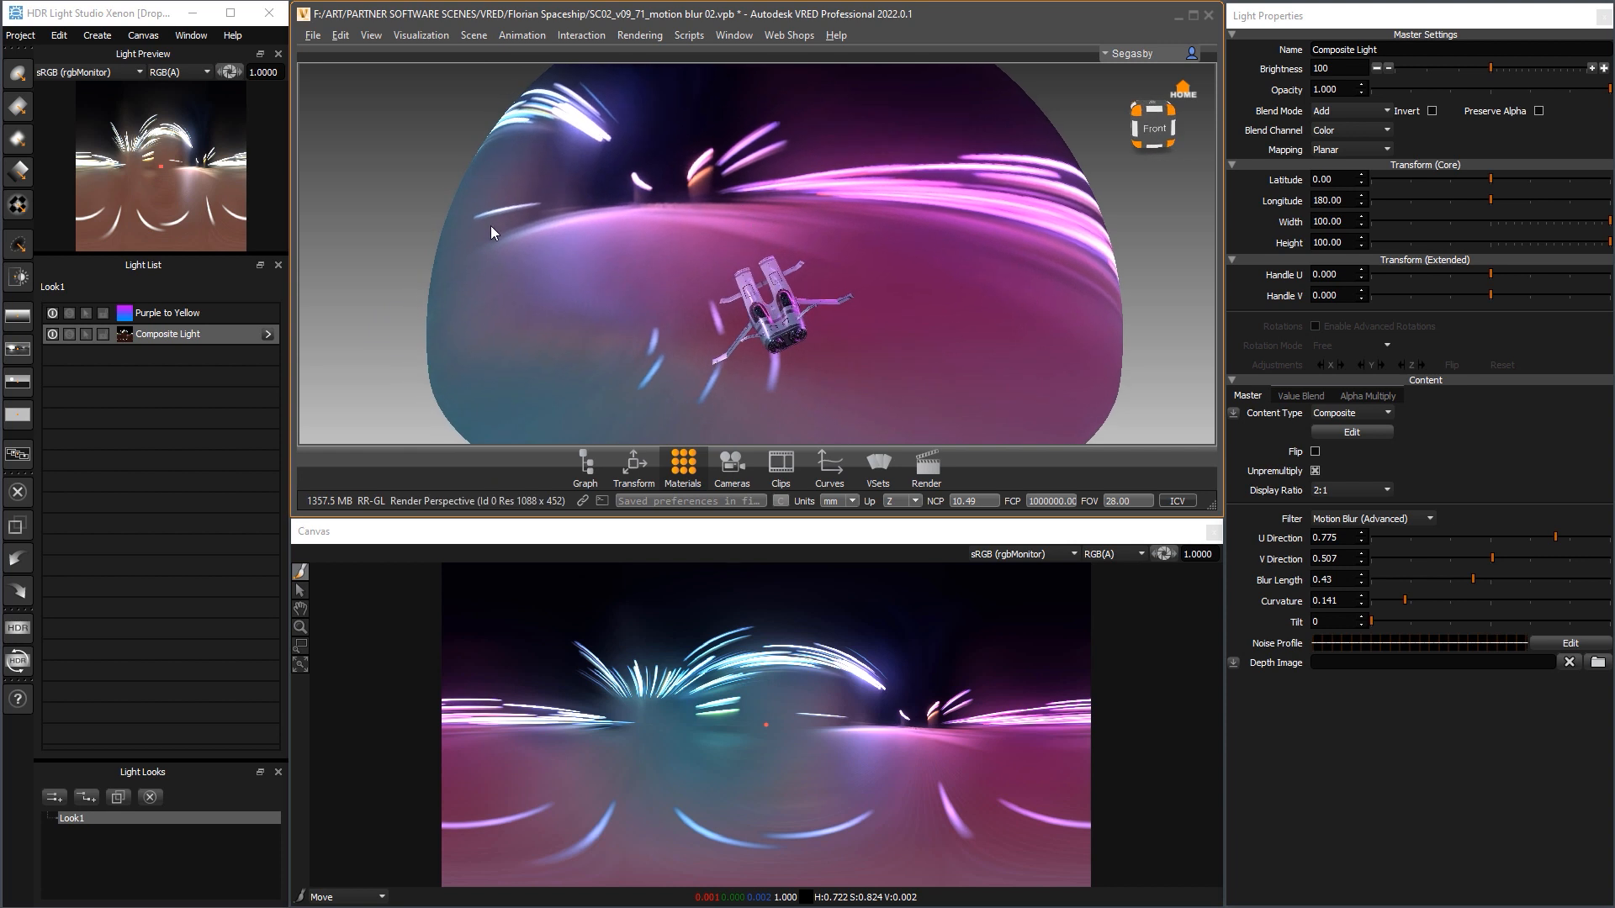
left_click_drag(1332, 621, 1287, 619)
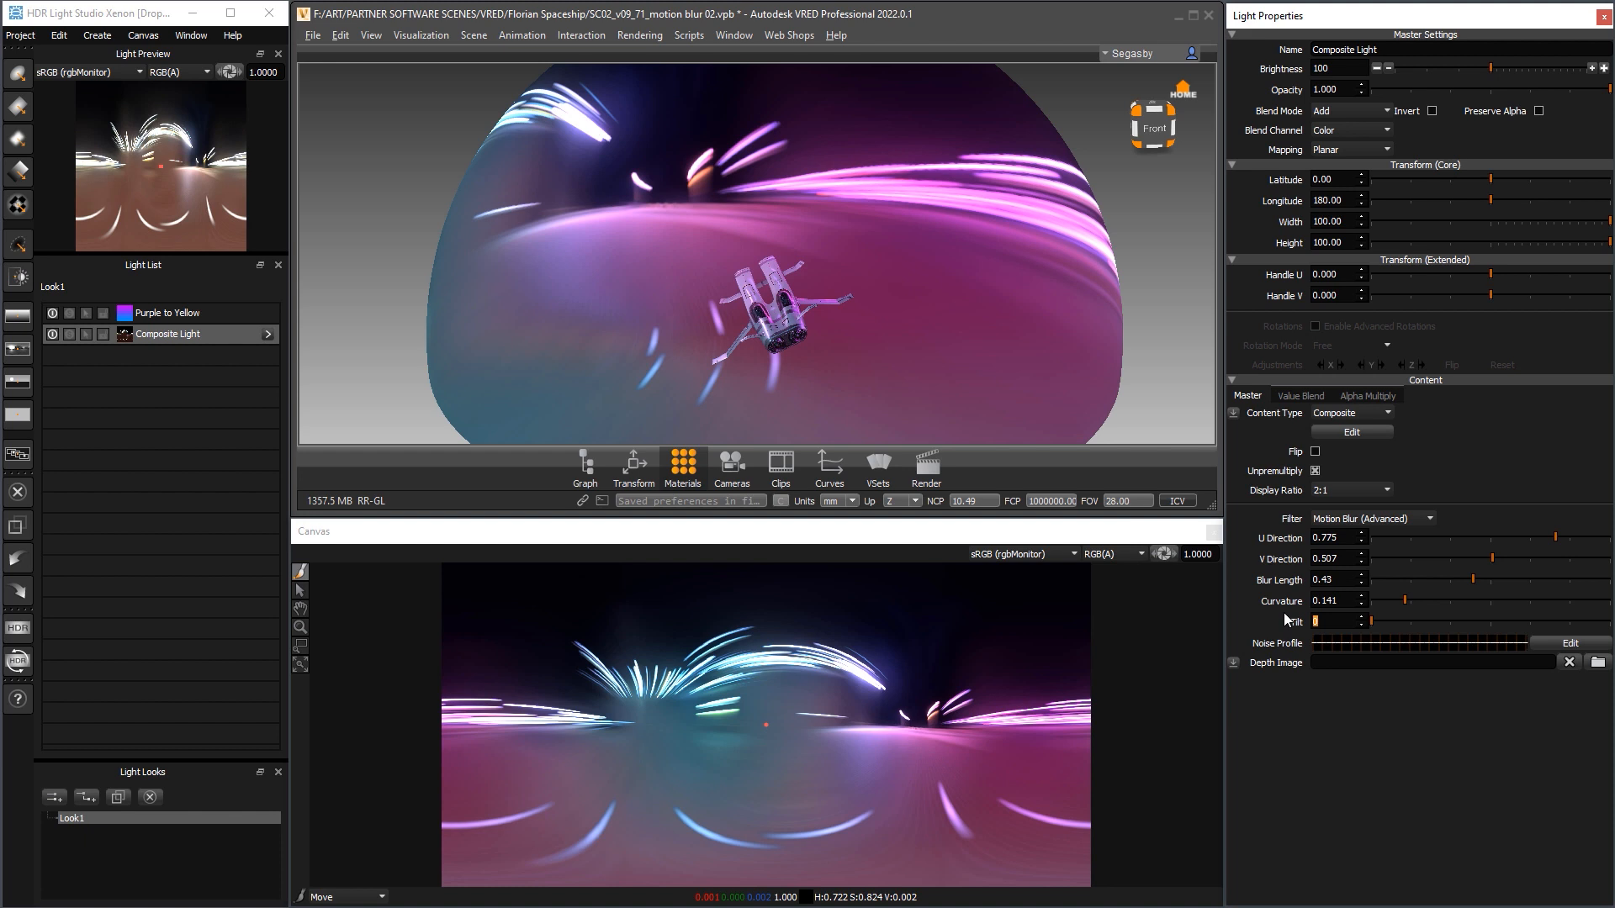
type("90")
key("Return")
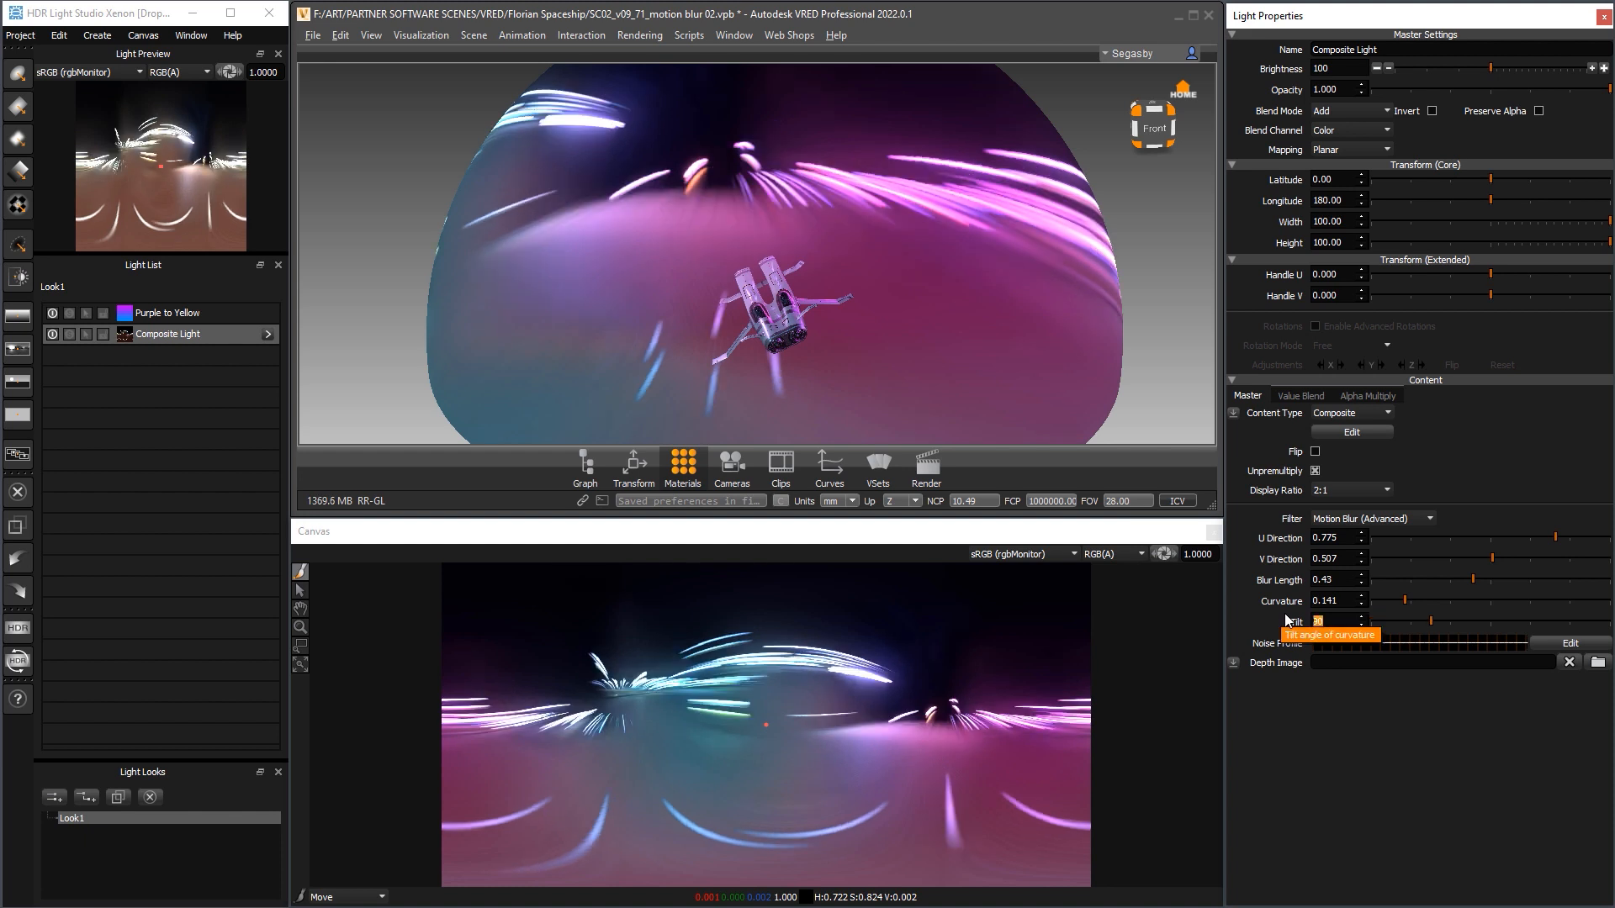
left_click_drag(820, 311, 971, 200)
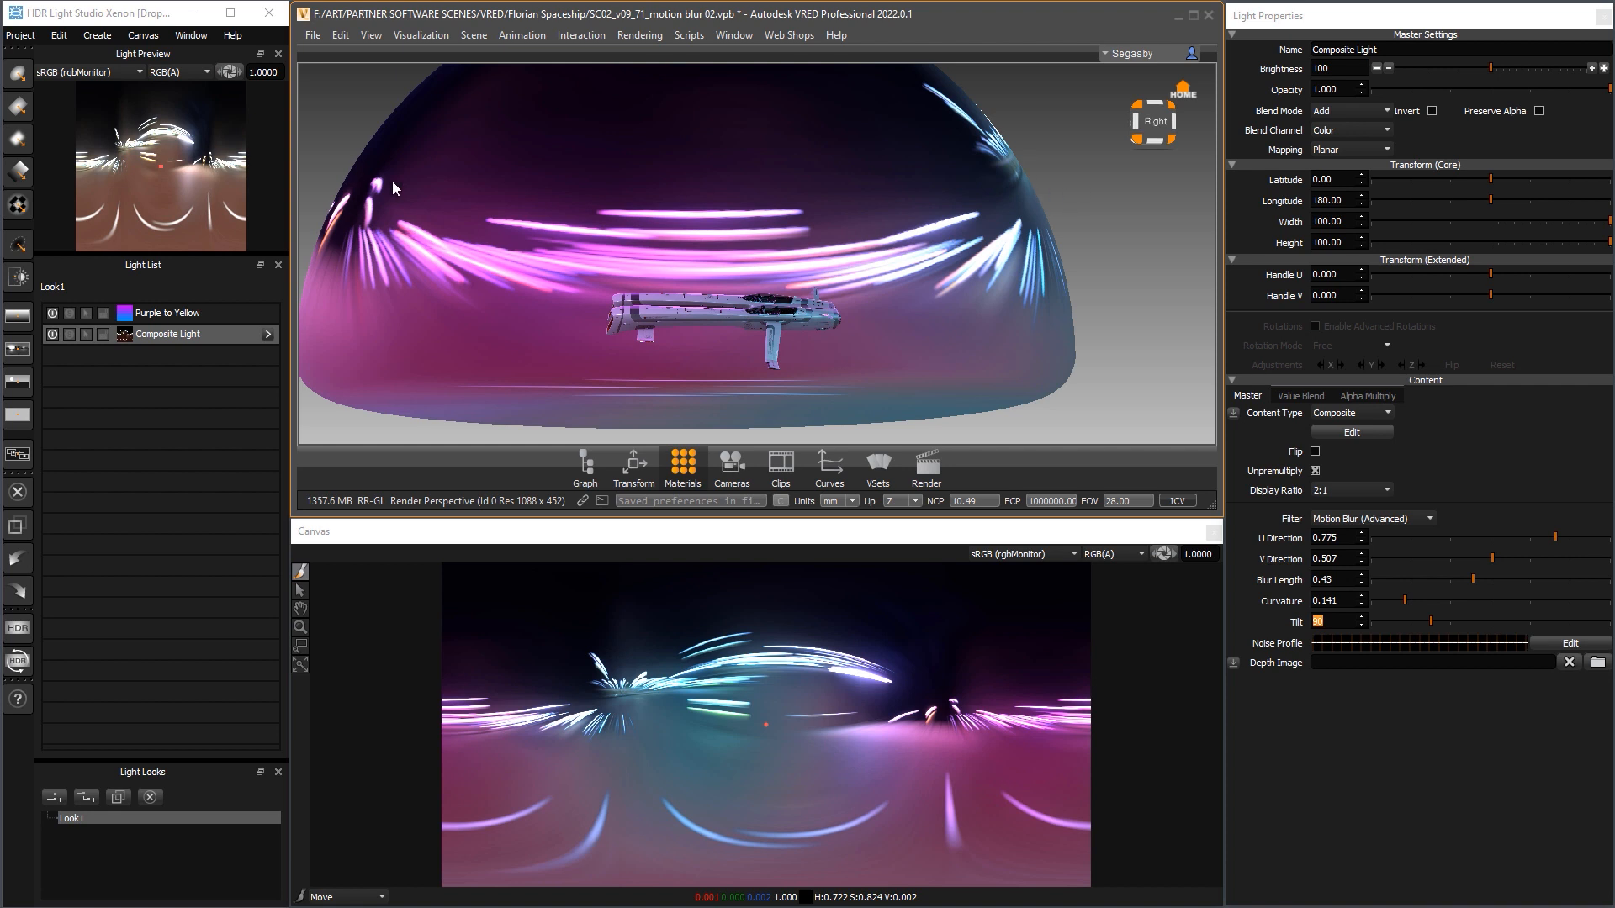
Set the motion blur curvature to 0.338 and the tilt to 180, and inspect the trails from the front
left_click(1451, 599)
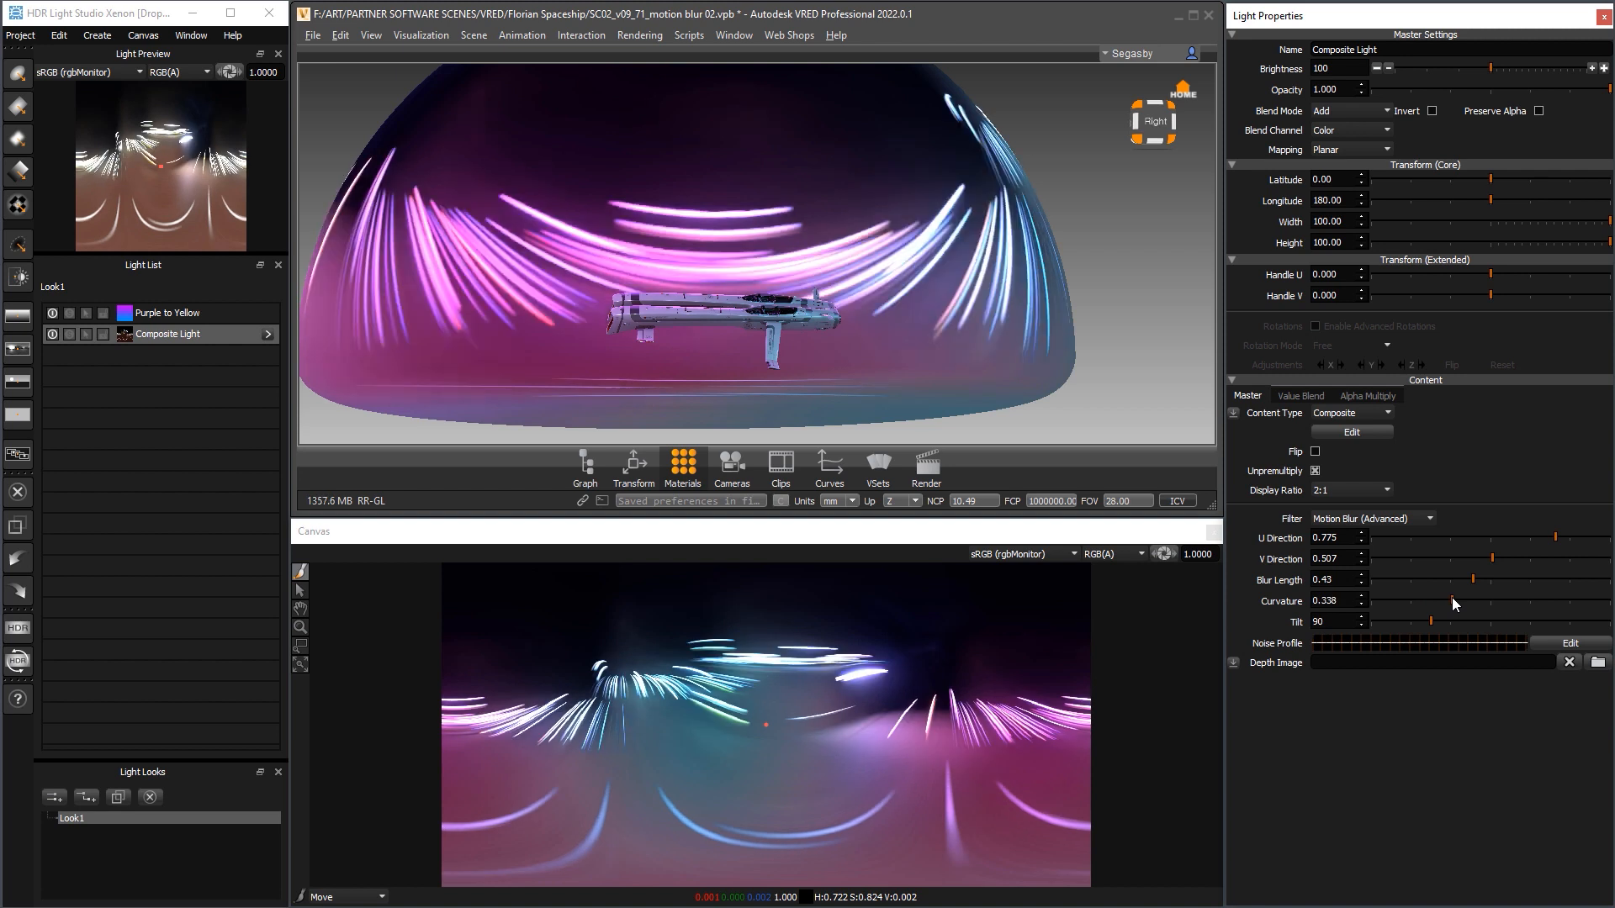
left_click_drag(1346, 623, 1302, 624)
type("1")
left_click_drag(1144, 346, 576, 379)
type("80")
key("Return")
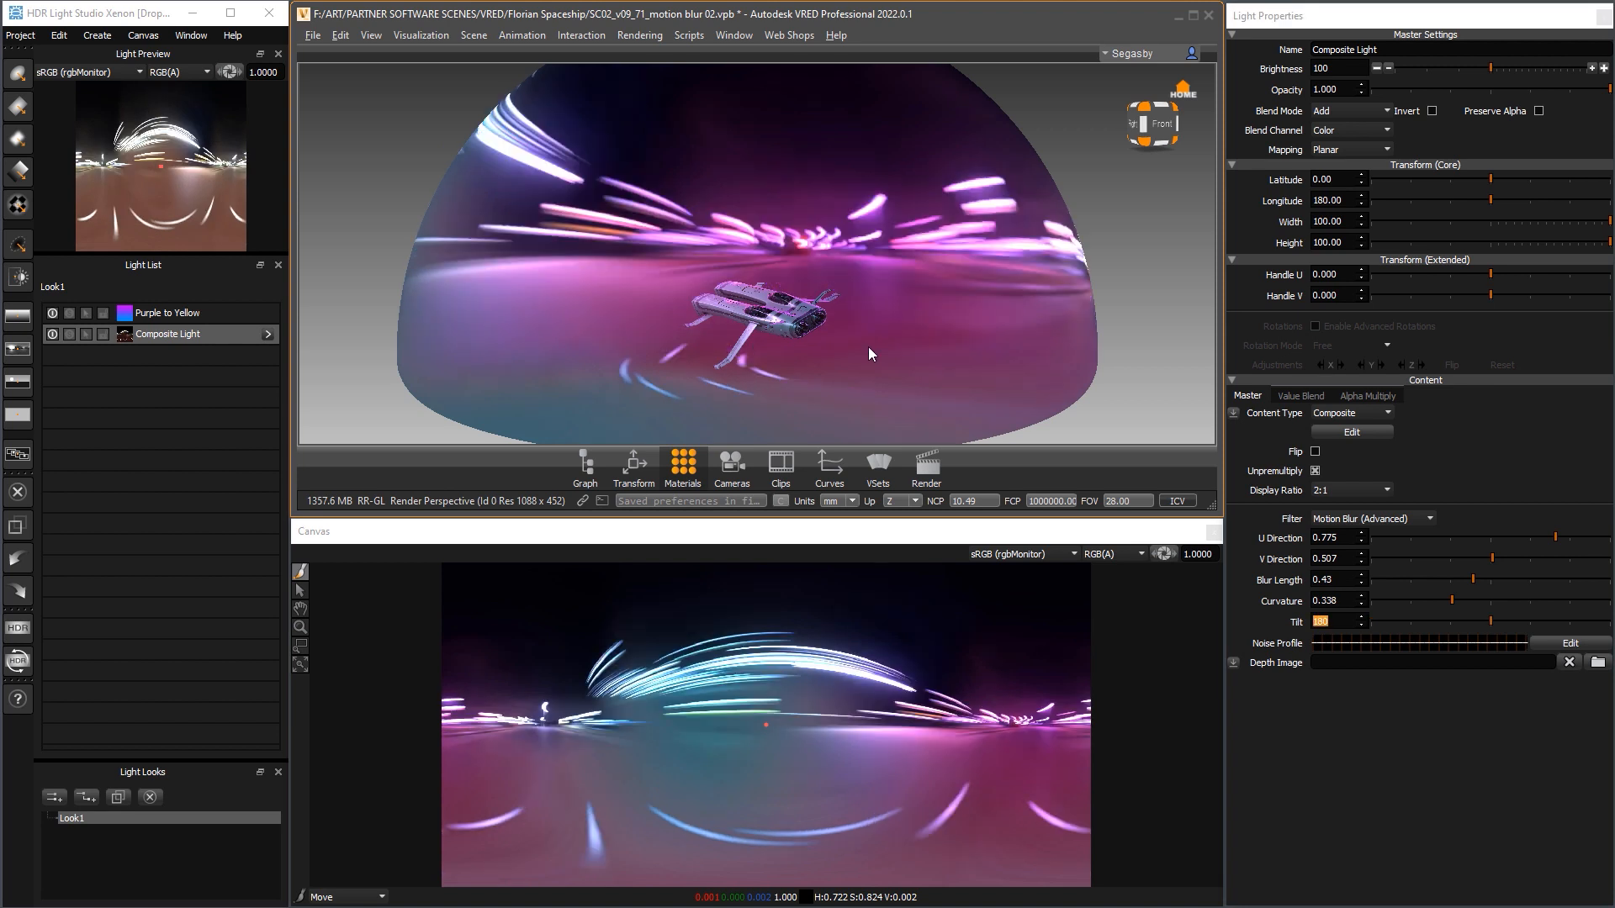
left_click_drag(876, 341, 574, 391)
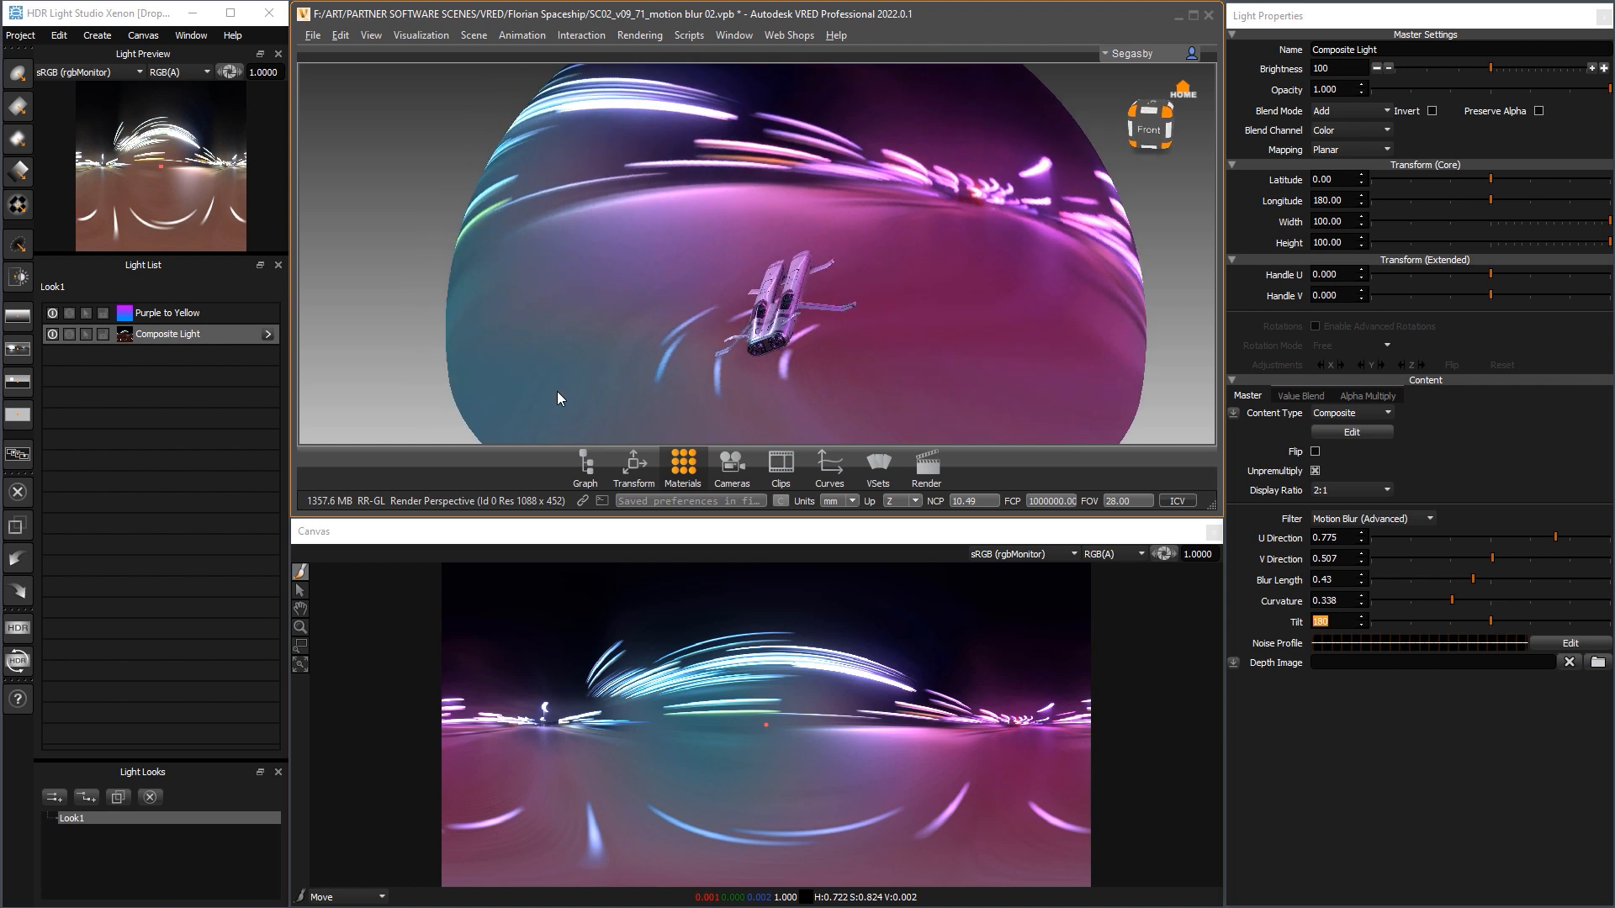
Set the motion blur tilt to 270 and check the arched trails from the spaceship's right side
left_click_drag(1342, 624, 1250, 614)
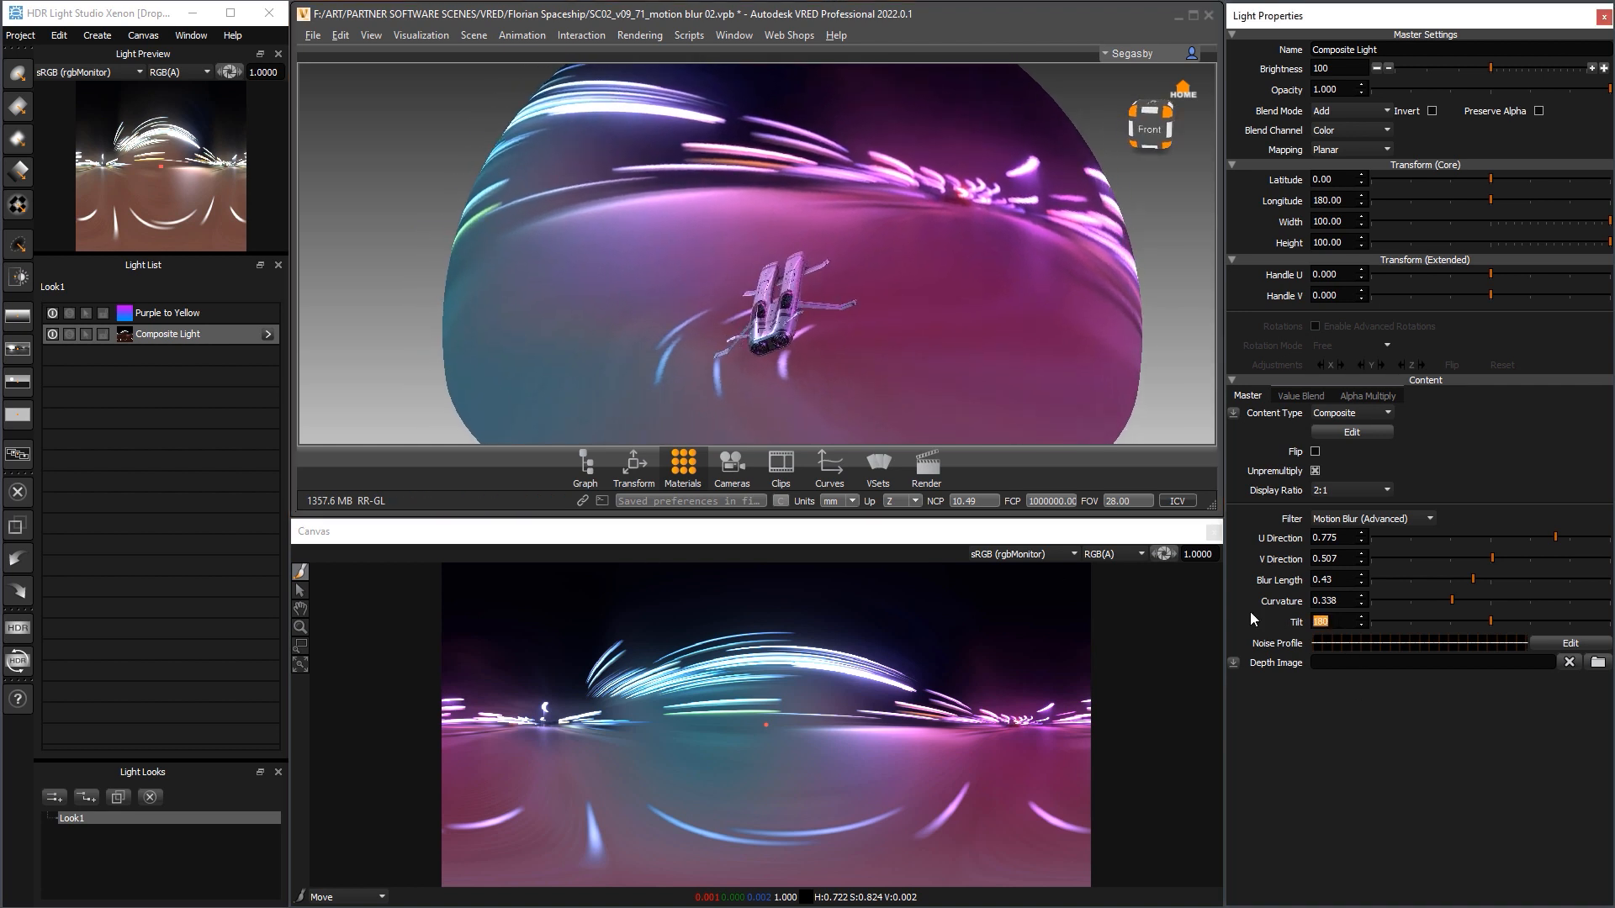
type("270")
key("Return")
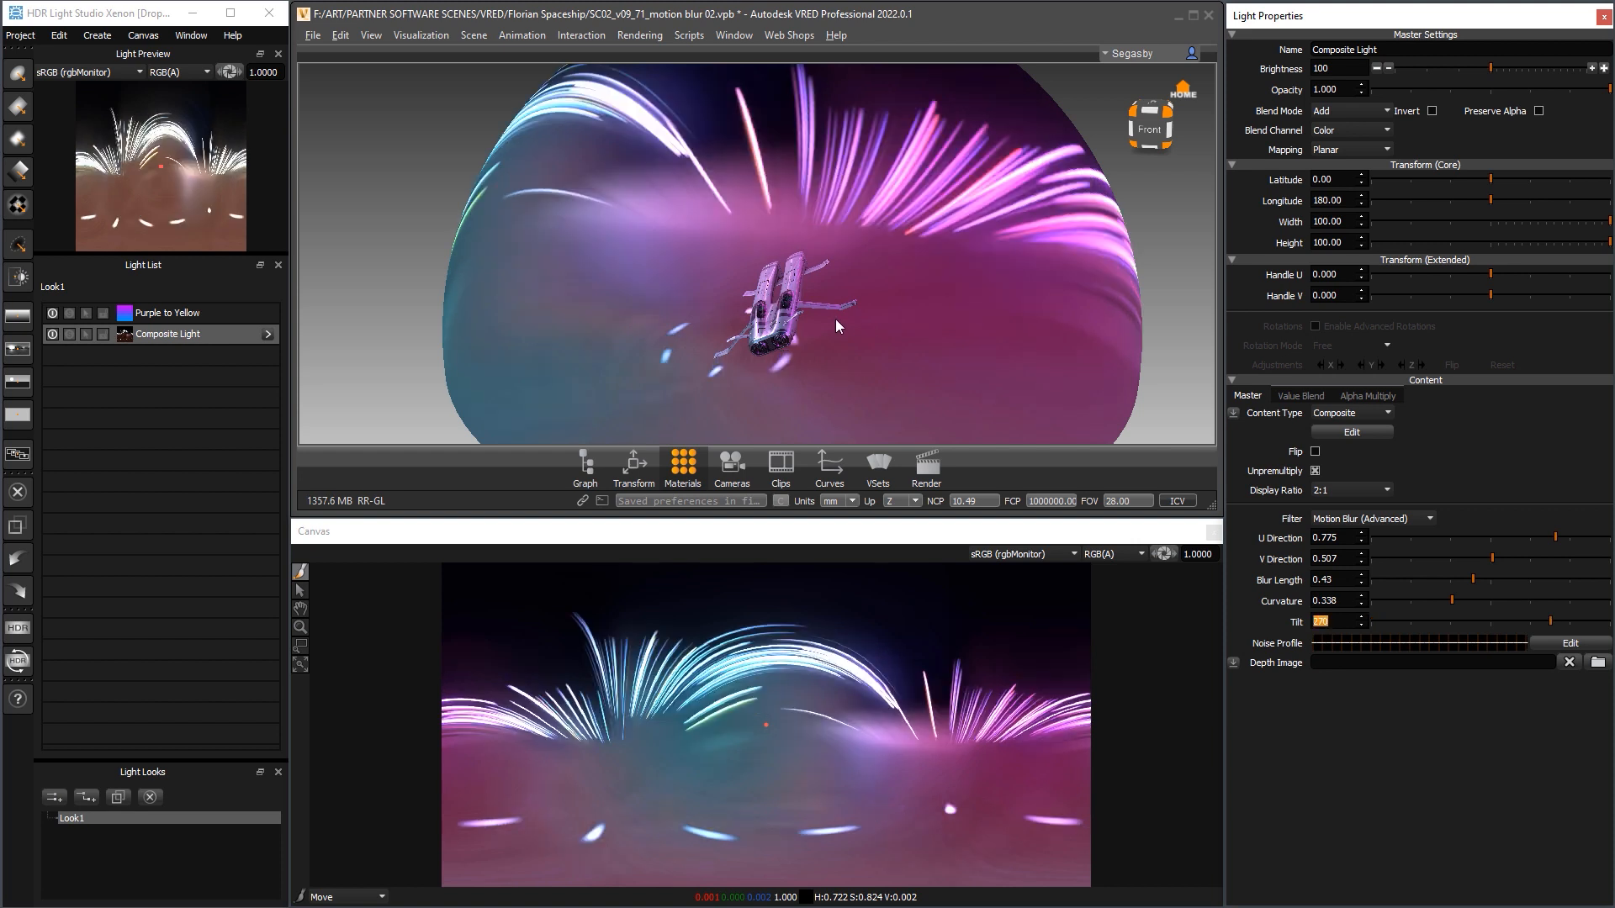
left_click_drag(753, 339, 963, 252)
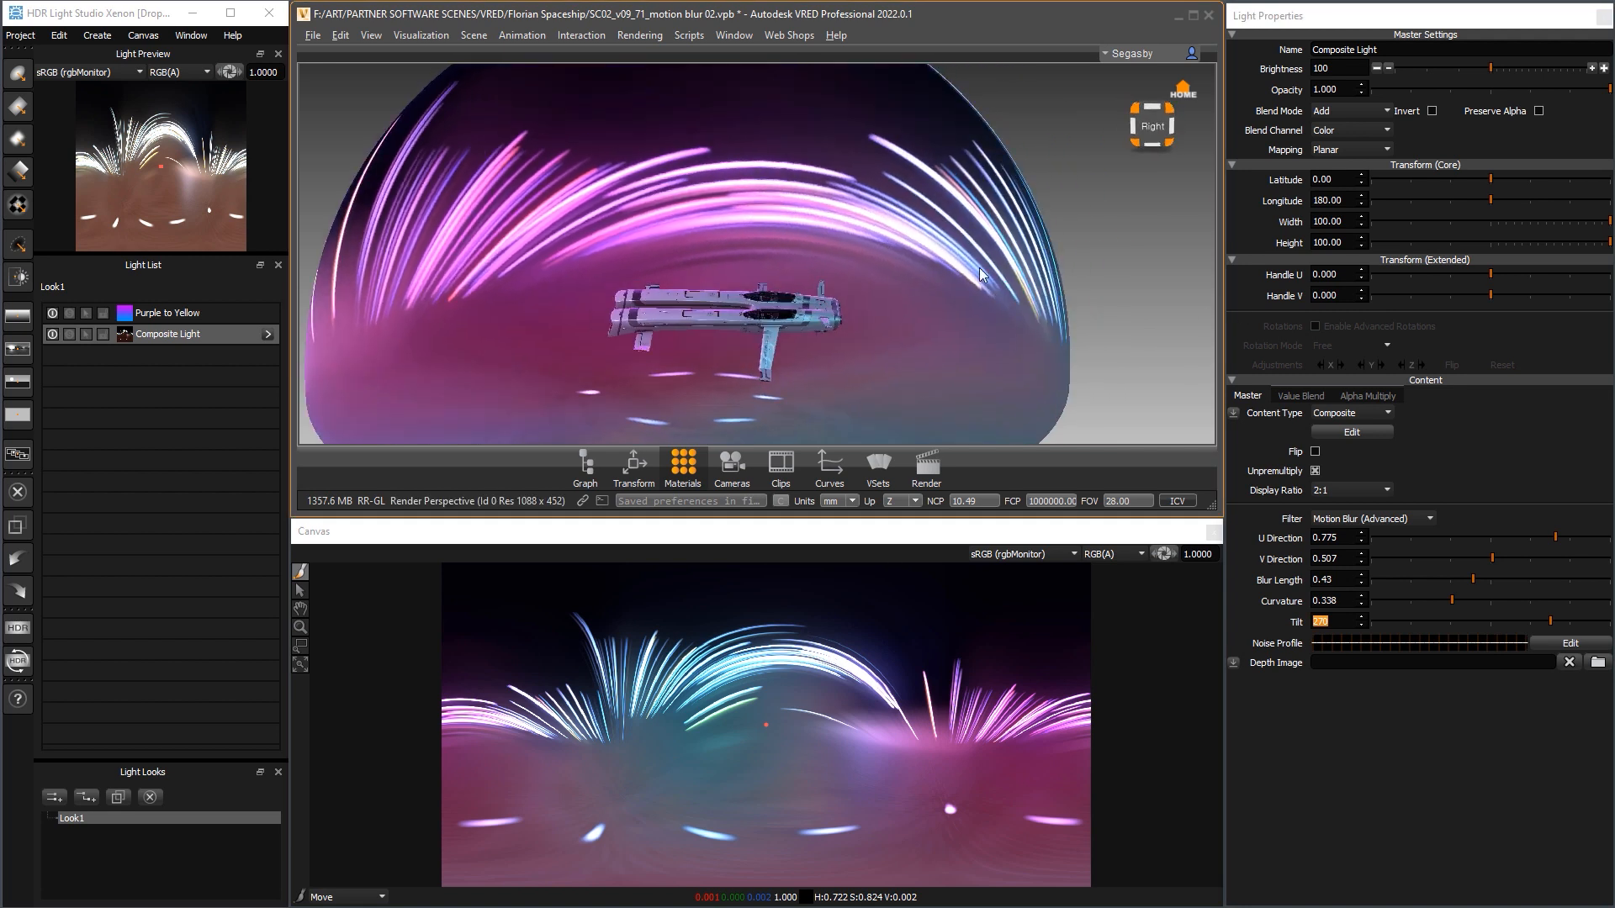
Examine the arched motion blur trails behind the spaceship from close range between its right and front sides
left_click_drag(881, 189, 555, 306)
scroll(855, 326, "up", 3)
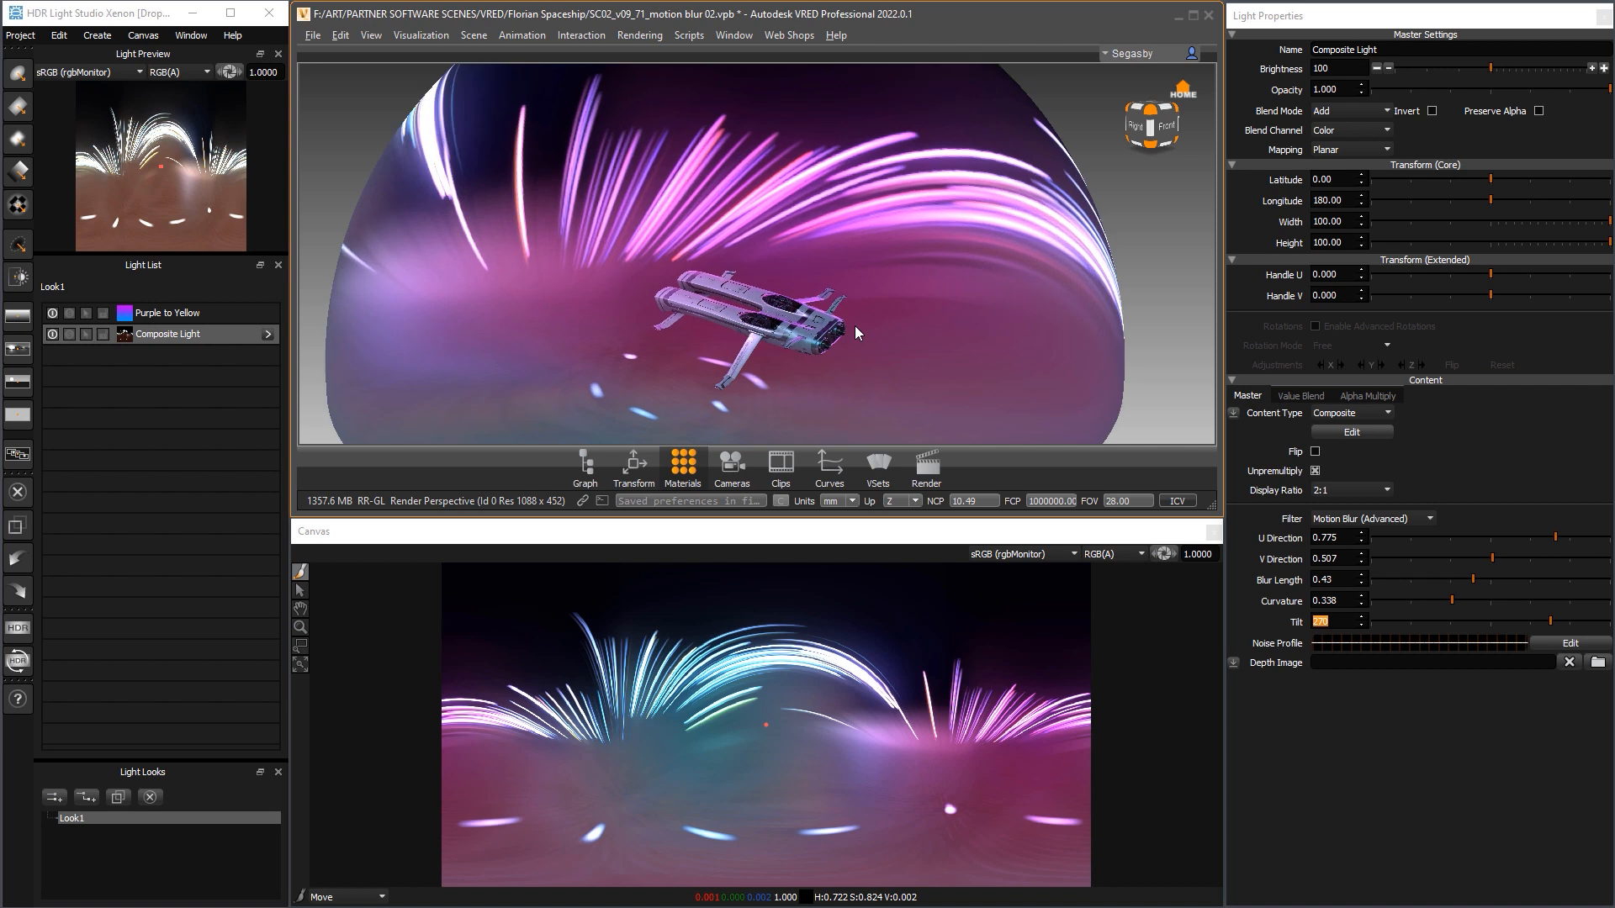
middle_click_drag(882, 360, 917, 352)
left_click_drag(917, 352, 820, 335)
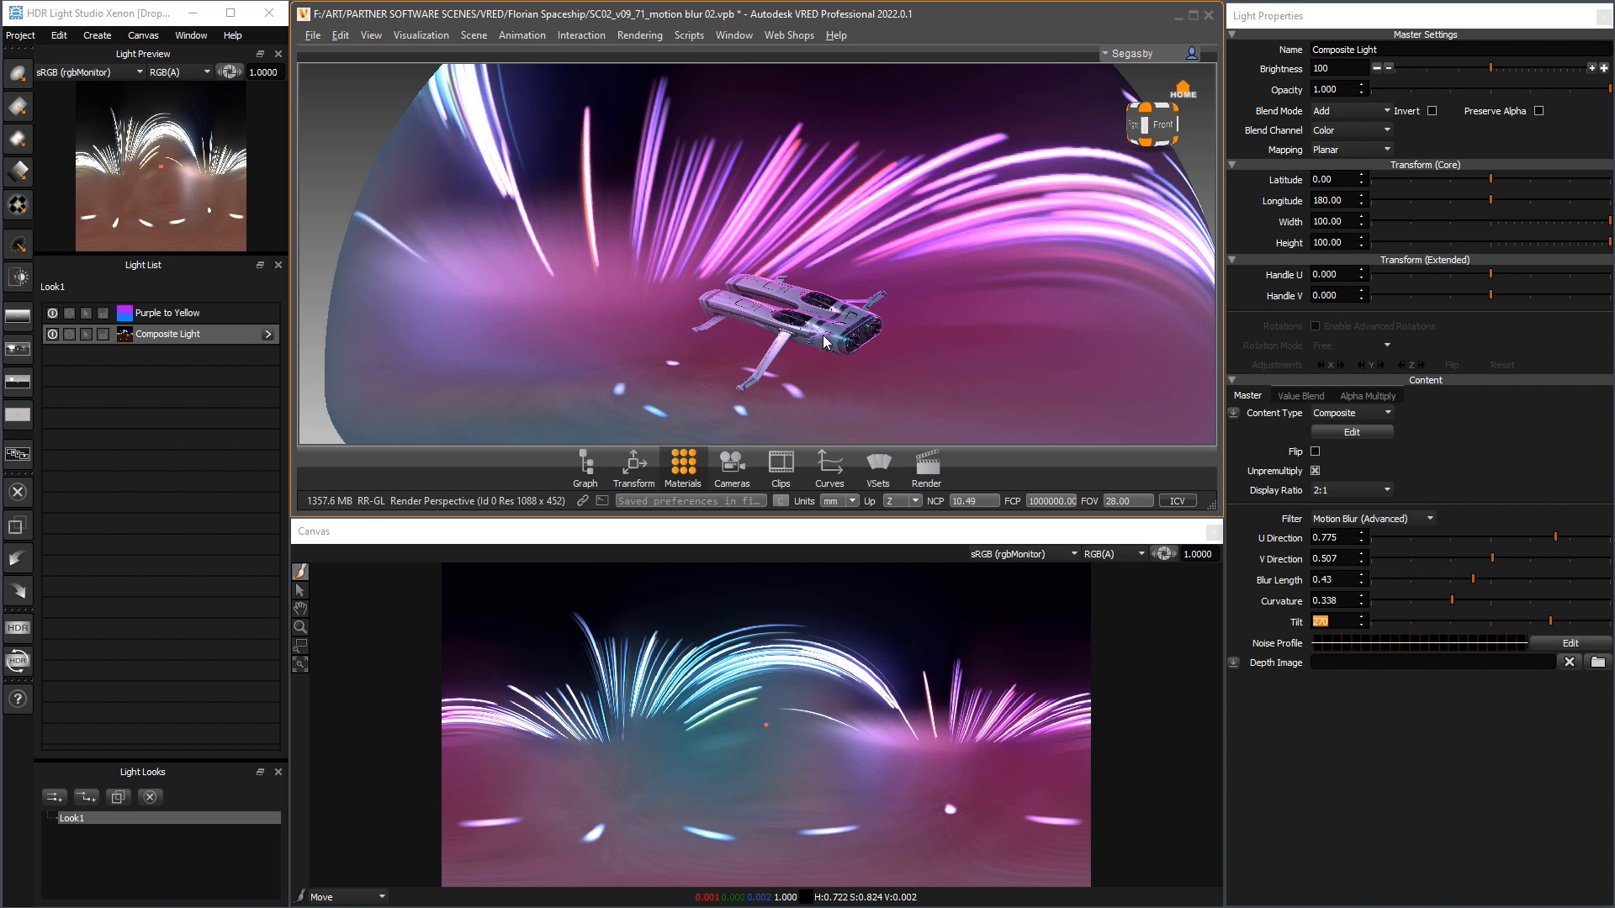
scroll(821, 335, "up", 2)
scroll(927, 333, "up", 2)
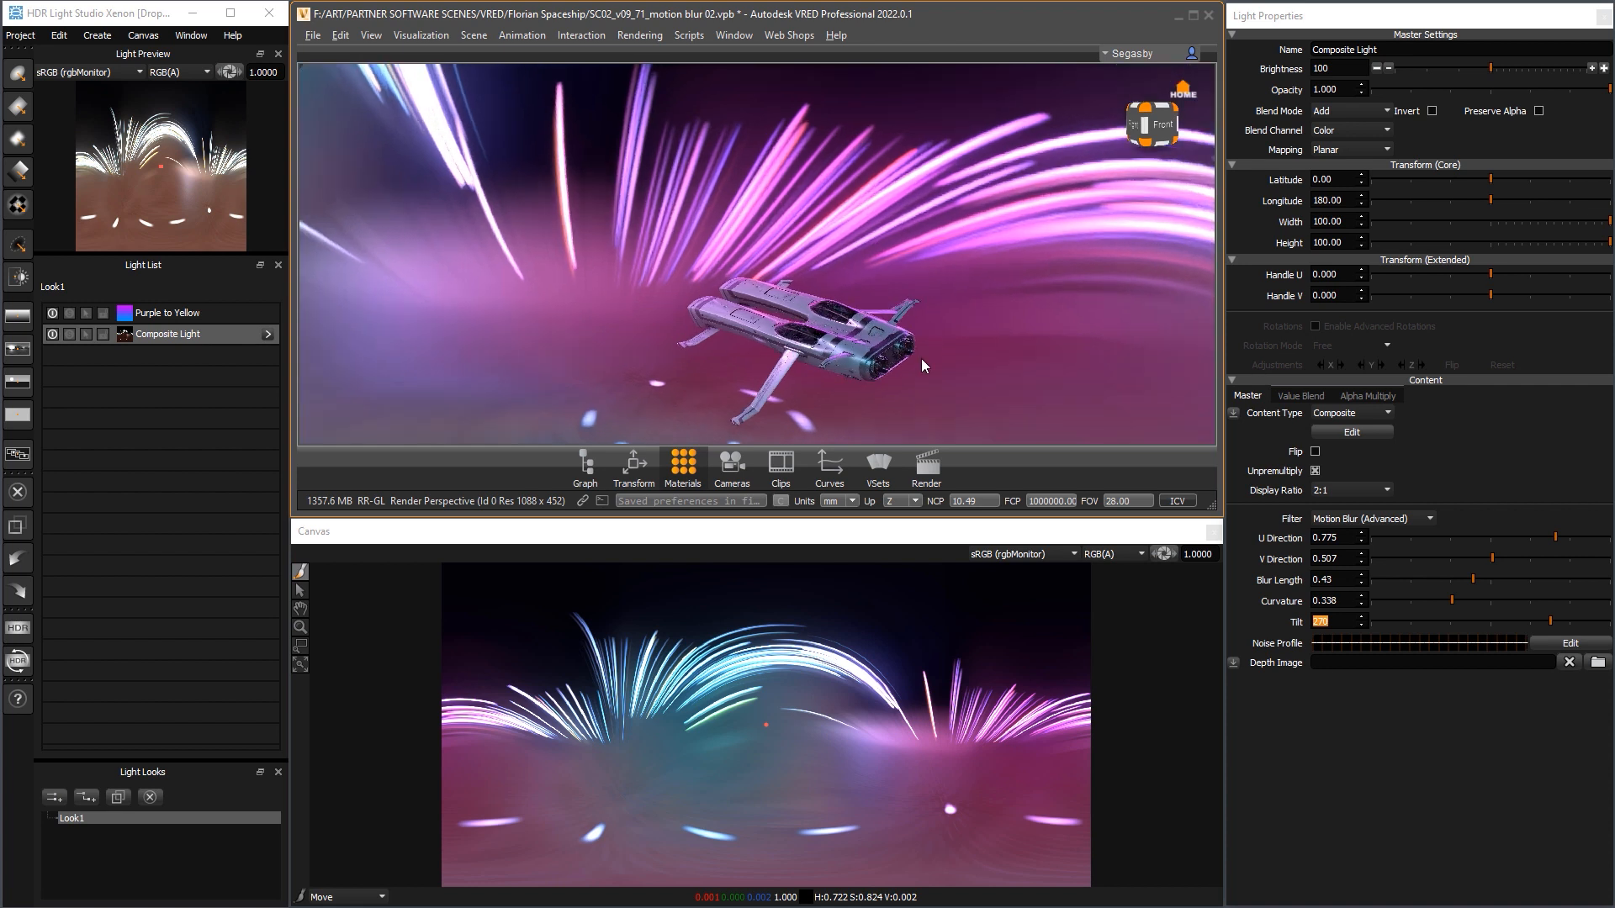
mouse_move(921, 358)
left_mouse_down()
mouse_move(890, 375)
mouse_move(1057, 323)
mouse_move(921, 345)
mouse_move(1038, 355)
left_mouse_up()
left_click_drag(531, 350, 855, 295)
left_click_drag(729, 256, 1002, 318)
left_click_drag(939, 266, 421, 351)
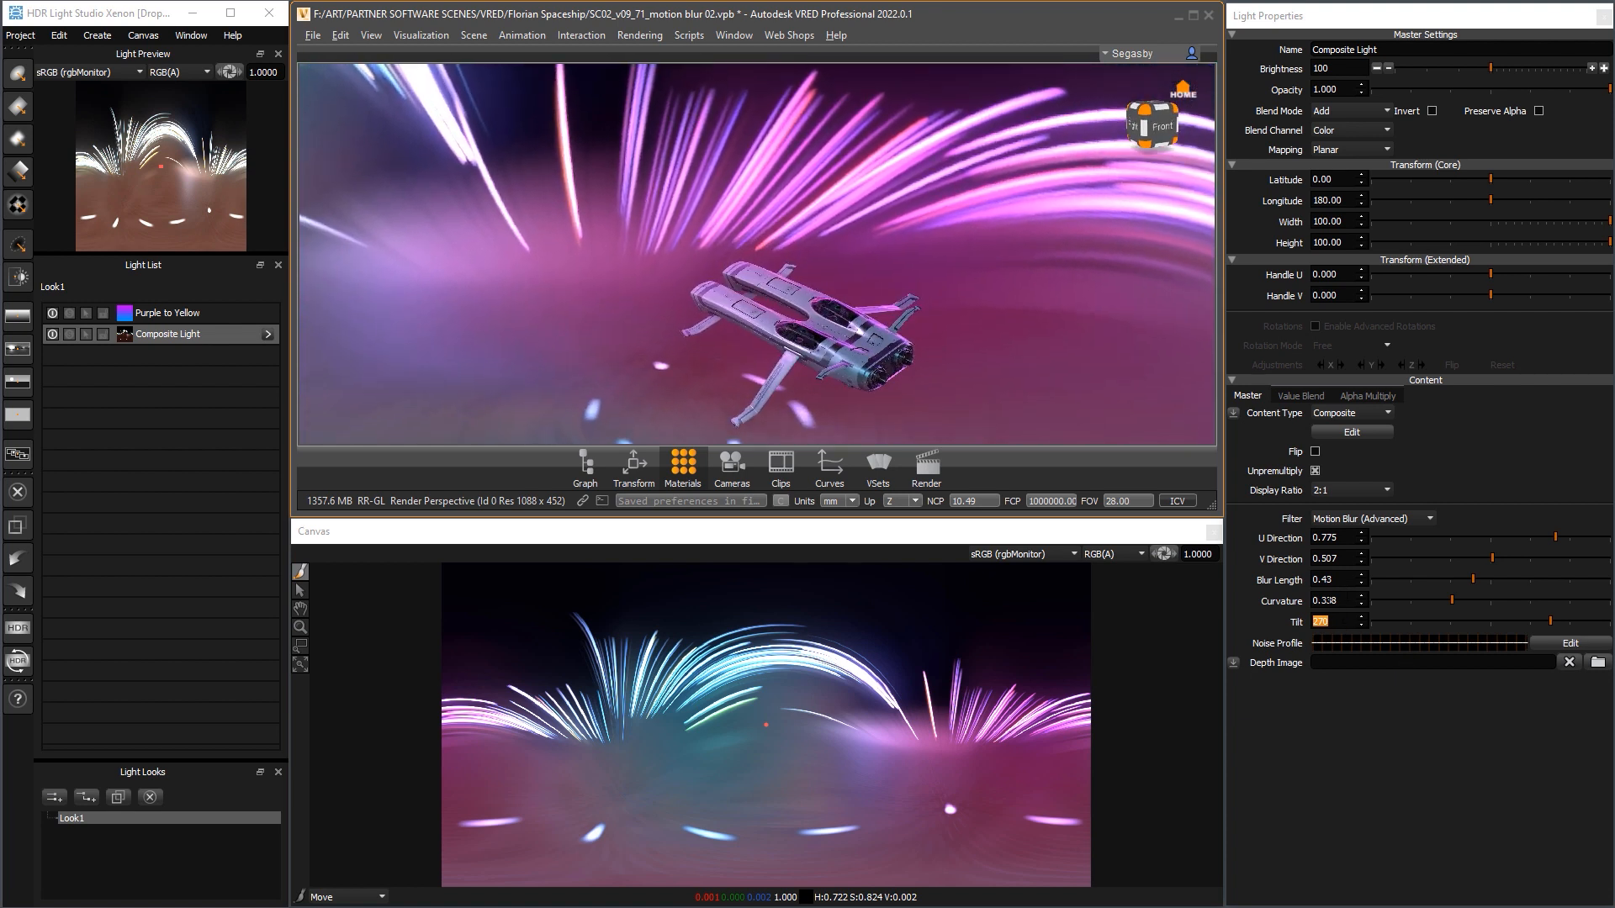
Reset the composite light's motion blur curvature and tilt to 0 and check the trails around the spaceship
left_click(1325, 600)
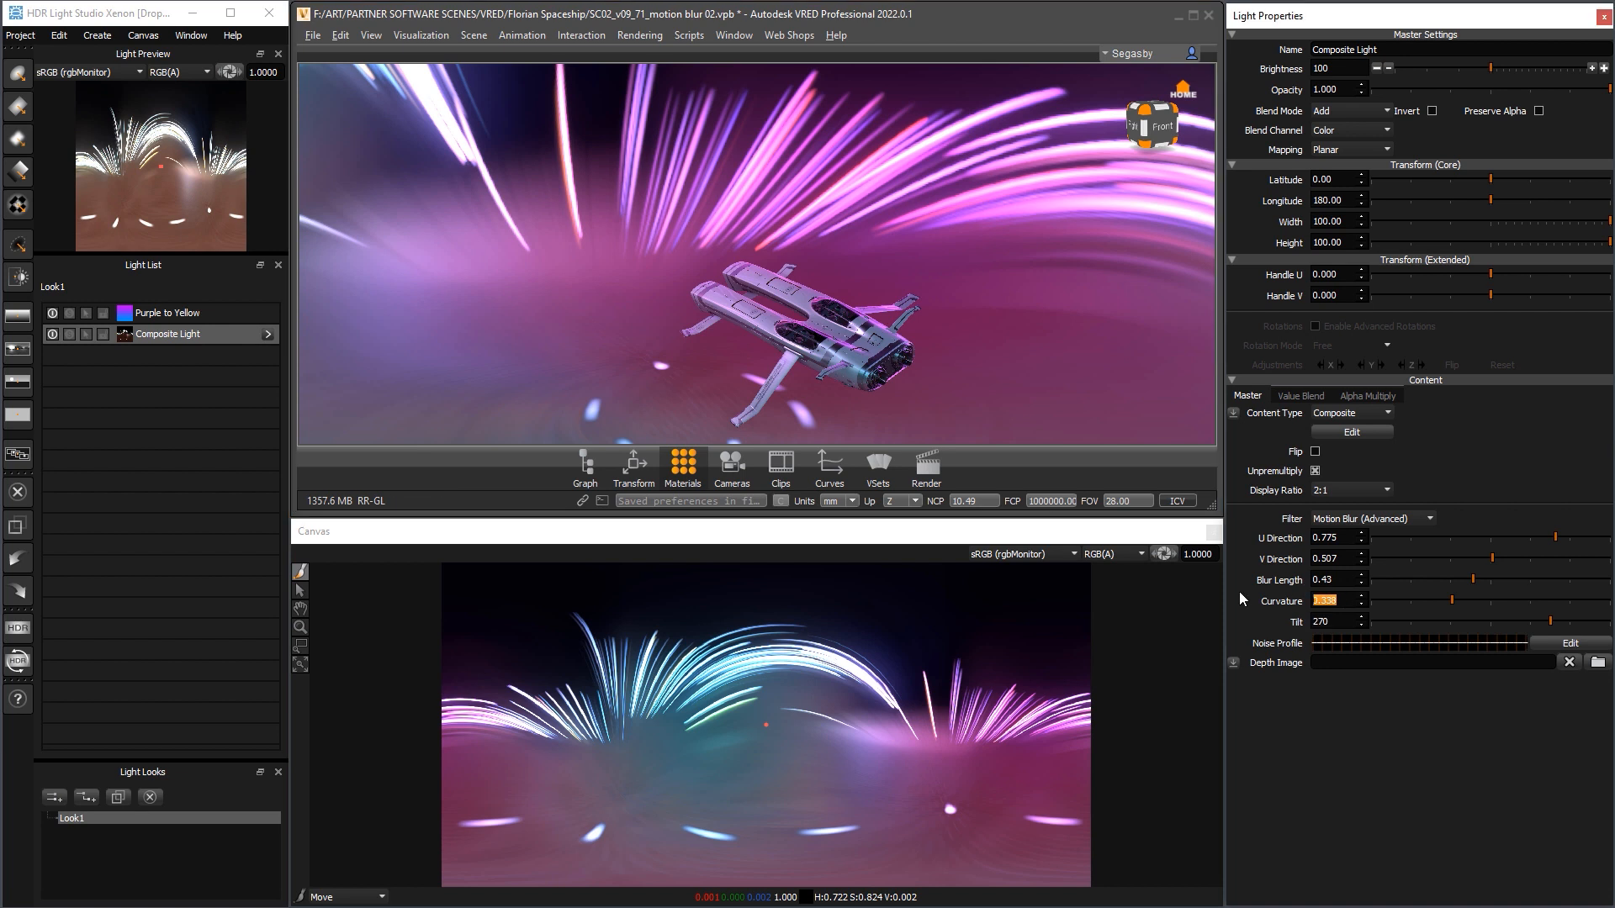
type("0")
key("Return")
key("Tab")
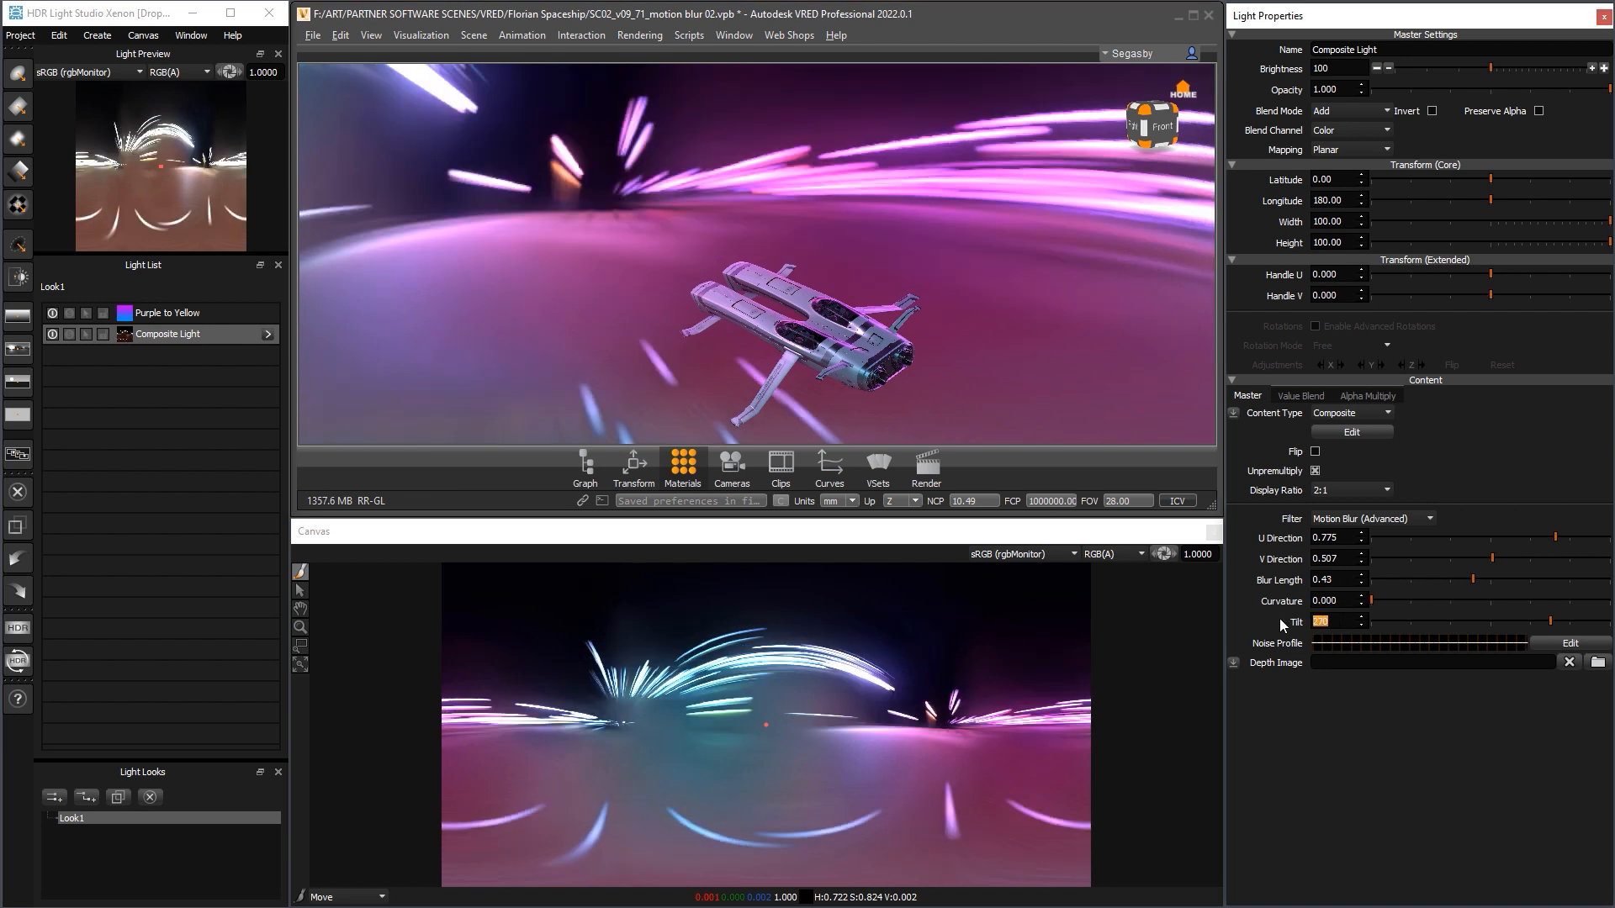
type("0")
key("Return")
left_click_drag(865, 297, 996, 274)
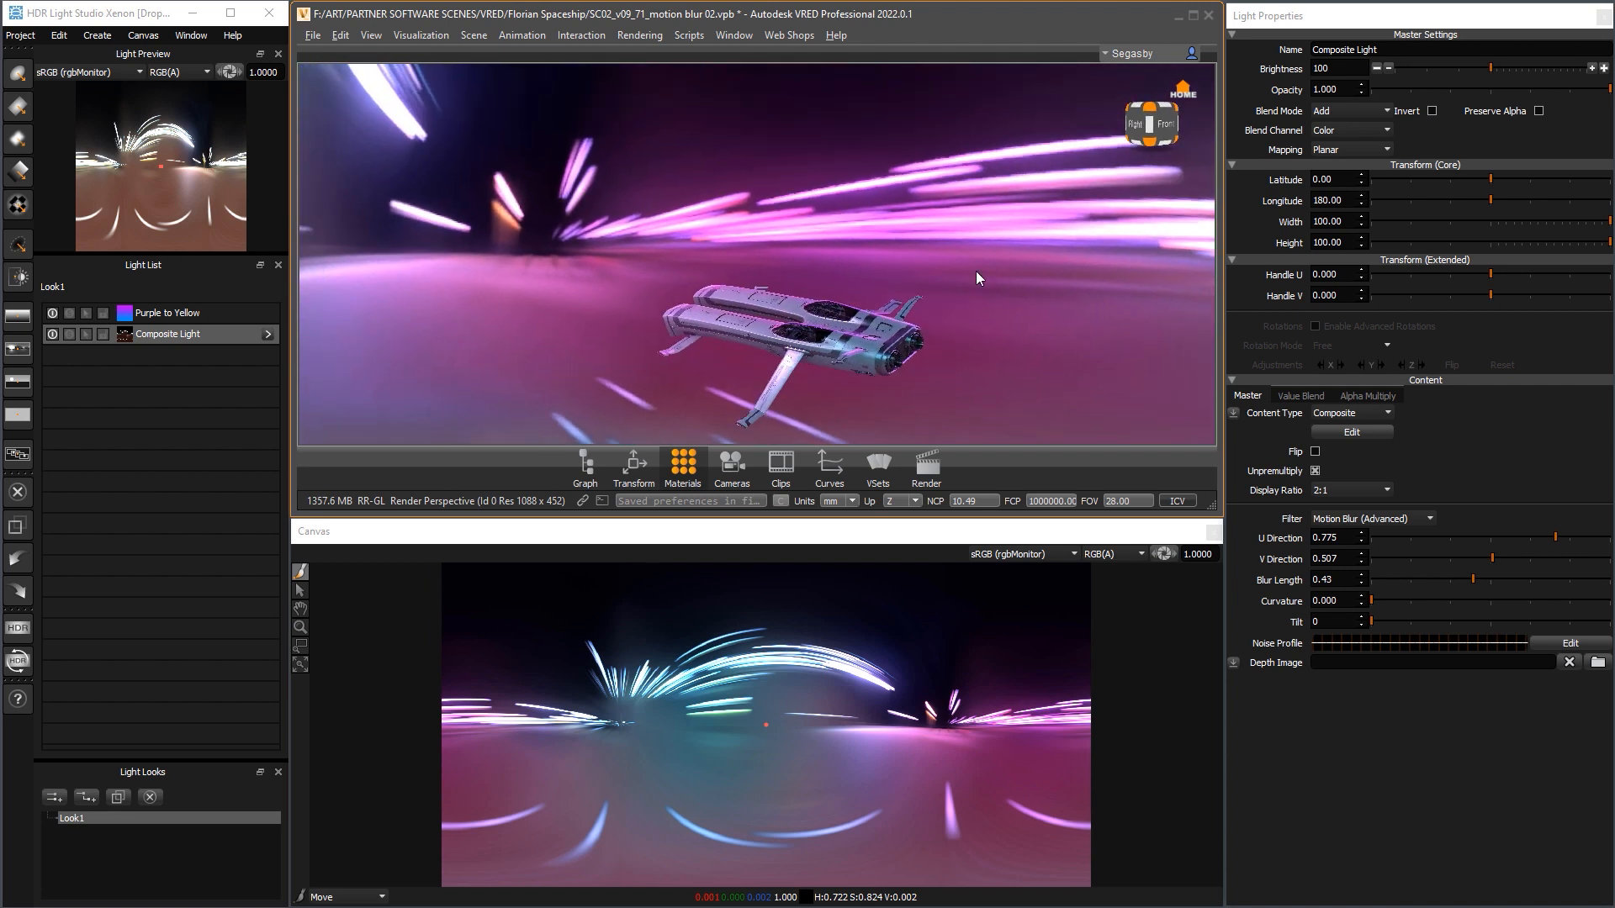
Edit the motion blur's noise profile to make the light trails wavy and view them around the spaceship
left_click(1558, 642)
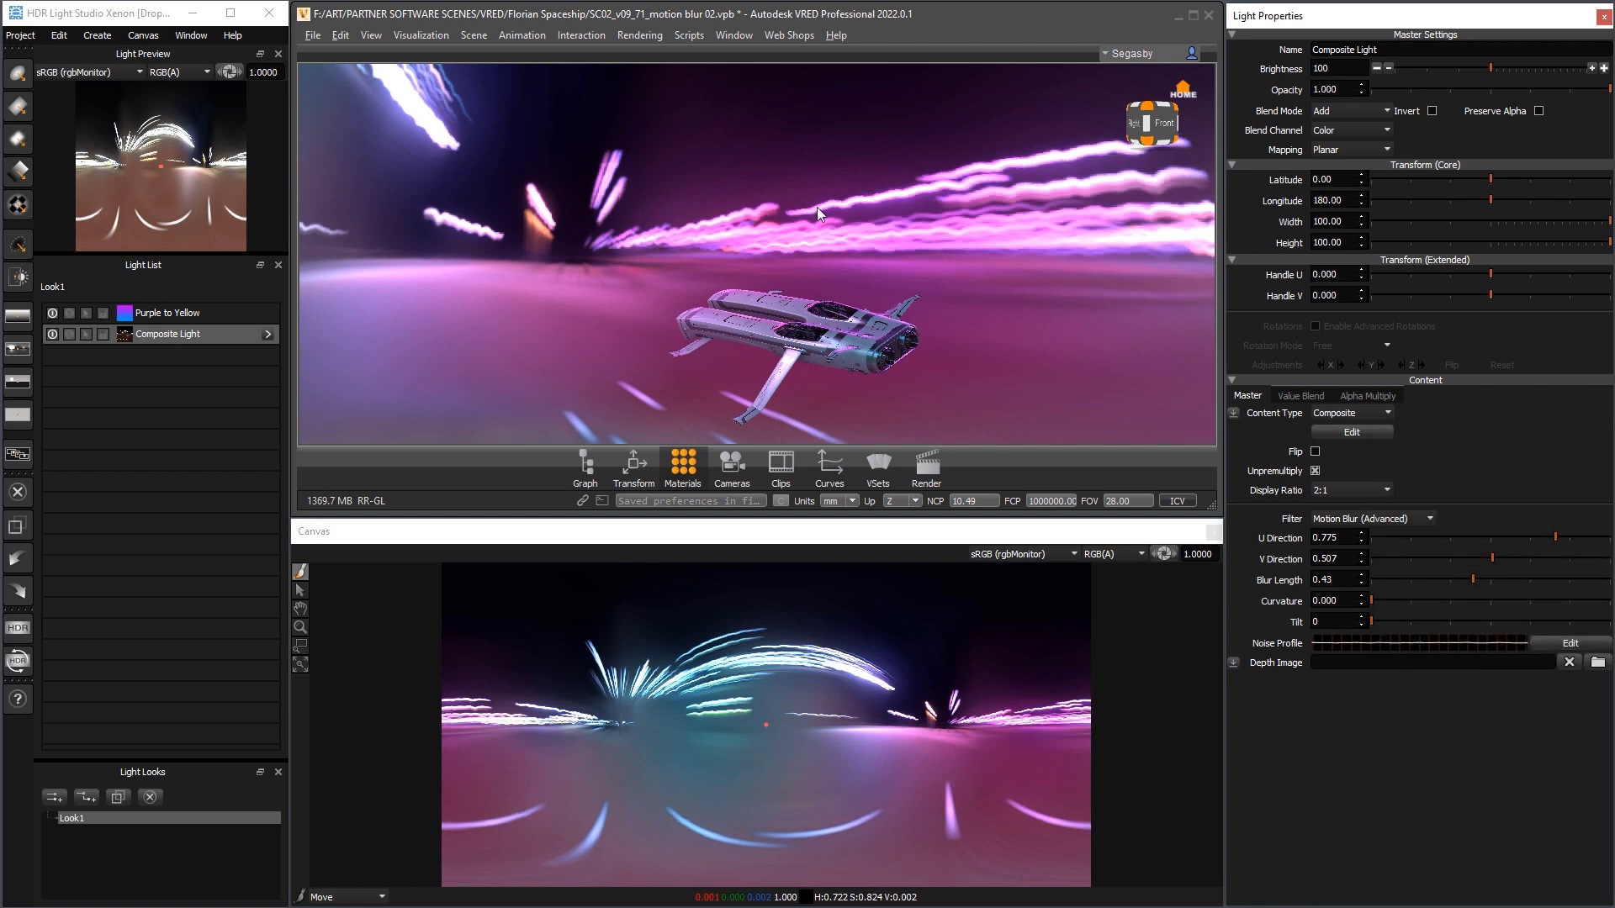
left_click_drag(901, 331, 860, 330)
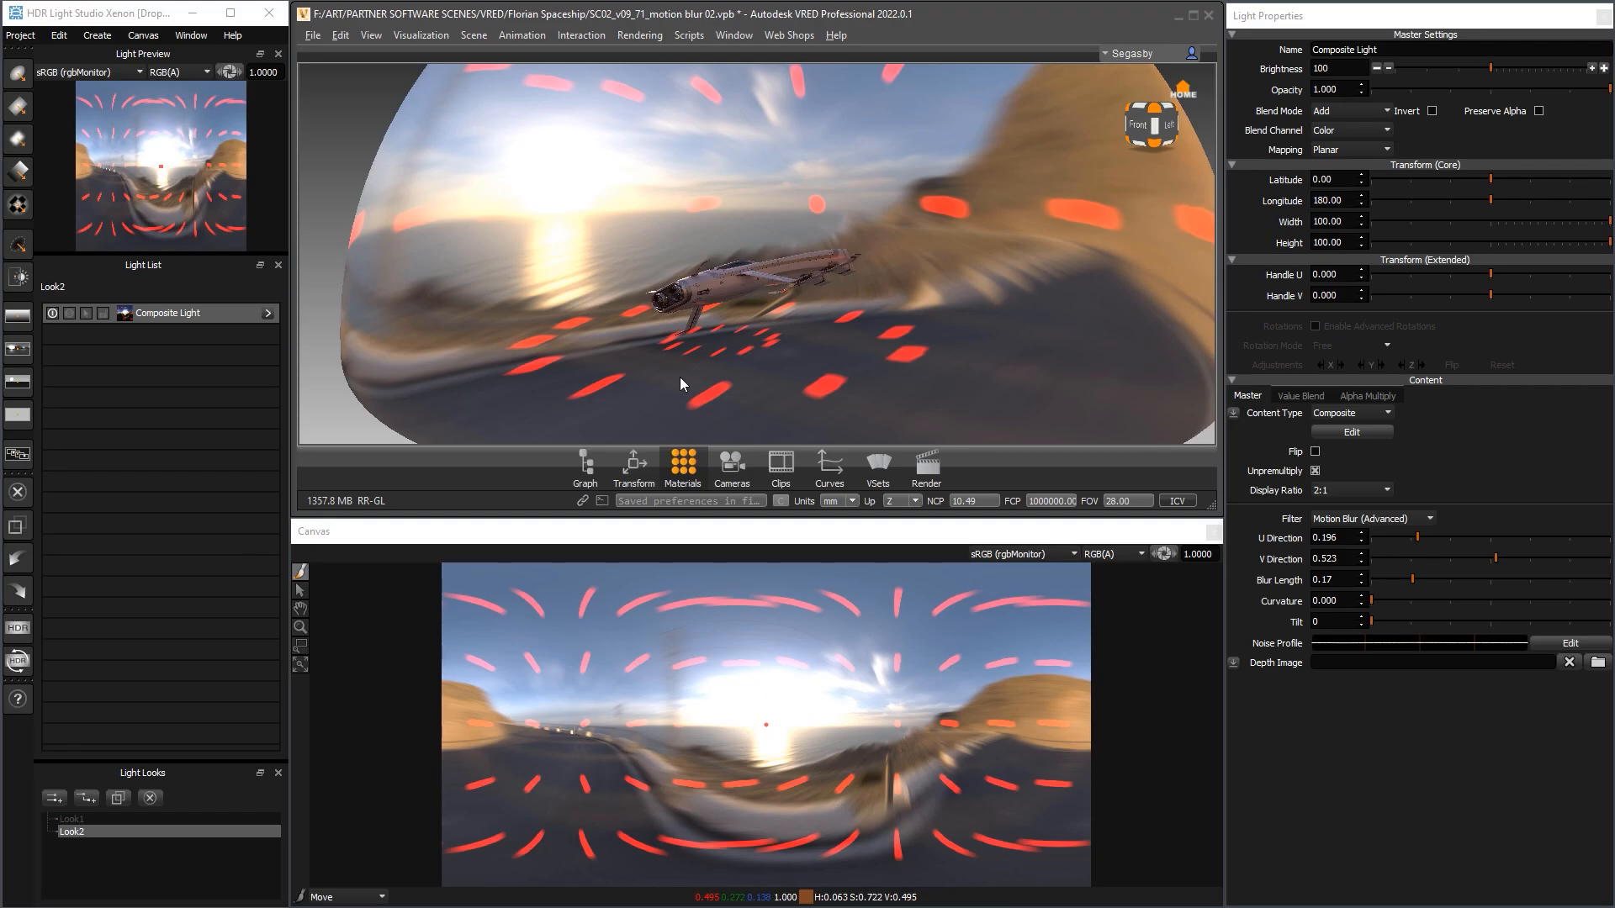
Open Look2's composite light, turn its red-dot picture off and on for comparison, and return to the light list
left_click(157, 315)
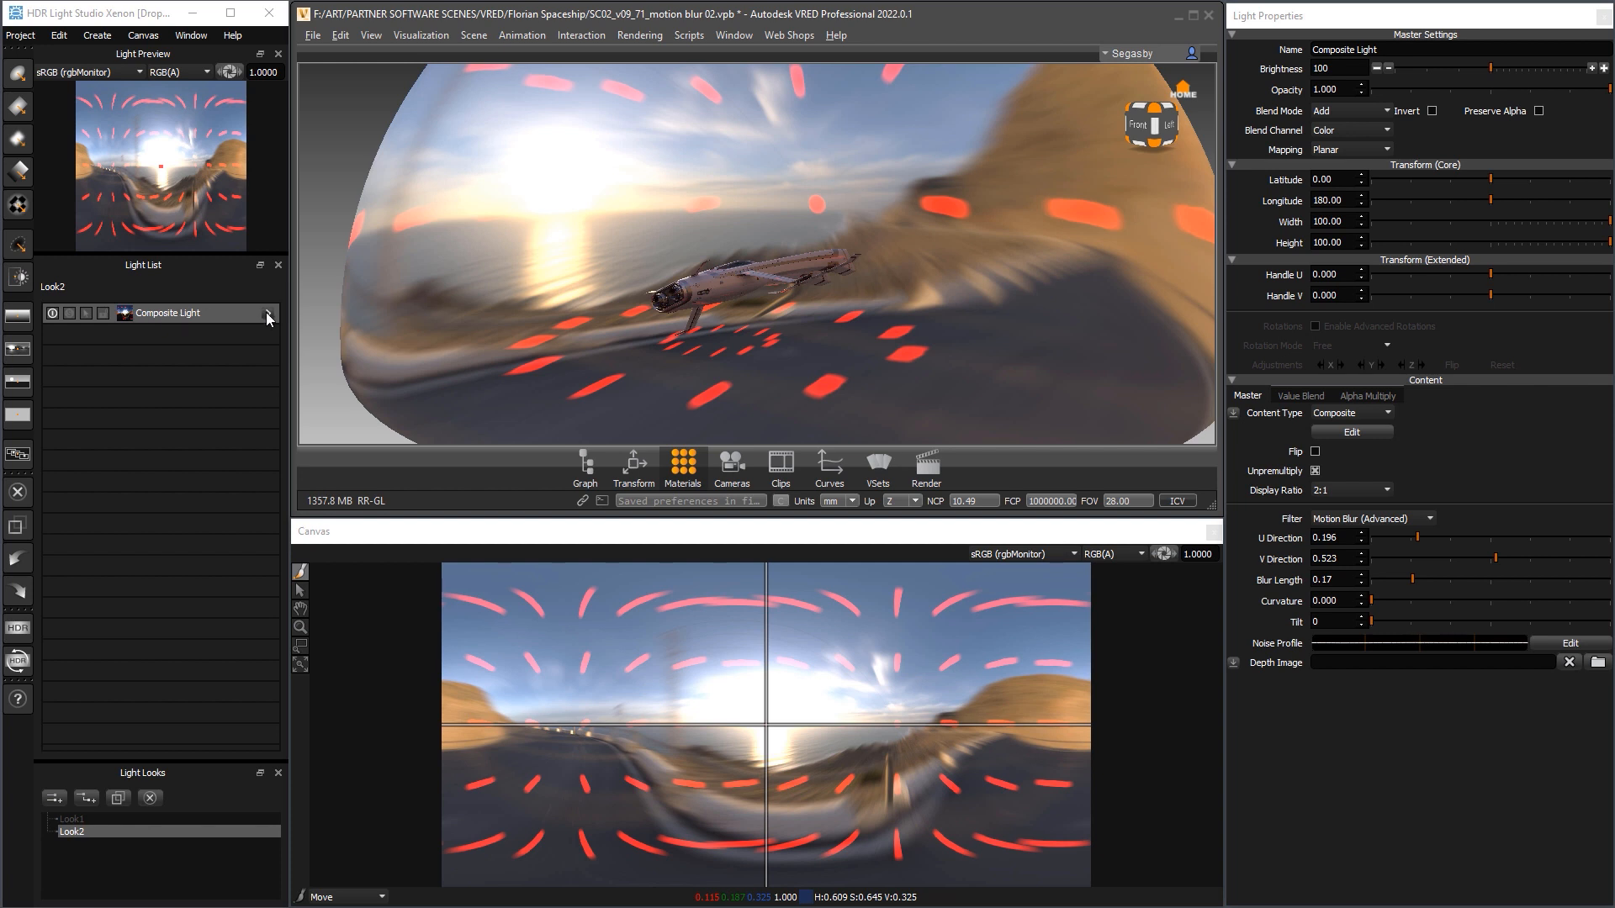
left_click(267, 315)
left_click(54, 333)
left_click(155, 350)
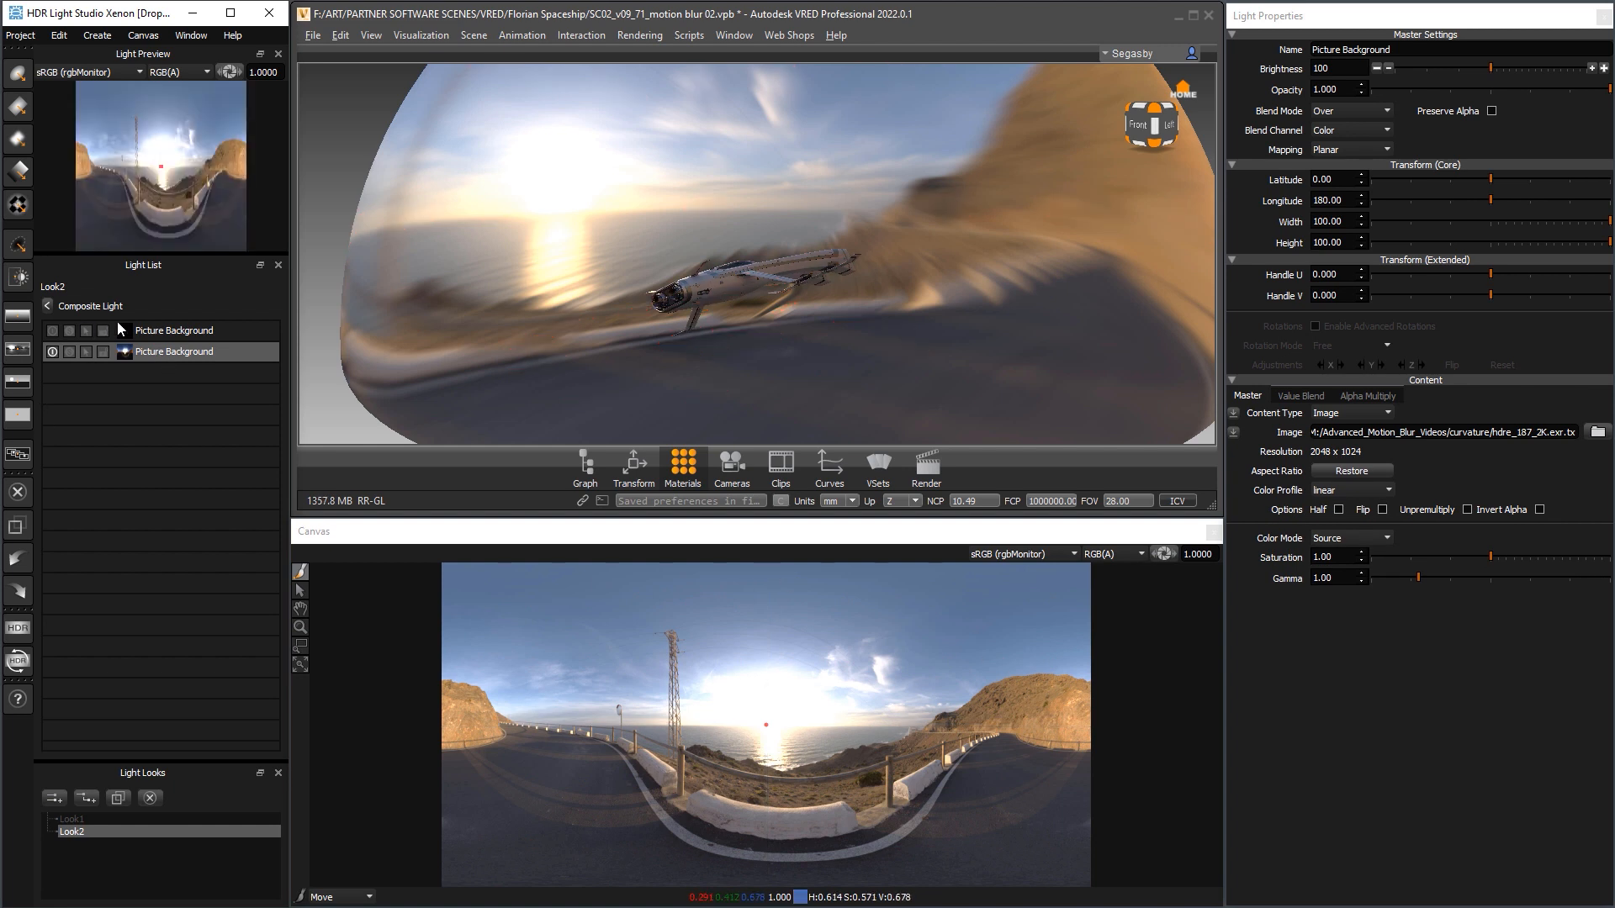
left_click(52, 330)
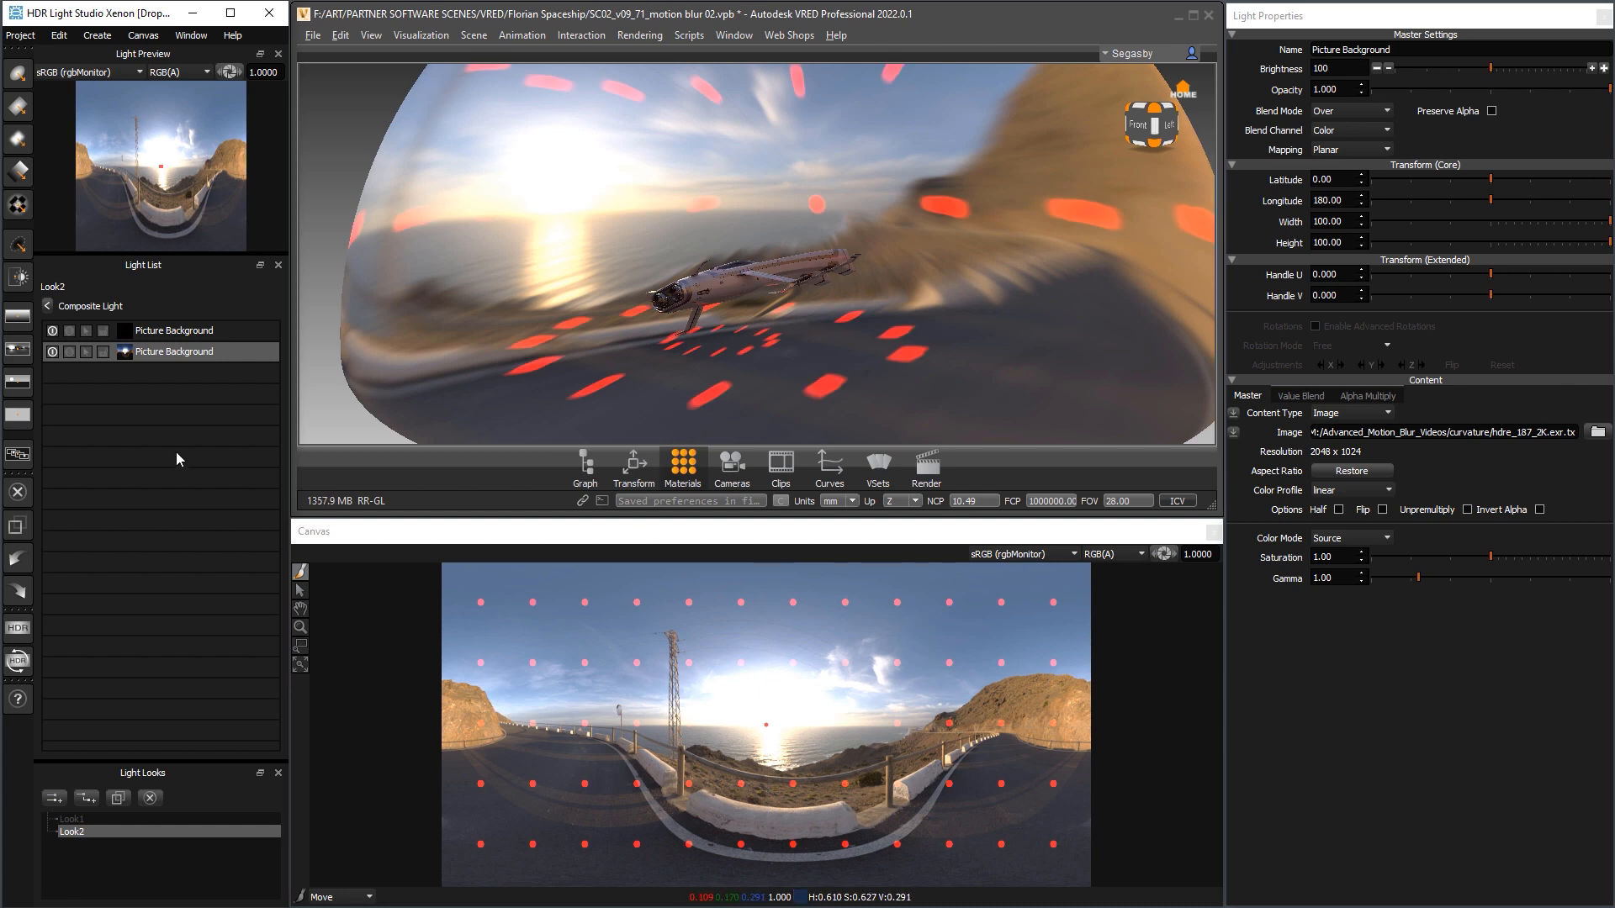
left_click(48, 306)
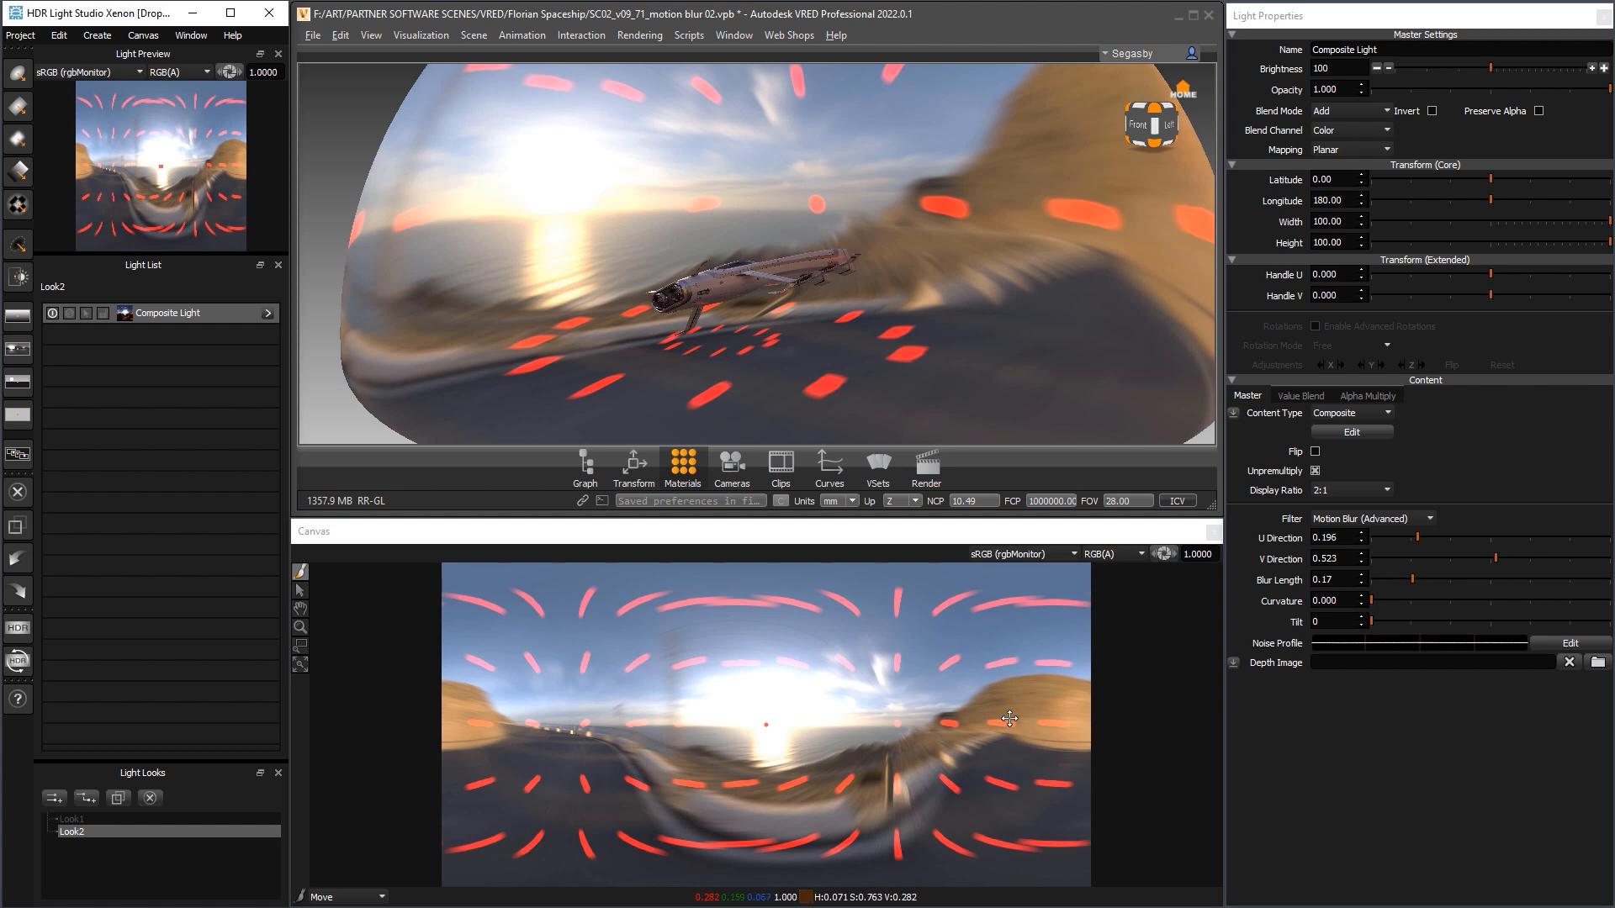
Set the composite light's filter to None to compare the unblurred dots, and restore Motion Blur (Advanced)
left_click(1353, 518)
left_click(1345, 532)
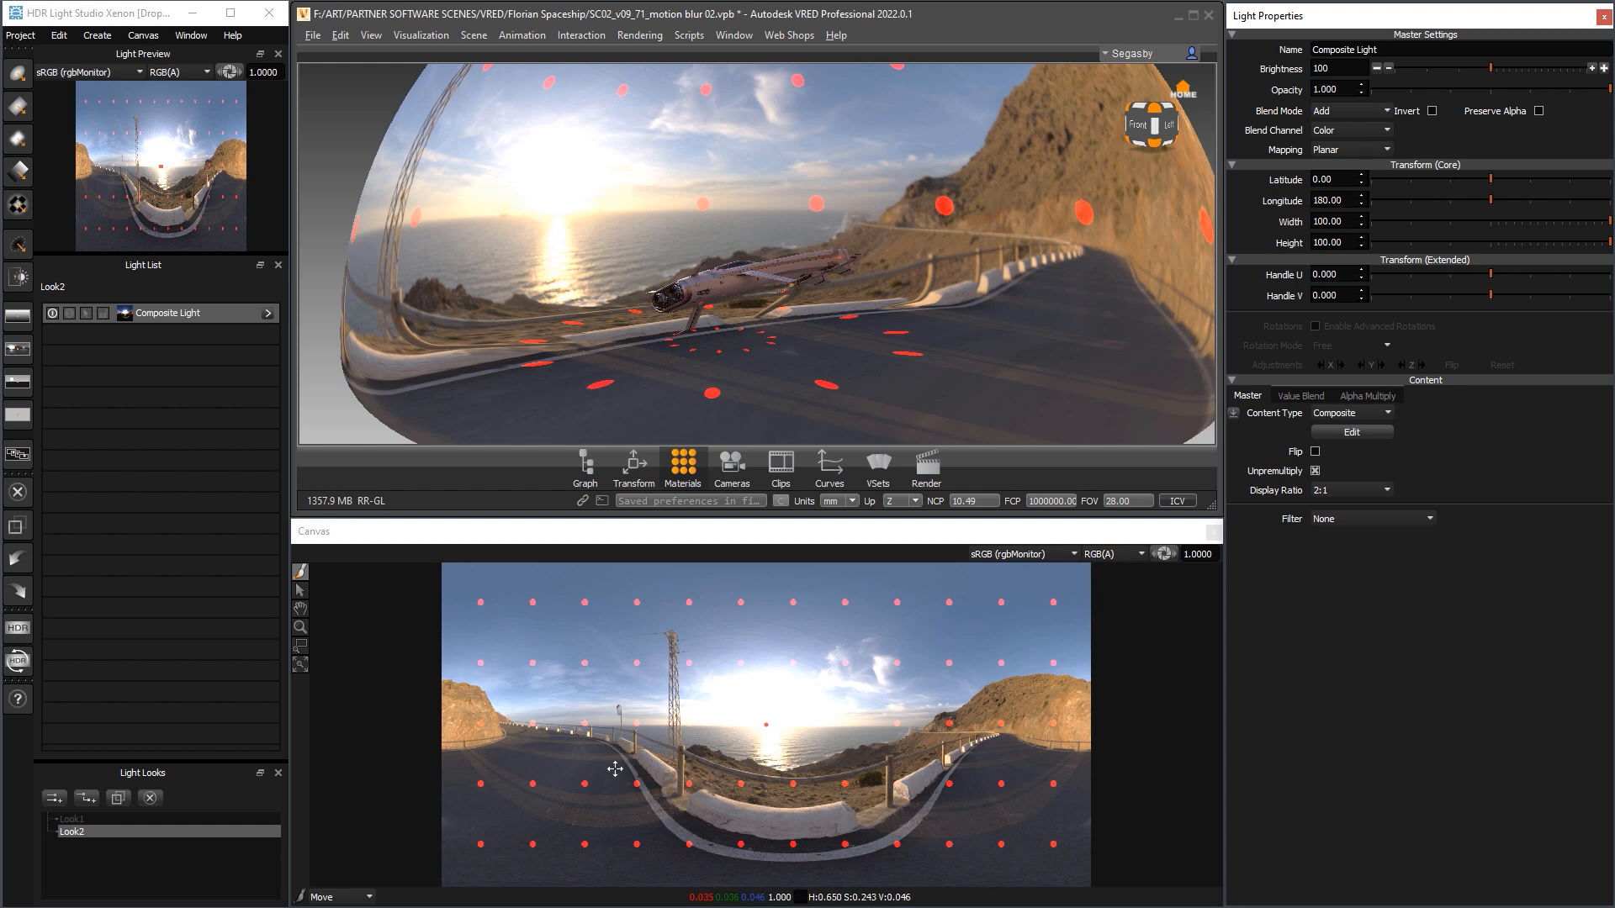
left_click(1383, 519)
key("Escape")
Review the spread, seed and amplitude settings of the motion blur's noise profile and close the editor
left_click(1564, 647)
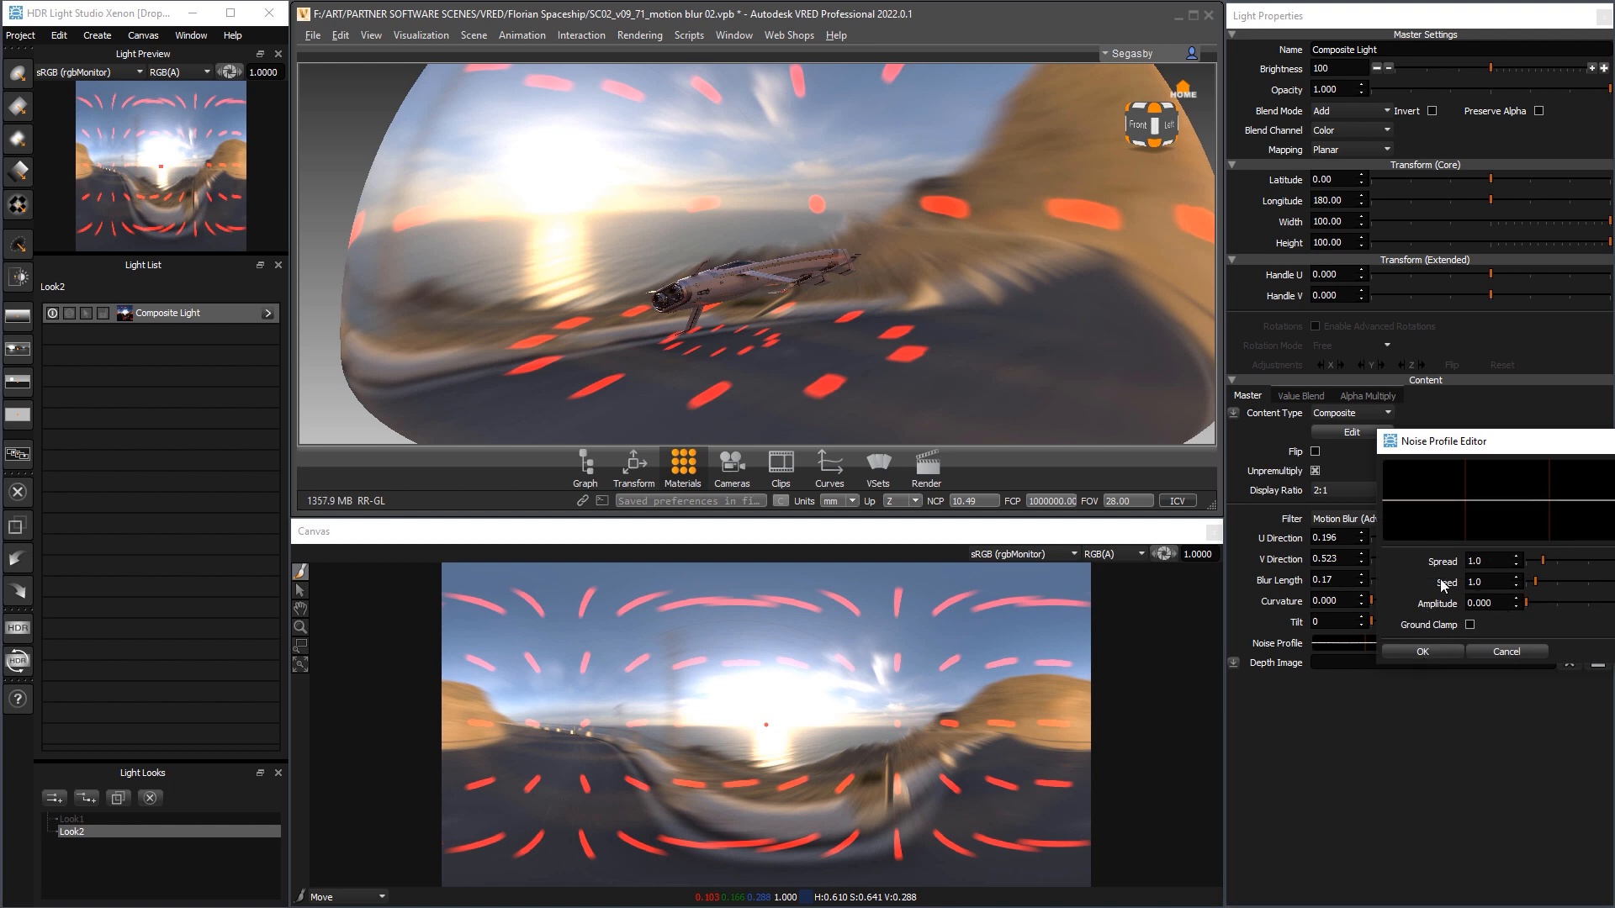
left_click(1424, 651)
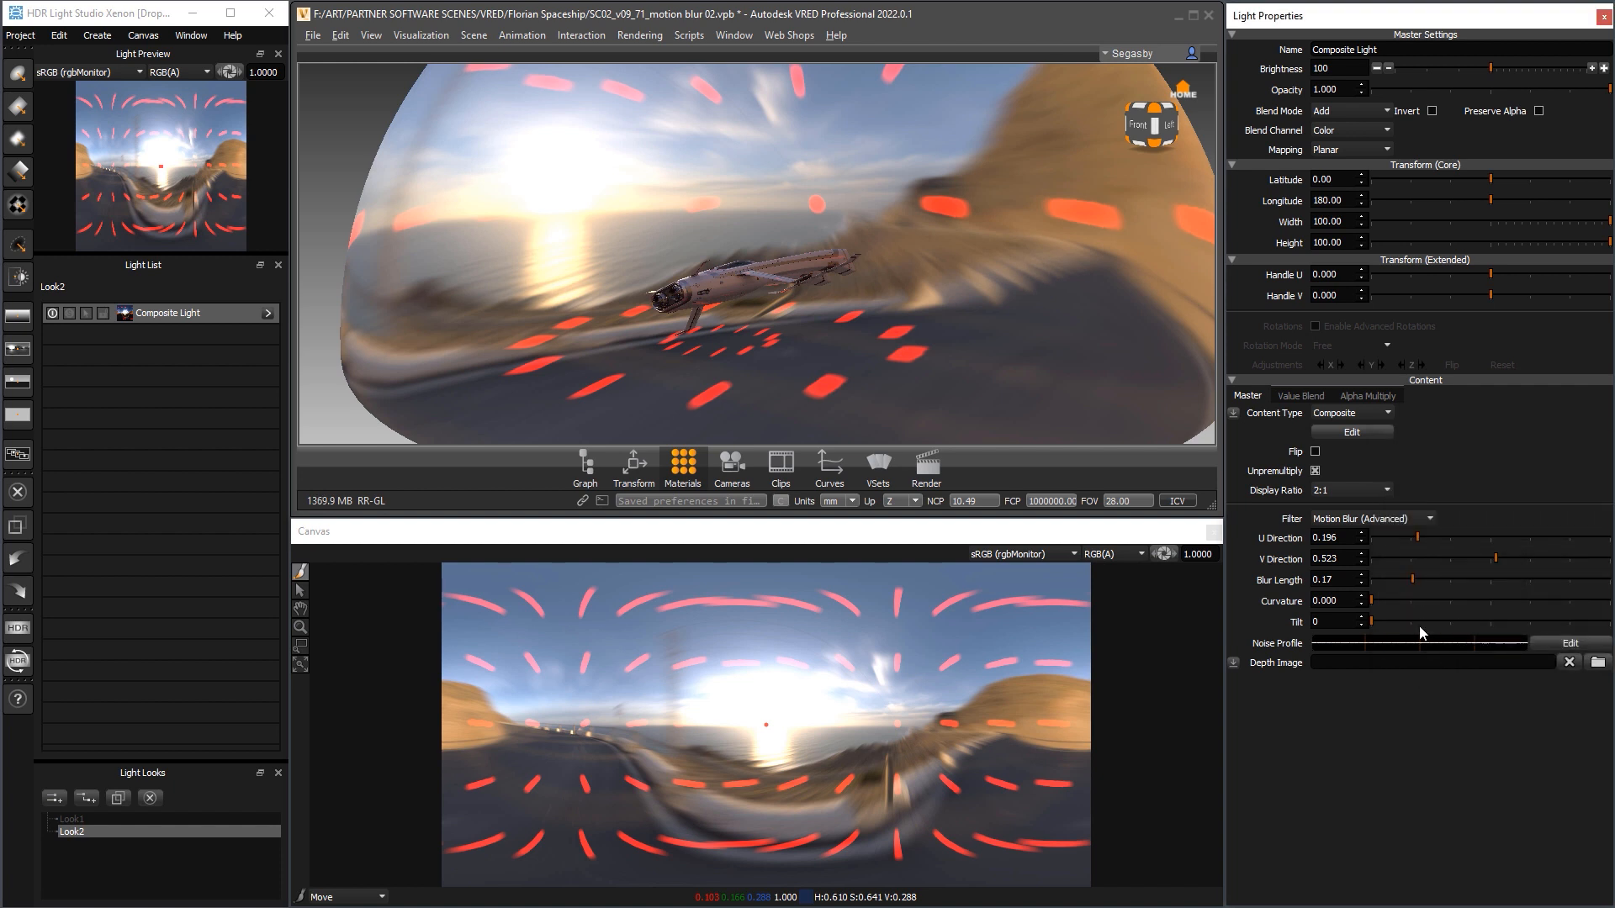
Raise the motion blur's U Direction through 0.222 and 0.264 to 0.299
left_click(1425, 537)
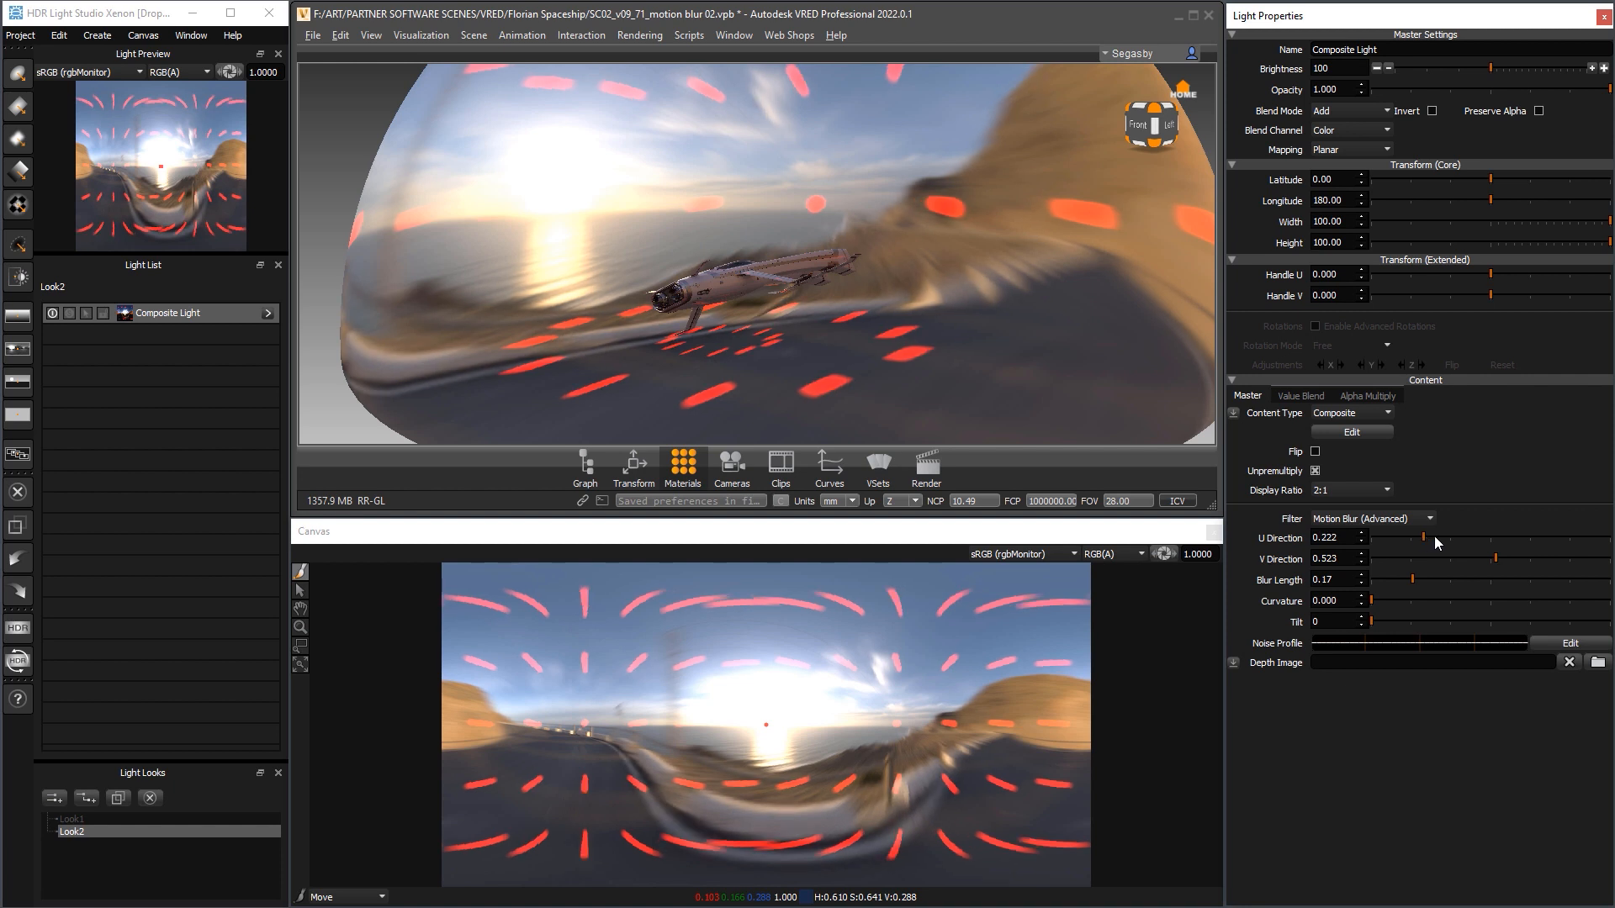
left_click(1435, 538)
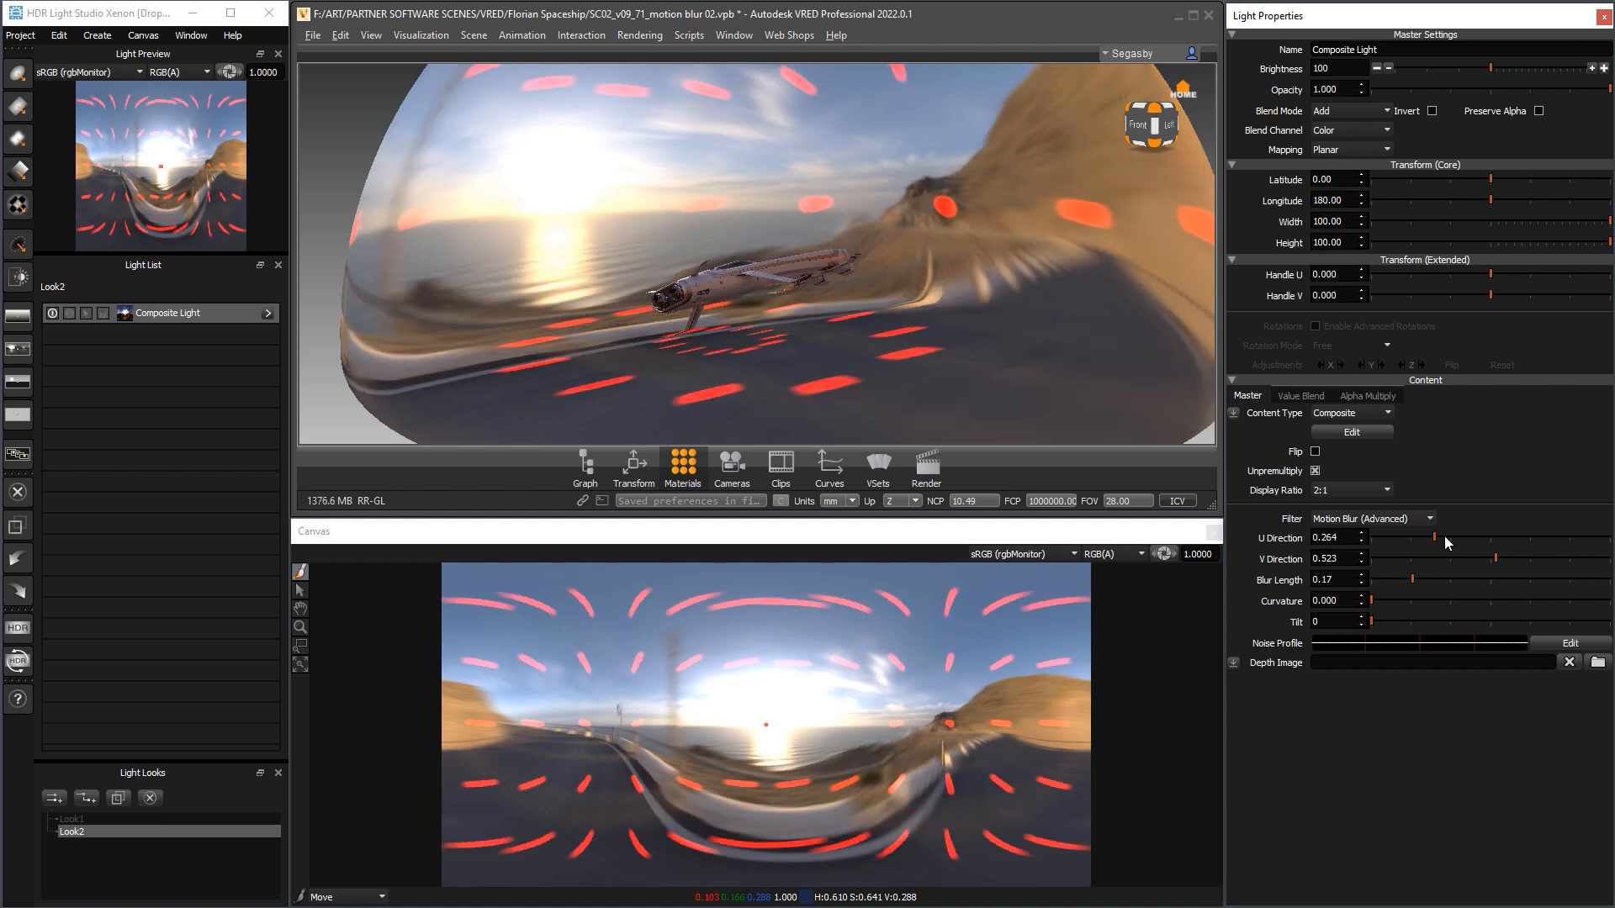
left_click(1450, 537)
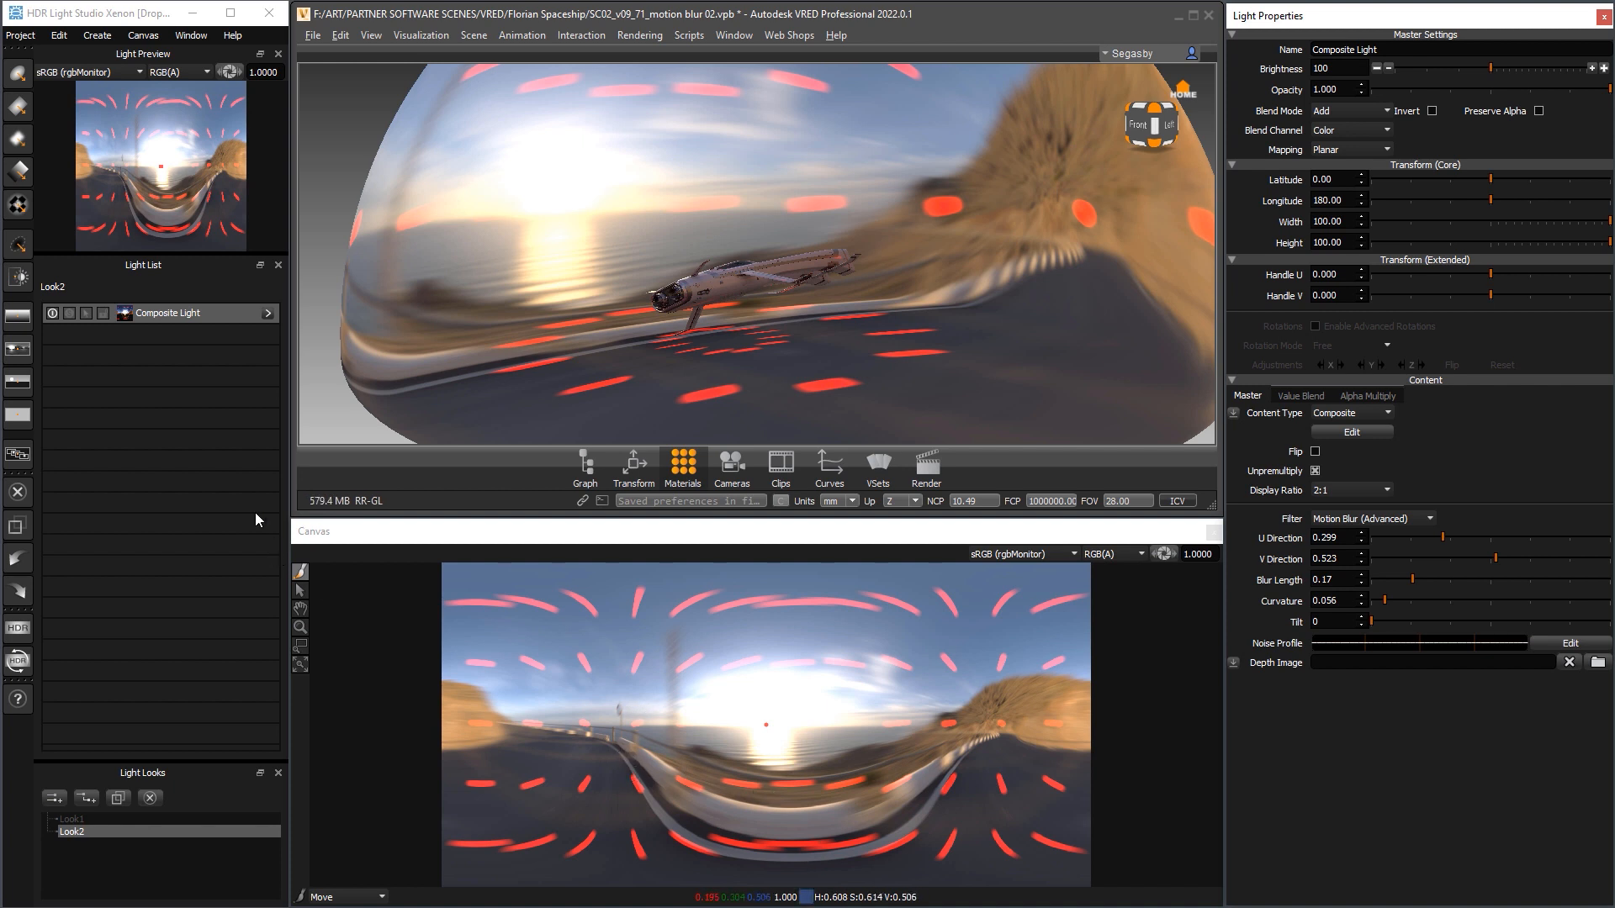
Turn off the red-dot picture inside the composite light and return to Look2's light list
left_click(267, 313)
left_click(52, 331)
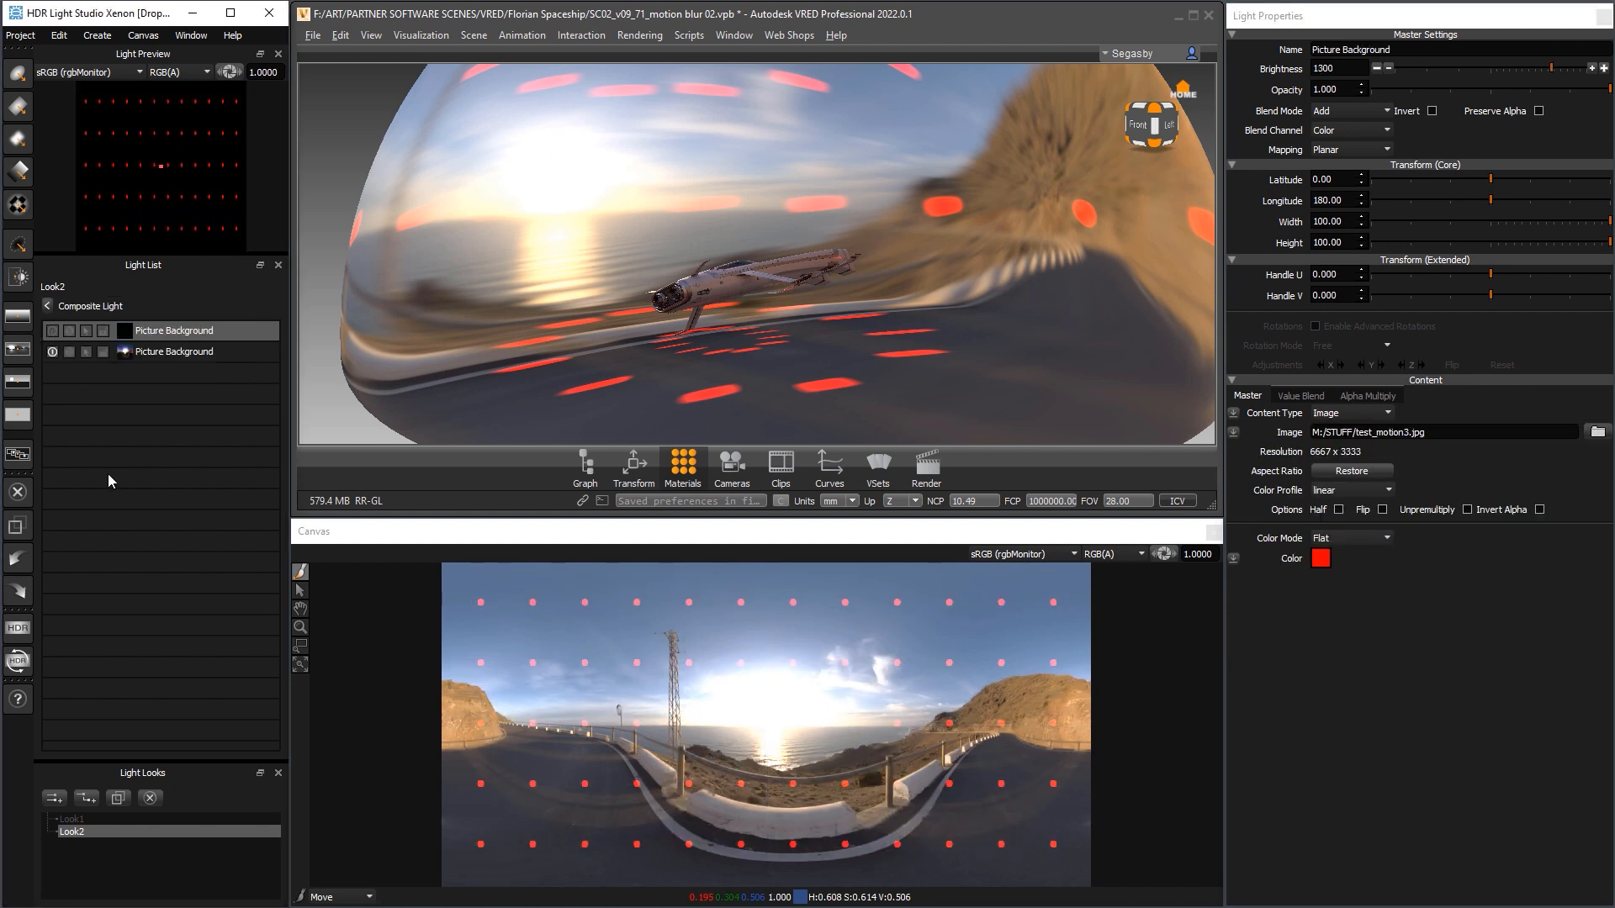
left_click(52, 351)
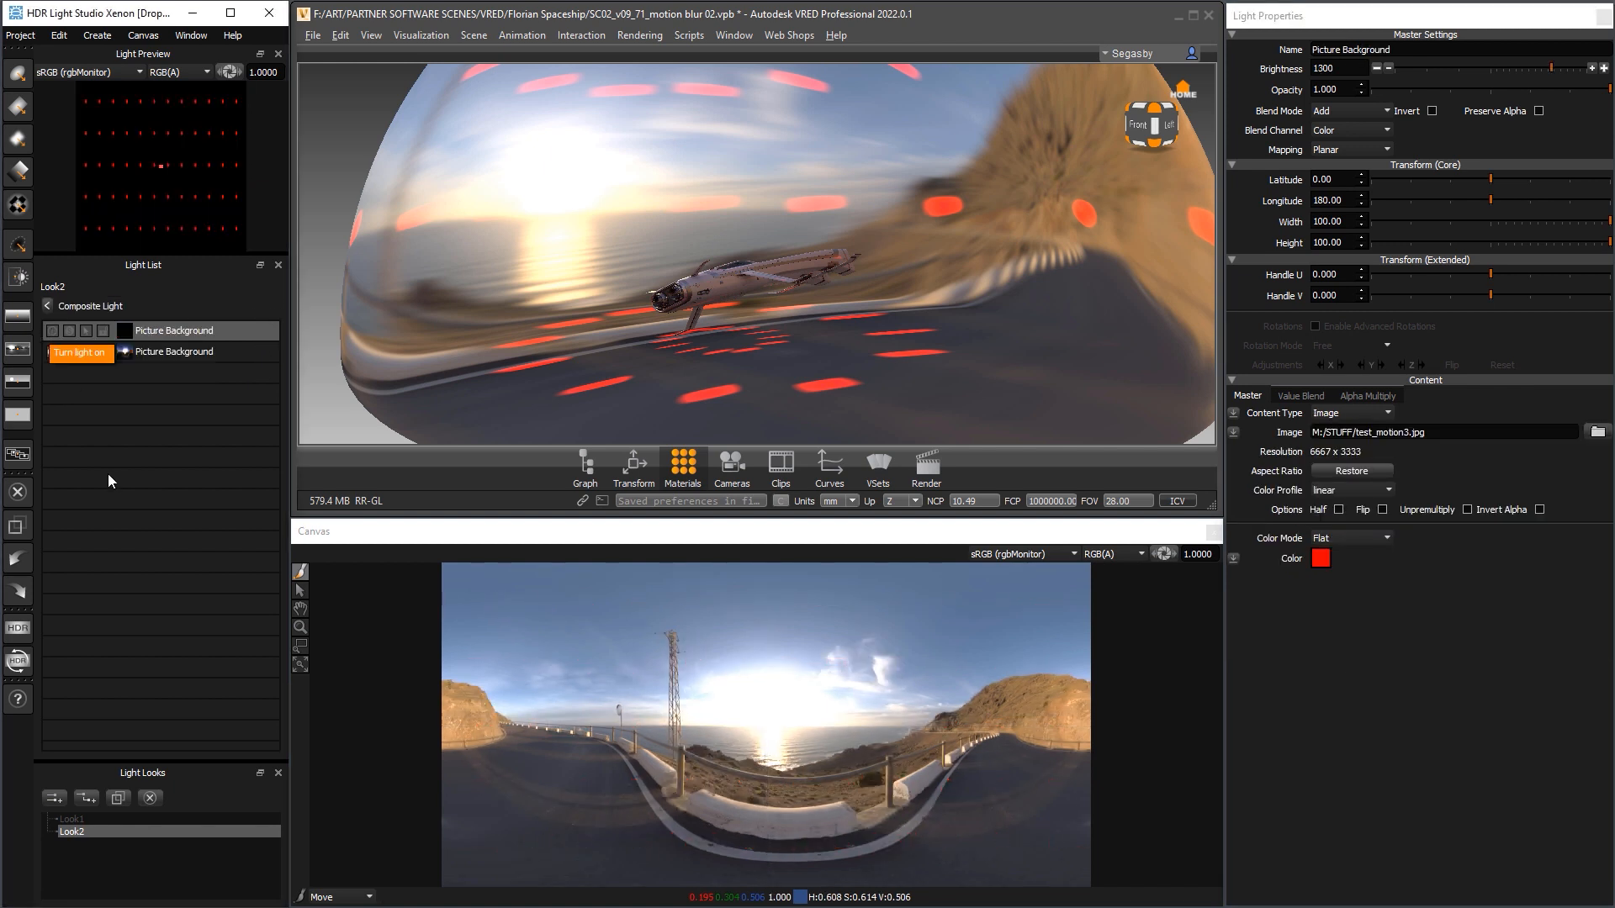
left_click(48, 306)
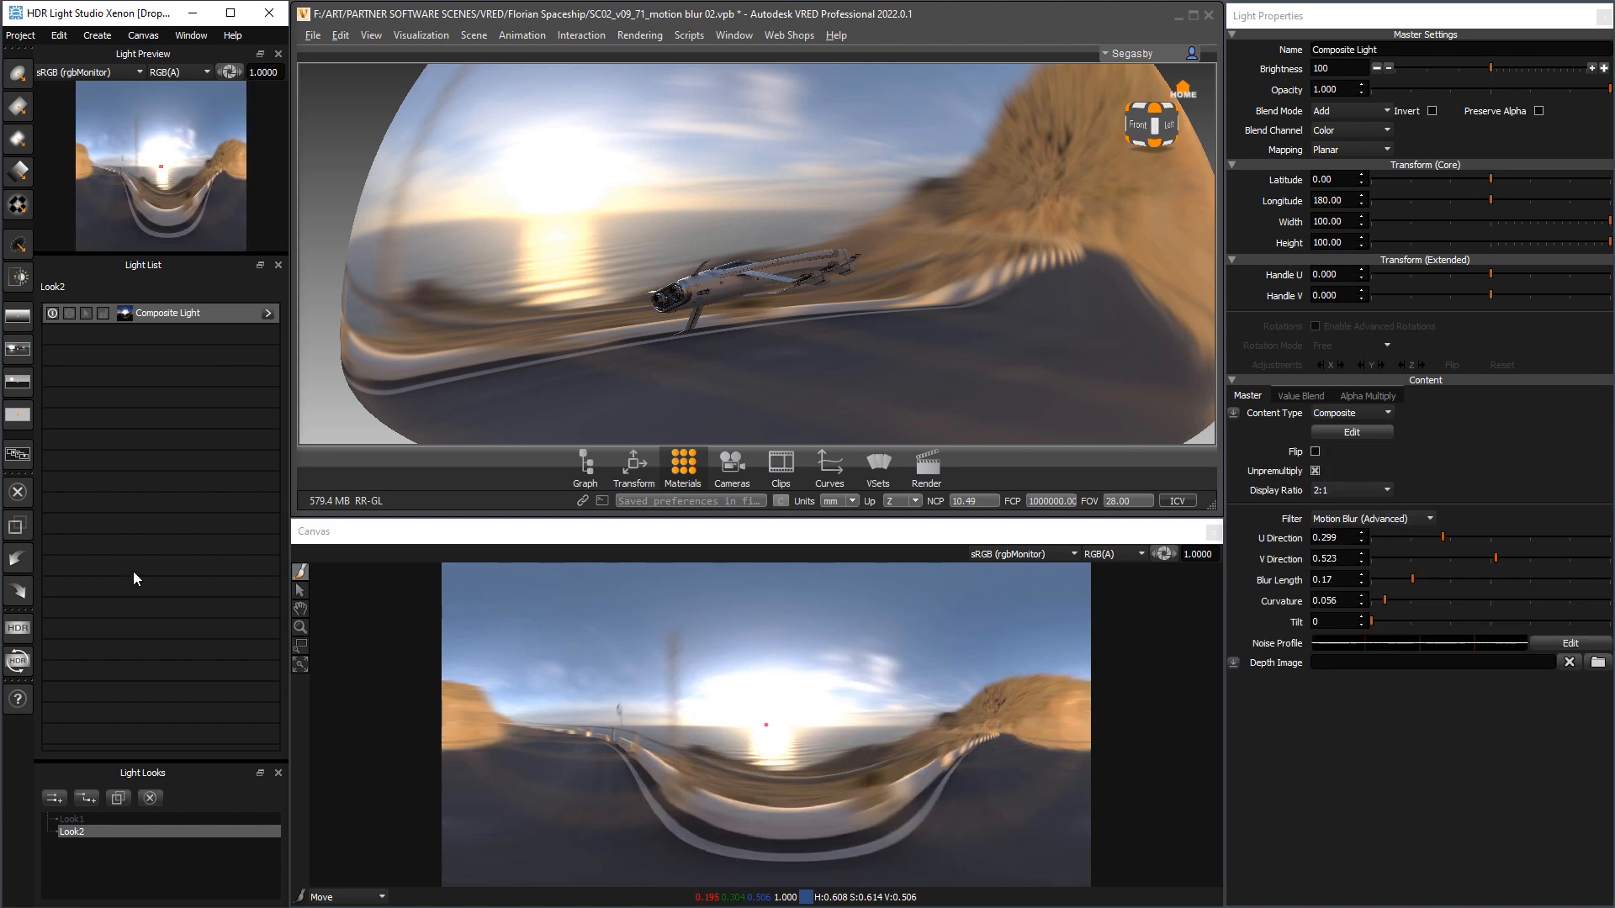
Set the motion blur's Blur Length to 0.33 and view the spaceship closer from its left side
left_click(1450, 578)
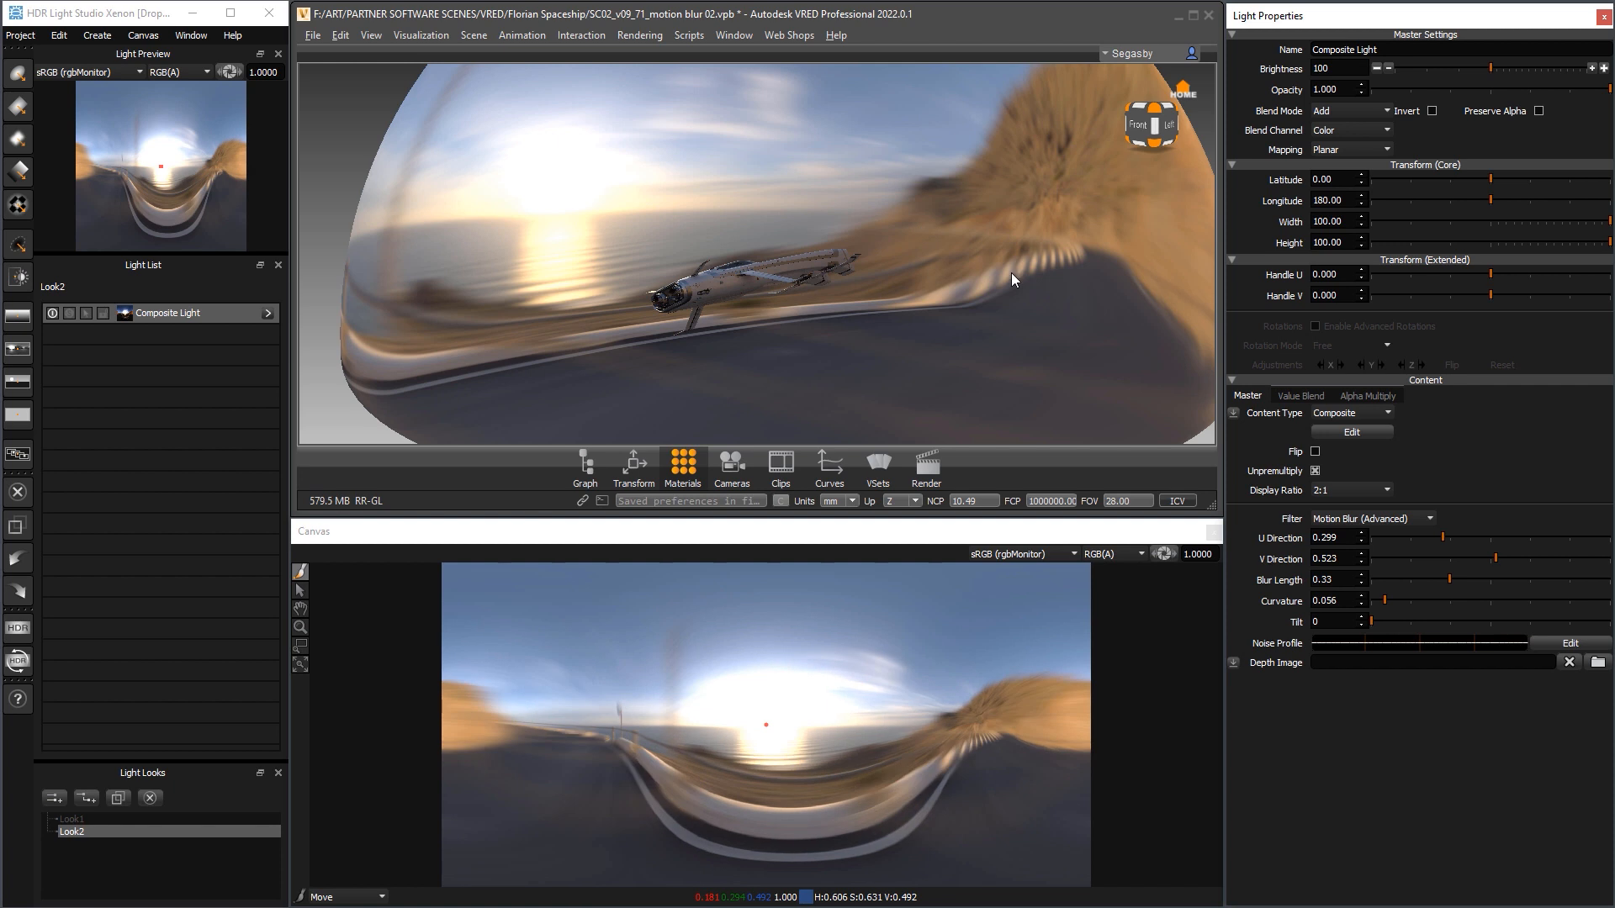
left_click_drag(965, 256, 968, 330)
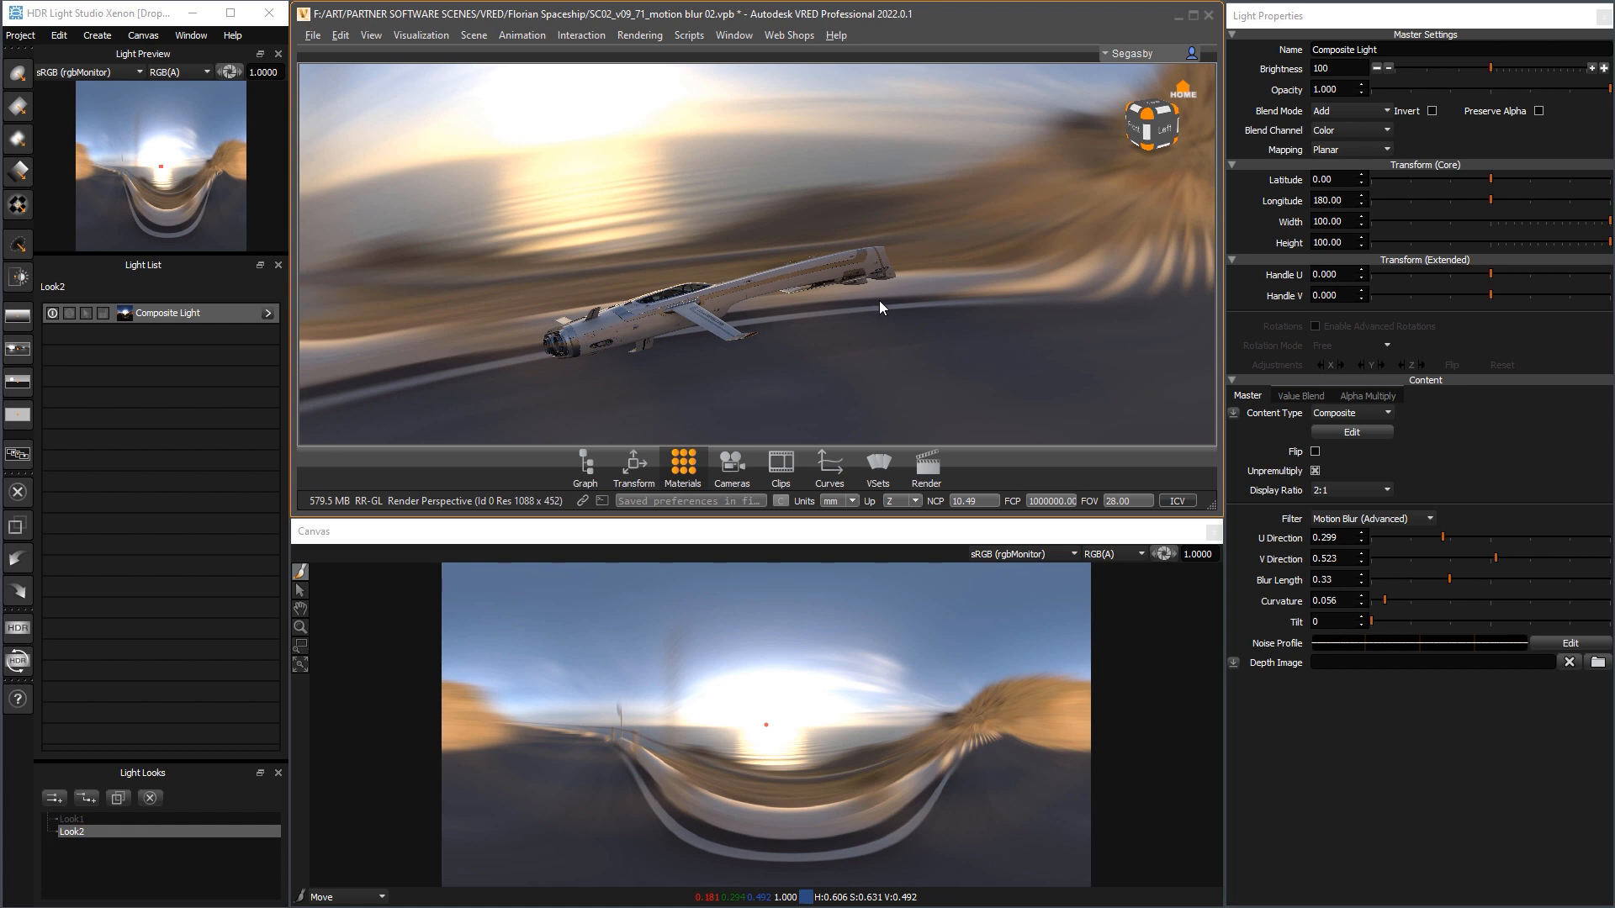
Load hdre_187_2K_motion_mask2b.png as the motion blur's depth image, browsing the files with extra large icons
left_click(1597, 664)
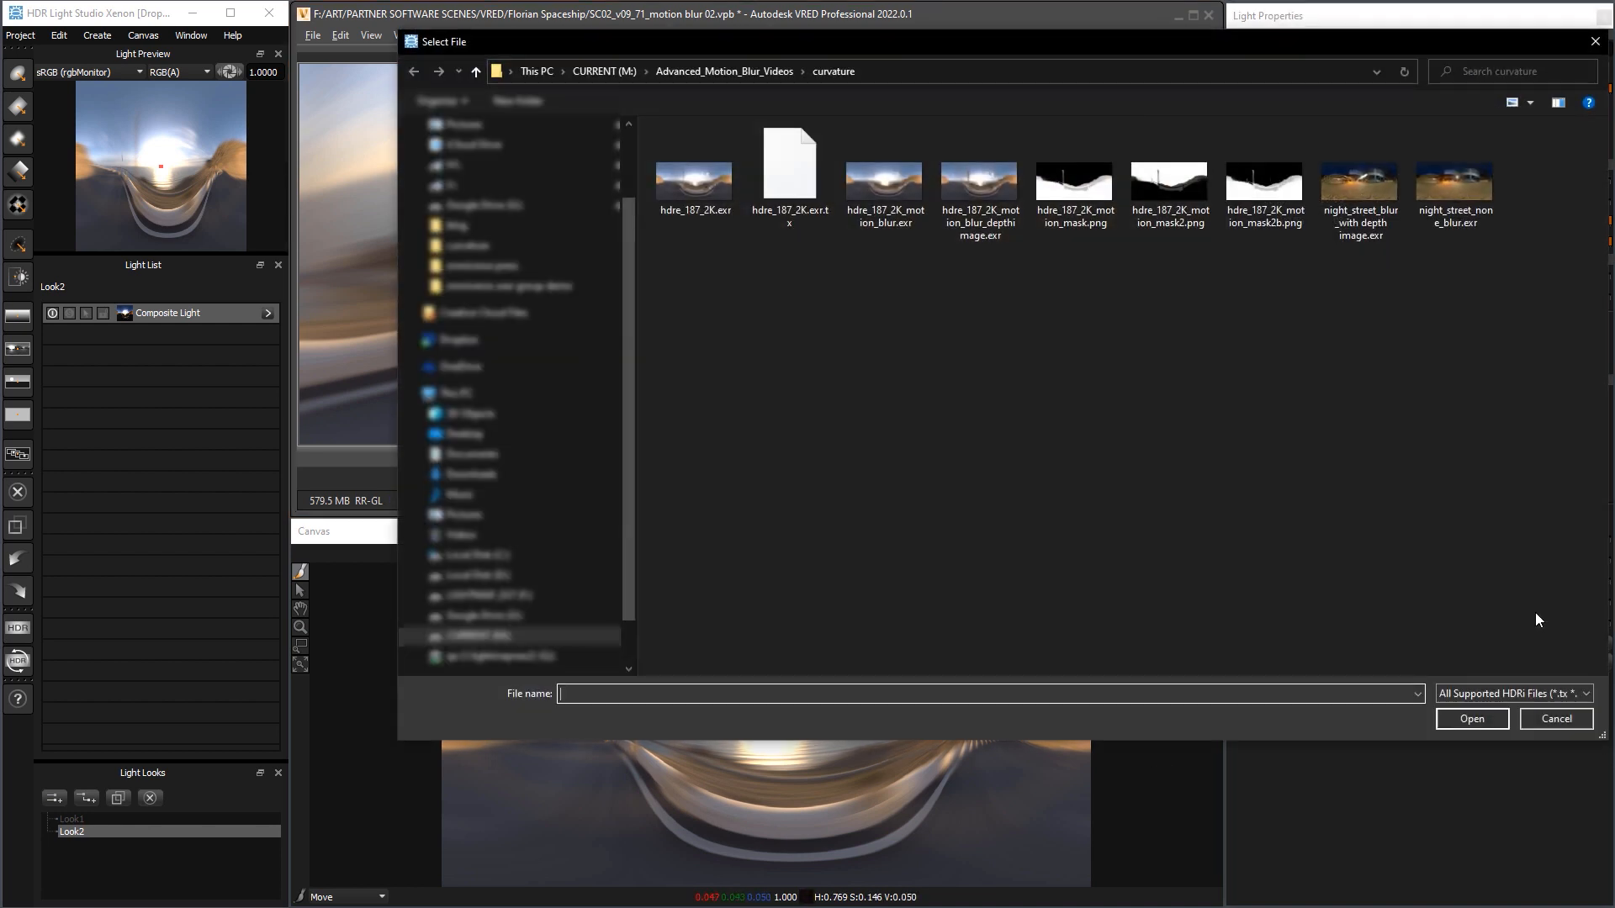
right_click(1088, 328)
mouse_move(1123, 335)
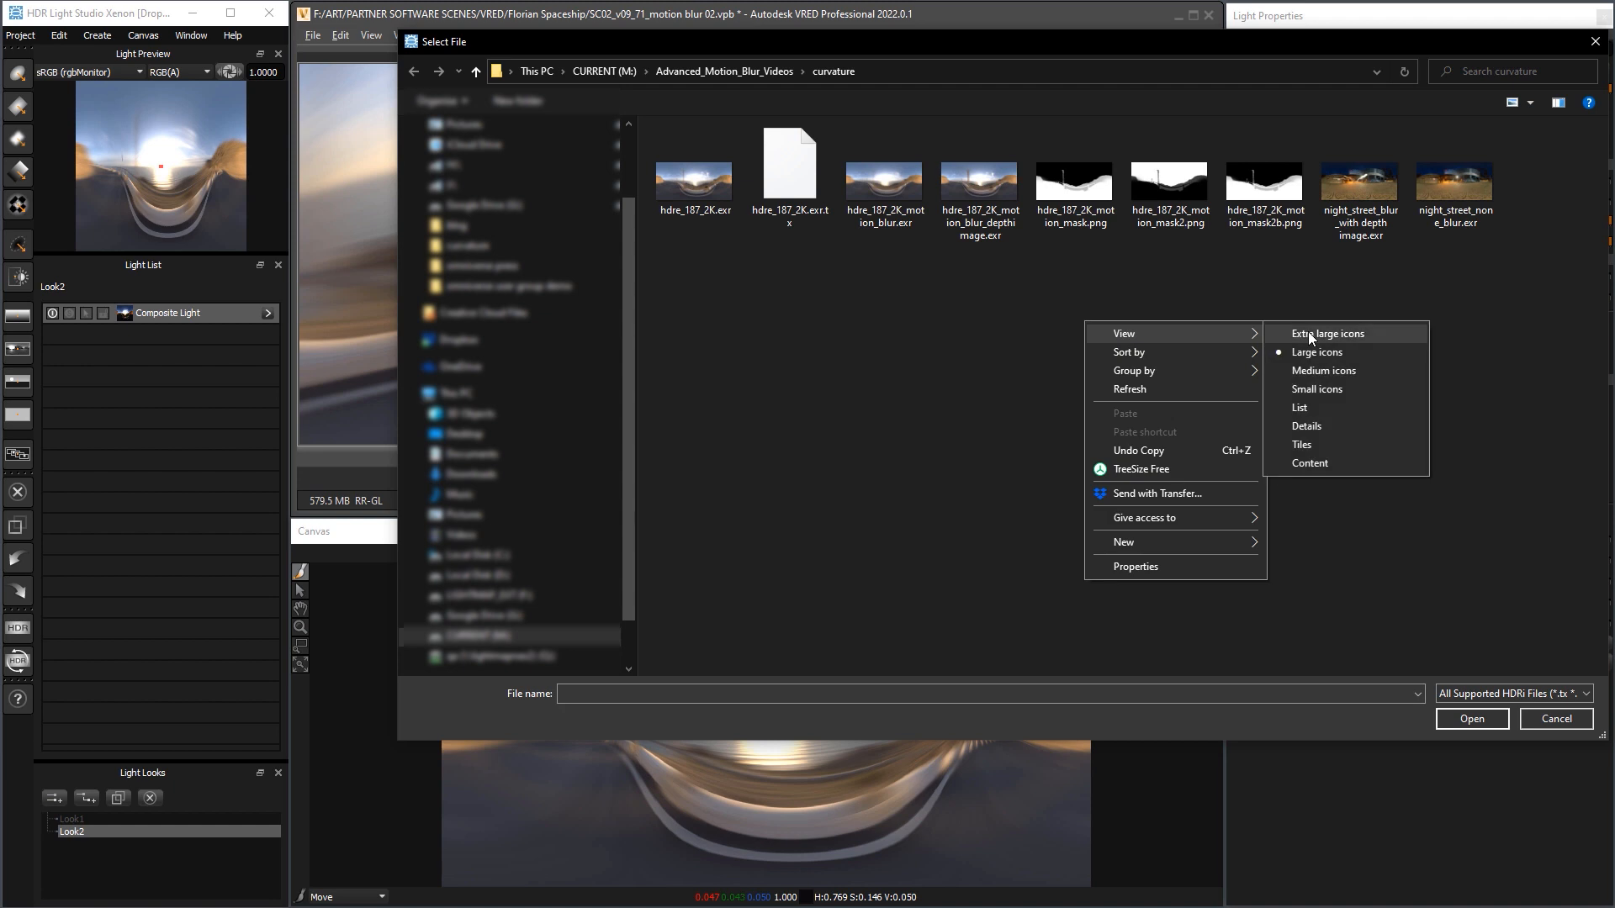
left_click(1309, 331)
left_click(1233, 446)
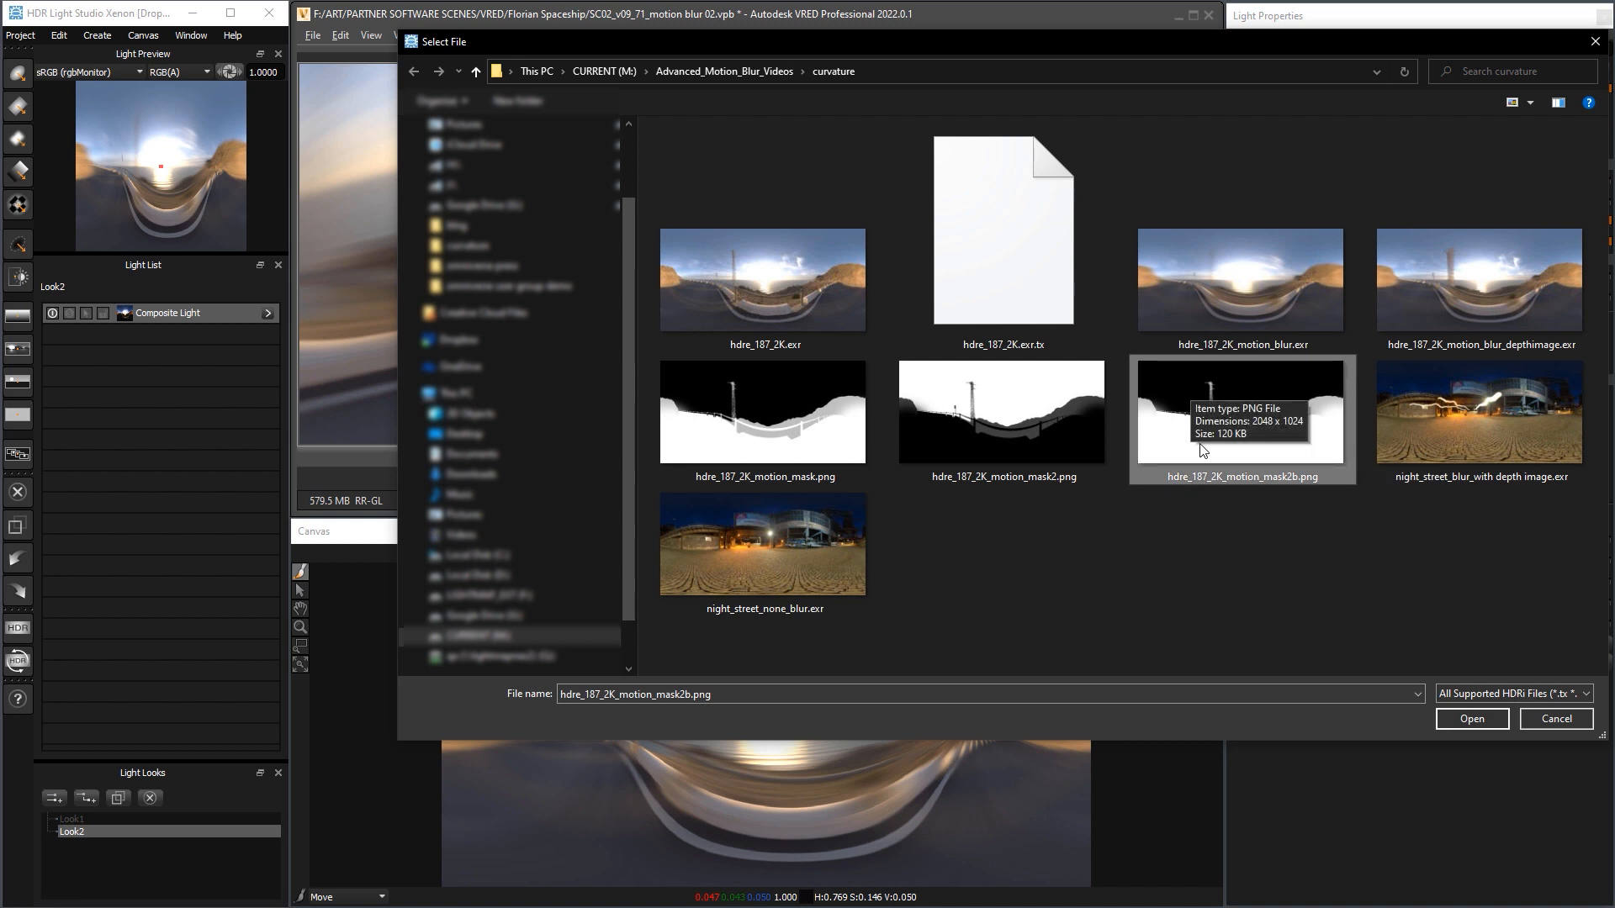
left_click(1470, 718)
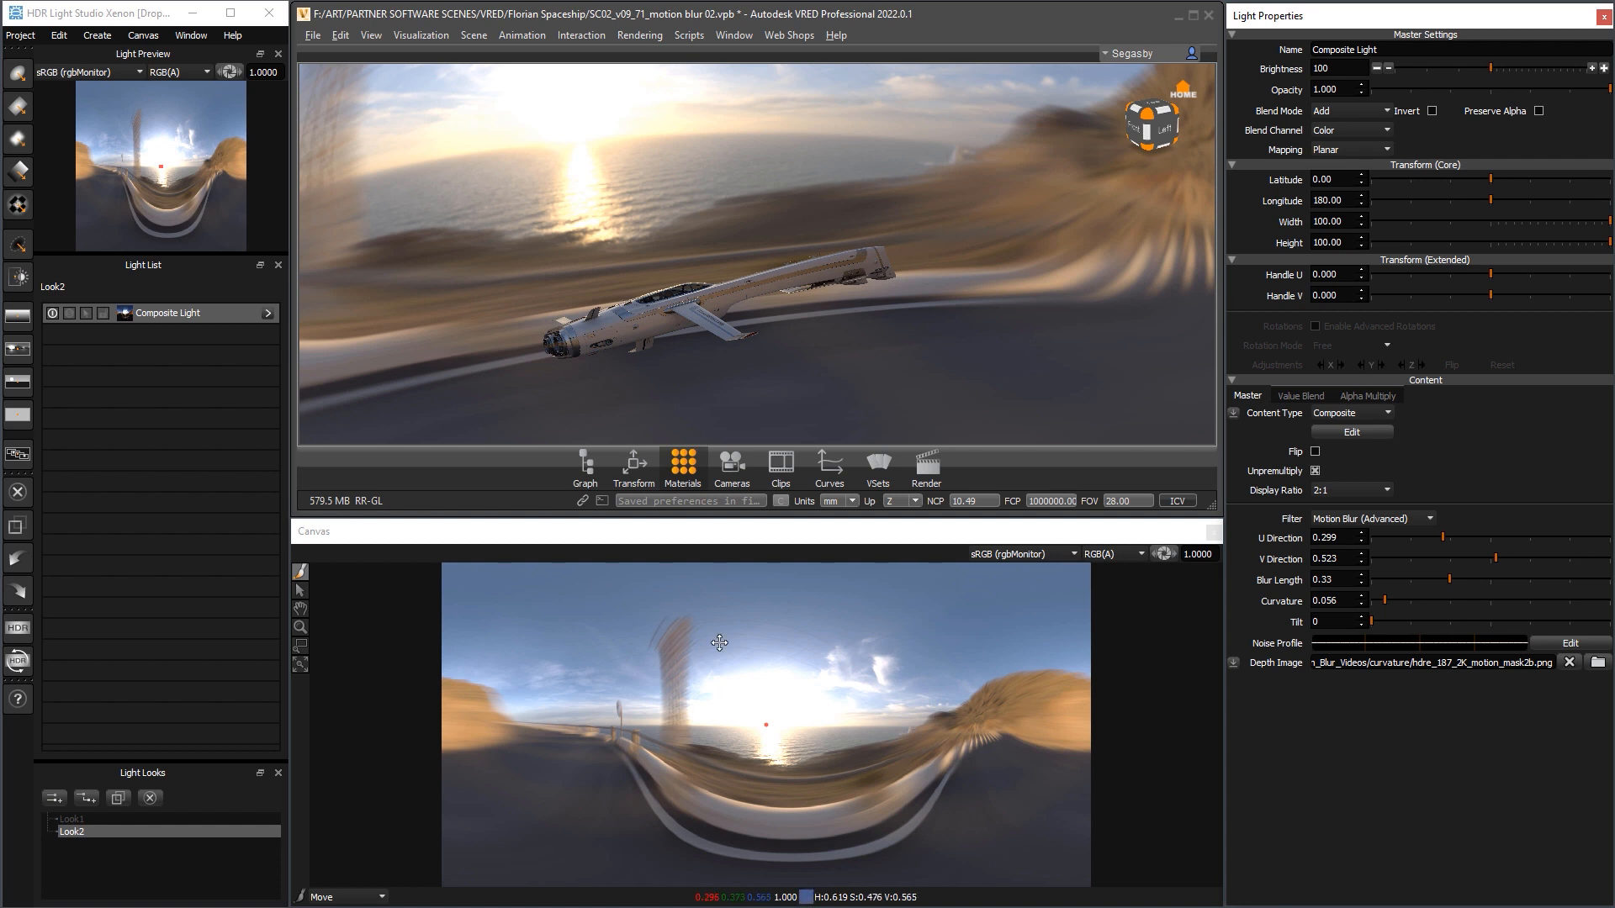
Zoom in on the canvas, lower its display exposure to 0.0410, and inspect the sun and its reflection on the sea
left_click(300, 645)
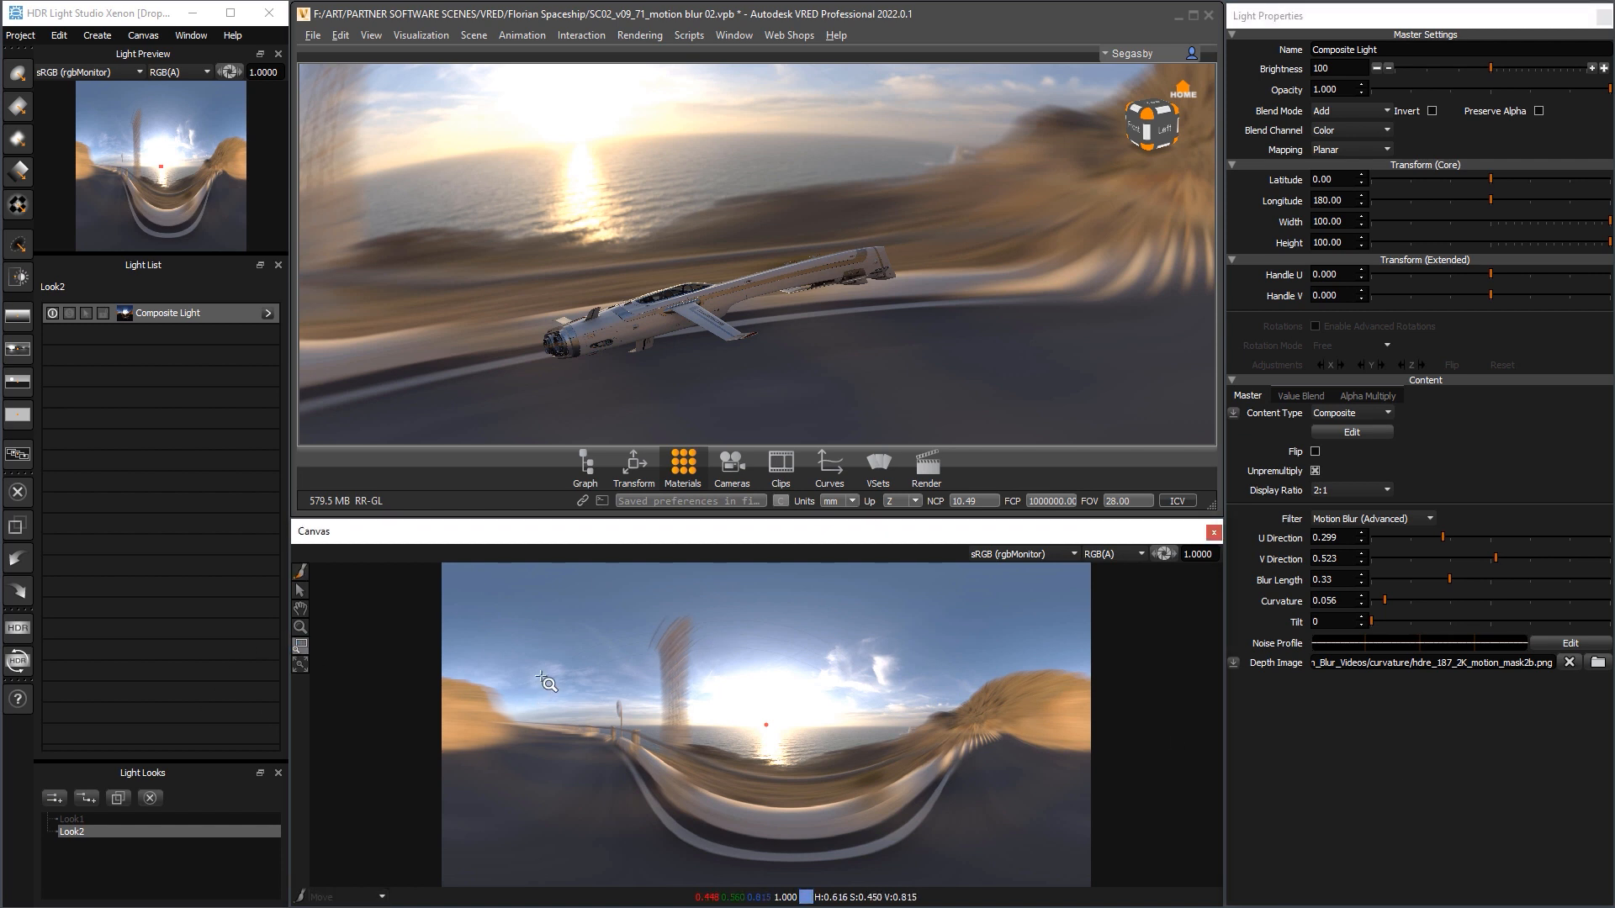
left_click_drag(546, 672, 621, 767)
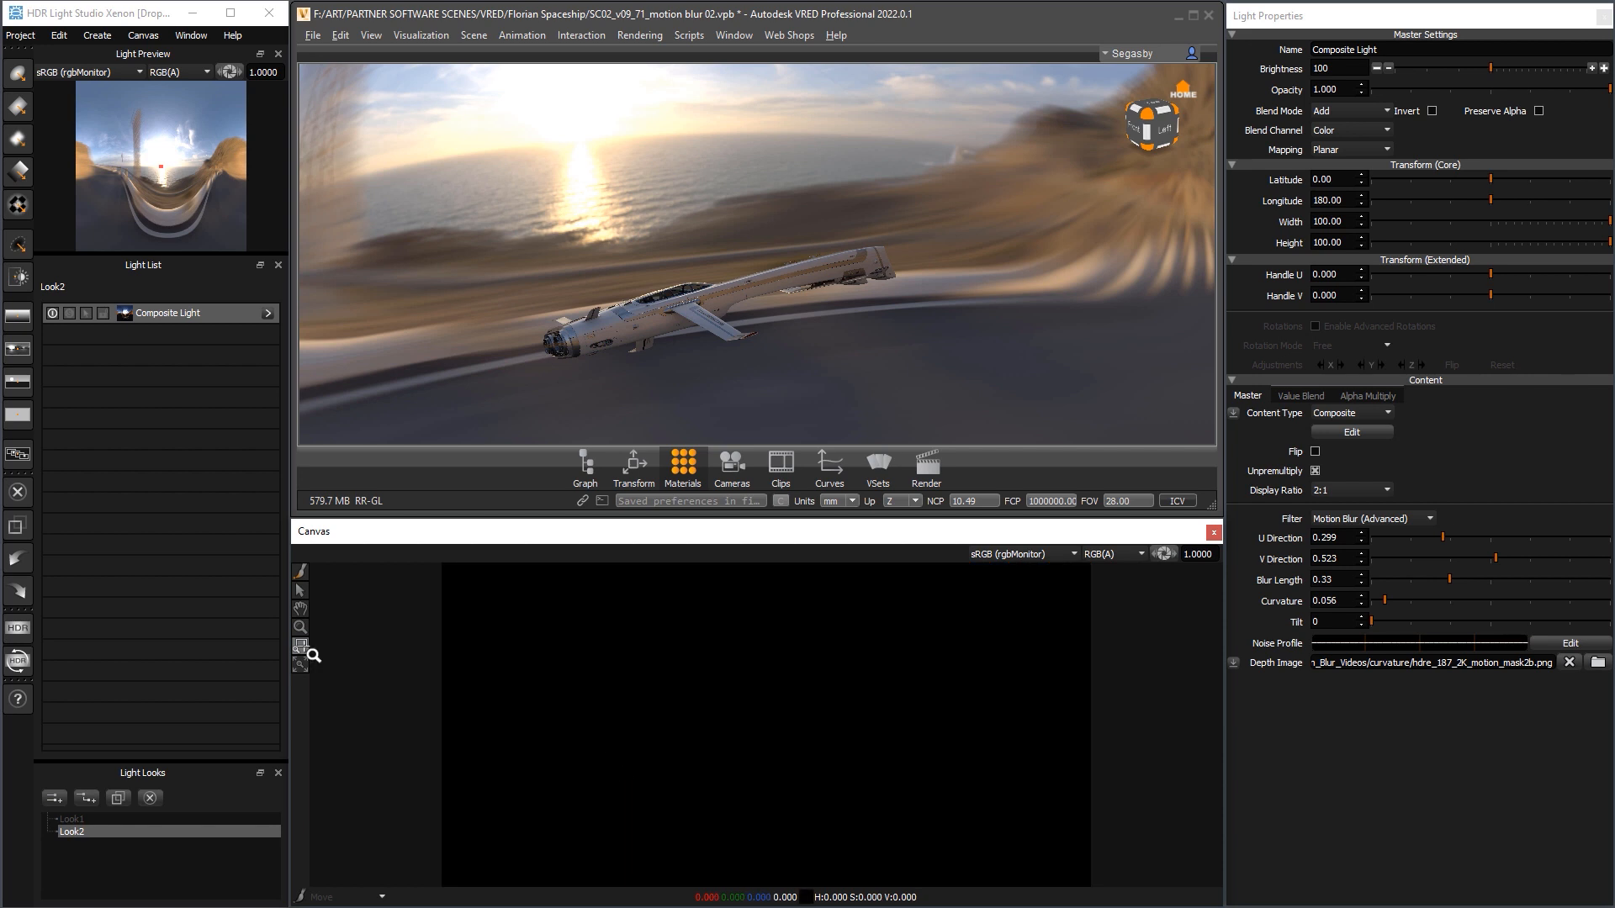
left_click(300, 608)
left_click_drag(725, 721, 768, 643)
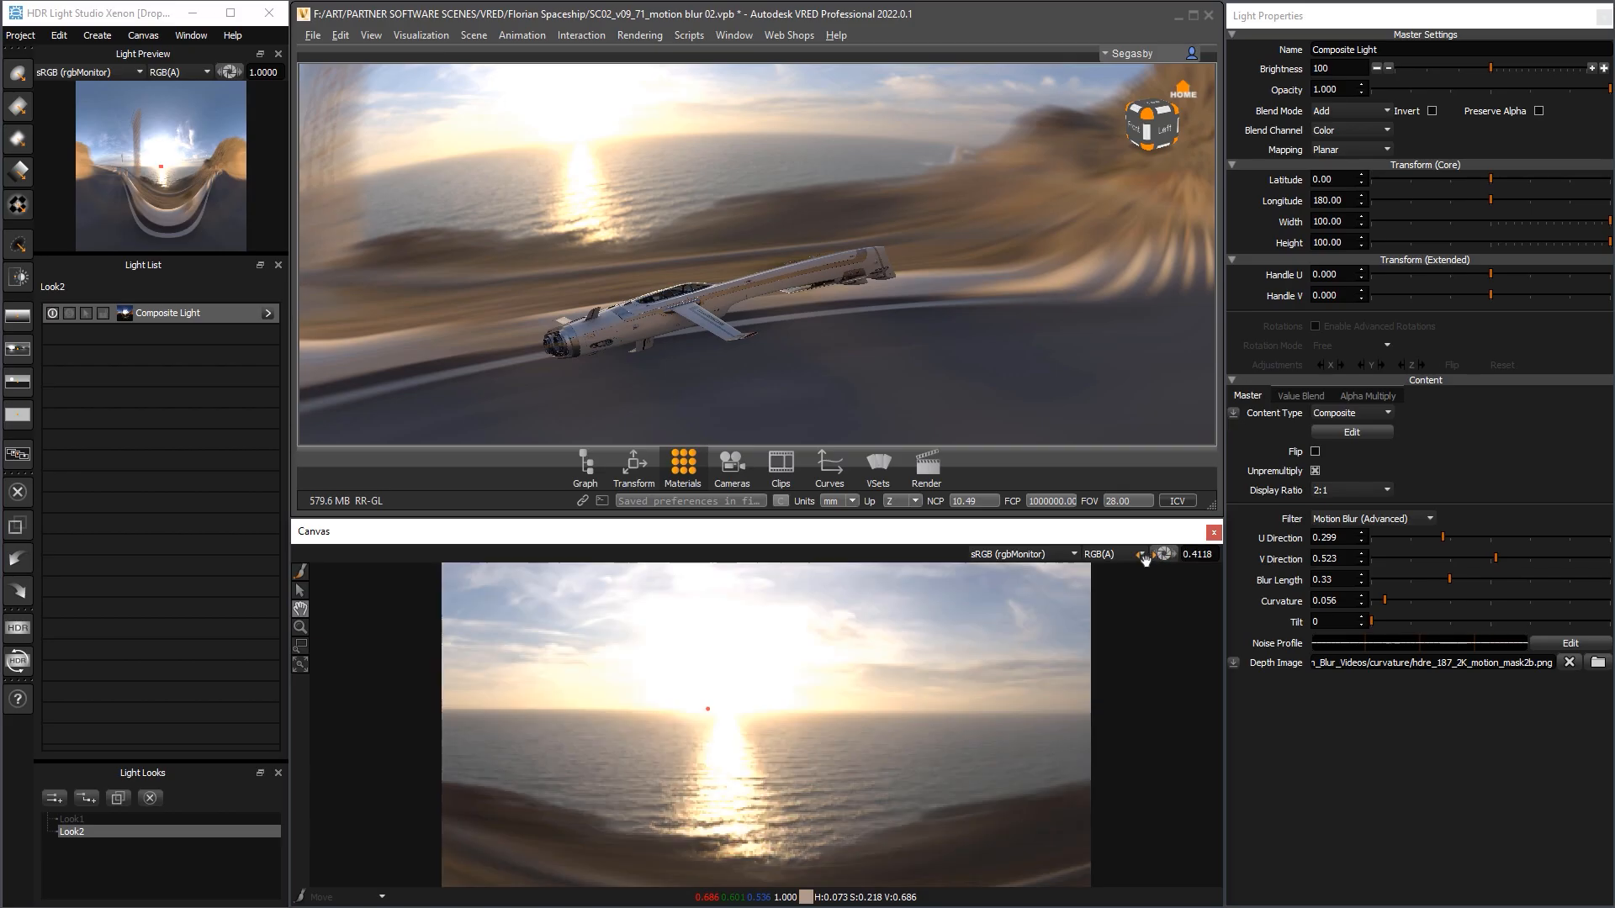
left_click_drag(1146, 560, 1133, 558)
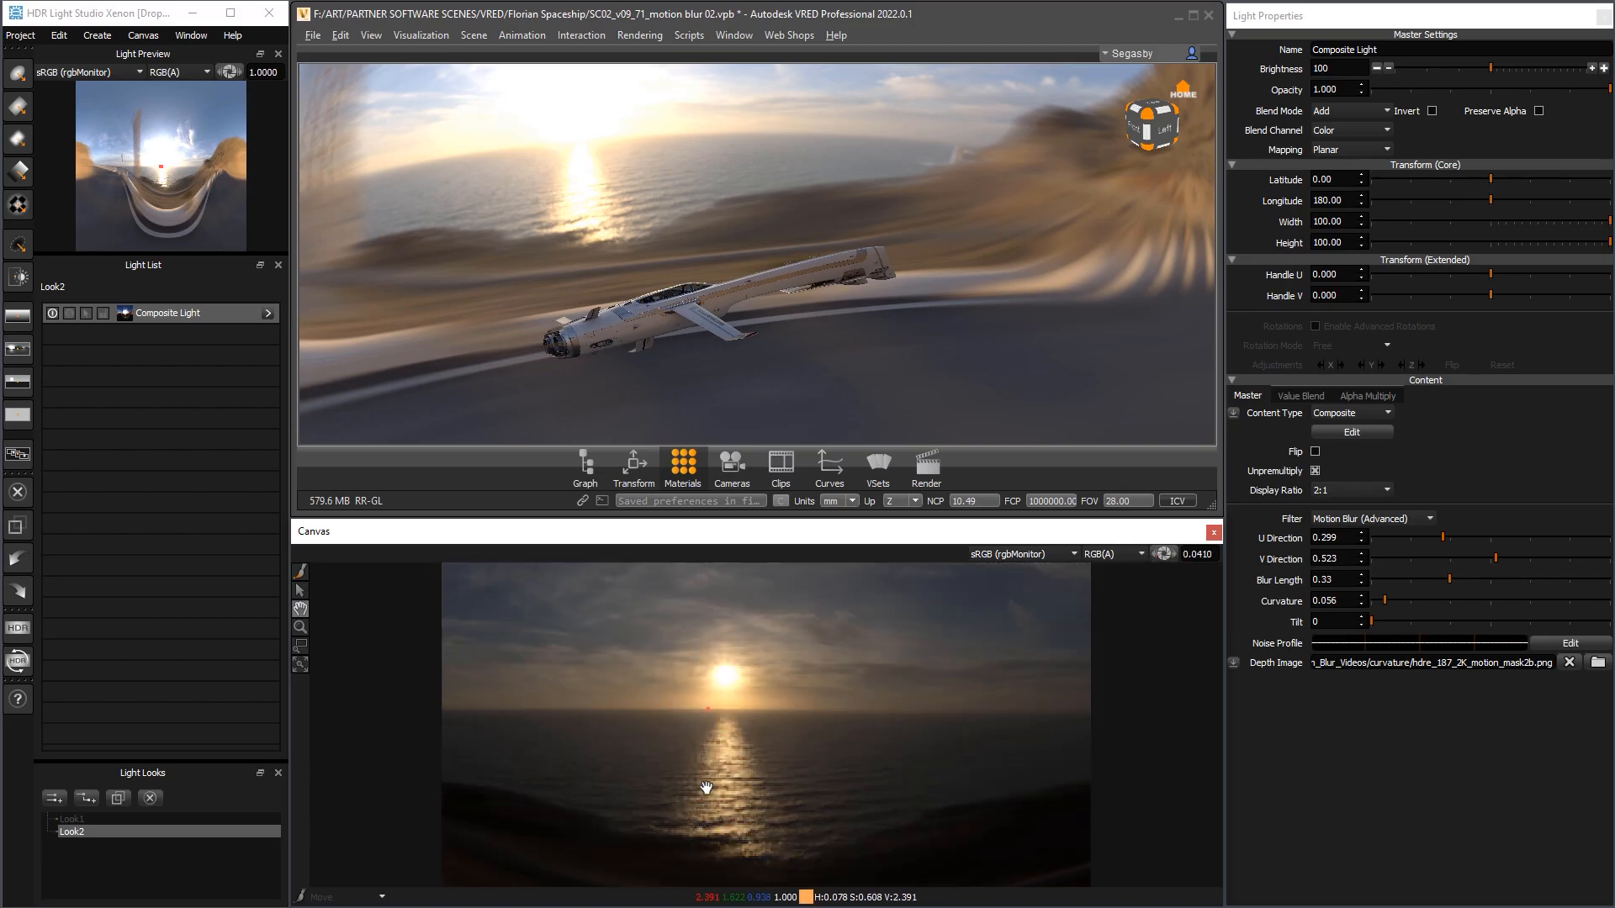
left_click_drag(703, 788, 818, 620)
left_click_drag(768, 695, 1023, 584)
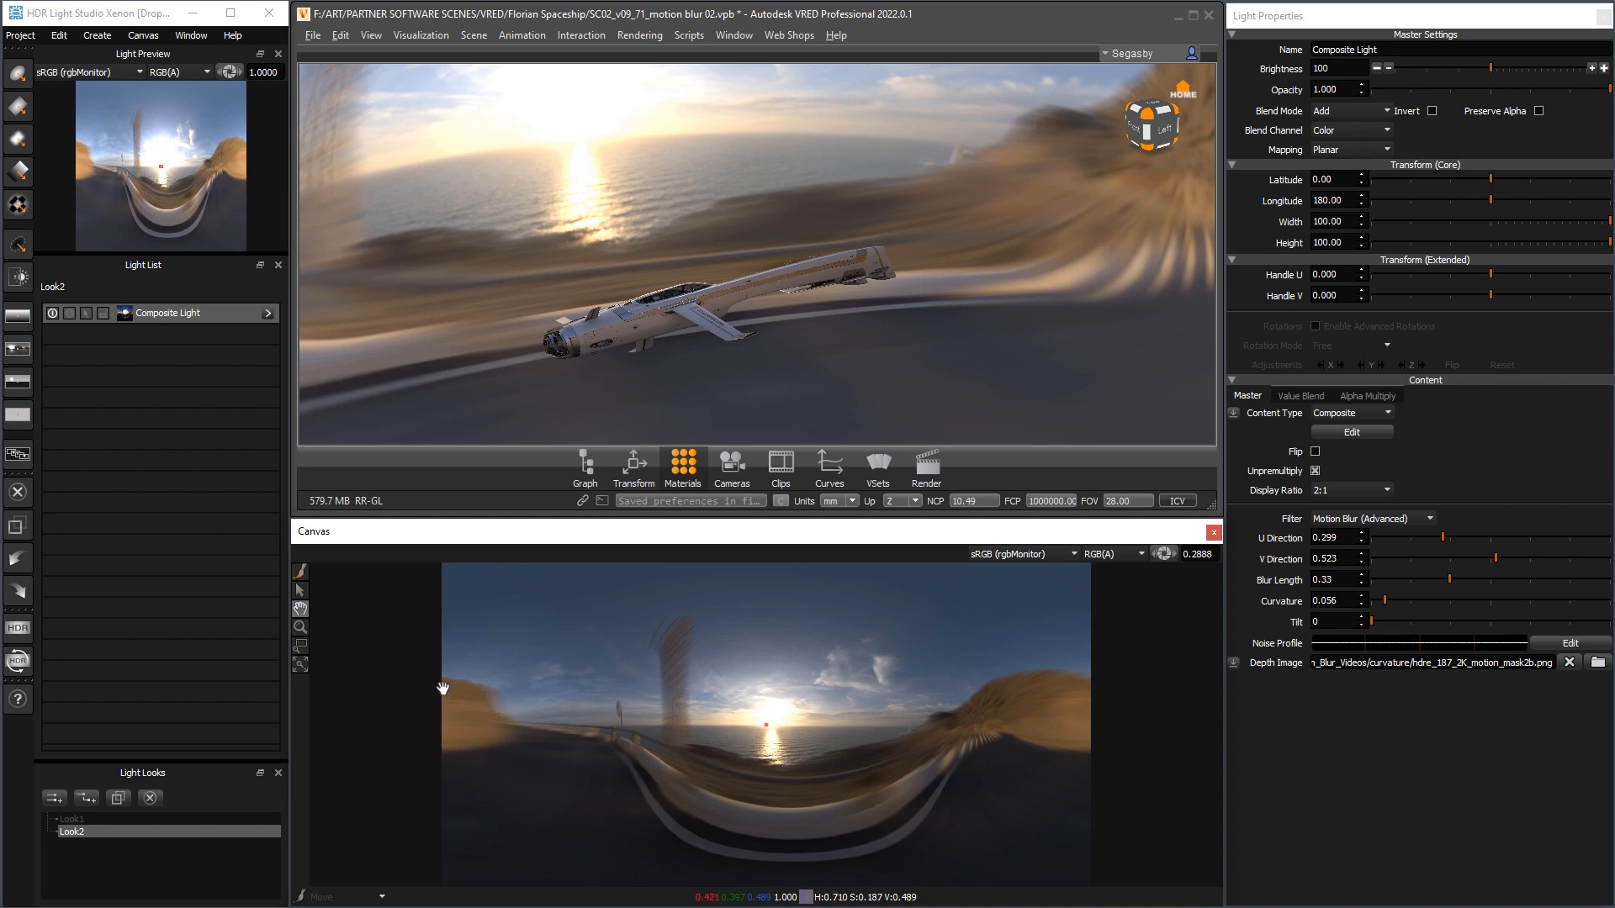
Clear the motion blur's depth image to compare the unmasked blur, and reload hdre_187_2K_motion_mask2b.png as the depth image
left_click(1570, 664)
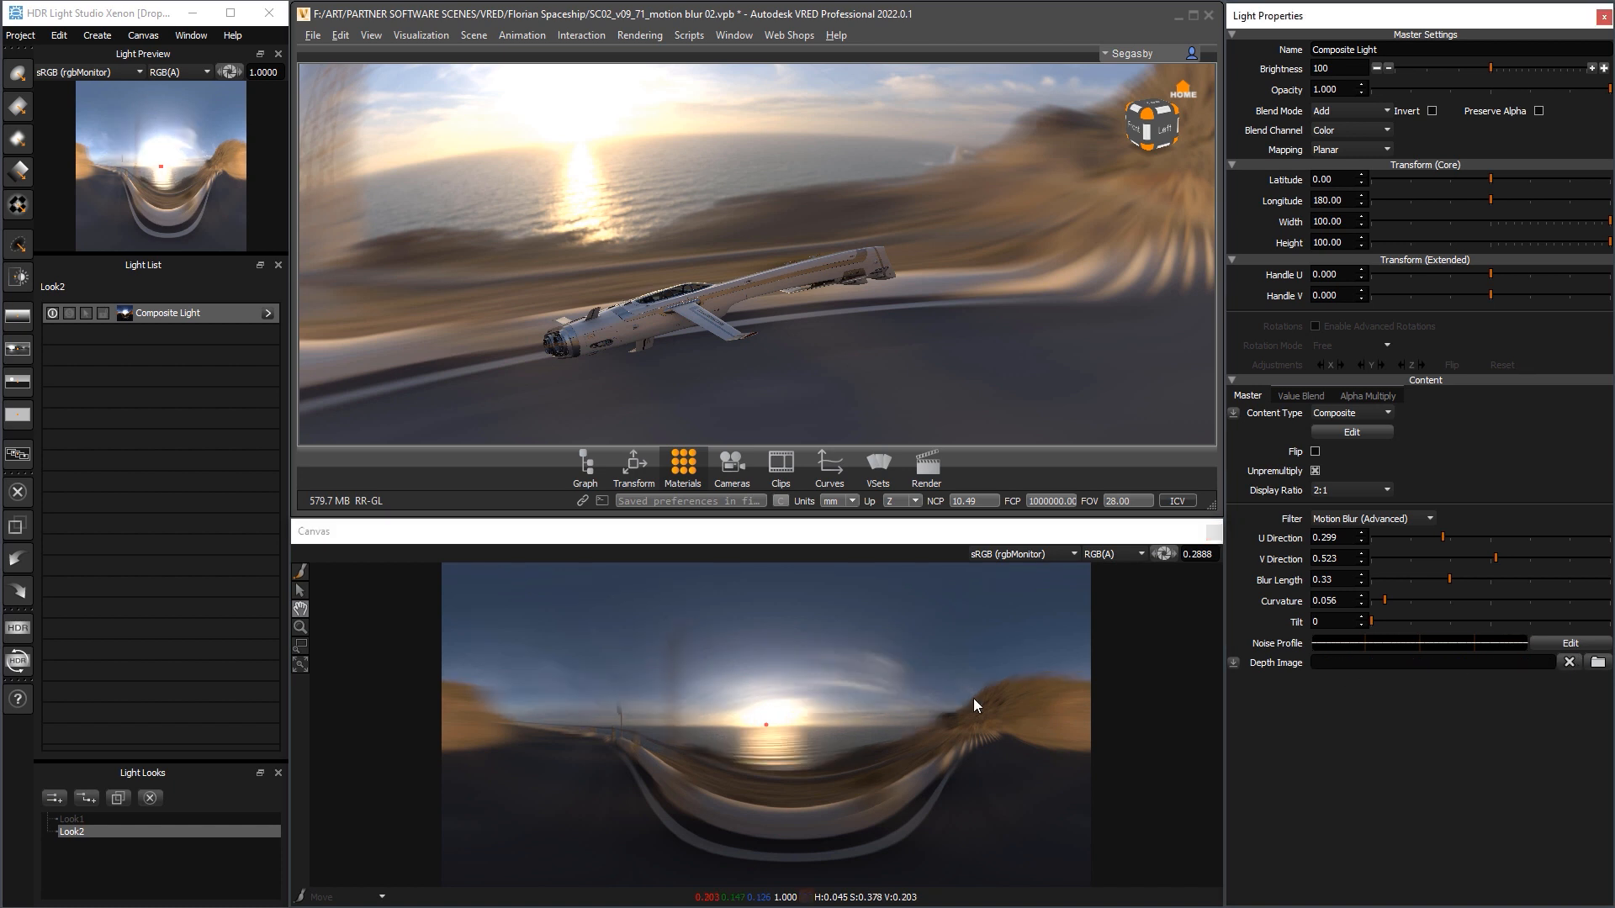
left_click_drag(810, 286, 930, 295)
left_click(1598, 662)
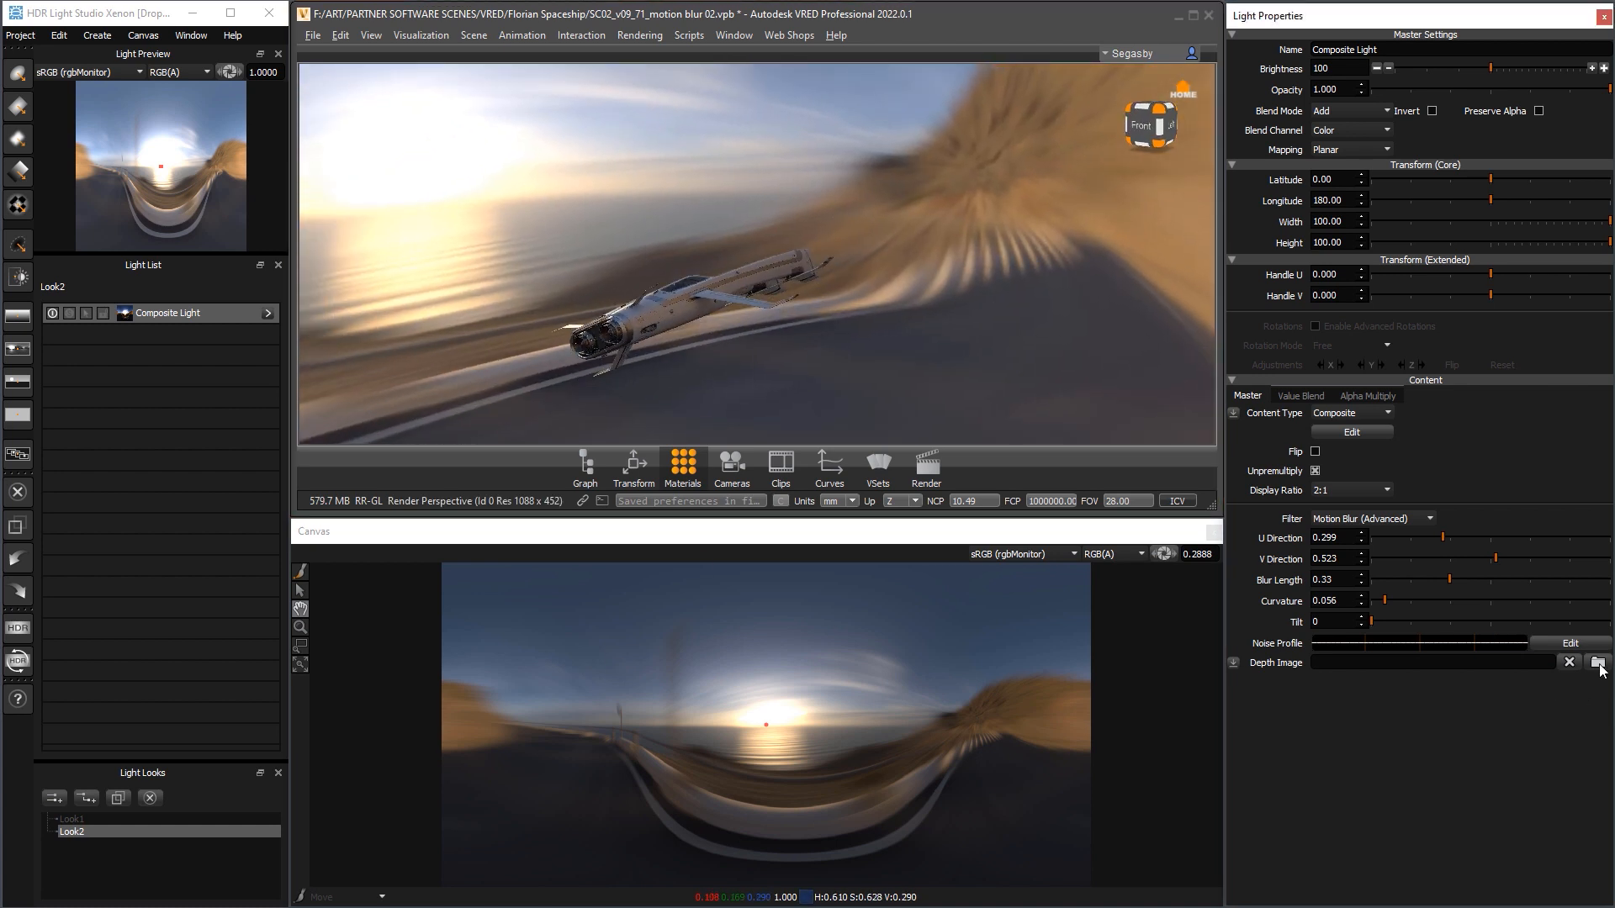
left_click(1181, 529)
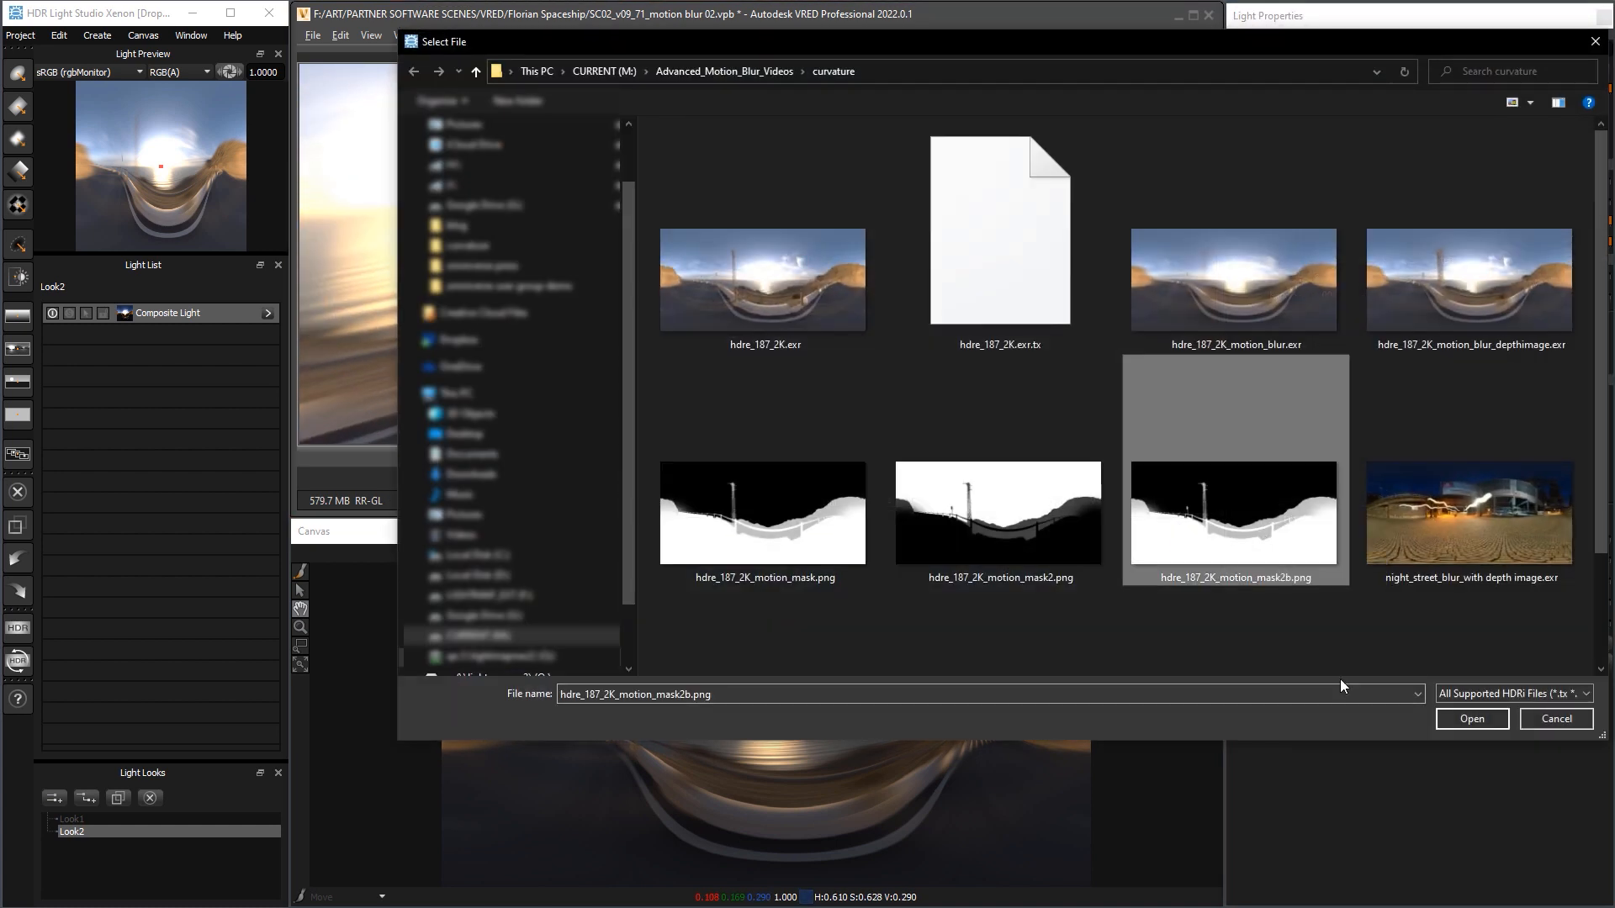
left_click(1468, 717)
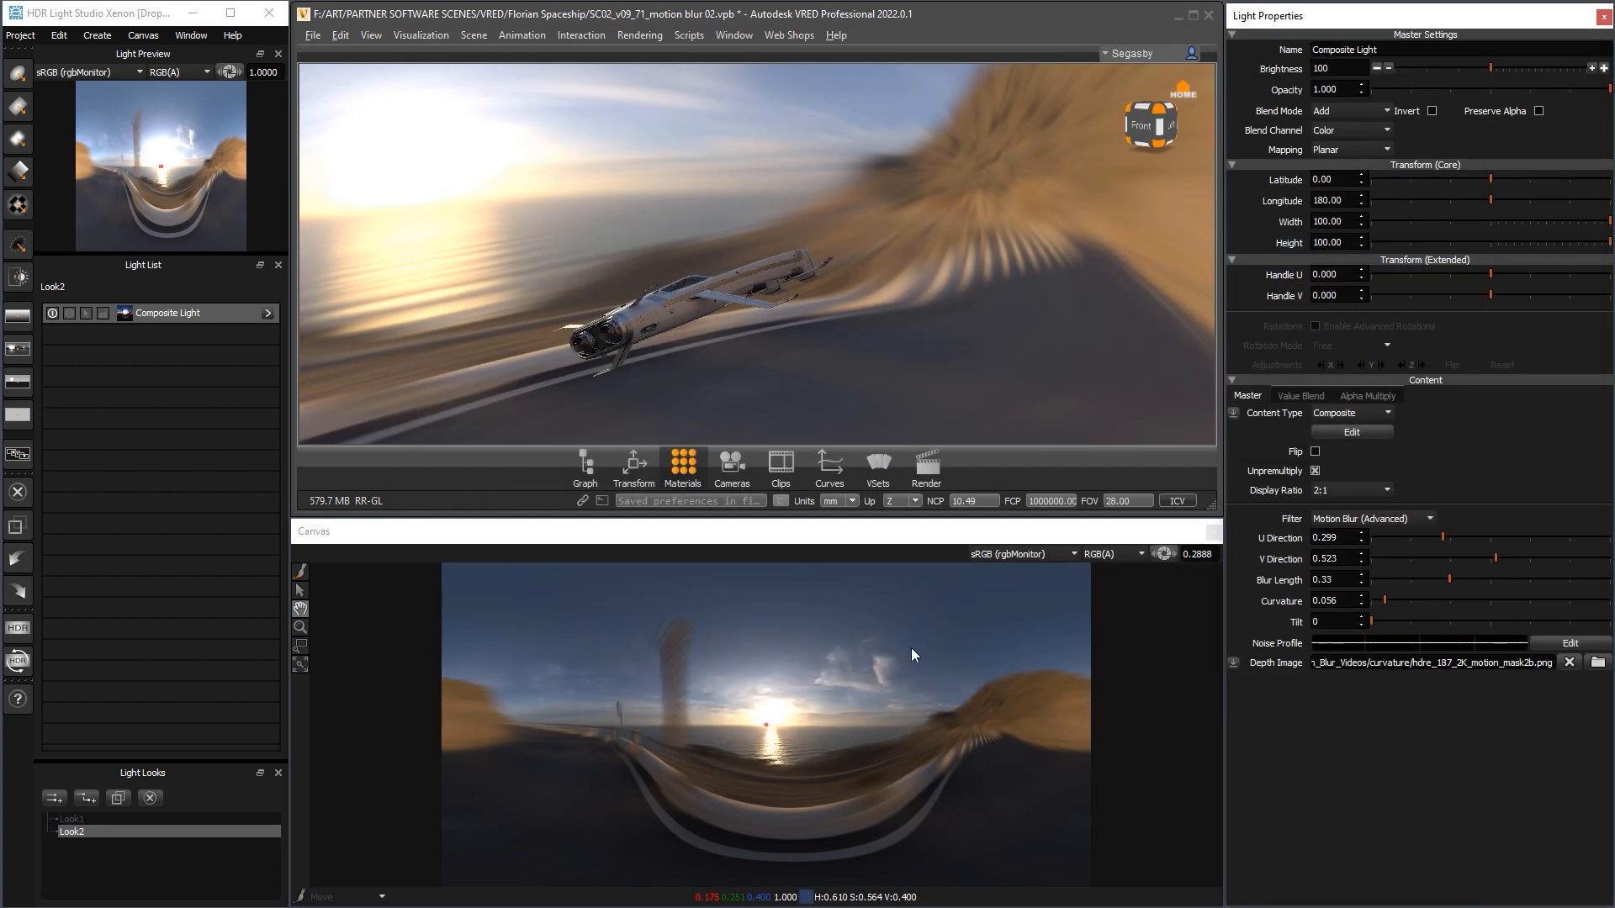
left_click_drag(875, 286, 764, 345)
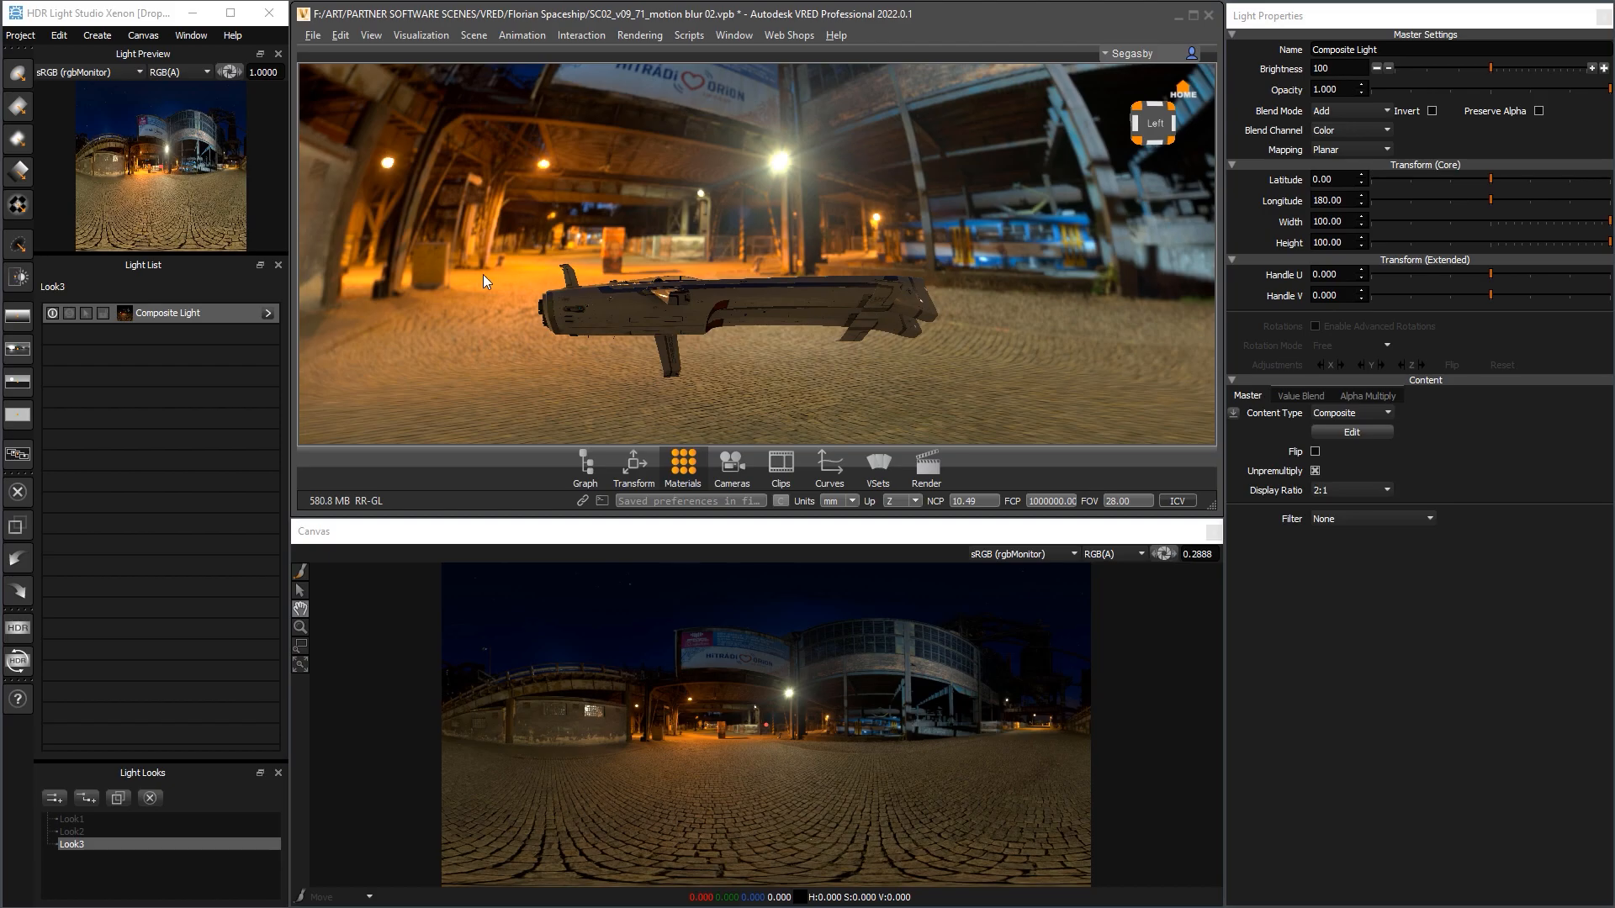
View the spaceship from its rear left and apply the Motion Blur (Advanced) filter to Look3's composite light
left_click_drag(483, 275, 1011, 240)
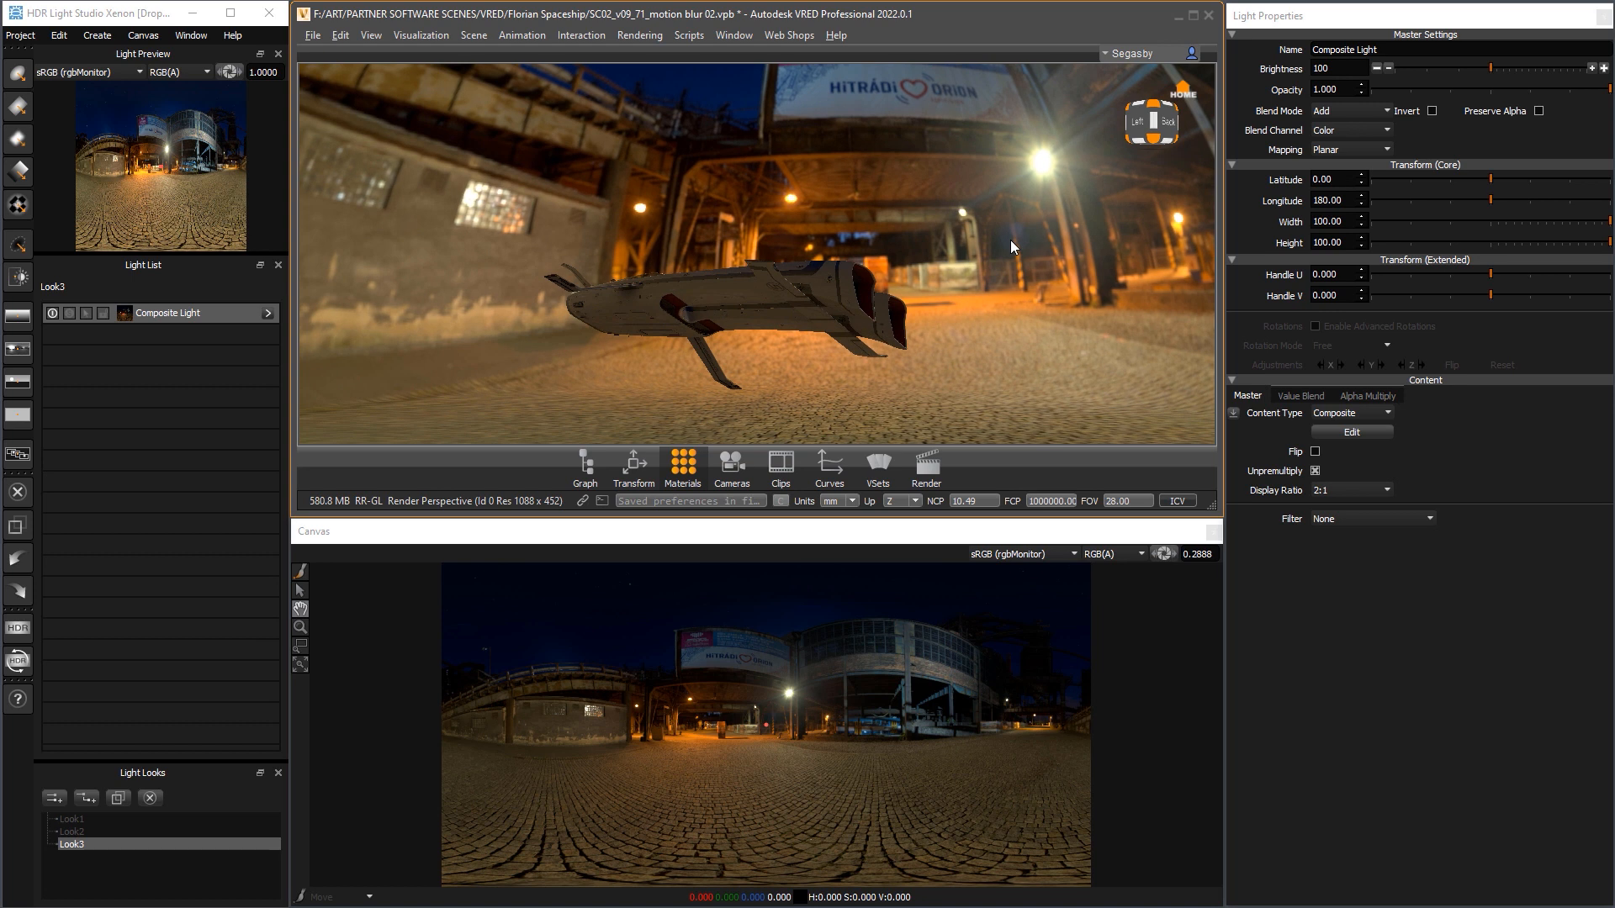
left_click(1371, 518)
left_click(1344, 570)
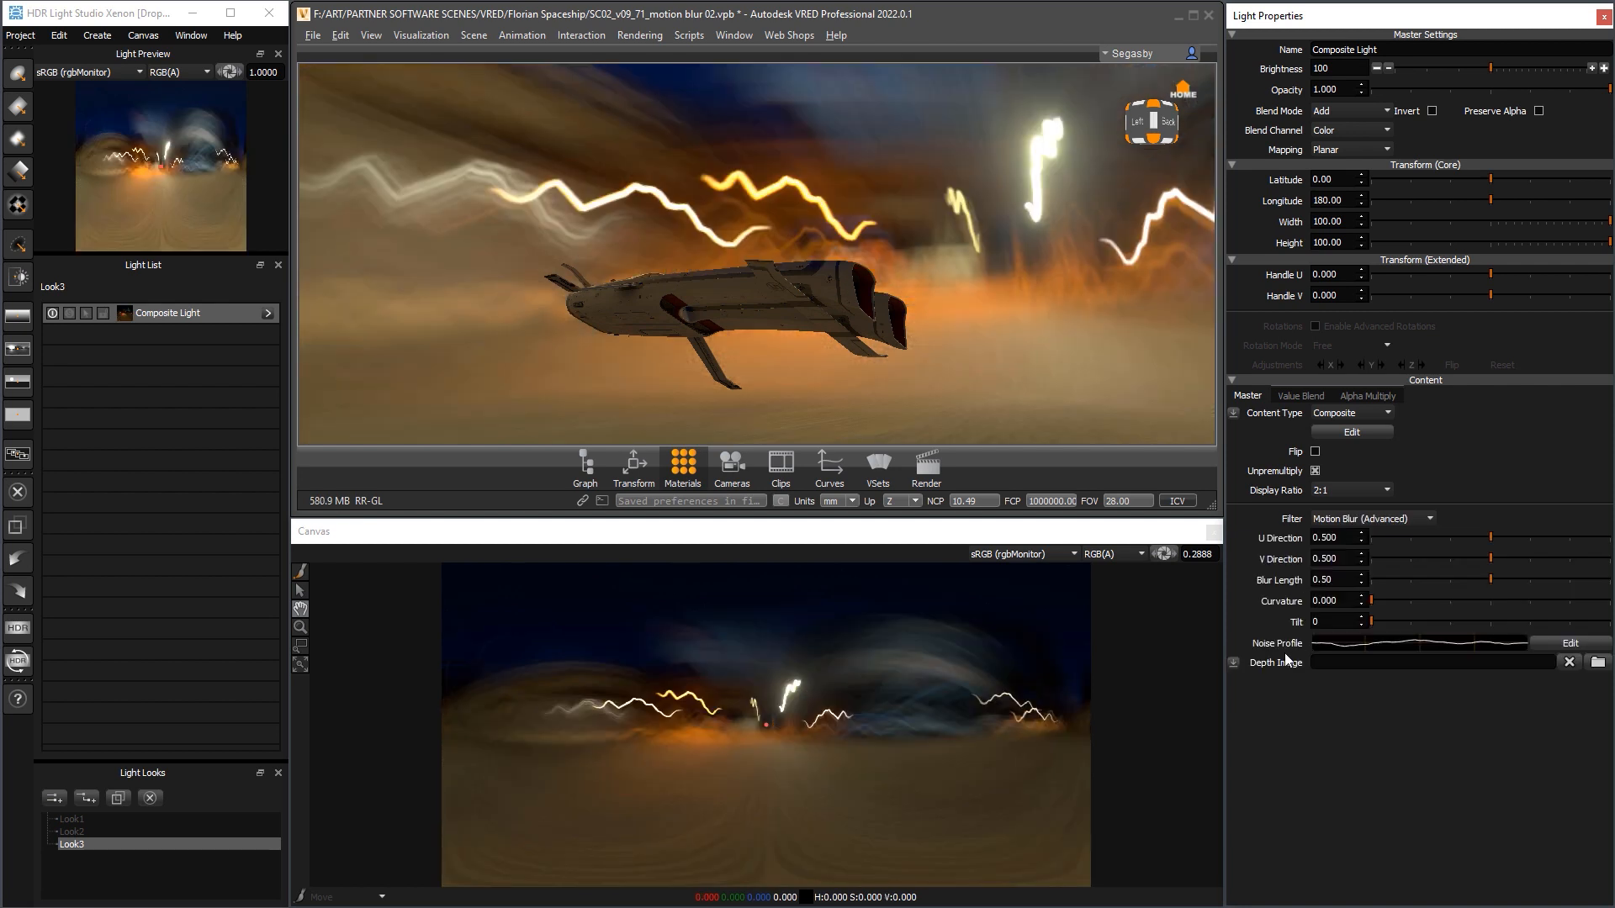
Load hdre_212_2K motion mask.png as the depth image of Look3's motion blur
mouse_move(1285, 665)
left_click(1597, 663)
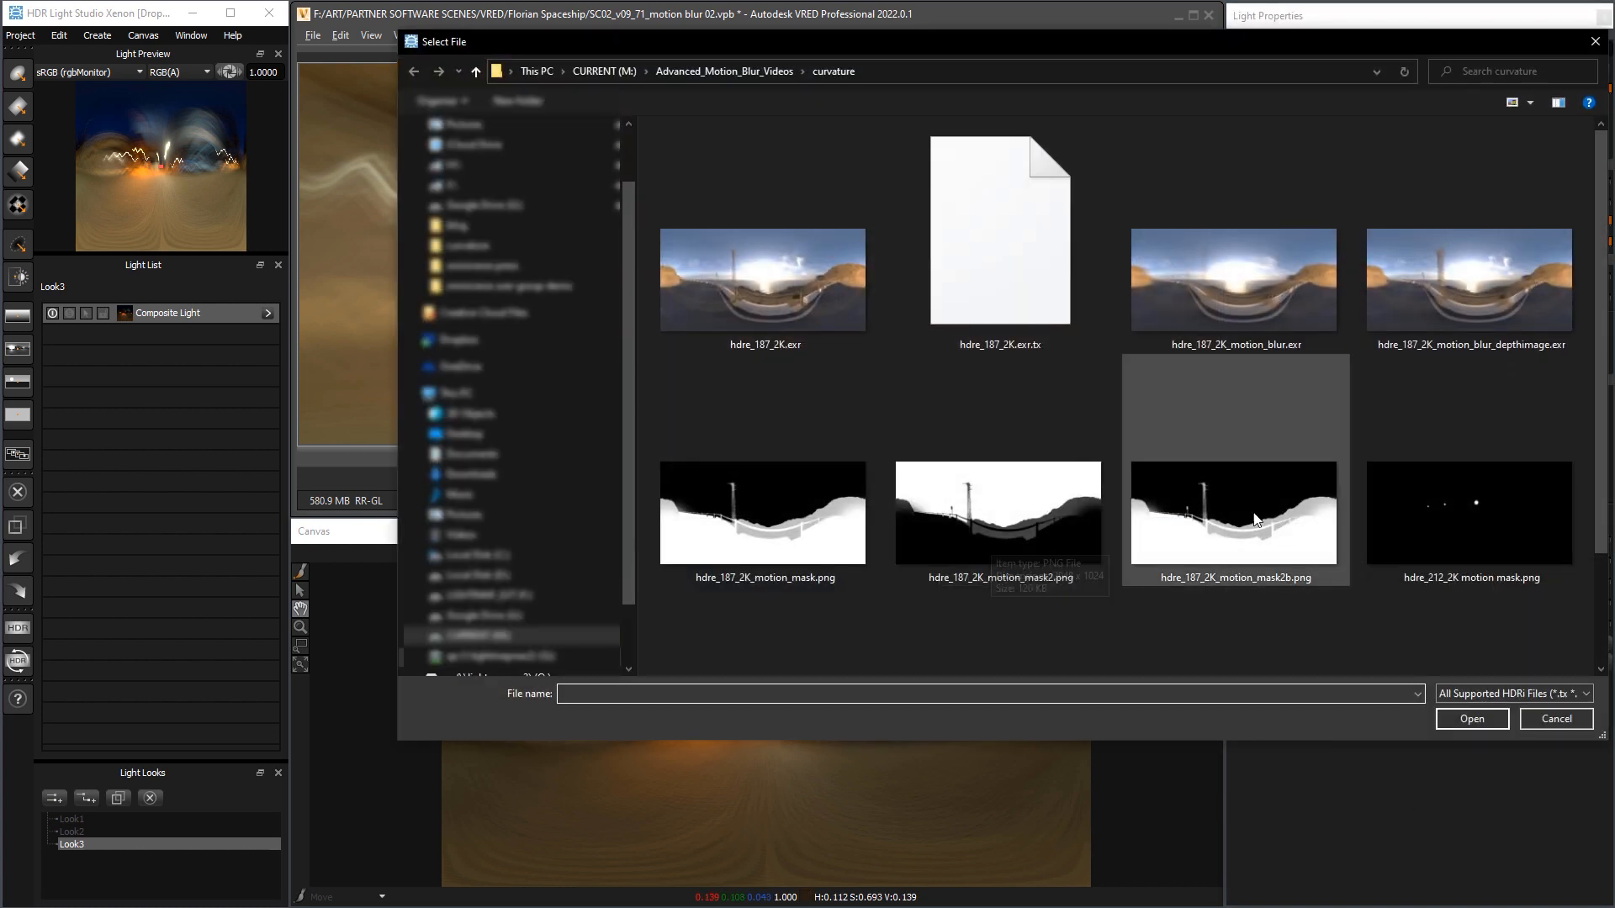
left_click(1425, 507)
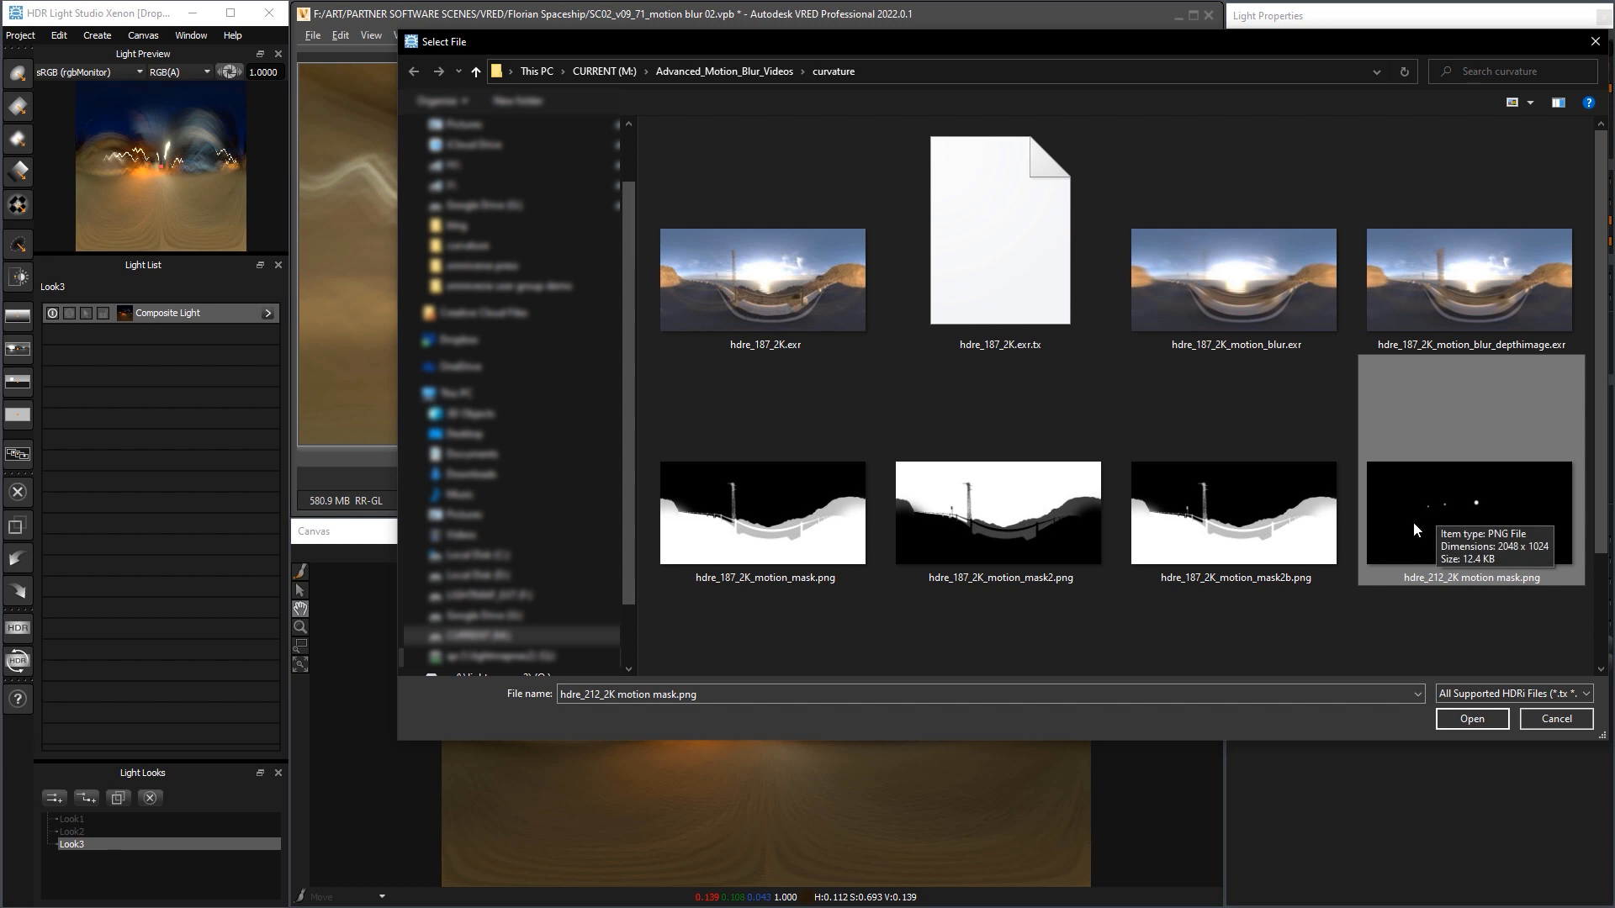
left_click(1469, 720)
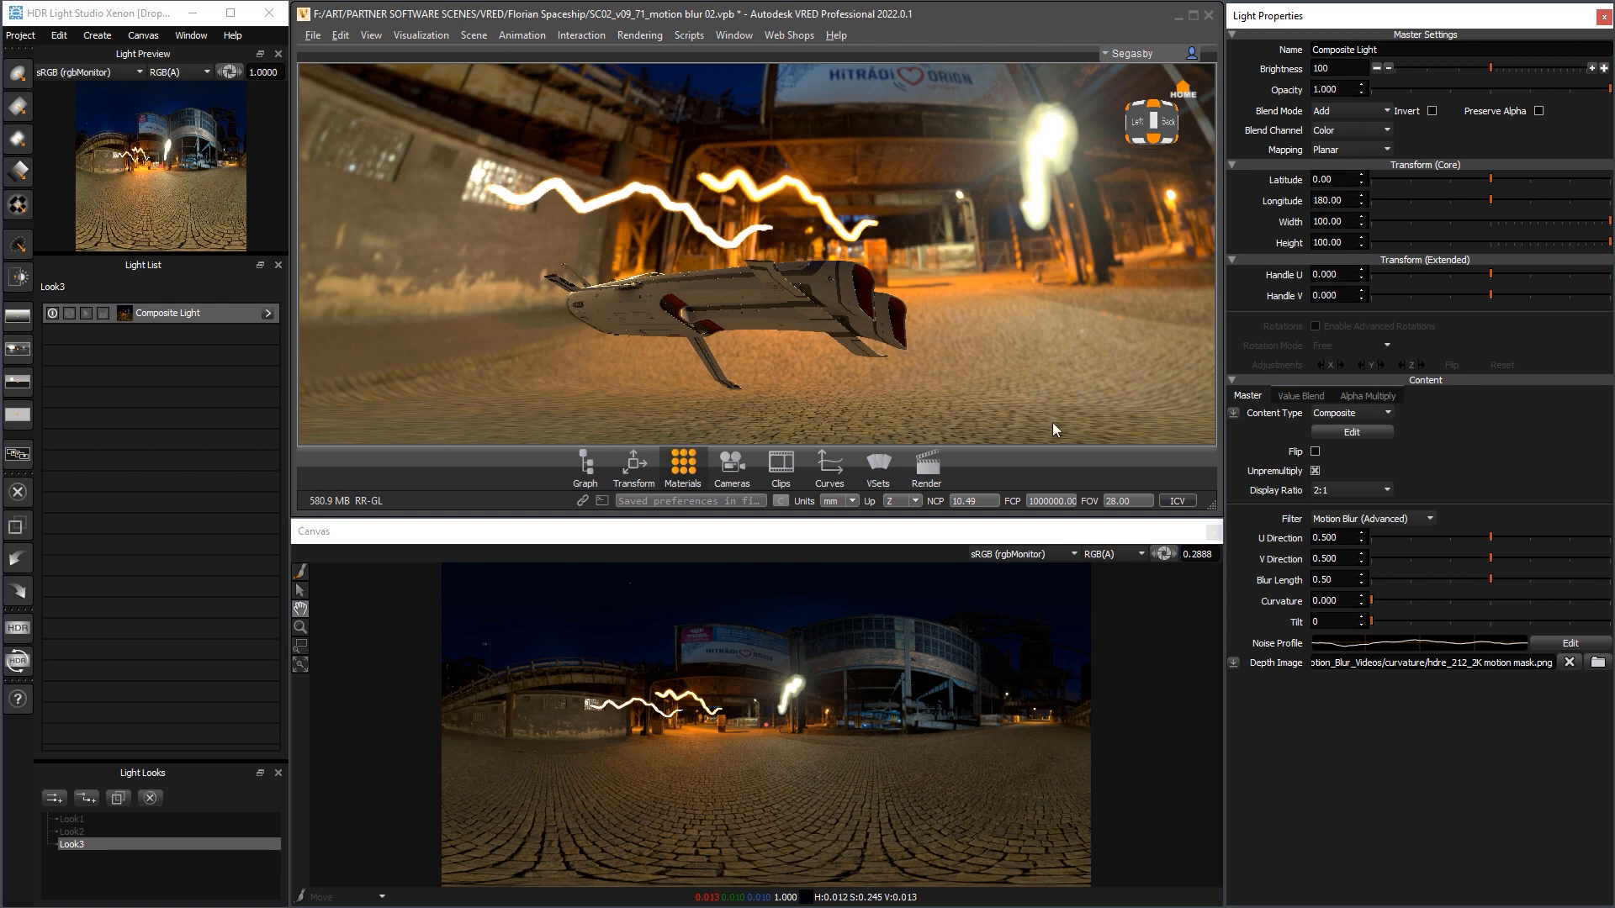
Set the motion blur's Blur Length to 0.86 and view the light streaks behind the spaceship
left_click_drag(965, 305, 1127, 370)
left_click(1578, 580)
left_click(1578, 581)
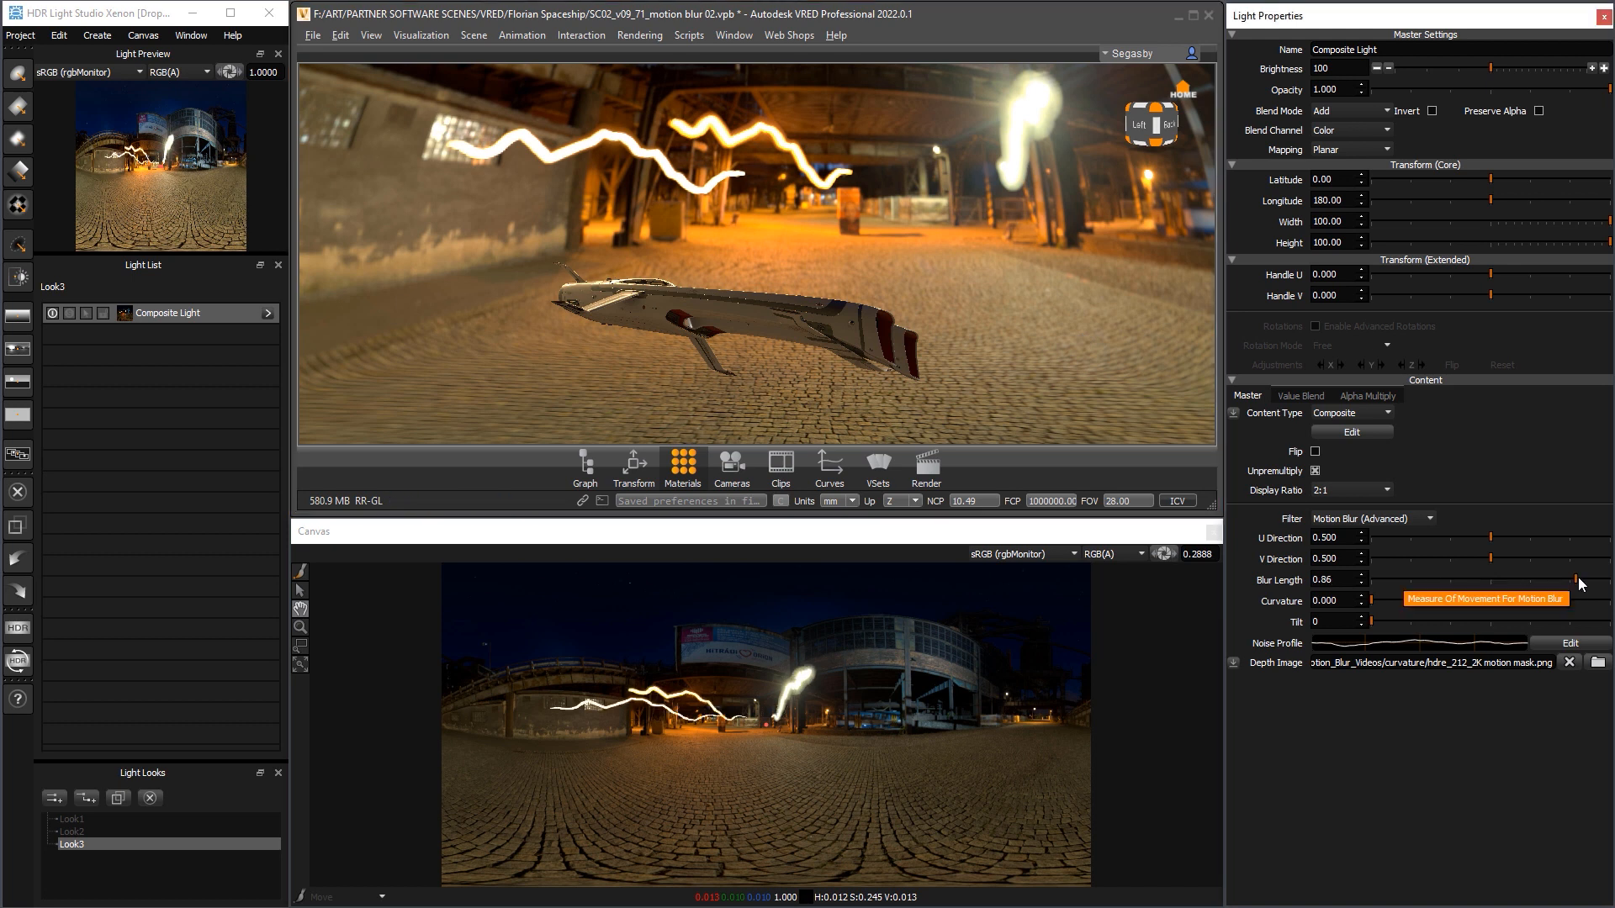
Set the noise profile to Spread 0.3, Seed 1.7 and Amplitude 0.737, and the motion blur's Curvature to 0.148
left_click(1572, 643)
left_click_drag(1444, 446, 919, 369)
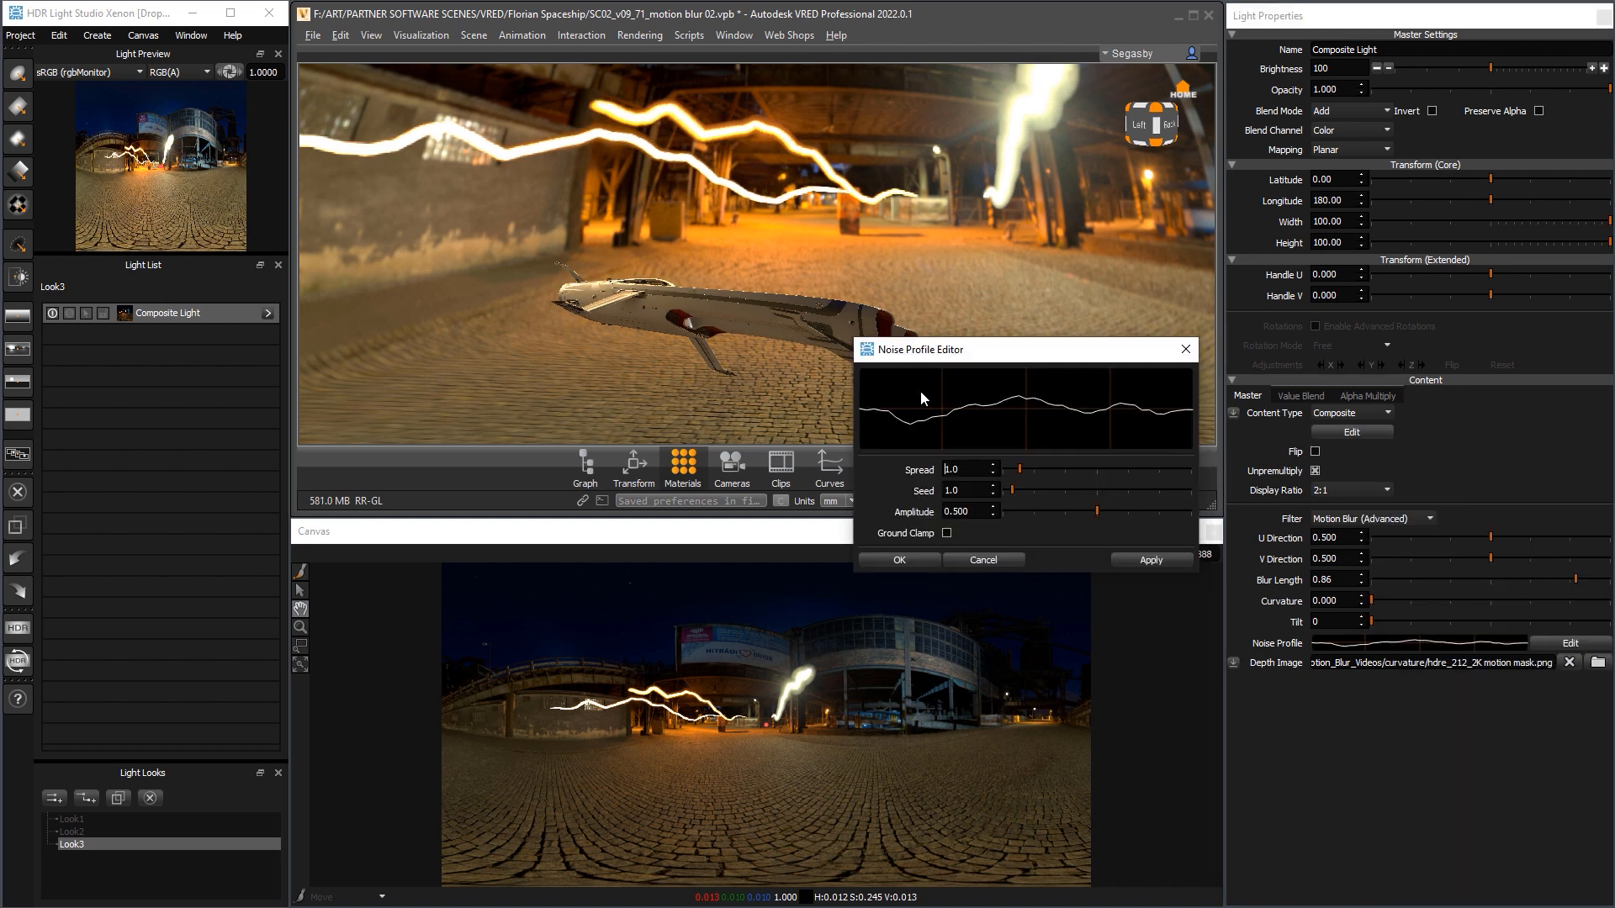
left_click_drag(1019, 467, 1019, 490)
left_click_drag(1018, 339, 1280, 177)
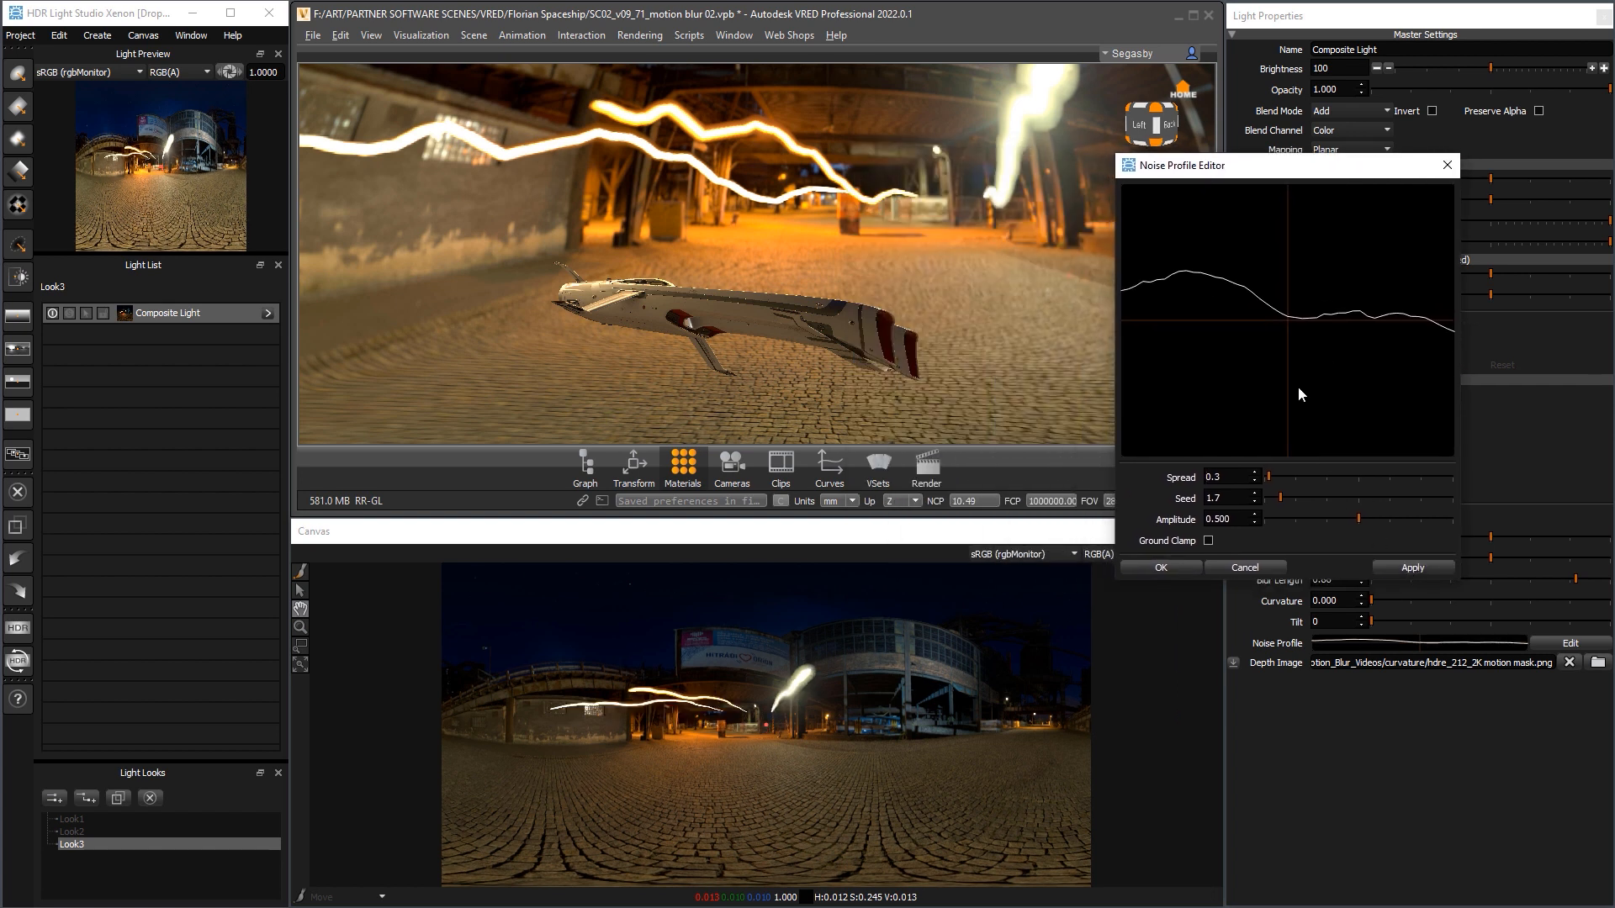
left_click(1403, 520)
left_click(1411, 569)
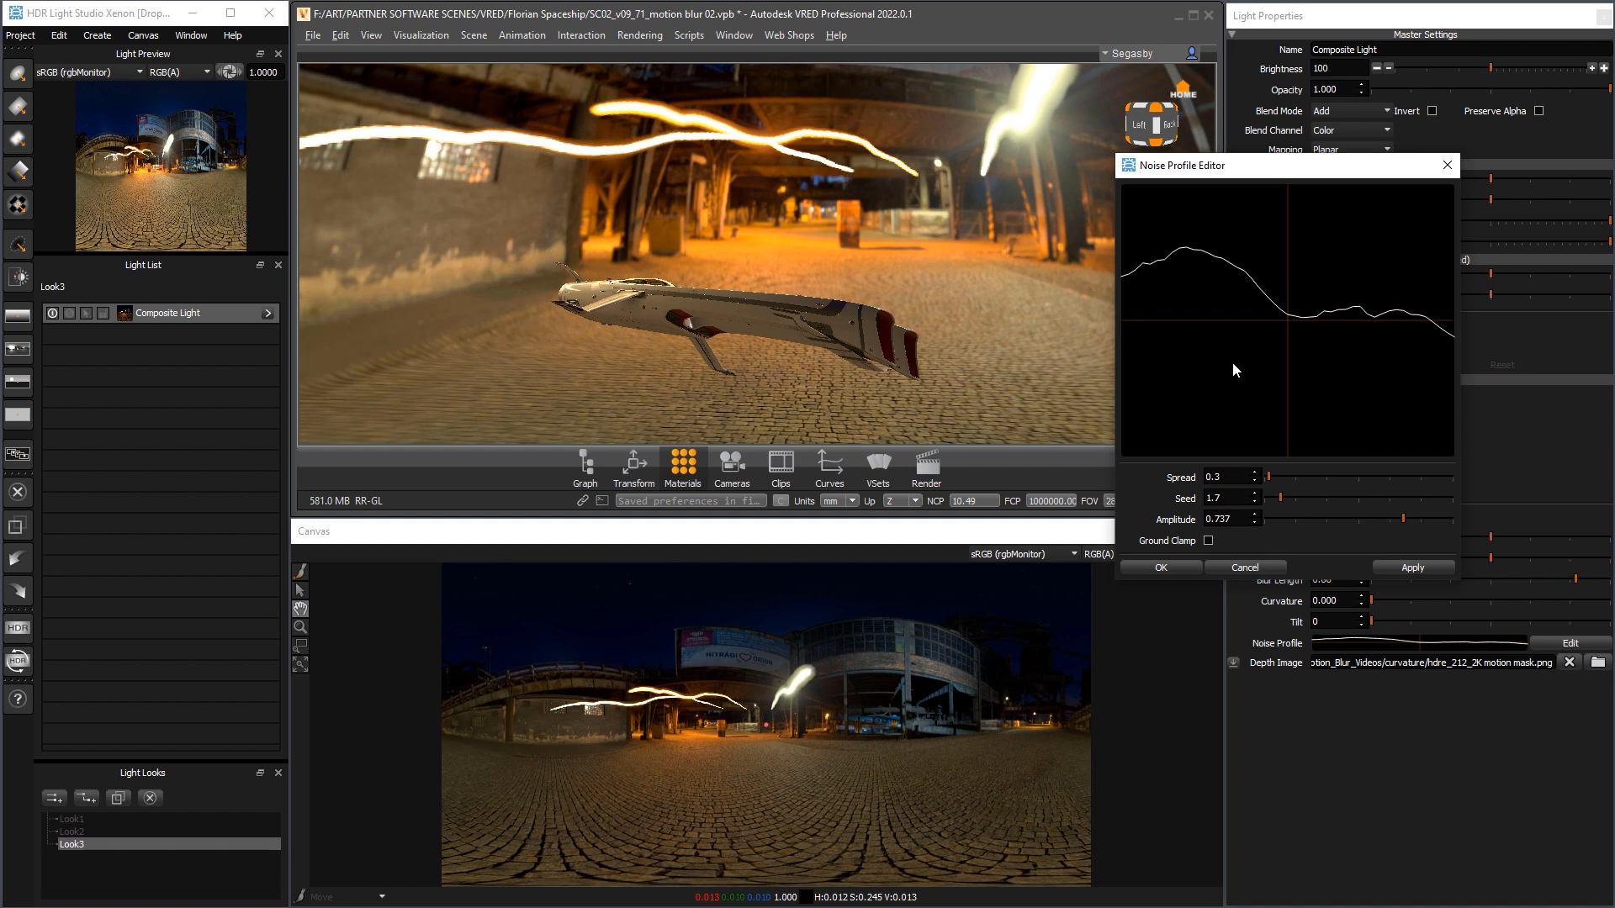
left_click(1166, 567)
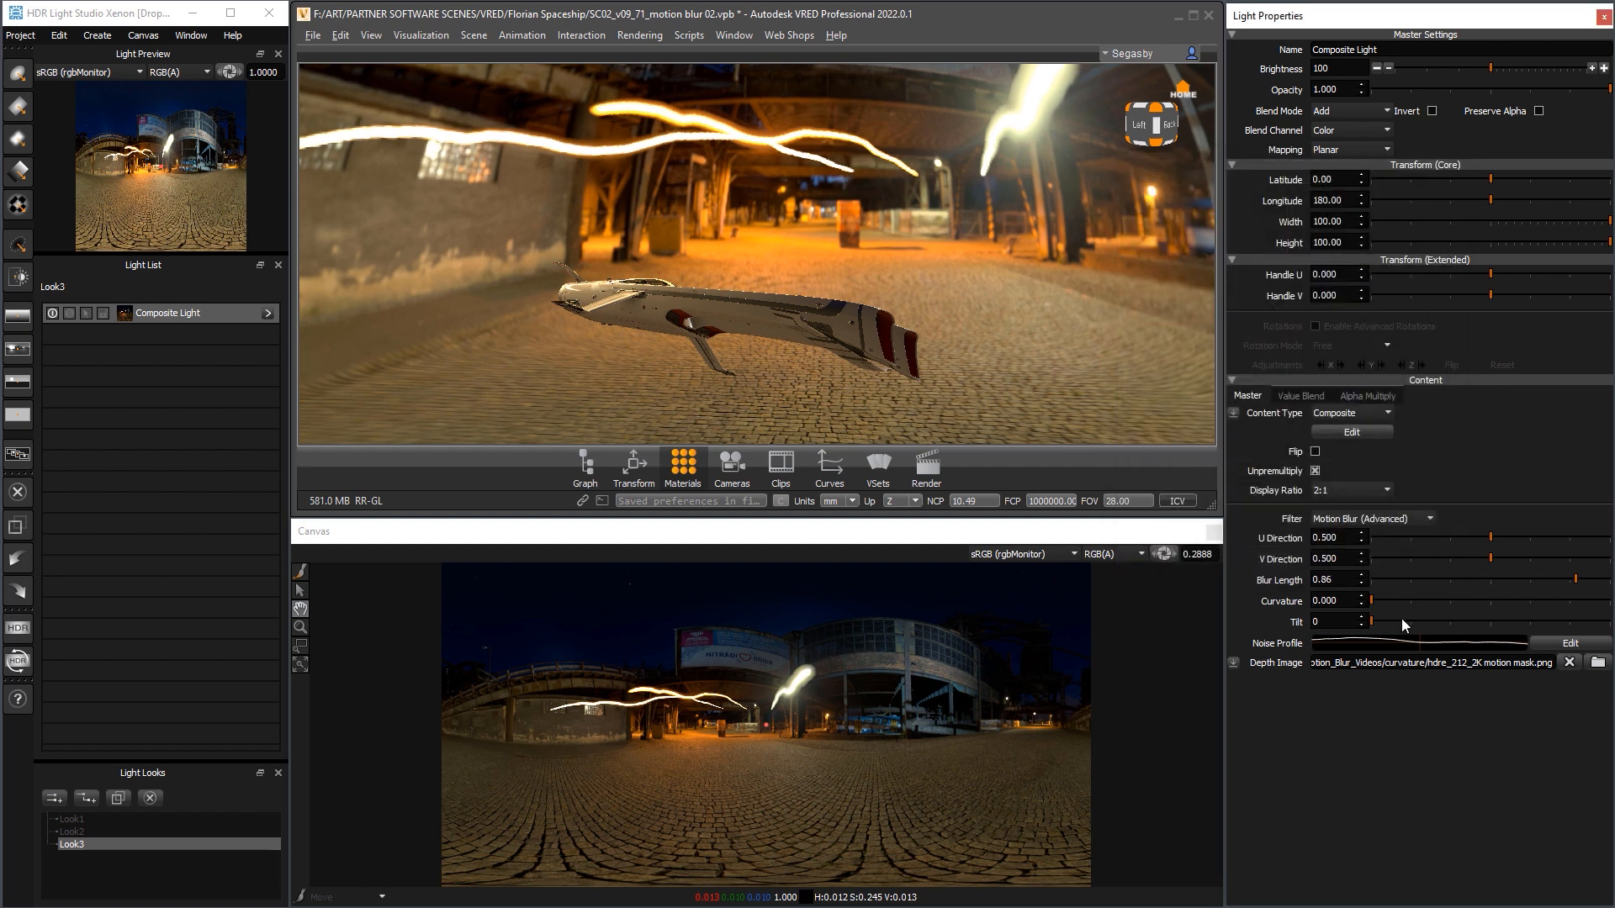
left_click(1410, 599)
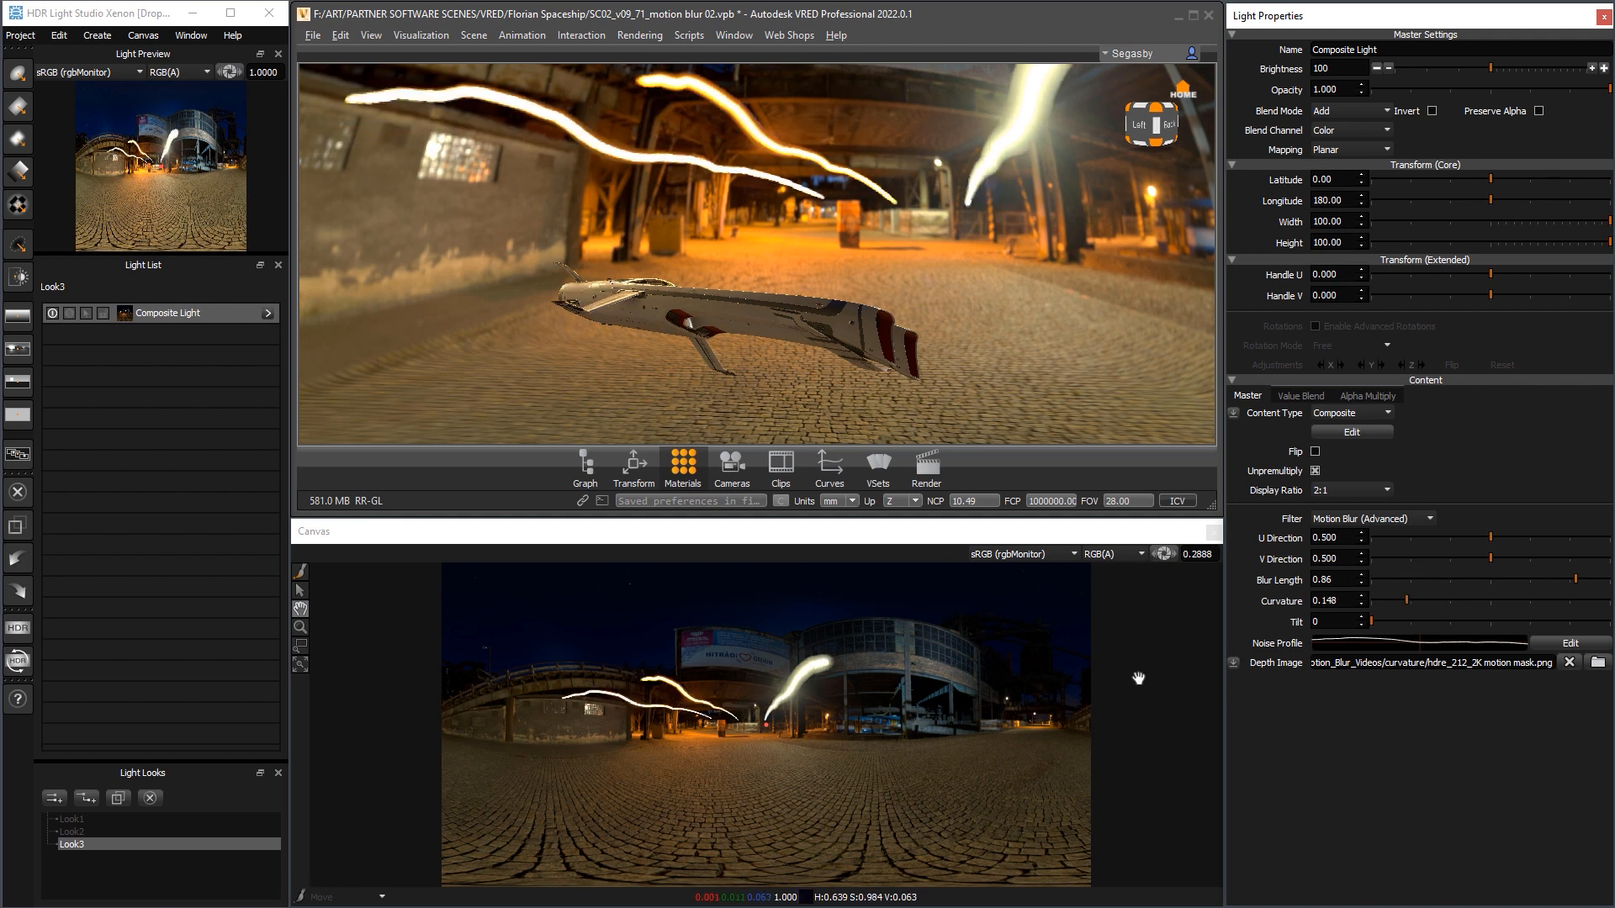
Place the blur direction directly on the canvas in Motion Blur mode, trying several points and ending at U Direction 0.416 and V Direction 0.523
left_click(181, 312)
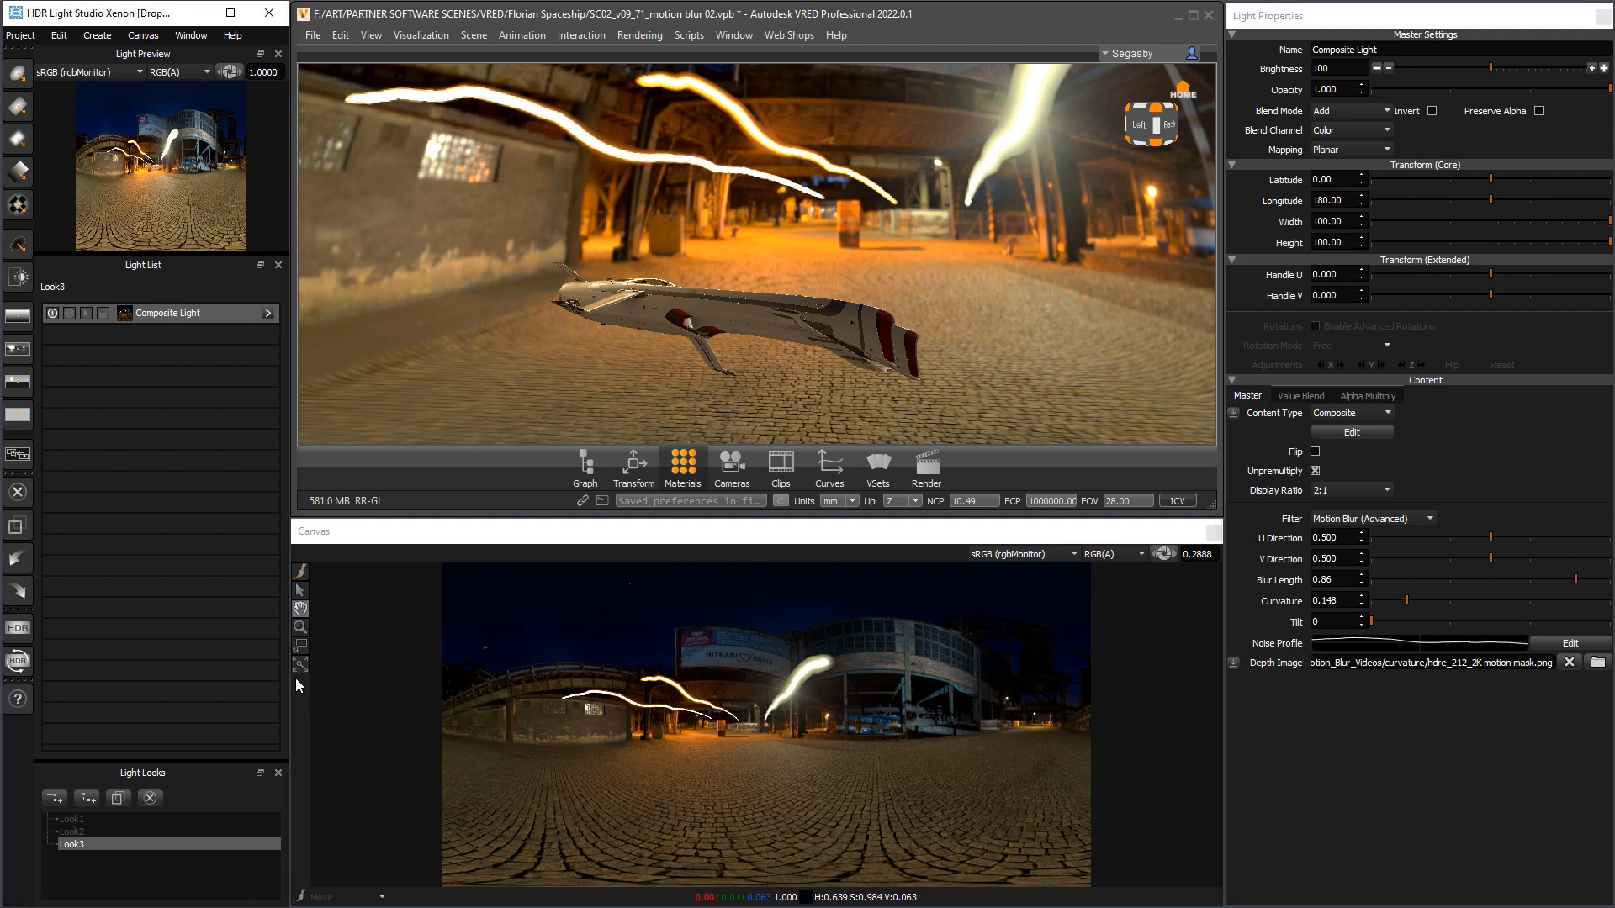
left_click(300, 573)
left_click(342, 897)
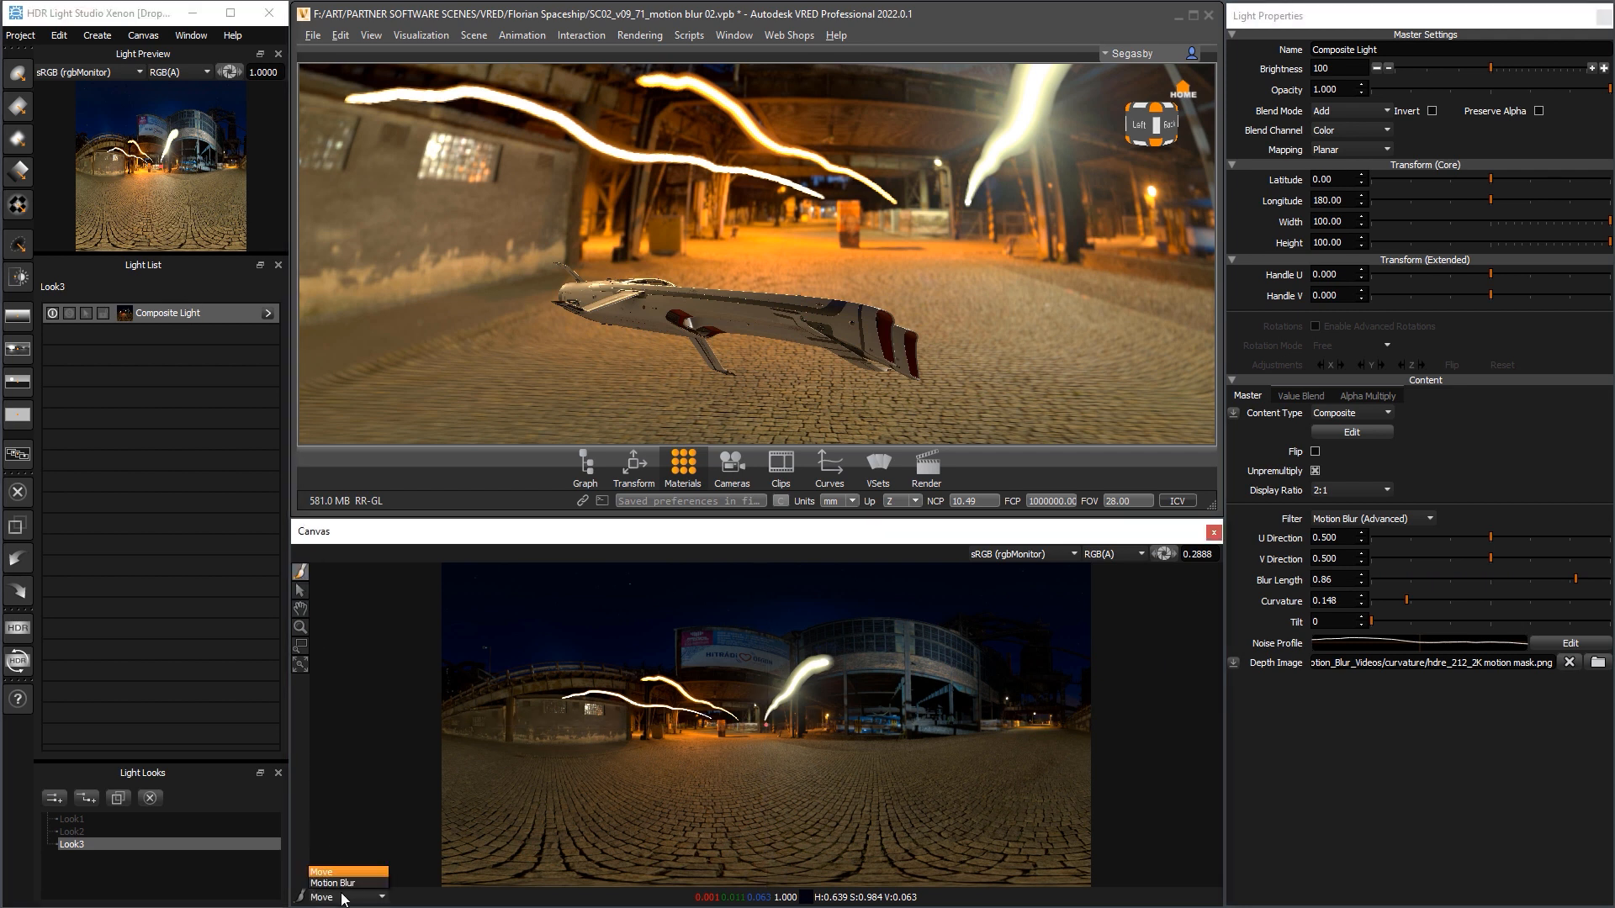
left_click(341, 889)
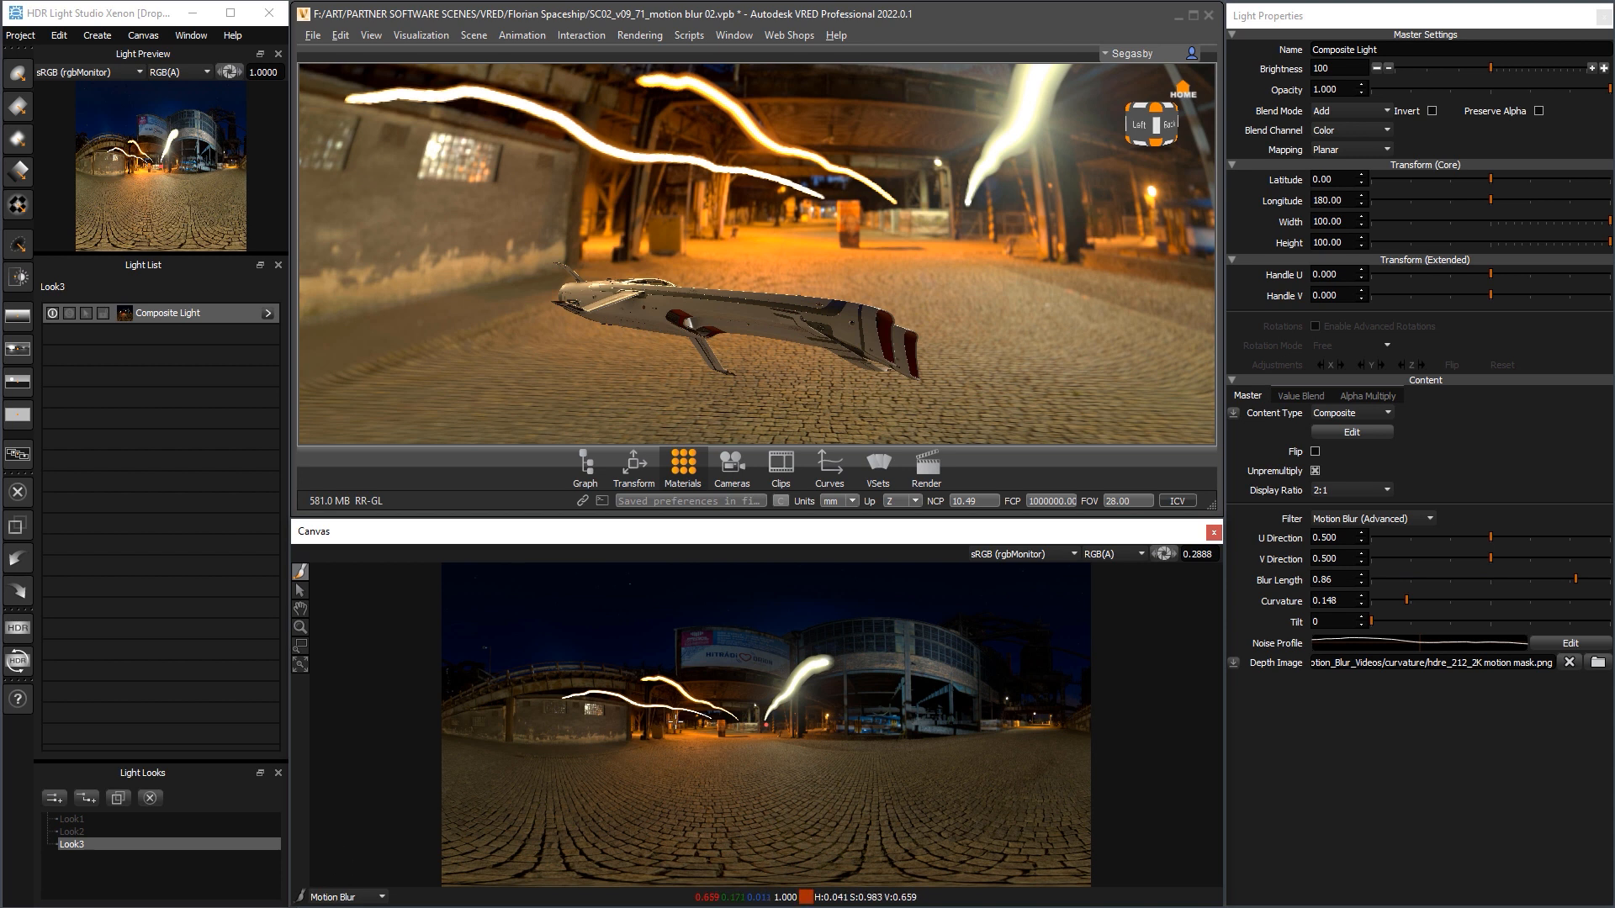
left_click(676, 722)
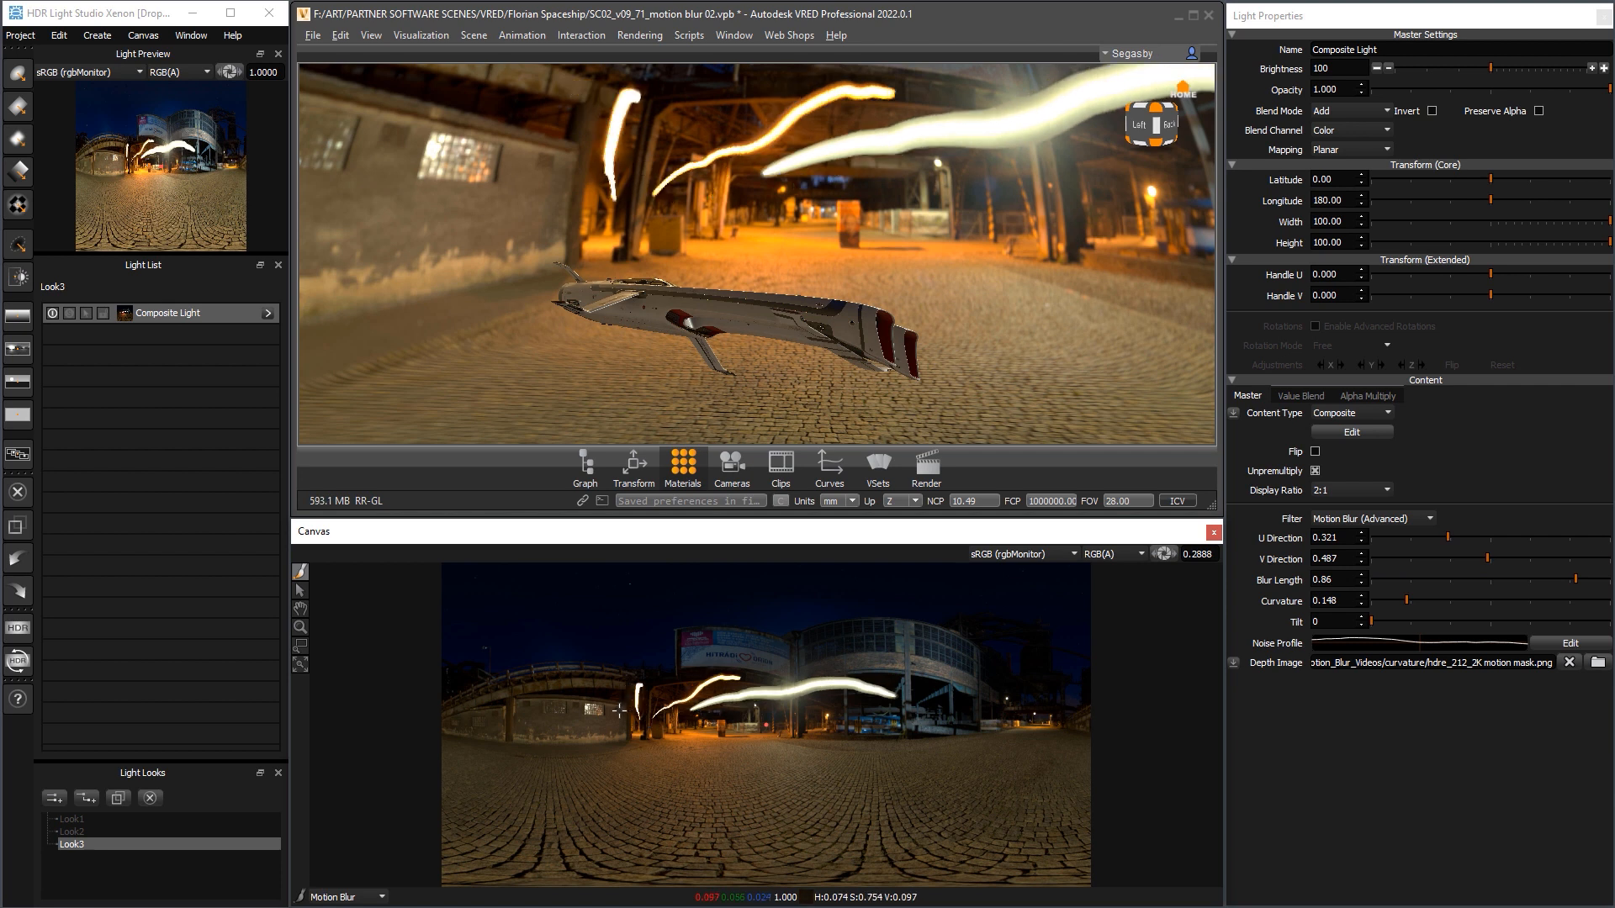
left_click(619, 711)
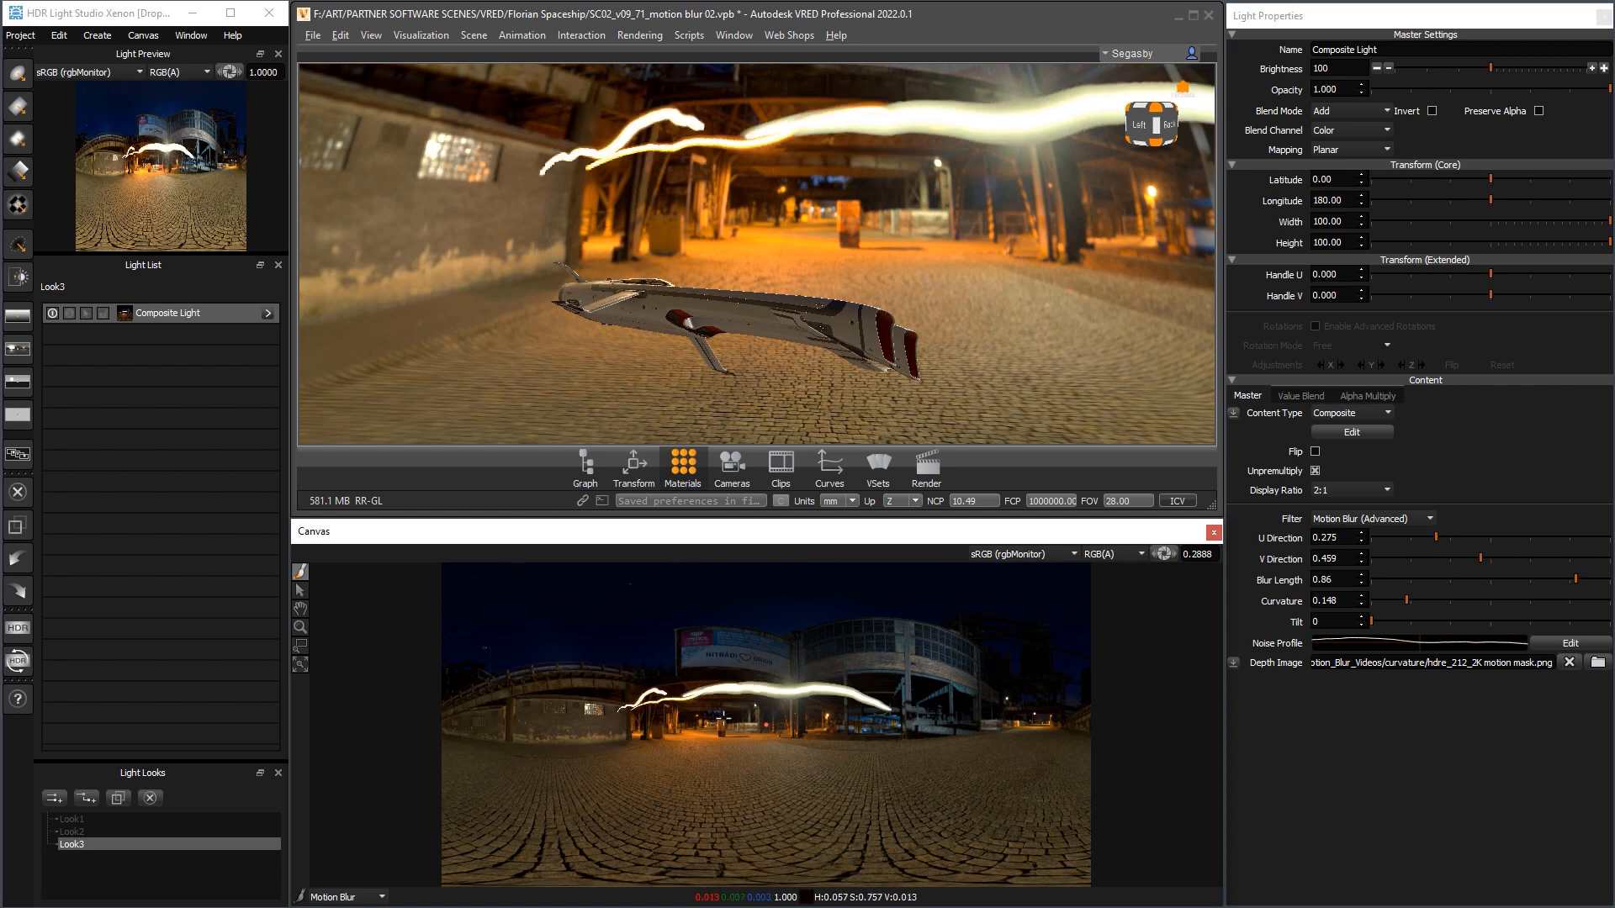
left_click(722, 717)
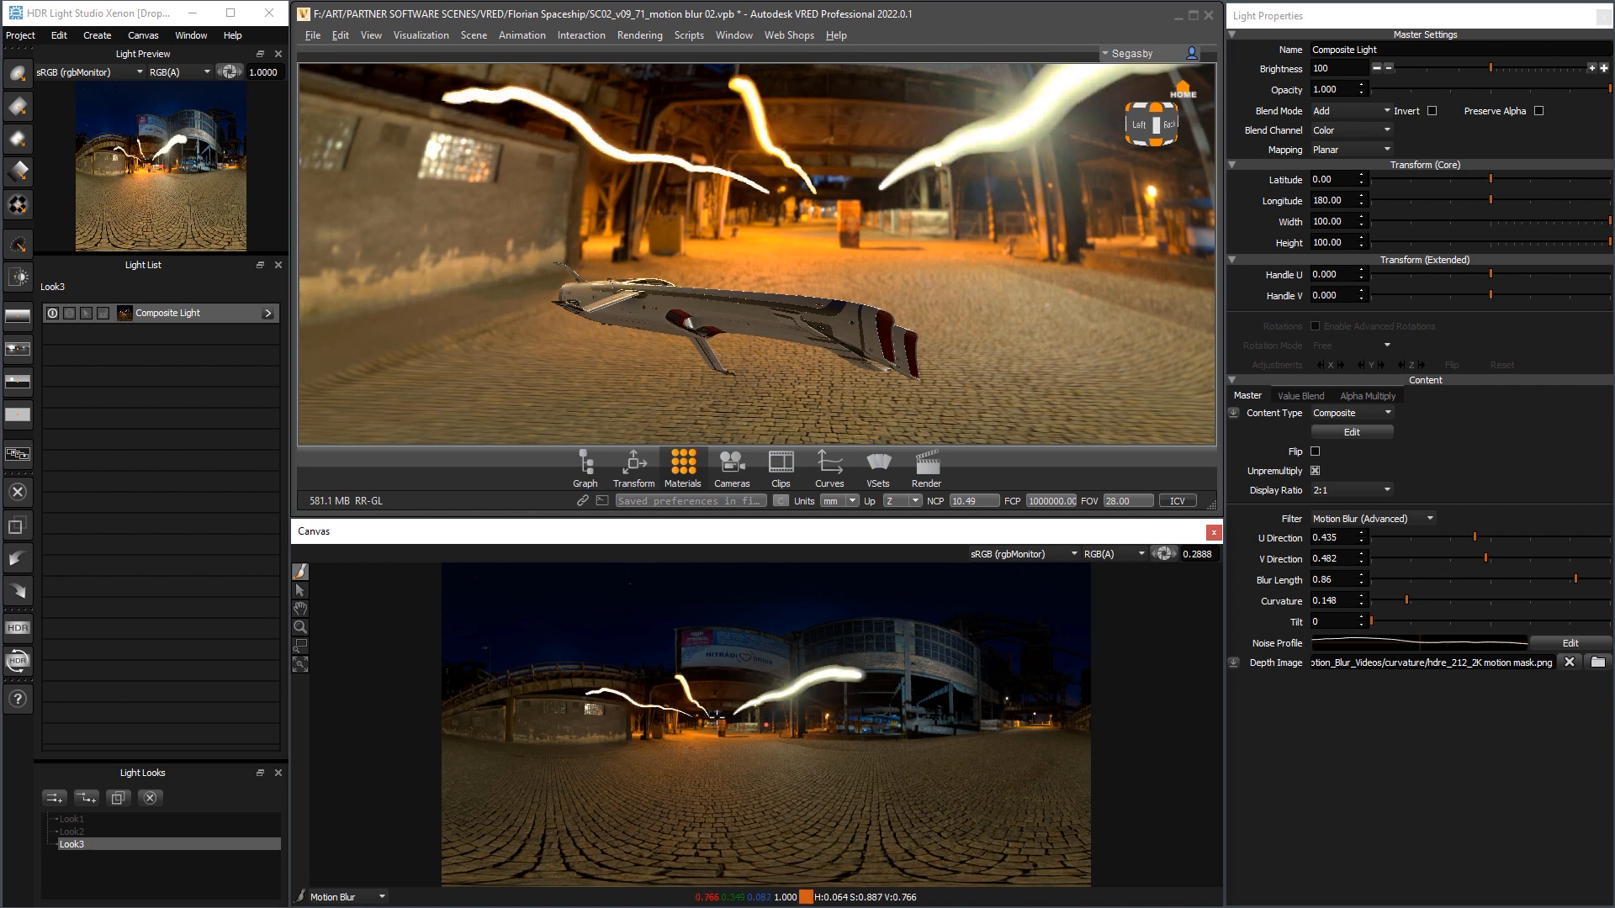
left_click(720, 728)
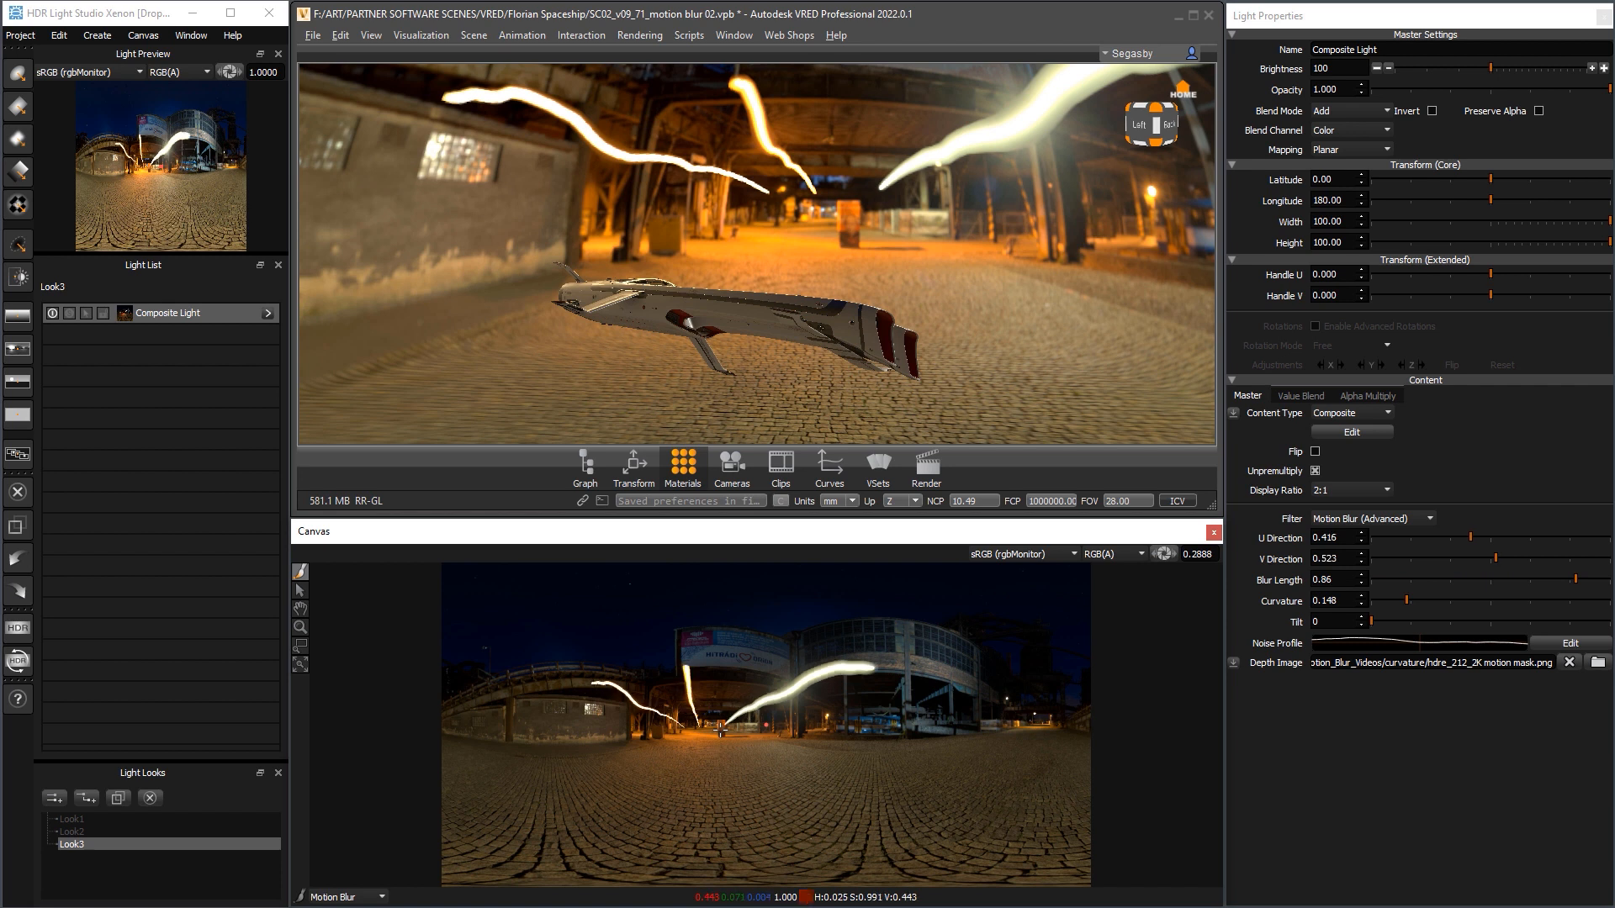
Set the noise profile's Spread to 1.7 and view the light streaks from several angles around the spaceship
left_click_drag(956, 281, 457, 199)
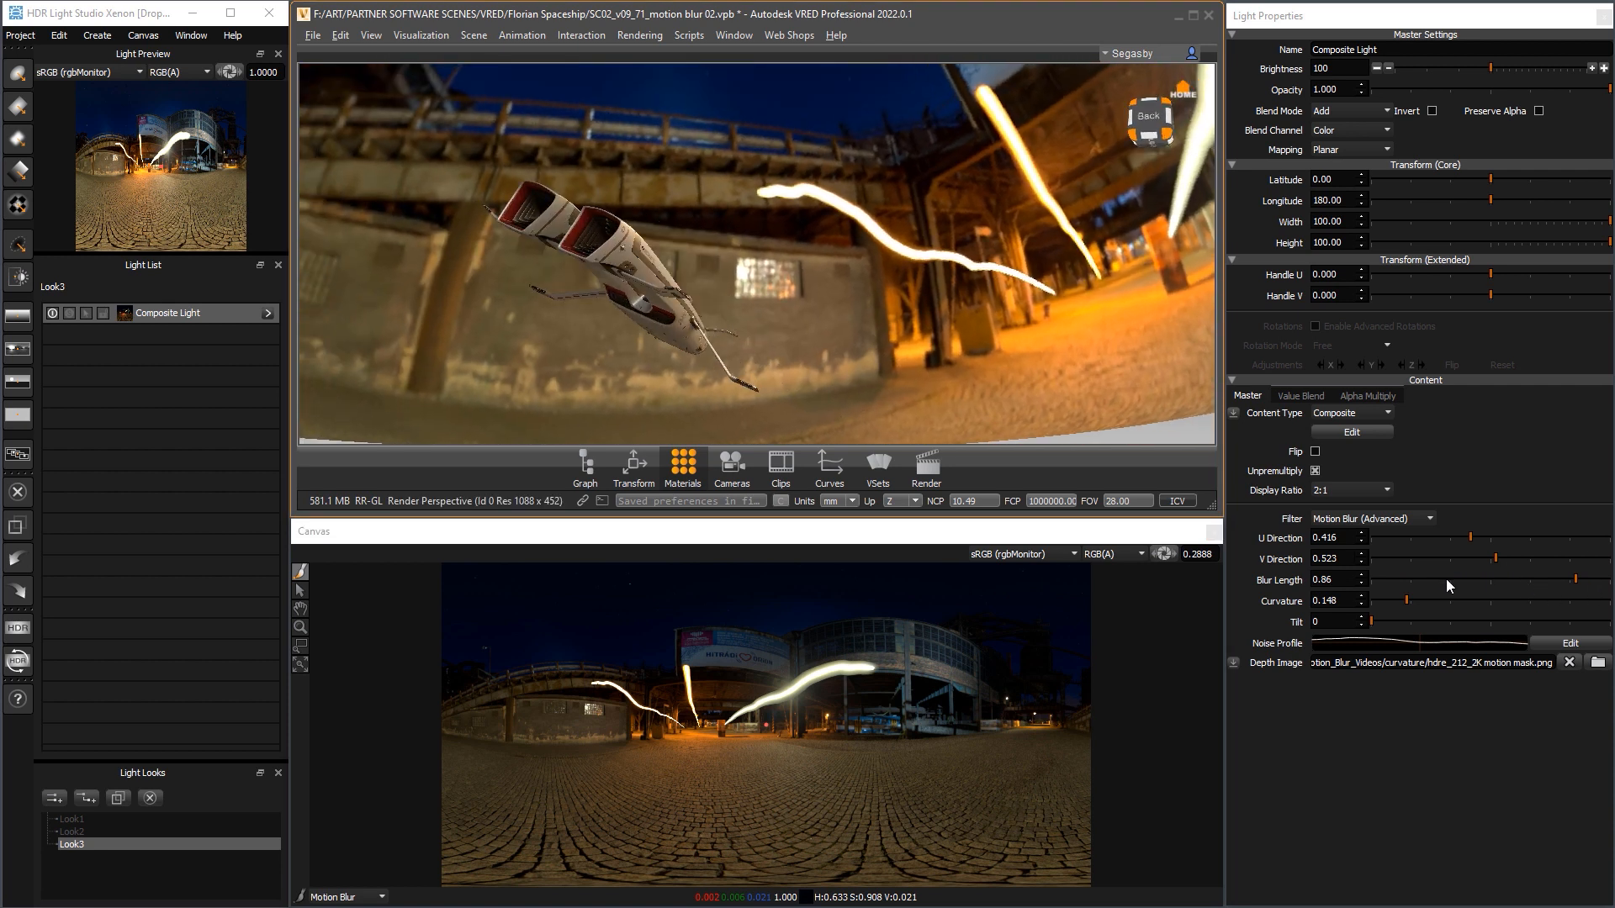
left_click(1551, 643)
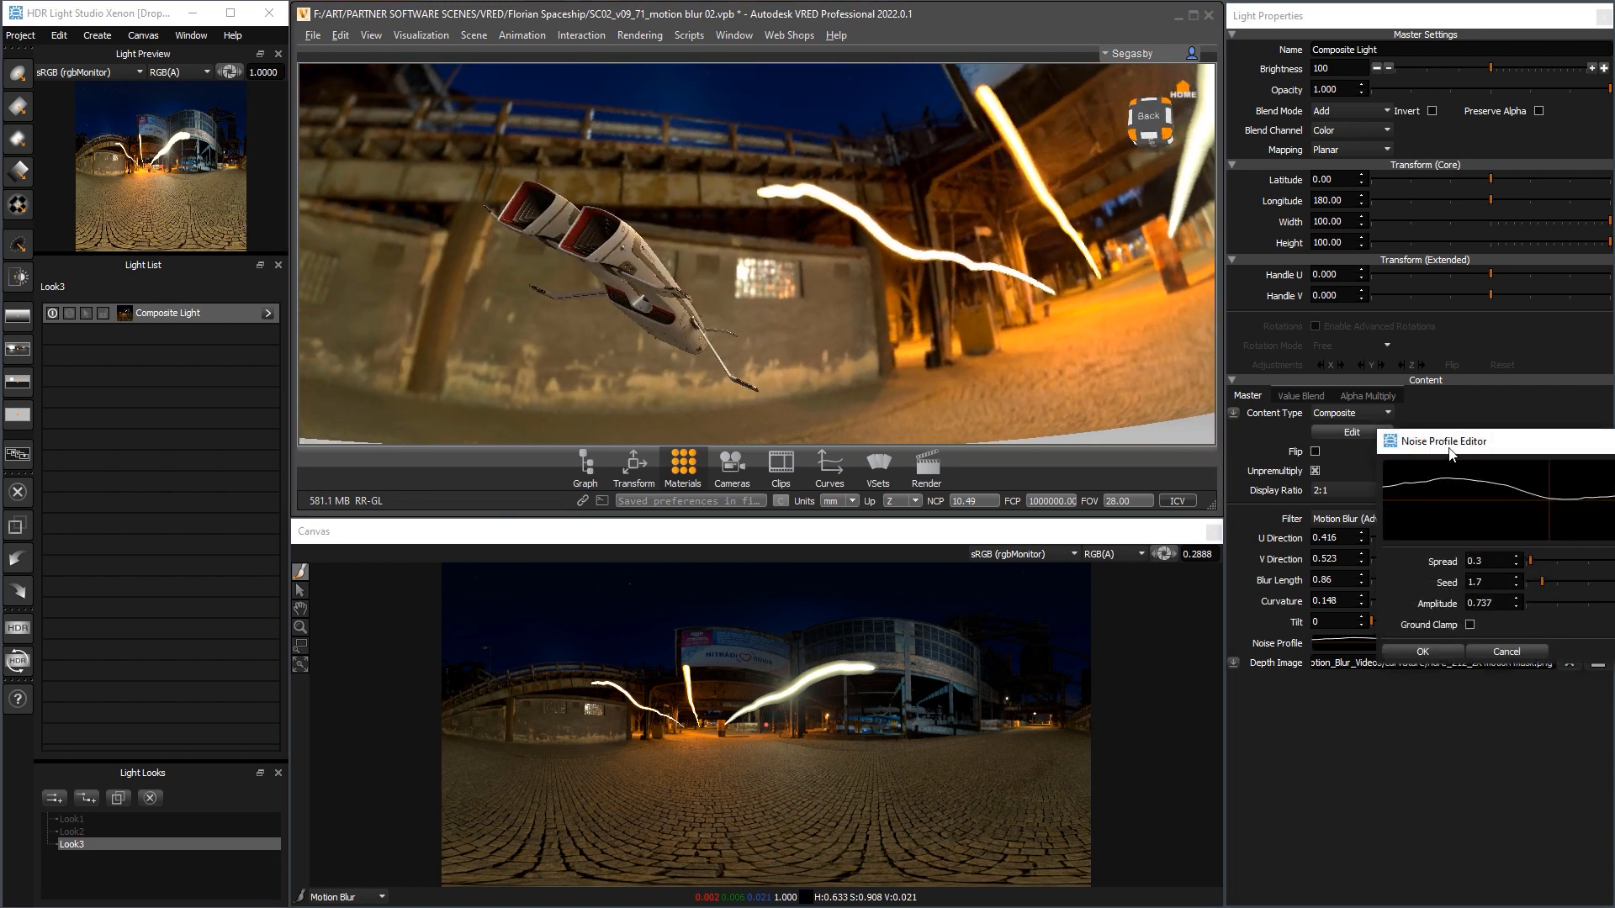
left_click(1130, 485)
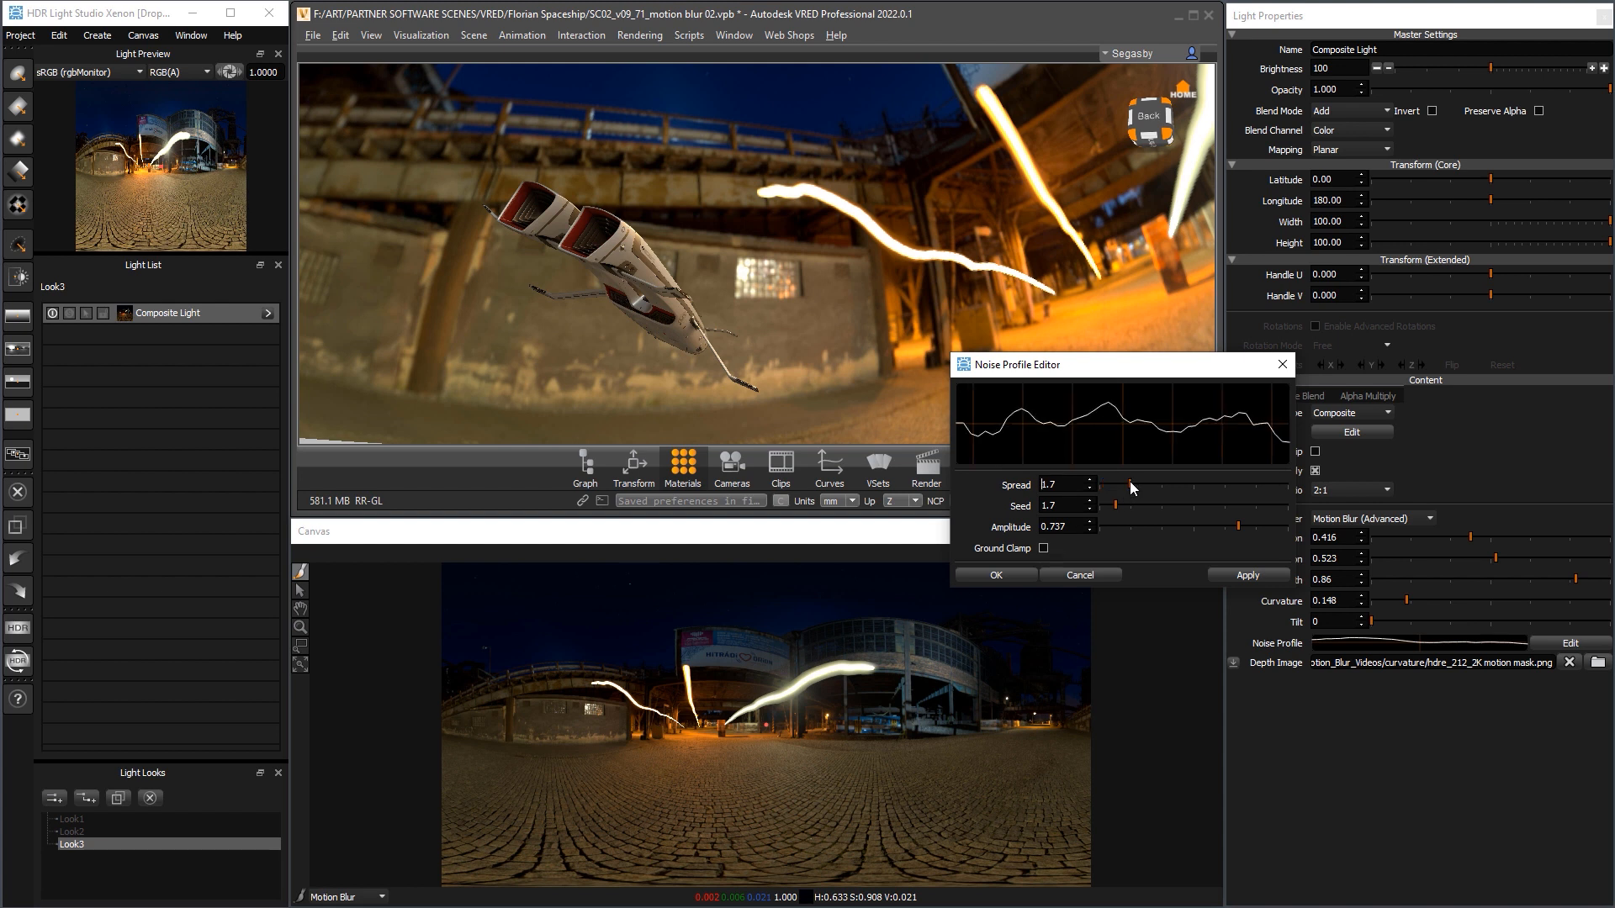
left_click(996, 576)
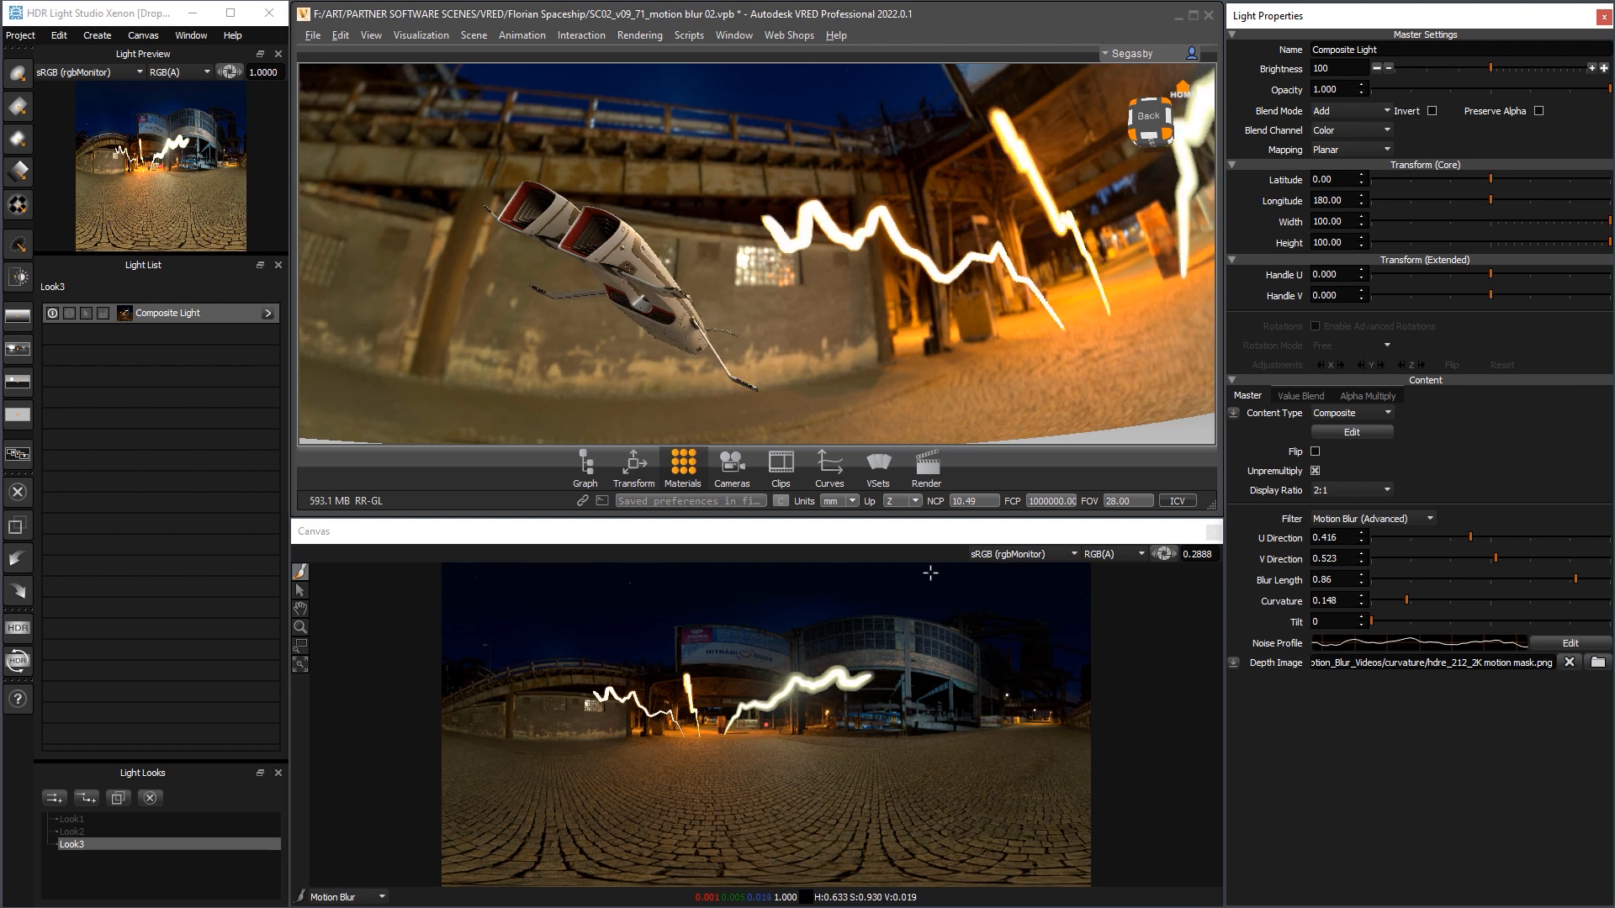
mouse_move(714, 304)
left_mouse_down()
mouse_move(1198, 332)
mouse_move(751, 261)
mouse_move(1054, 330)
left_mouse_up()
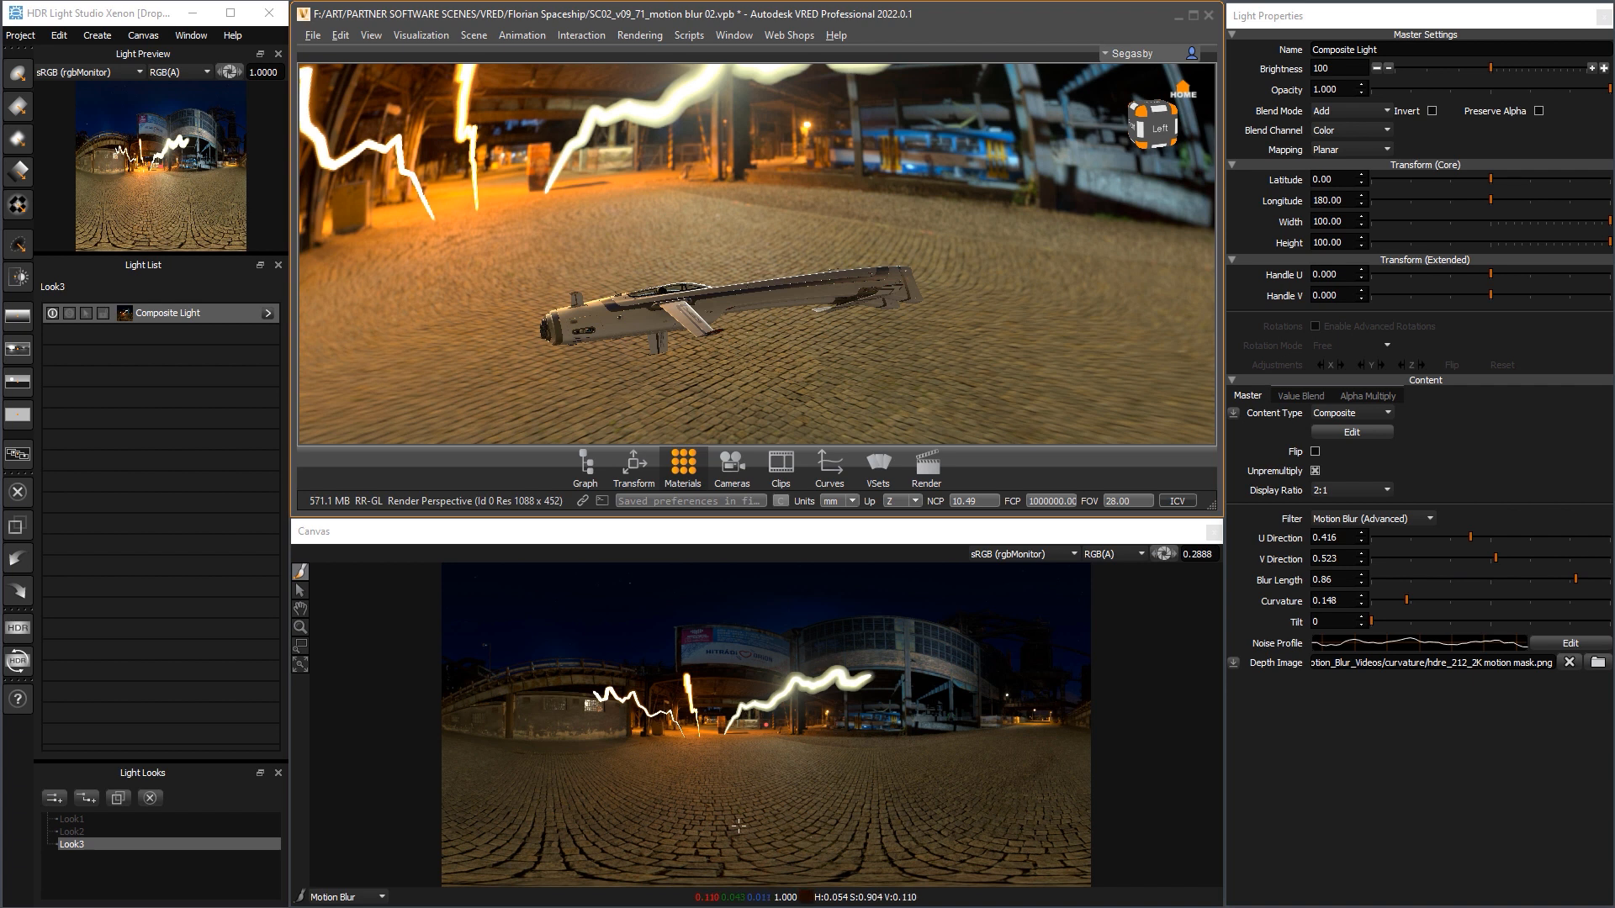
left_click_drag(703, 196, 518, 188)
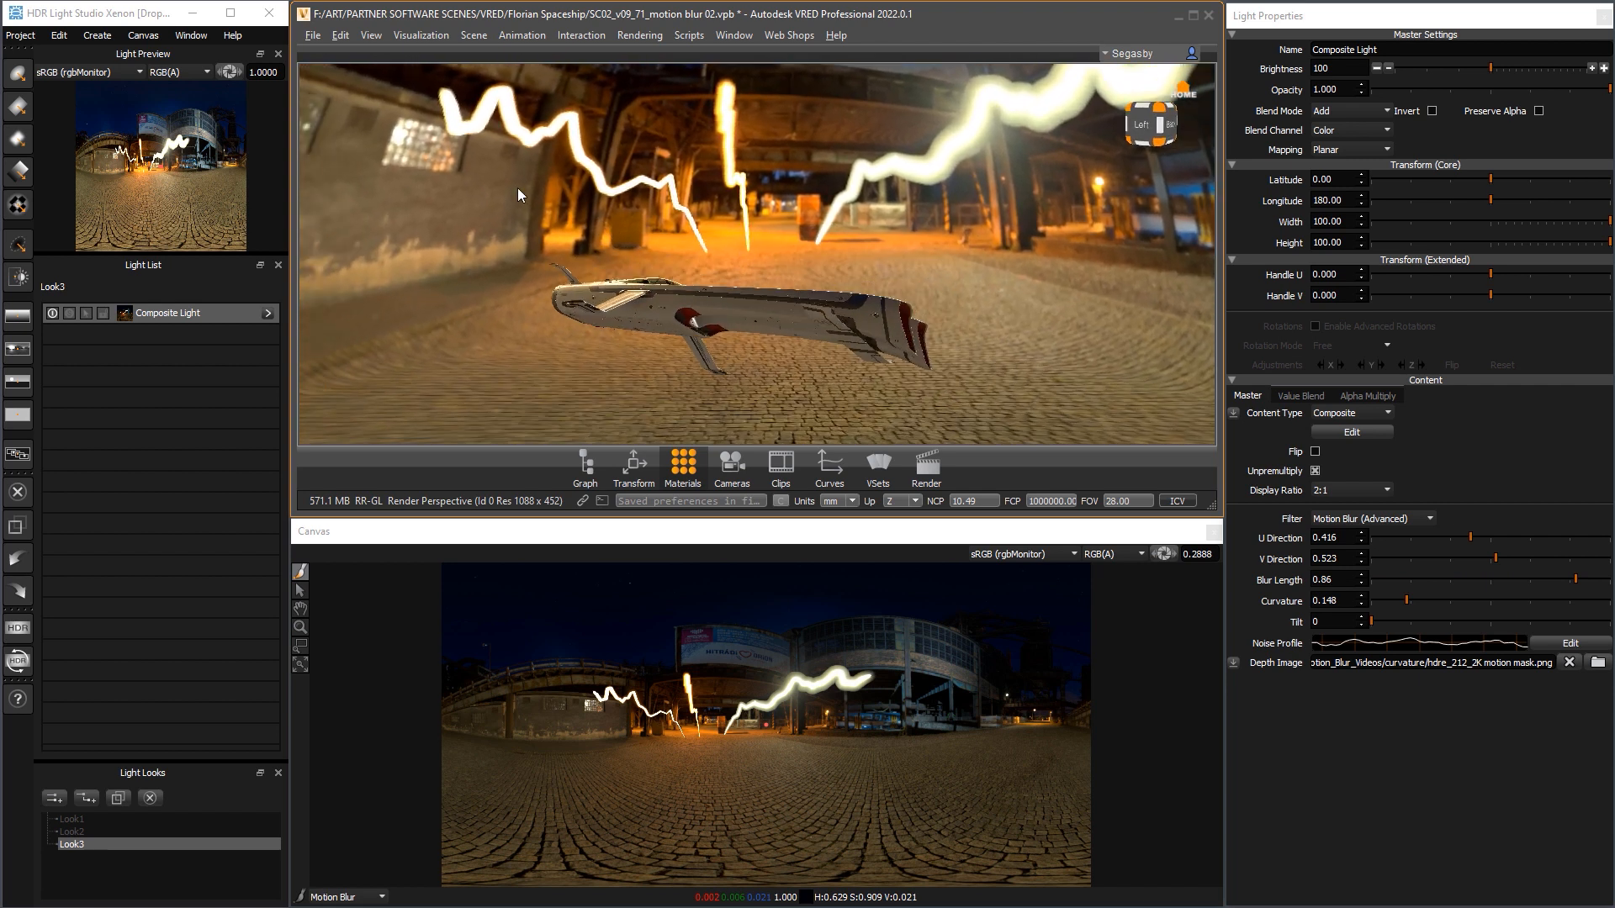